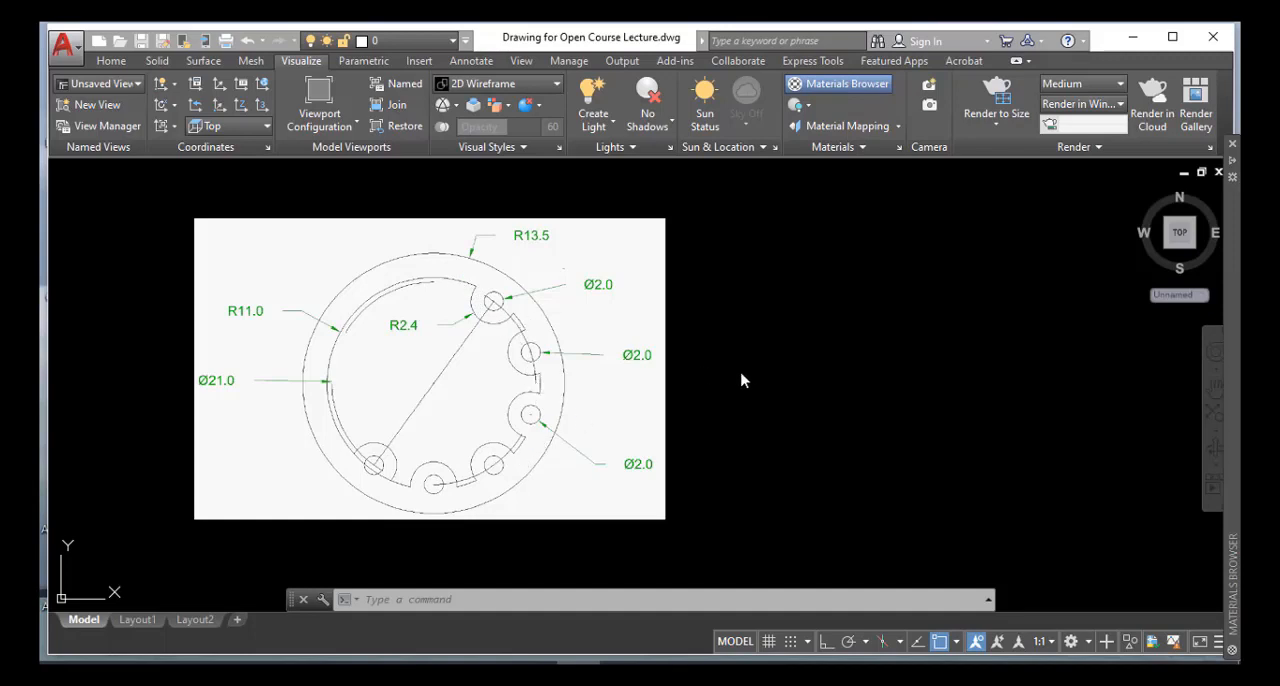
Draw a circle of radius 13.5 in the empty area beside the reference drawing
{"action": "left_click", "coordinate": [620, 595]}
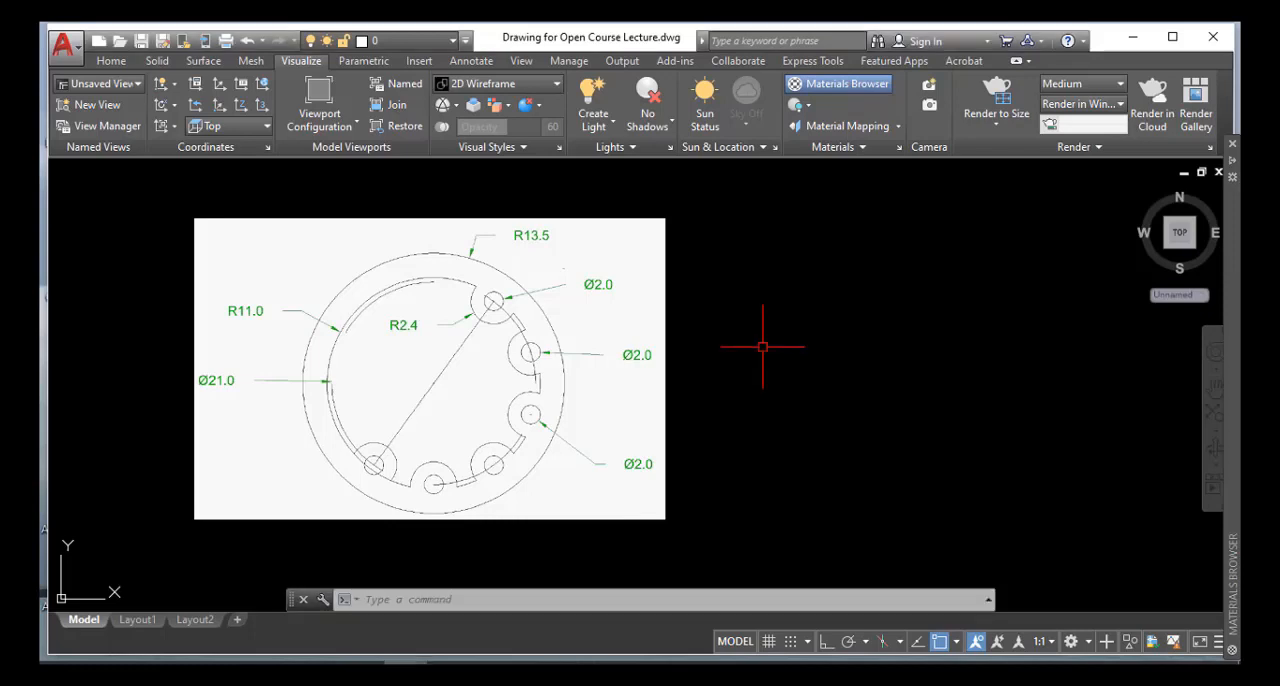
{"action": "type", "text": "c"}
{"action": "key", "text": "Return"}
{"action": "left_click", "coordinate": [886, 315]}
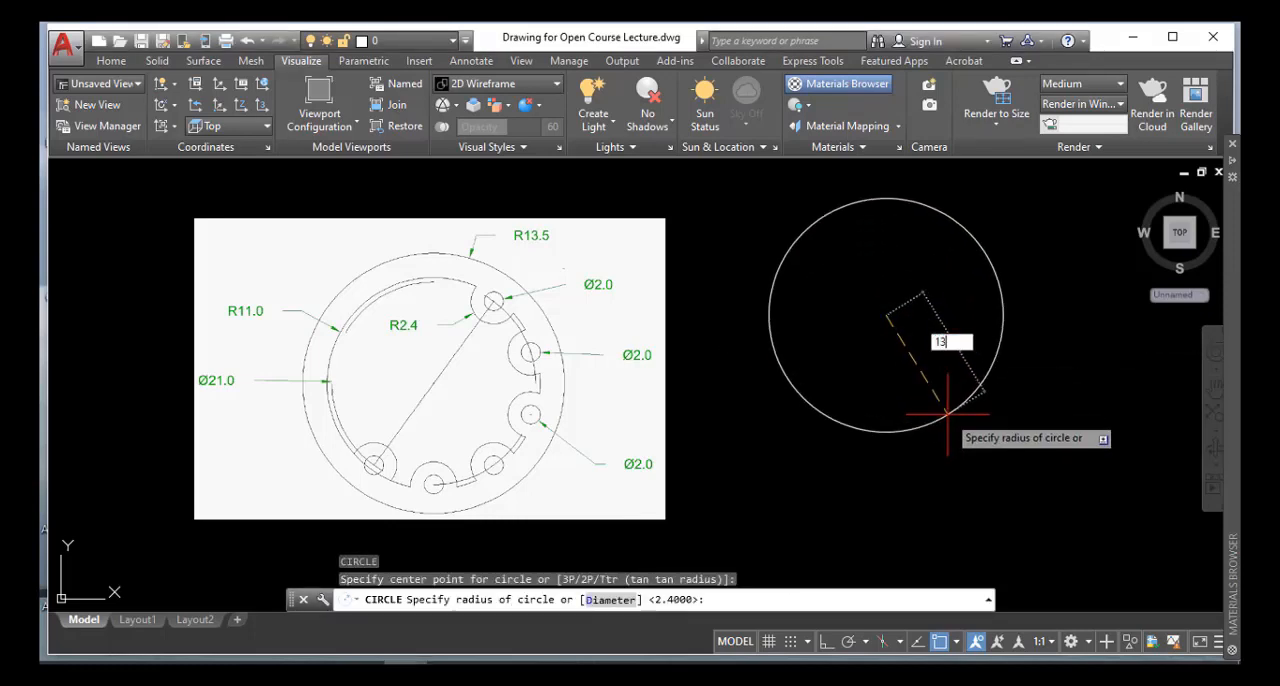
{"action": "key", "text": "Return"}
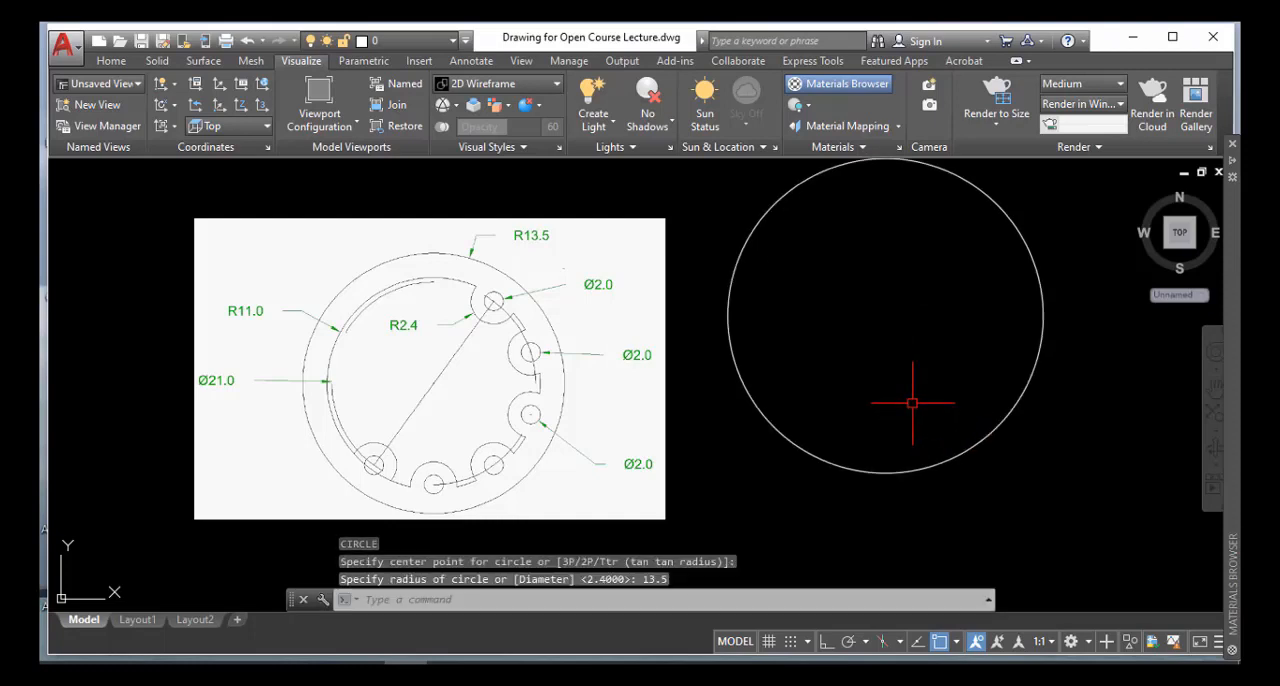
Draw a circle of radius 11 concentric with the 13.5-radius circle
{"action": "key", "text": "Return"}
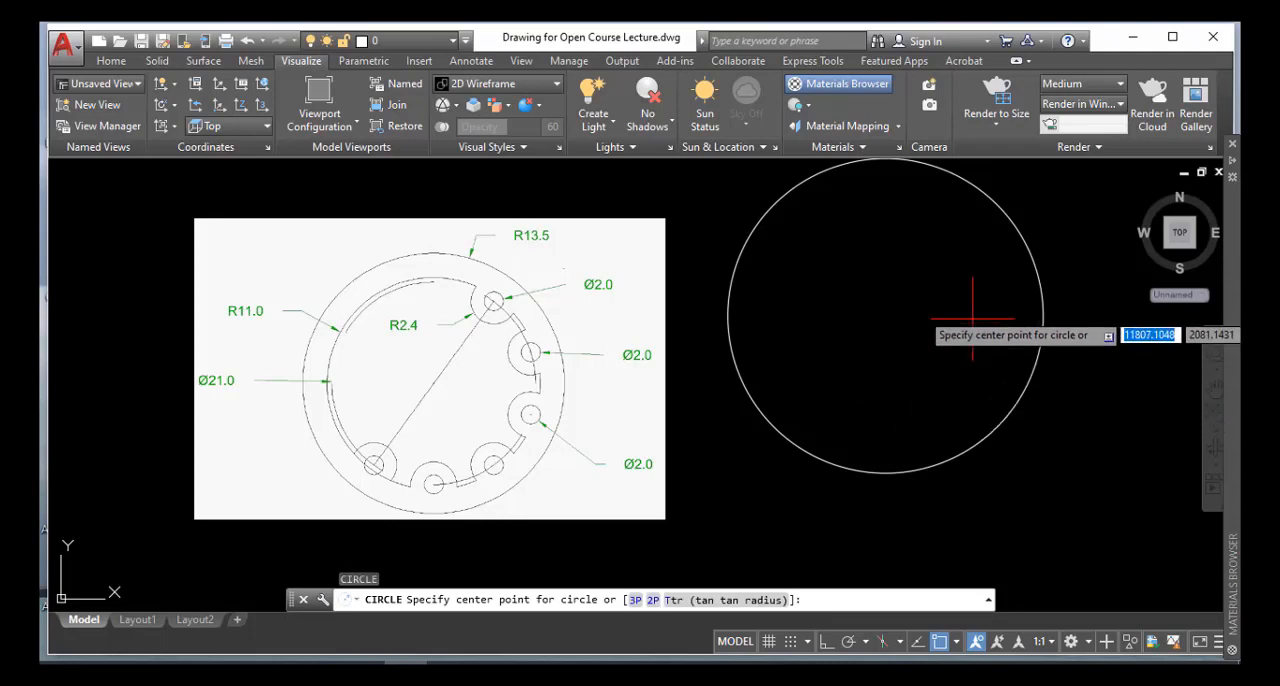
{"action": "left_click", "coordinate": [886, 318]}
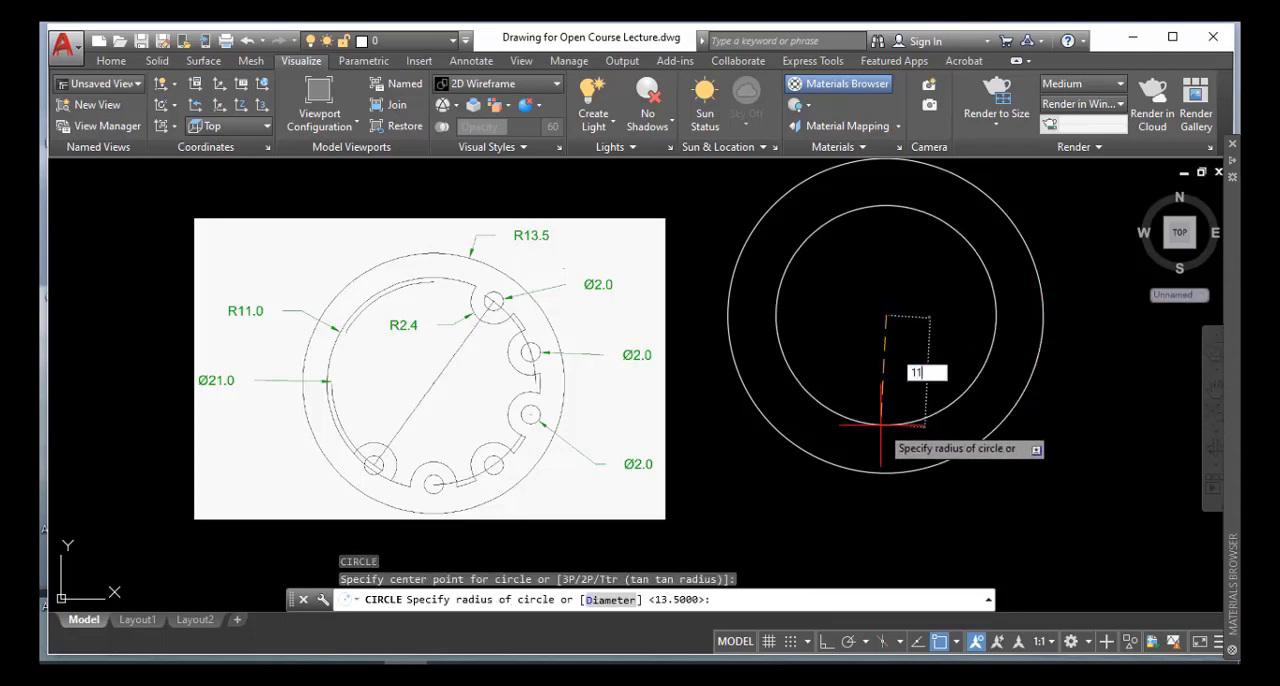
{"action": "type", "text": "11"}
{"action": "key", "text": "Return"}
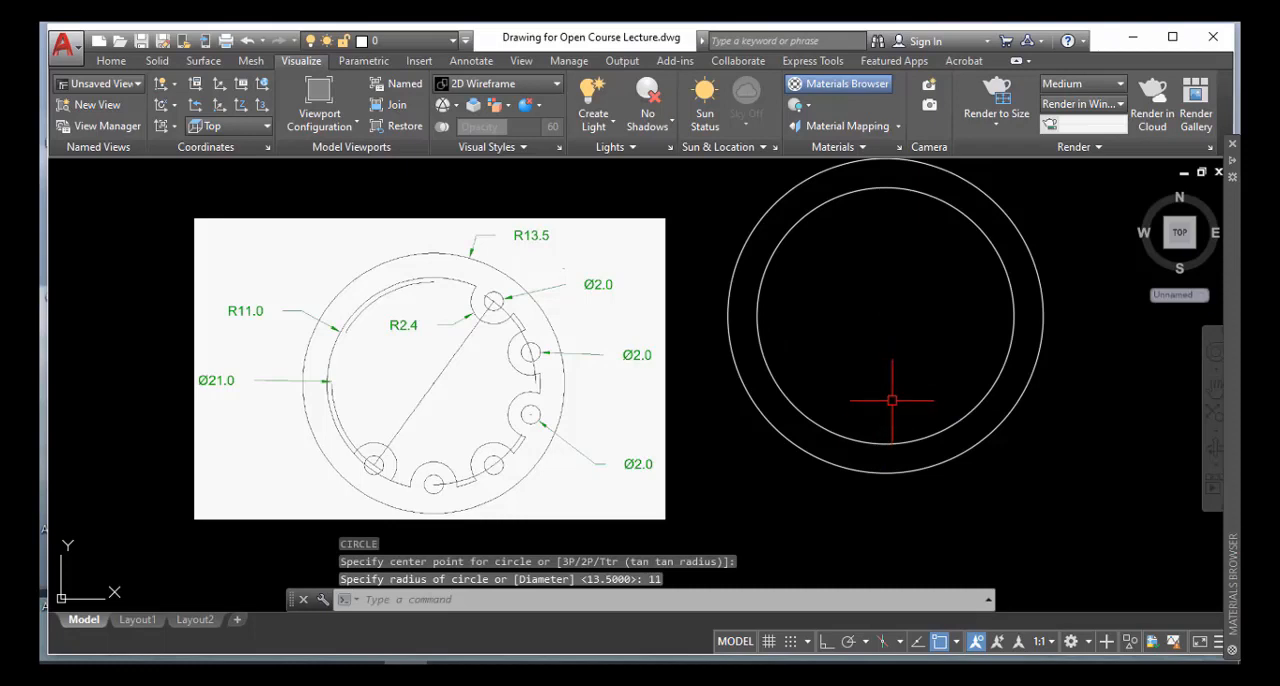
Draw a third concentric circle with a diameter of 21
{"action": "key", "text": "Return"}
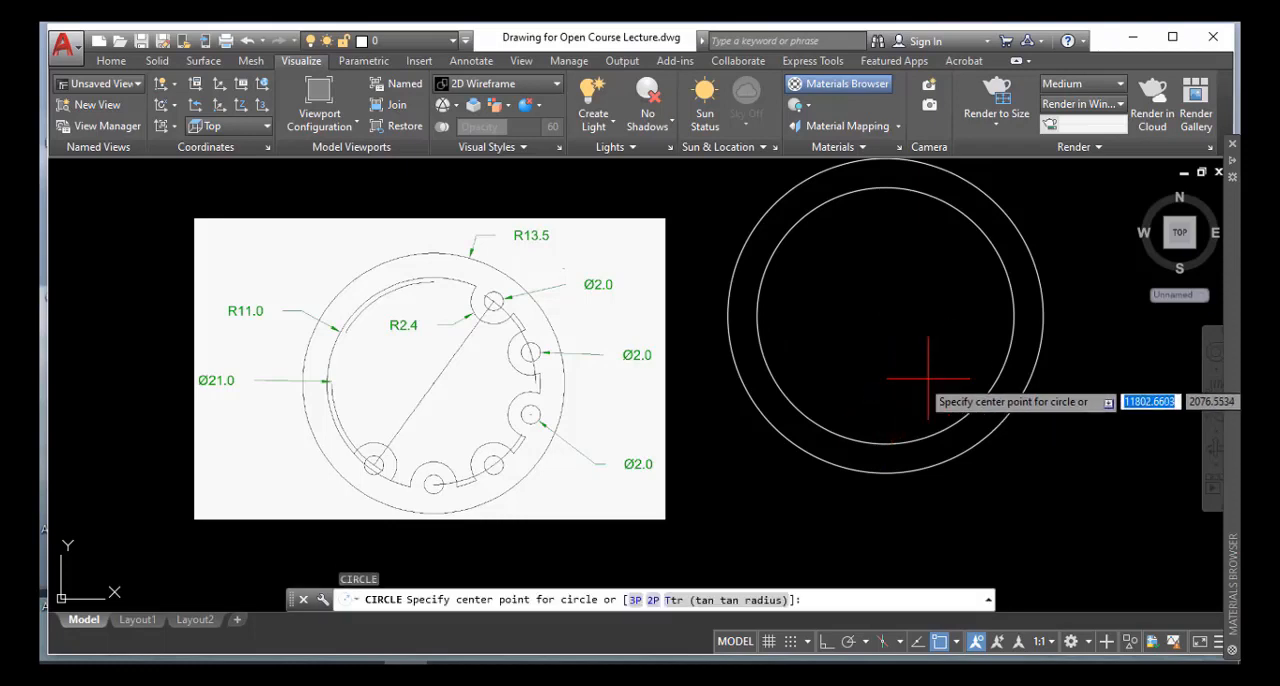
{"action": "left_click", "coordinate": [886, 312]}
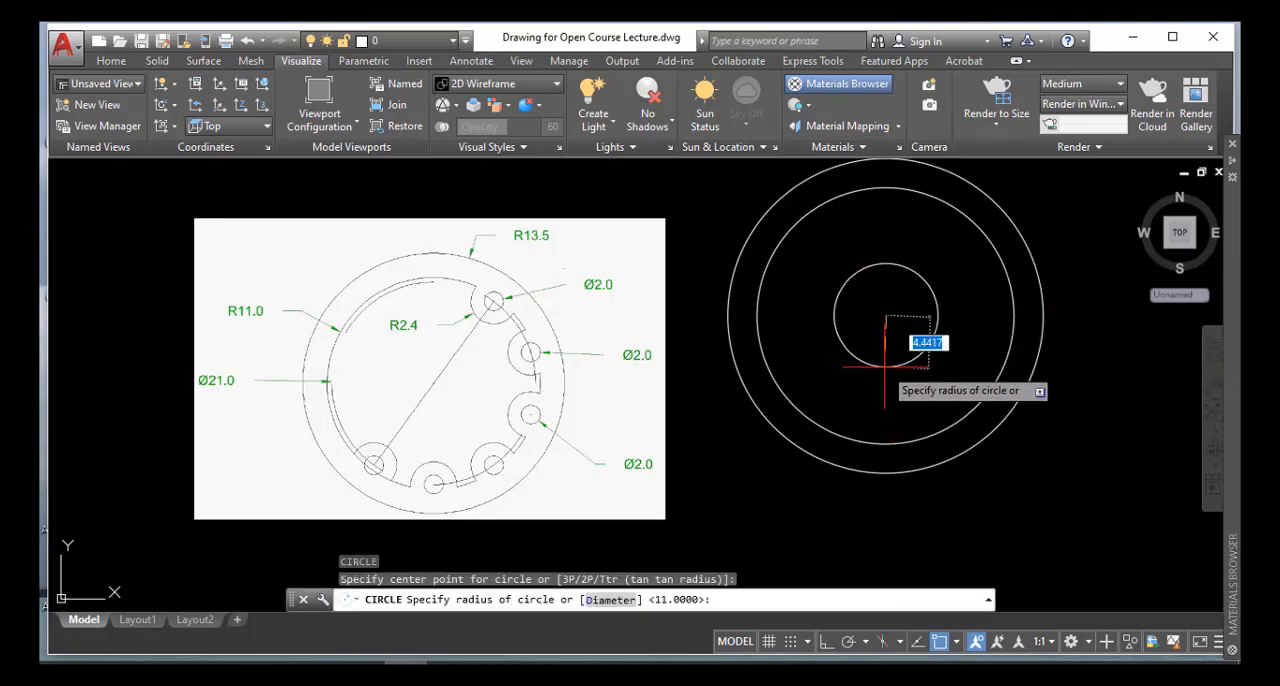
{"action": "type", "text": "d"}
{"action": "key", "text": "Return"}
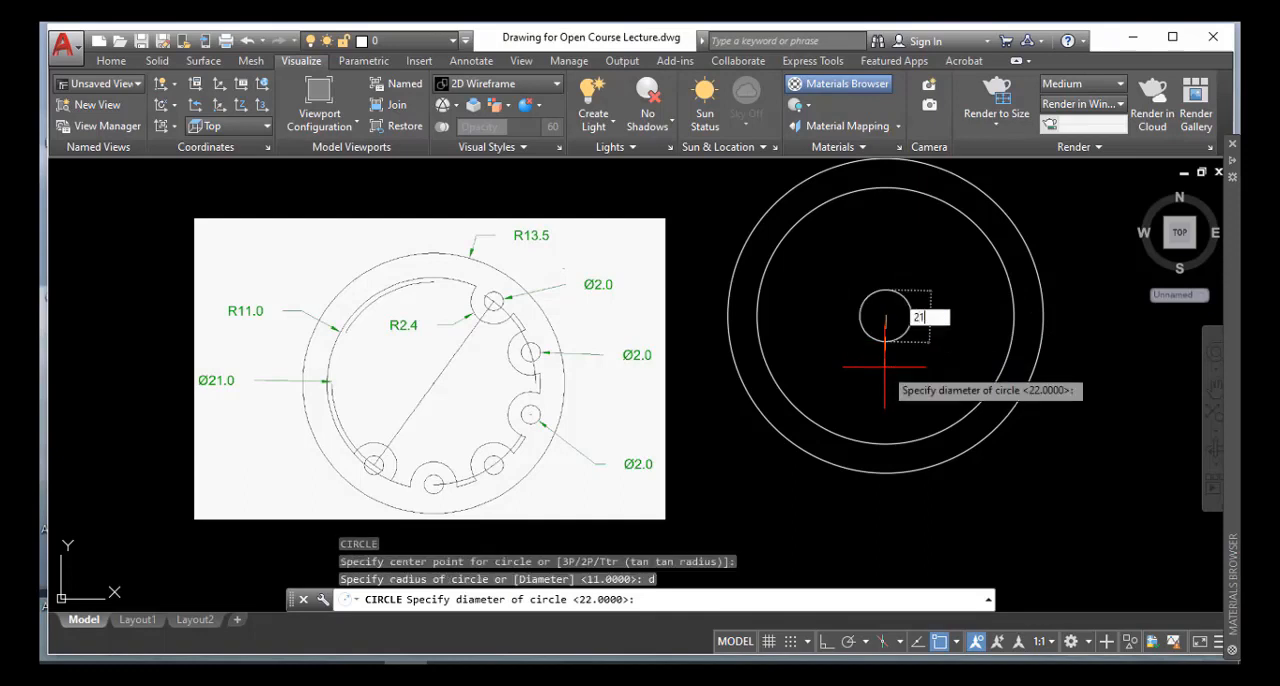
{"action": "key", "text": "Return"}
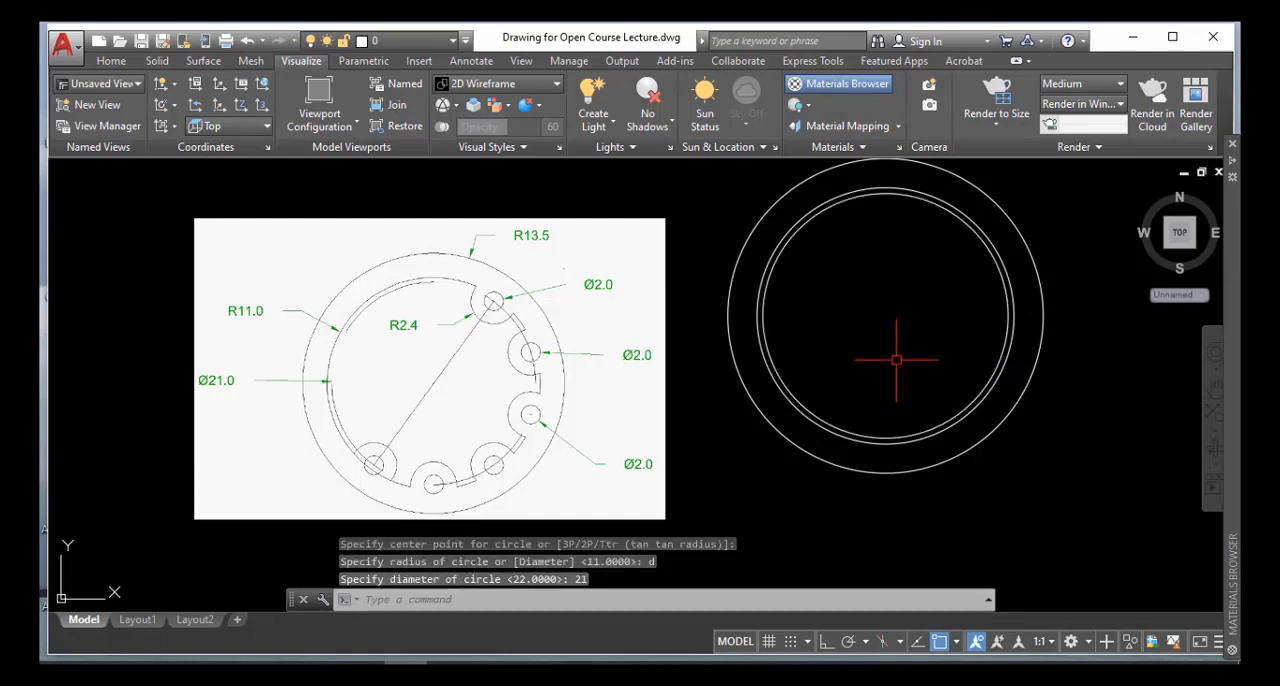
Draw a vertical line across the 21-diameter circle from its upper quadrant to its lower quadrant
{"action": "type", "text": "l"}
{"action": "key", "text": "Return"}
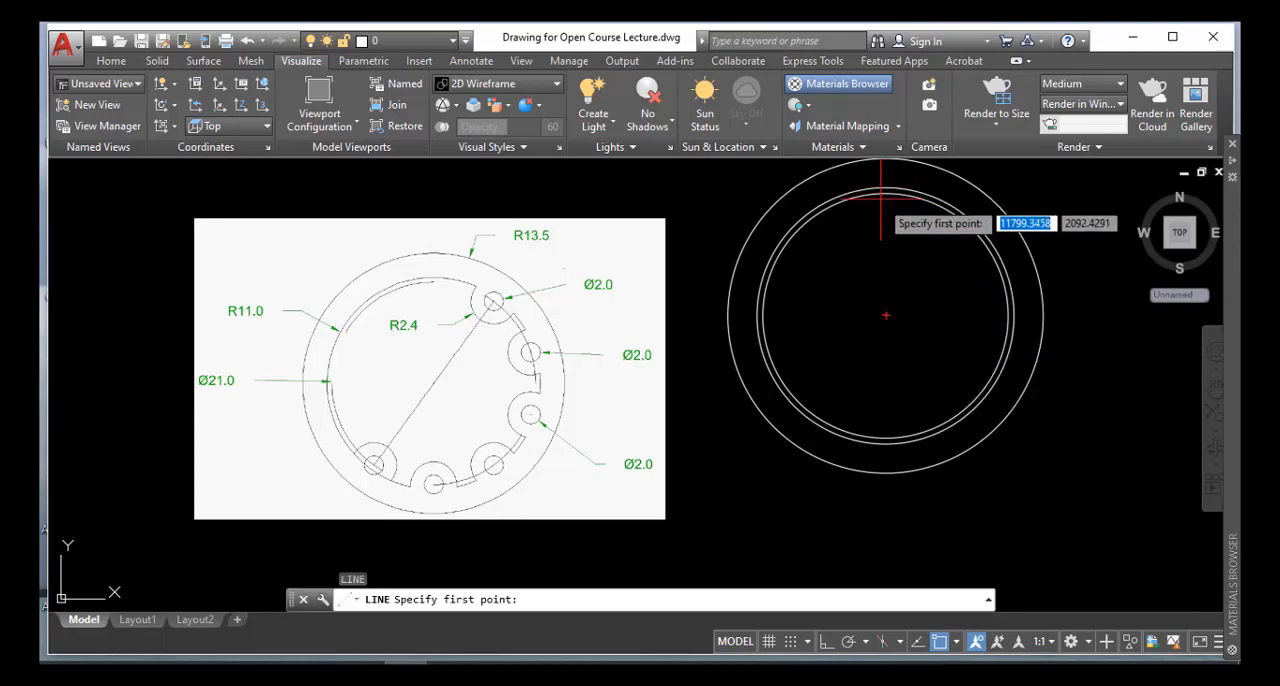
{"action": "left_click", "coordinate": [885, 193]}
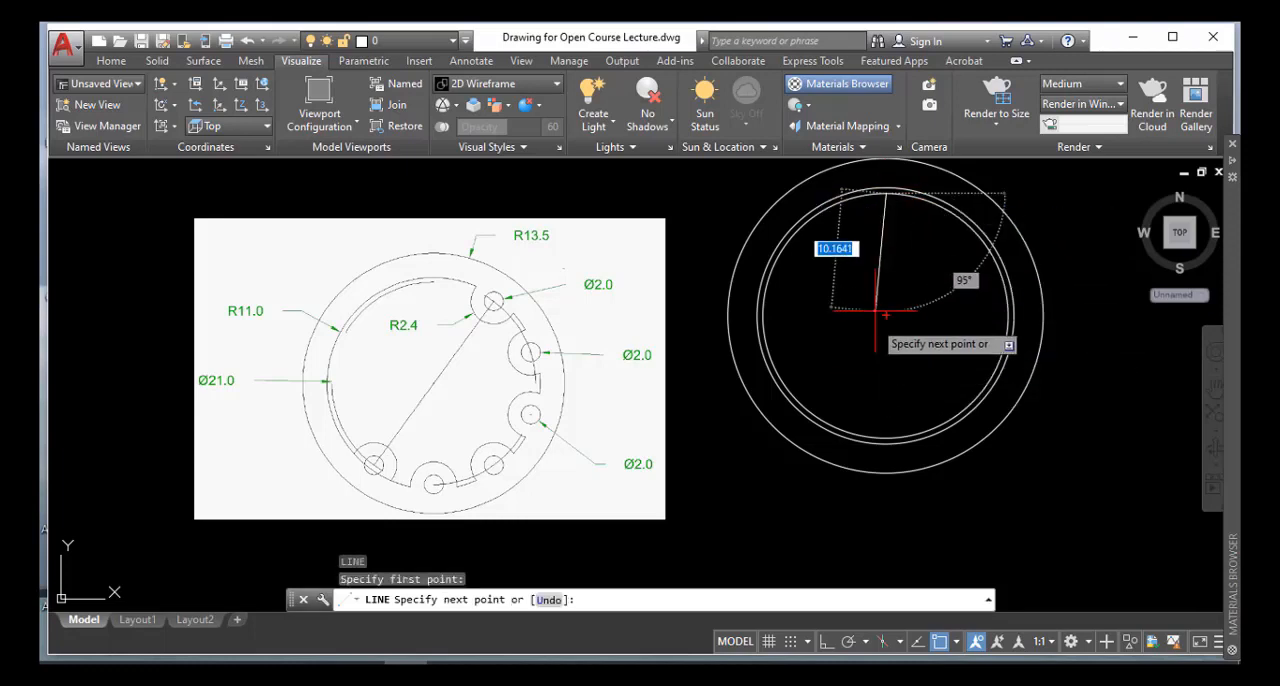
{"action": "left_click", "coordinate": [885, 438]}
{"action": "key", "text": "Return"}
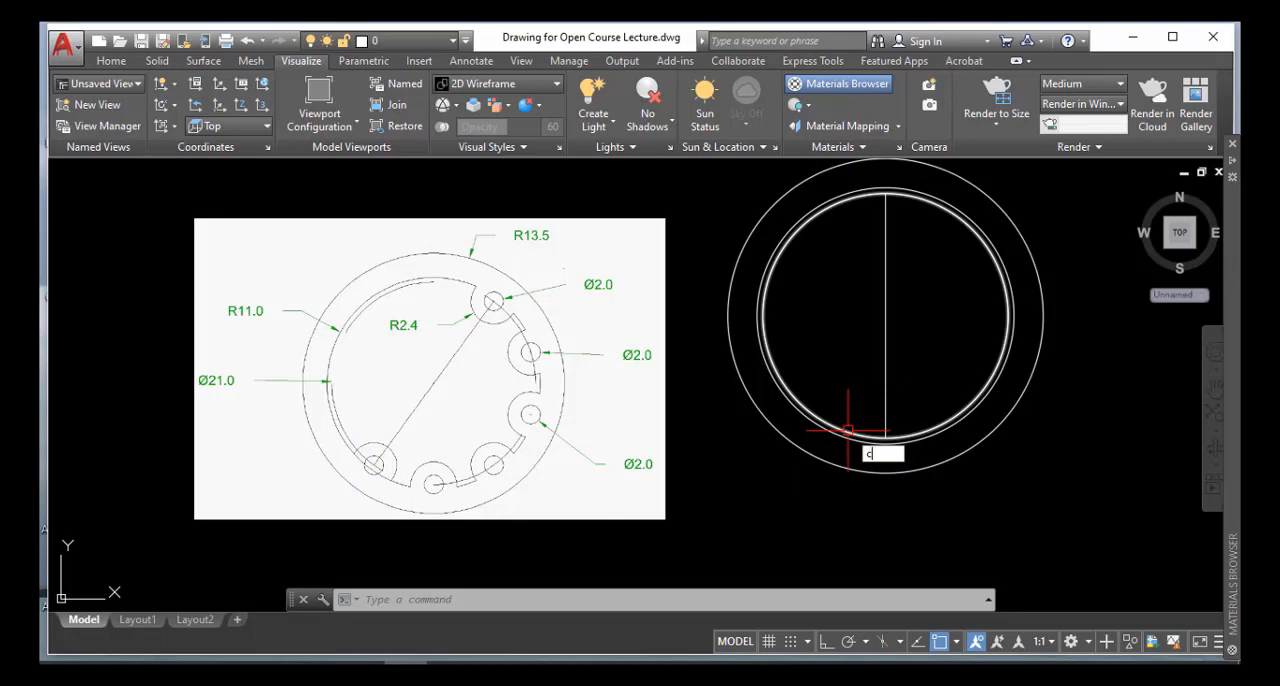
Draw a circle of diameter 2 centred on the lower end of the vertical line
{"action": "key", "text": "Return"}
{"action": "scroll", "coordinate": [890, 430], "scroll_direction": "up", "scroll_amount": 2}
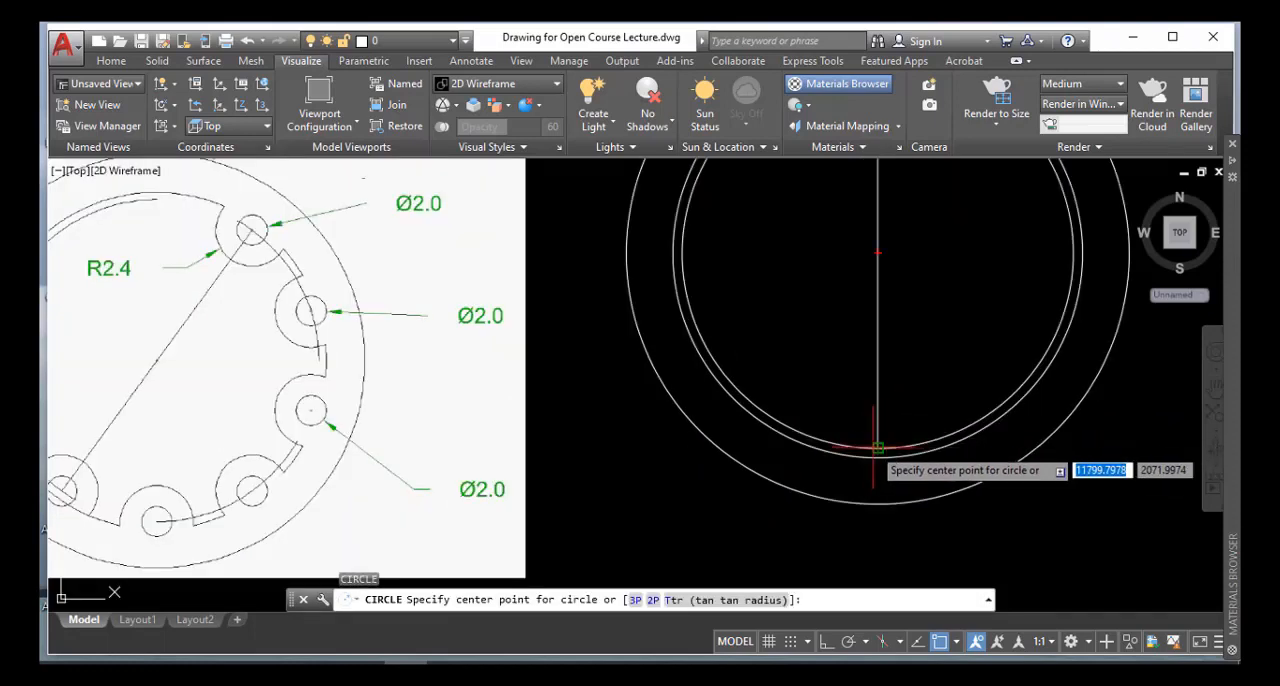
{"action": "left_click", "coordinate": [877, 448]}
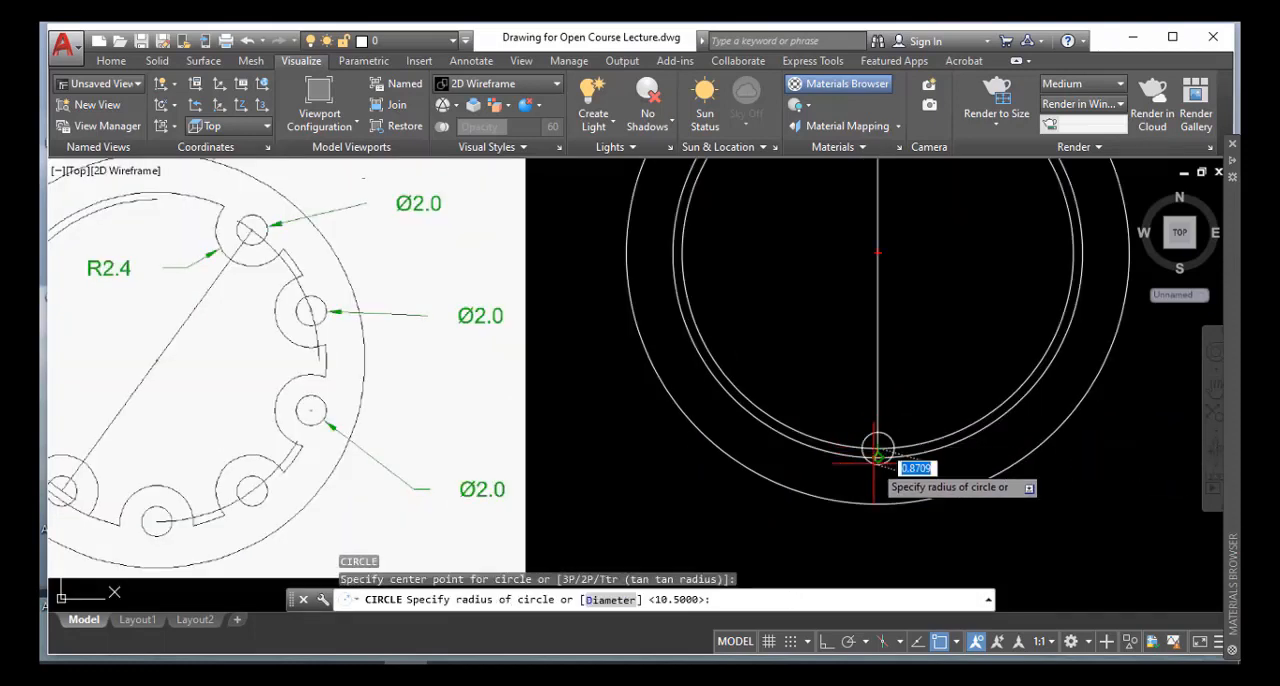
{"action": "type", "text": "d"}
{"action": "key", "text": "Return"}
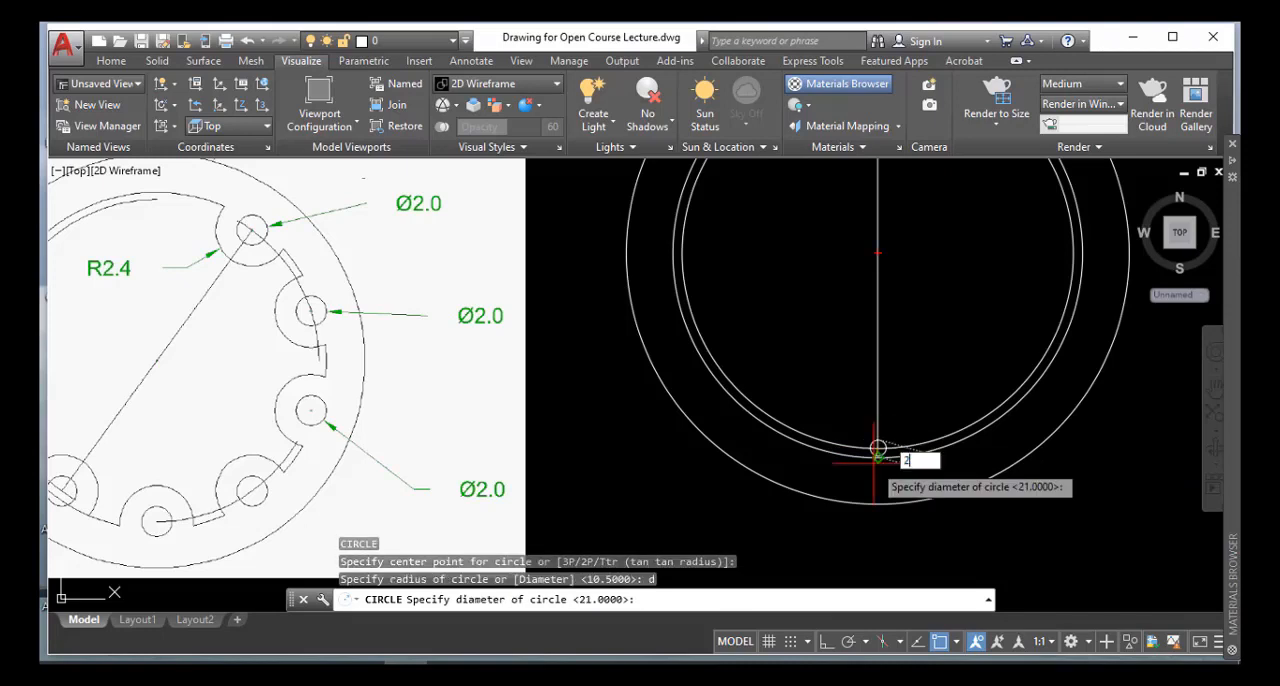
{"action": "key", "text": "Return"}
{"action": "scroll", "coordinate": [880, 440], "scroll_direction": "down", "scroll_amount": 3}
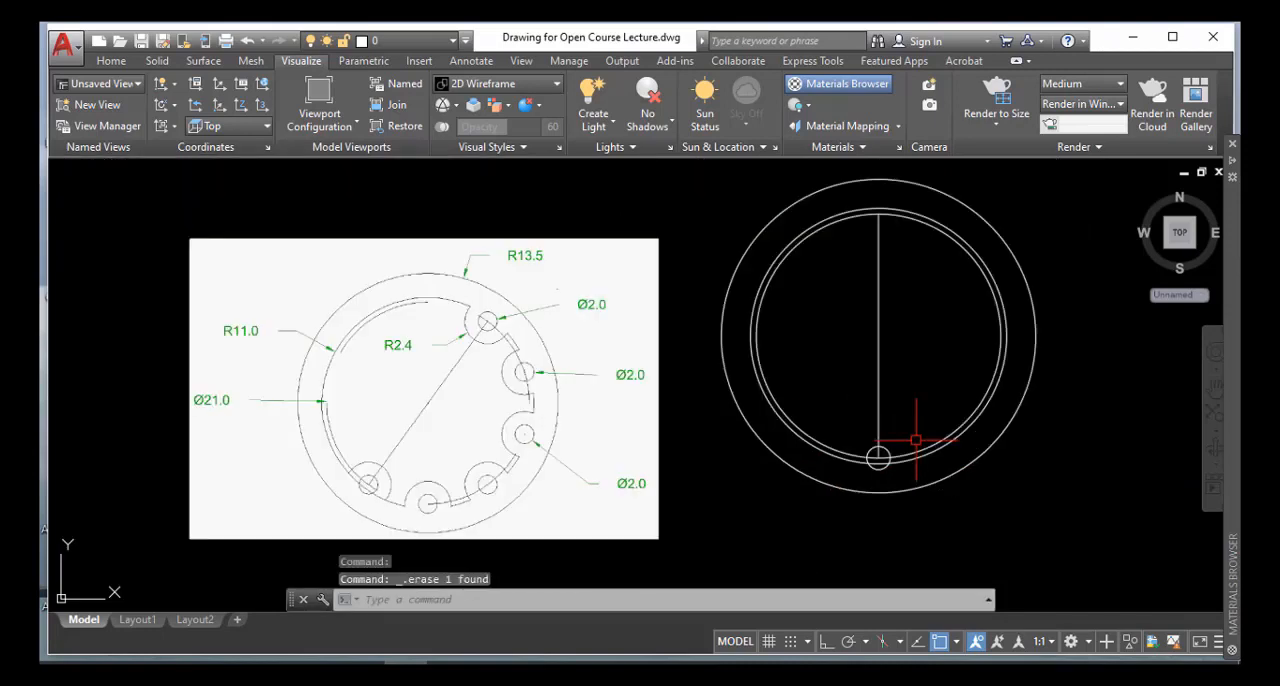
Draw a circle of radius 2.4 concentric with the small circle at the vertical line's lower end
{"action": "key", "text": "Return"}
{"action": "scroll", "coordinate": [862, 455], "scroll_direction": "up", "scroll_amount": 5}
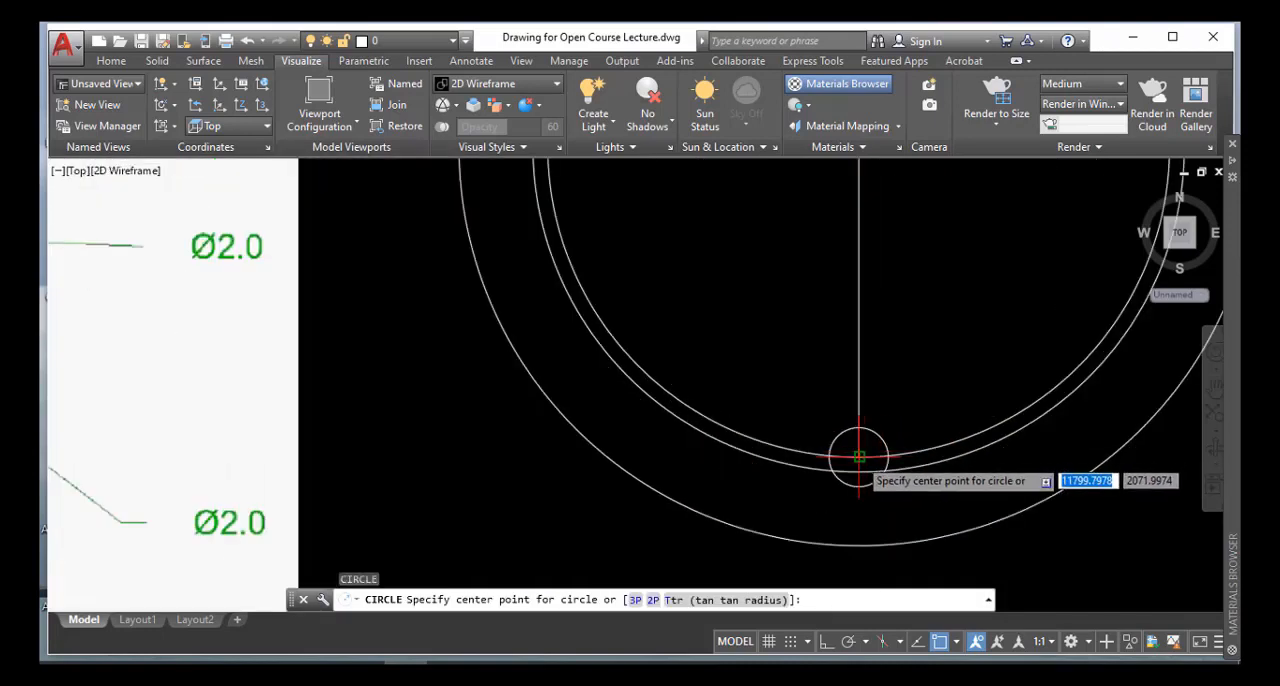
{"action": "left_click", "coordinate": [861, 456]}
{"action": "scroll", "coordinate": [863, 480], "scroll_direction": "down", "scroll_amount": 2}
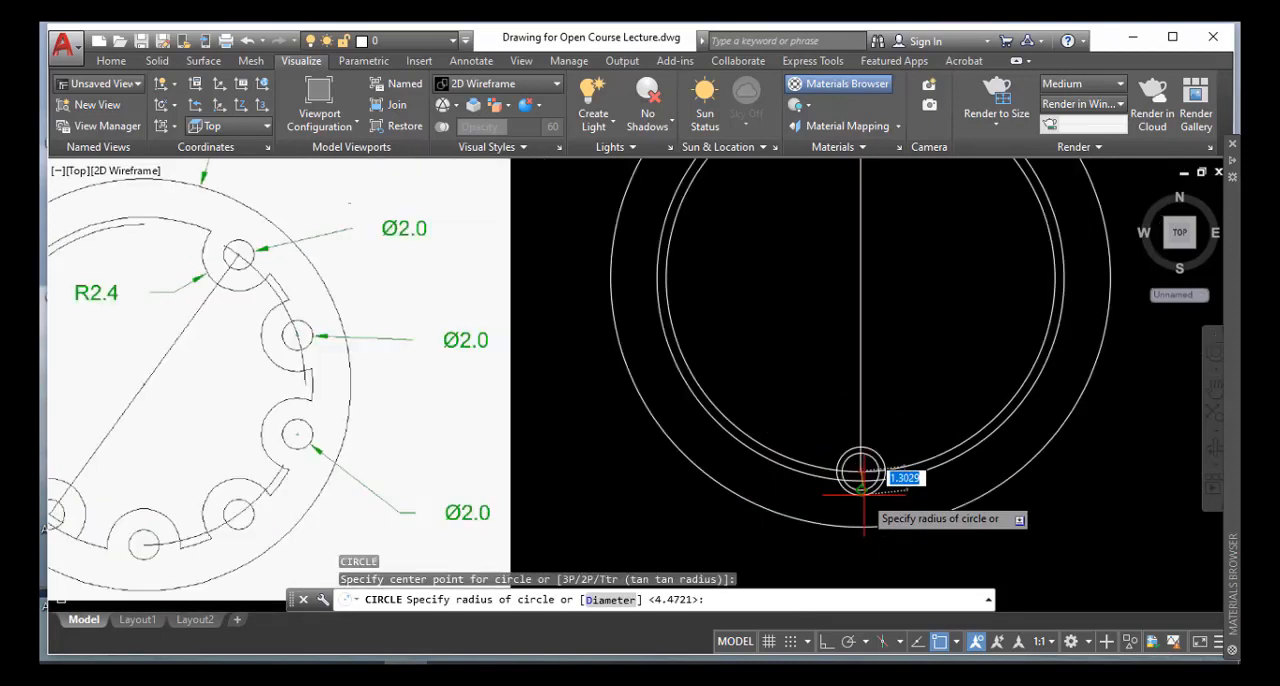
{"action": "type", "text": "2"}
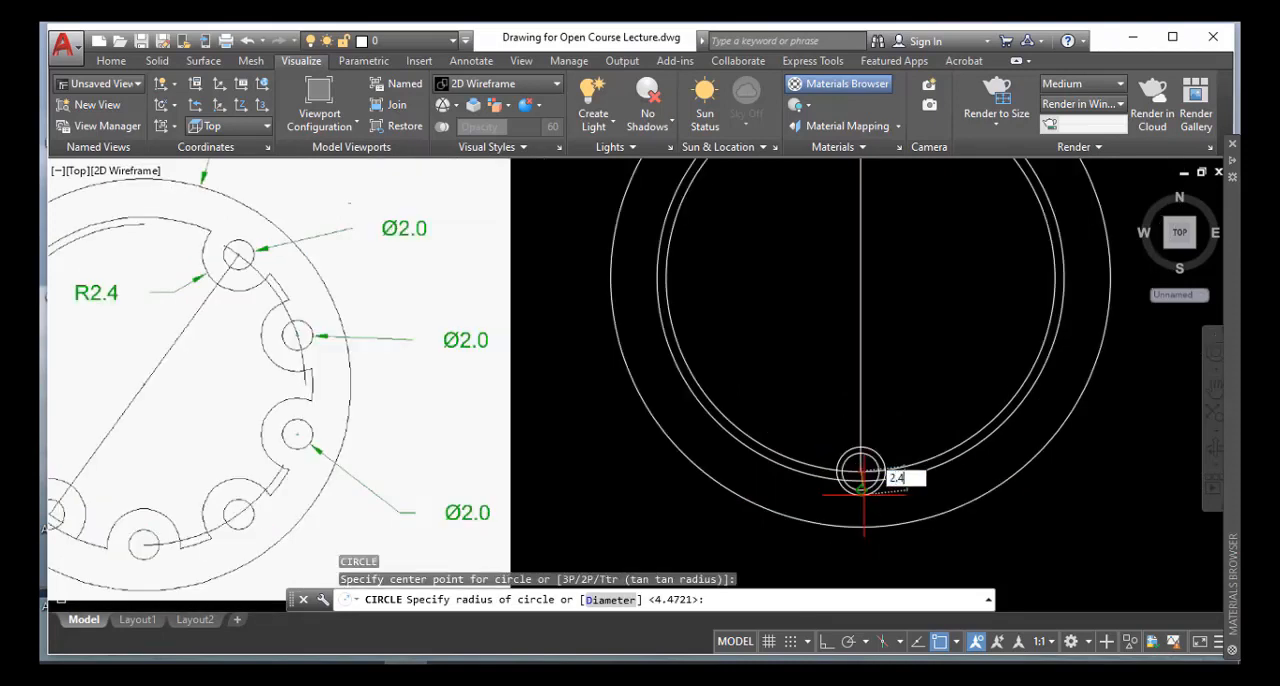
{"action": "type", "text": ".4"}
{"action": "key", "text": "Return"}
{"action": "scroll", "coordinate": [870, 475], "scroll_direction": "down", "scroll_amount": 2}
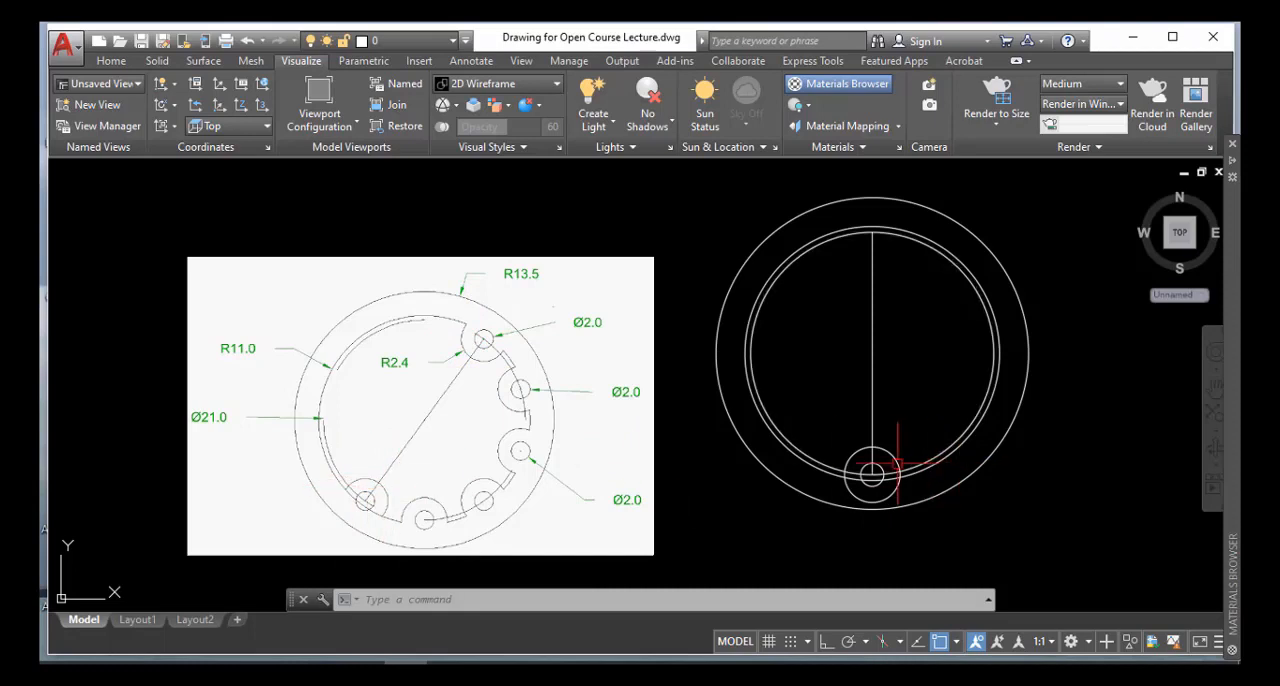
{"action": "scroll", "coordinate": [857, 470], "scroll_direction": "up", "scroll_amount": 2}
{"action": "scroll", "coordinate": [835, 478], "scroll_direction": "down", "scroll_amount": 2}
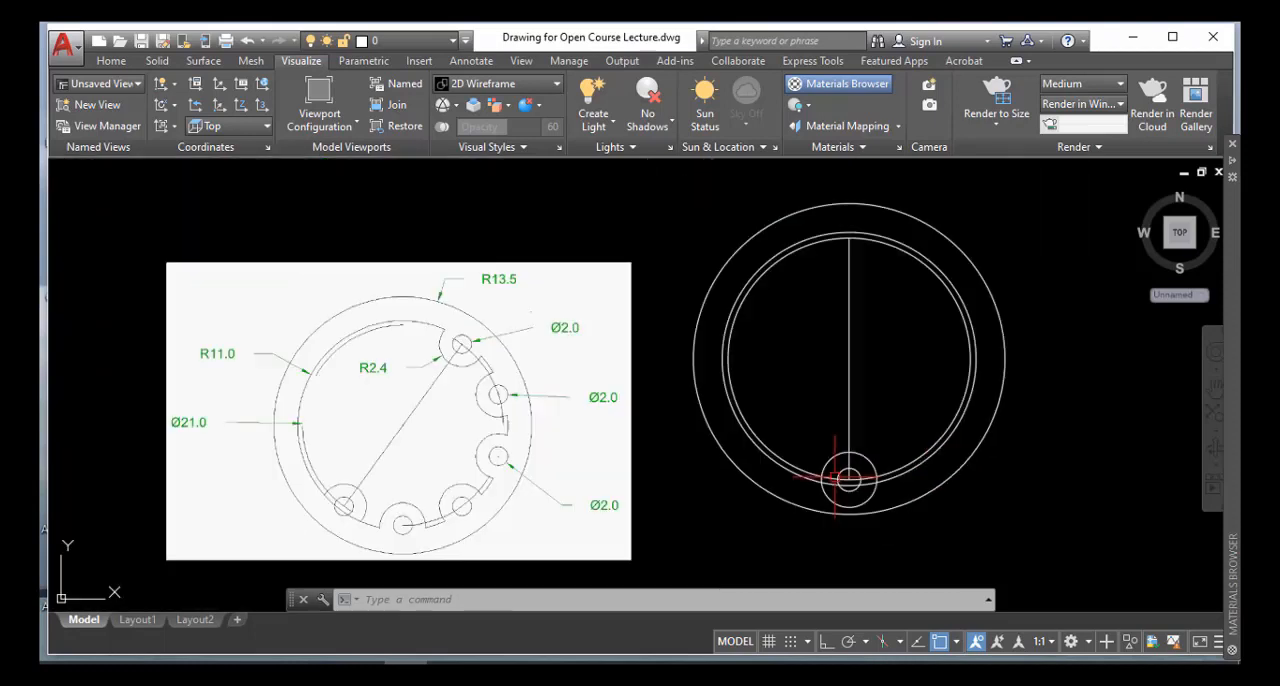
Change the colour of the 21-diameter circle to Red in its properties
{"action": "left_click", "coordinate": [888, 471]}
{"action": "right_click", "coordinate": [888, 472]}
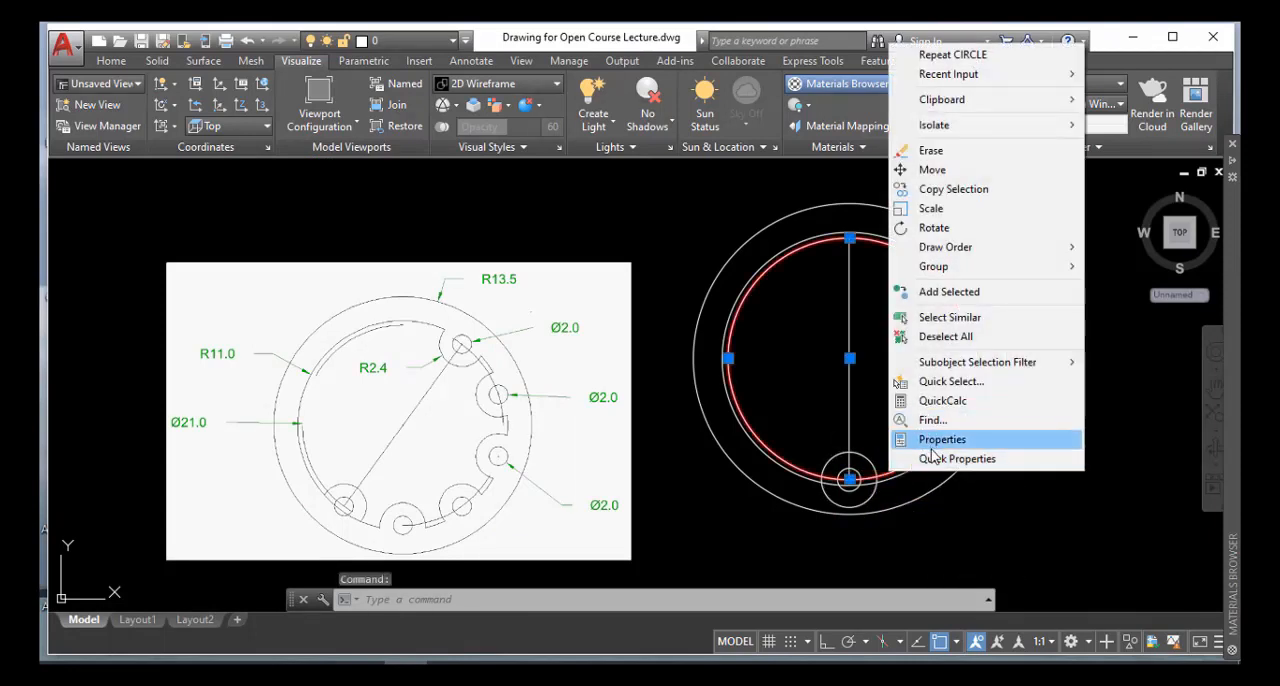
{"action": "left_click", "coordinate": [940, 440]}
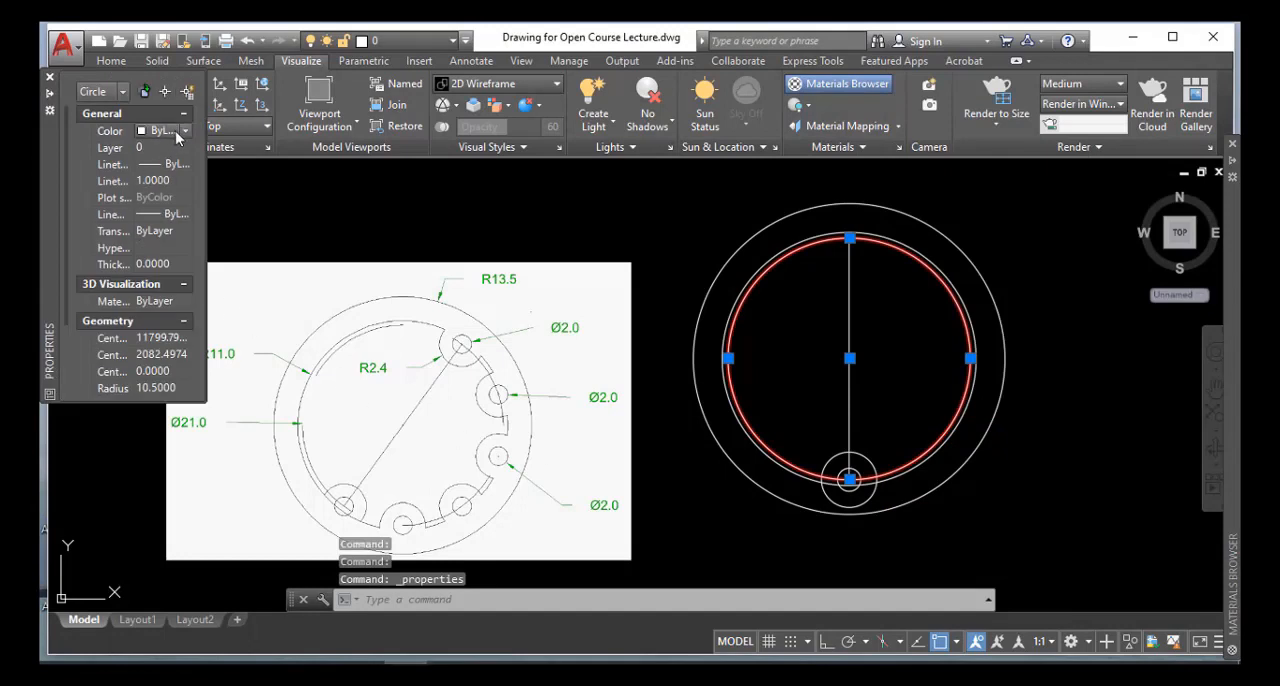
{"action": "left_click", "coordinate": [181, 133]}
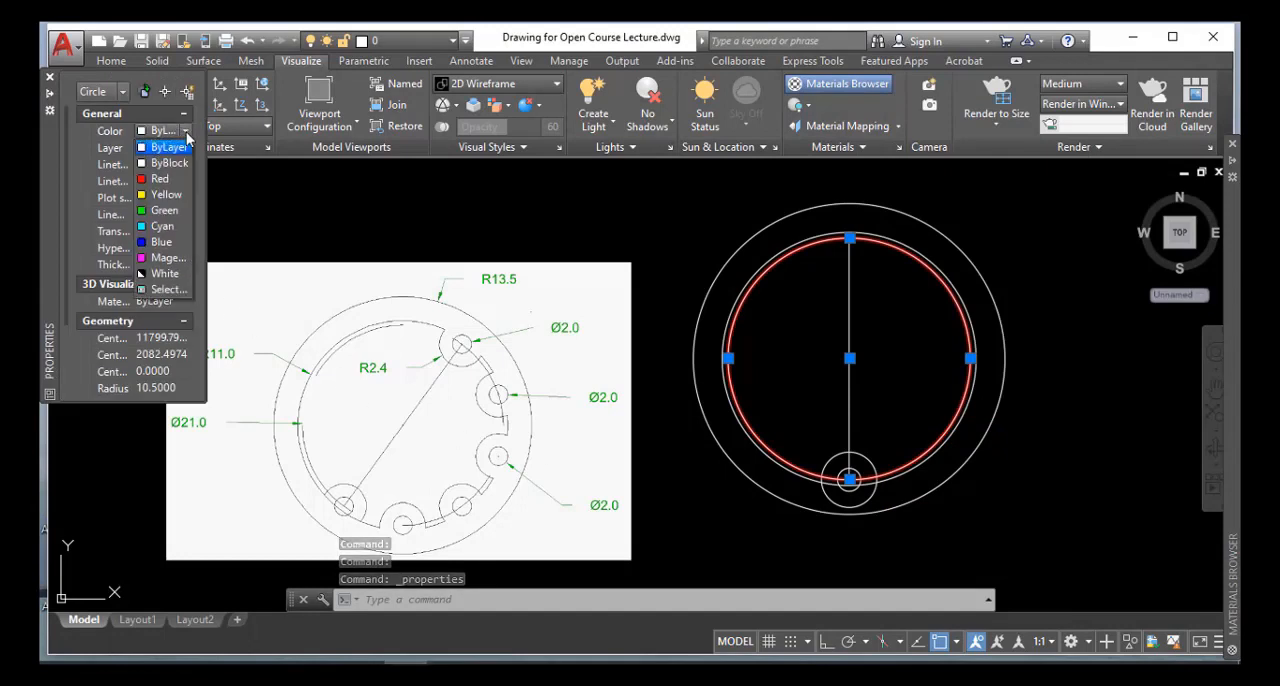
{"action": "left_click", "coordinate": [160, 178]}
{"action": "key", "text": "Escape"}
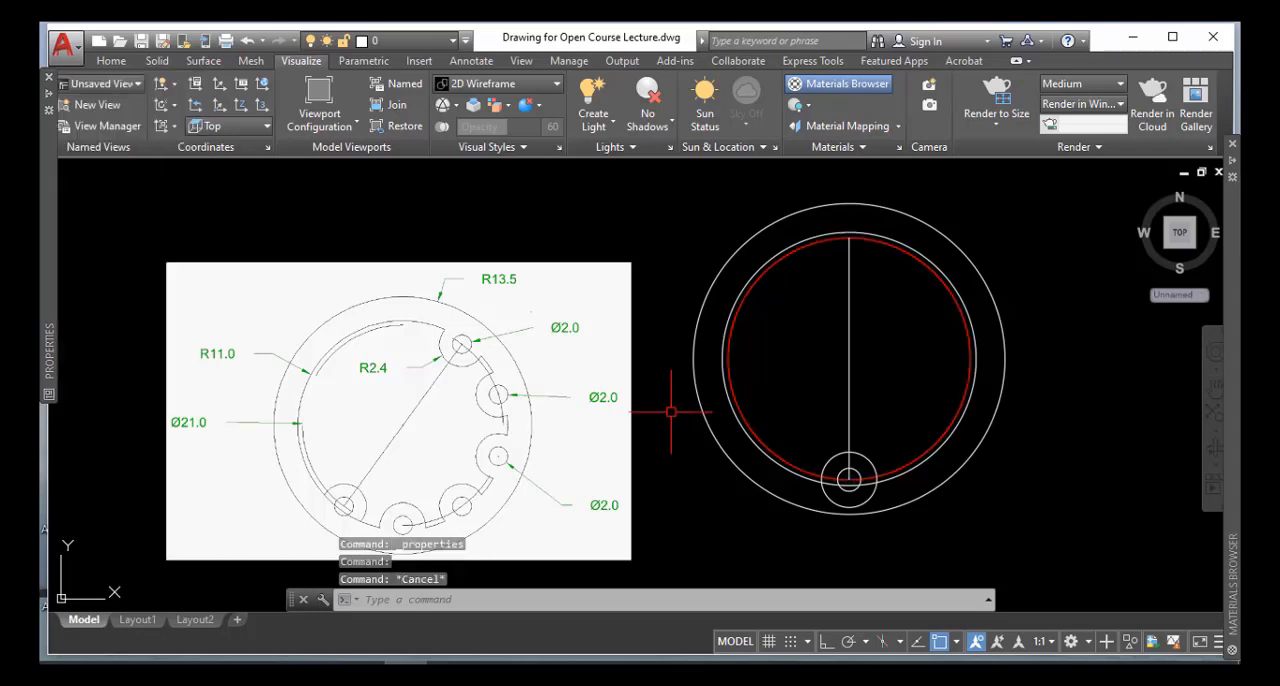
Check the red circle's colour options in its properties and turn off auto-hiding of the properties display
{"action": "left_click", "coordinate": [900, 464]}
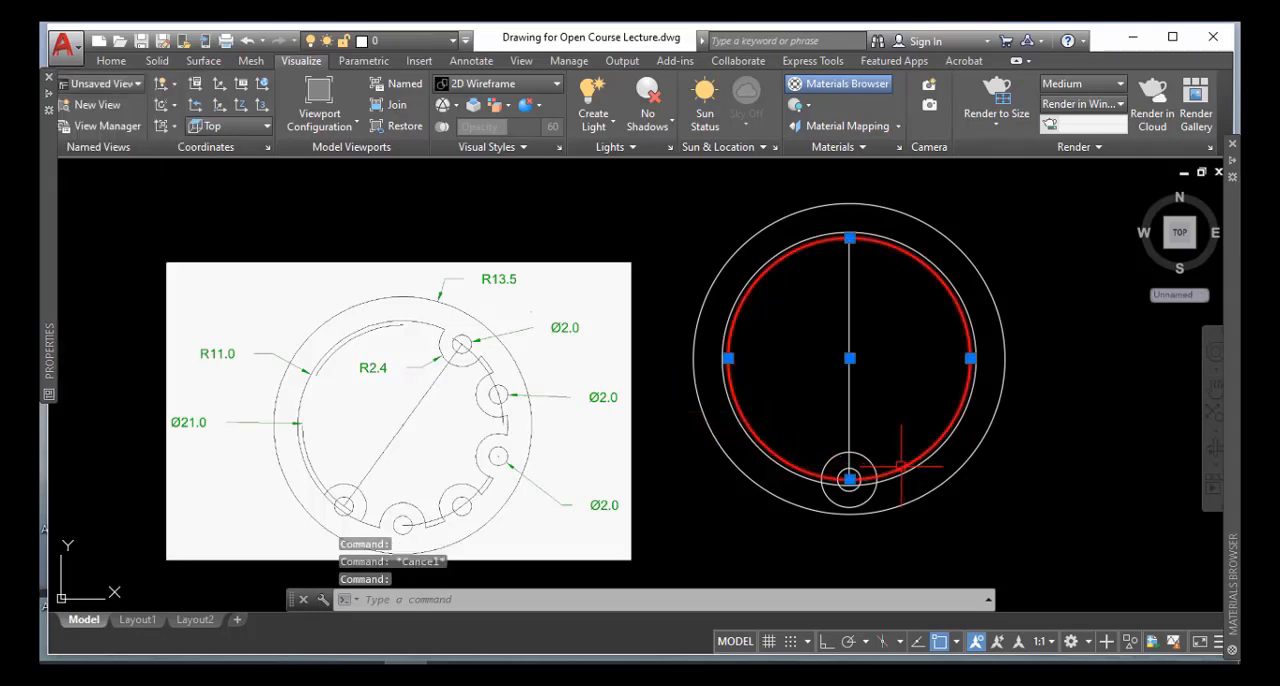
{"action": "right_click", "coordinate": [900, 464]}
{"action": "left_click", "coordinate": [932, 436]}
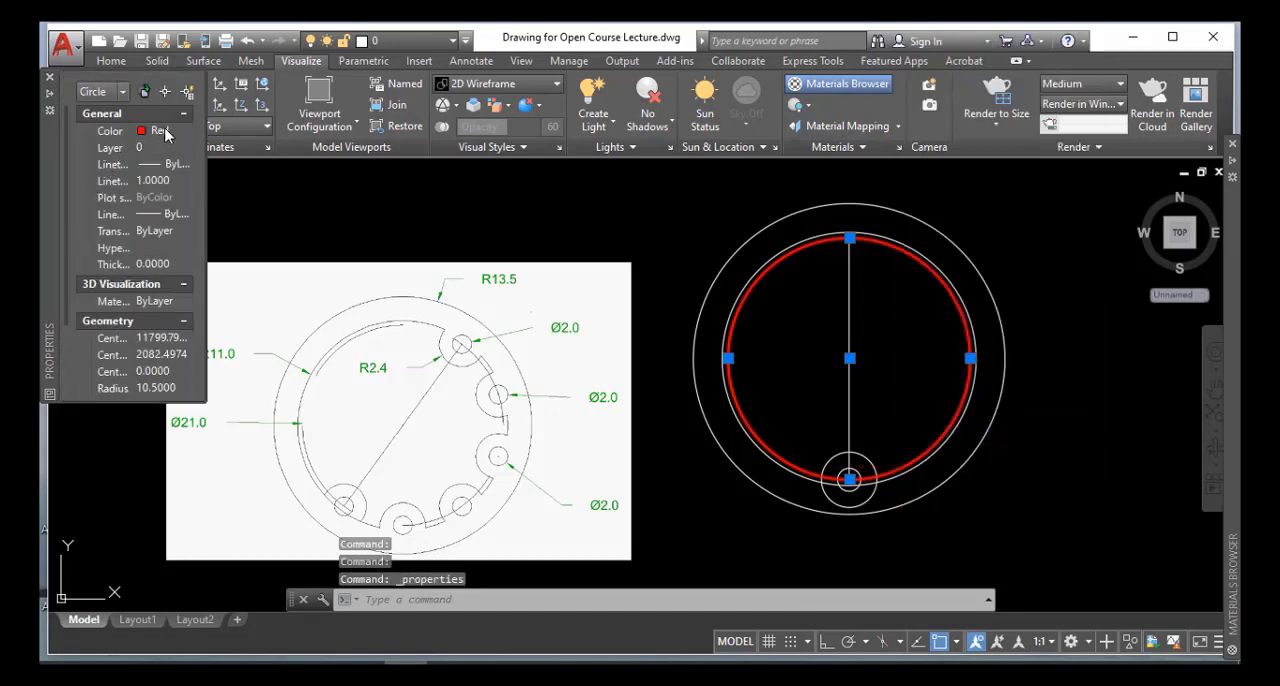
{"action": "left_click", "coordinate": [168, 131]}
{"action": "left_click", "coordinate": [185, 131]}
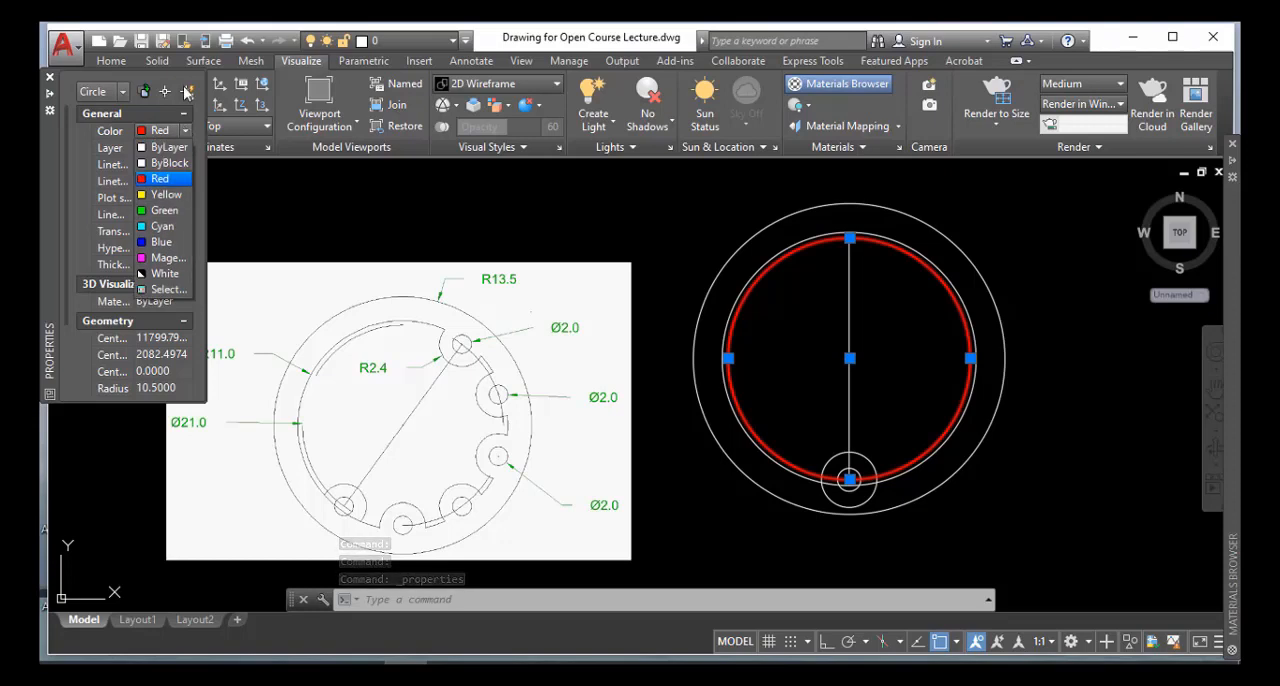
{"action": "left_click", "coordinate": [55, 95]}
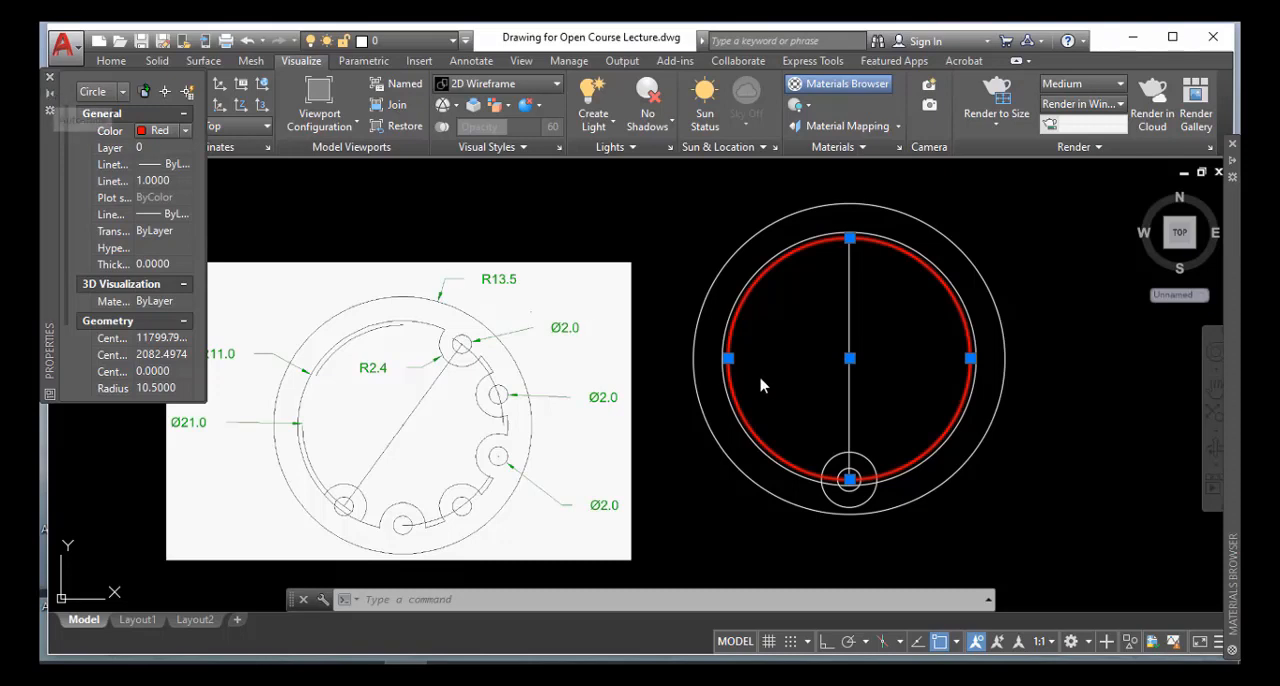
{"action": "key", "text": "Escape"}
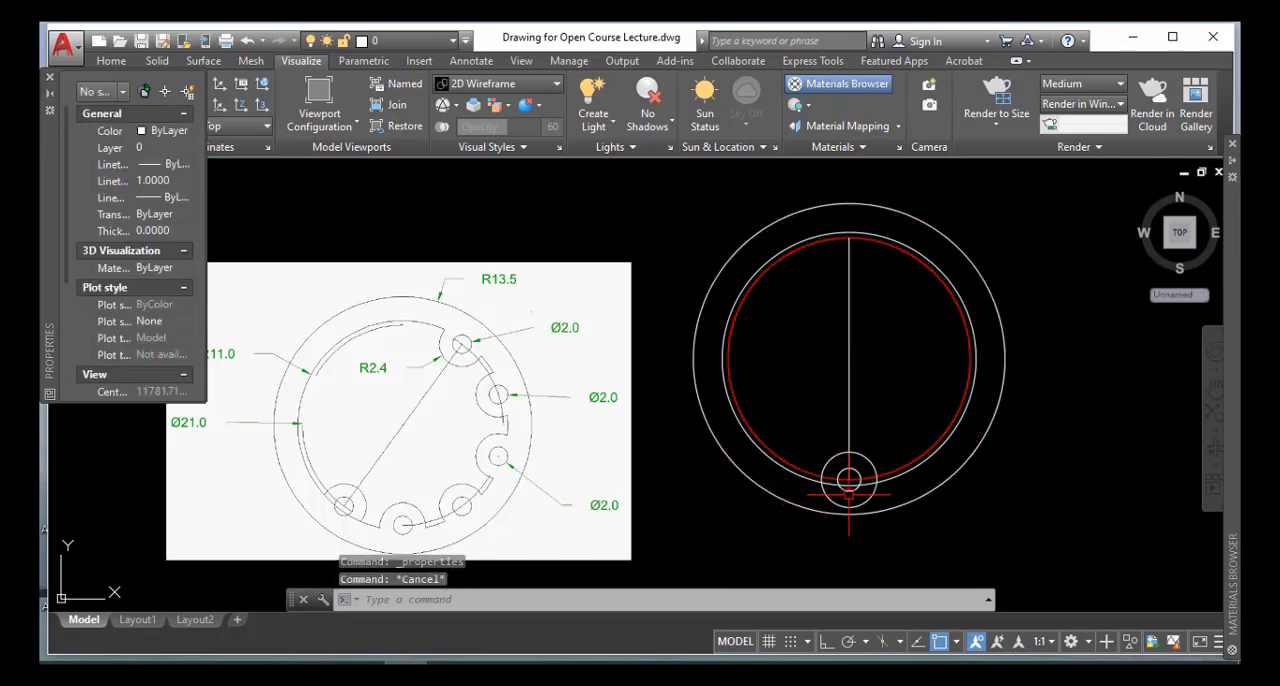
Trim the 2.4-radius circle's part outside the 11-radius circle and the 11-radius circle's part inside it
{"action": "type", "text": "t"}
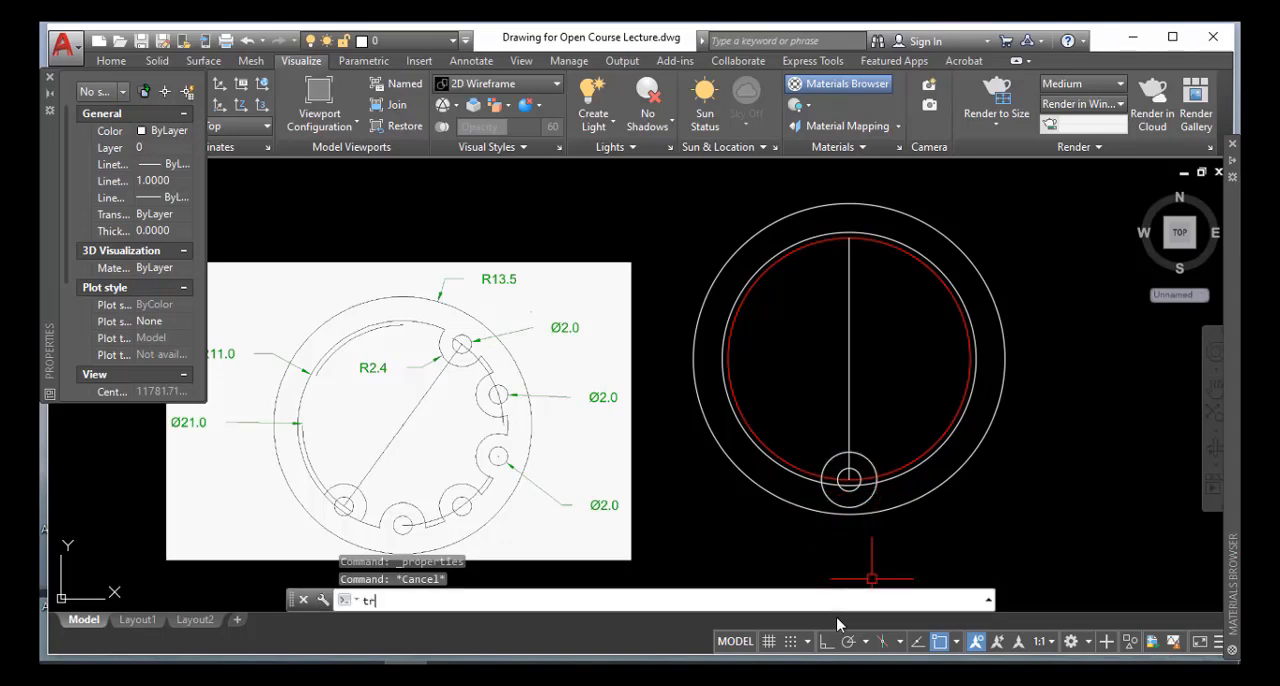
{"action": "type", "text": "r"}
{"action": "key", "text": "Return"}
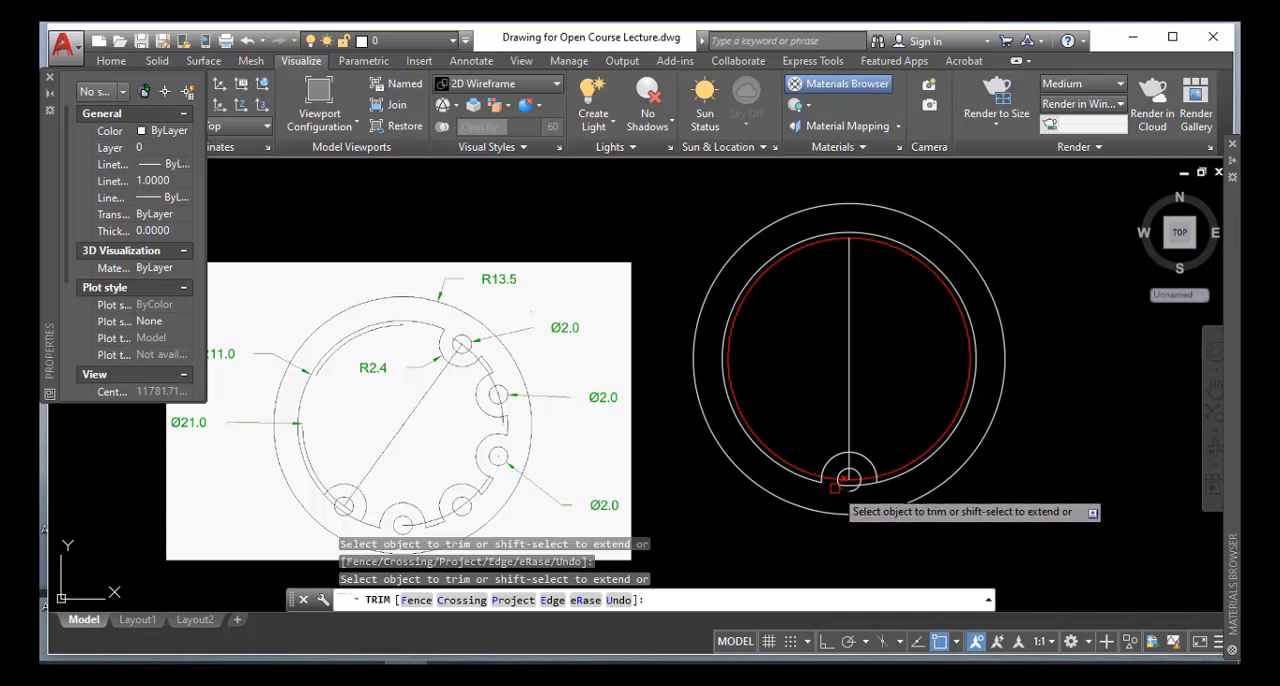
{"action": "scroll", "coordinate": [848, 480], "scroll_direction": "up", "scroll_amount": 4}
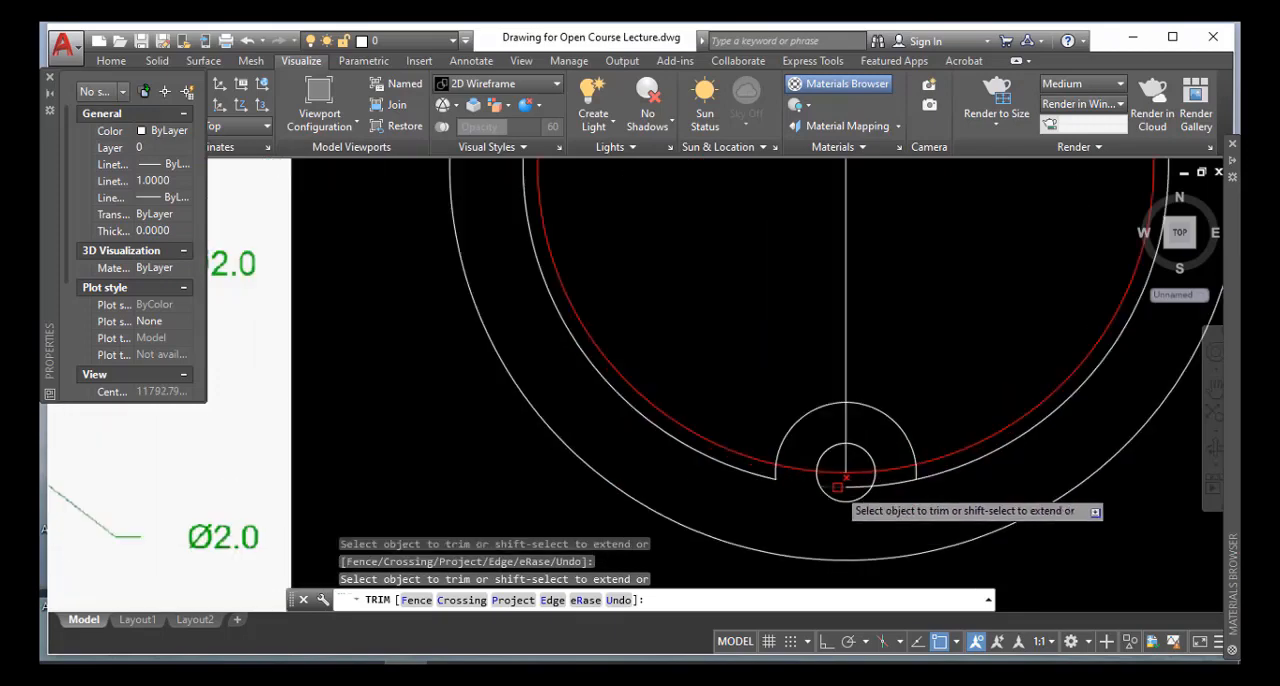
{"action": "left_click", "coordinate": [881, 481]}
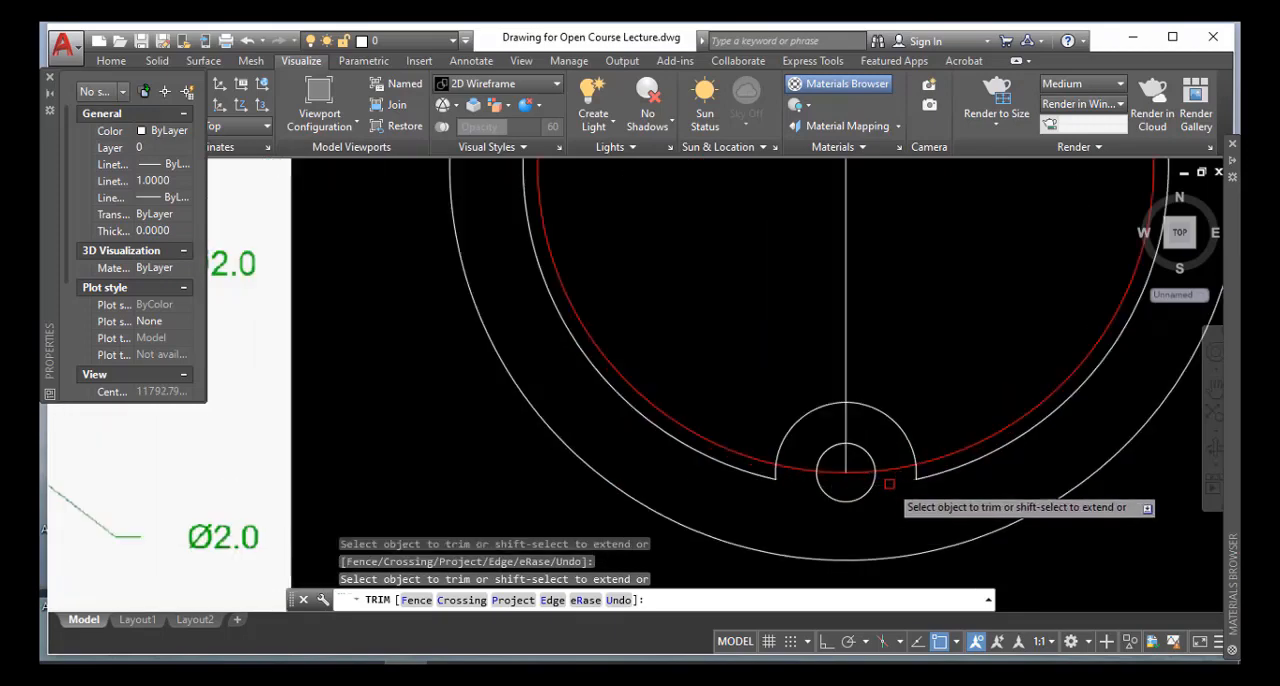
Polar-array the small circle and the 2.4-radius notch arc about the concentric circles' centre, with 6 items filling 180 degrees
{"action": "key", "text": "Return"}
{"action": "scroll", "coordinate": [887, 488], "scroll_direction": "down", "scroll_amount": 5}
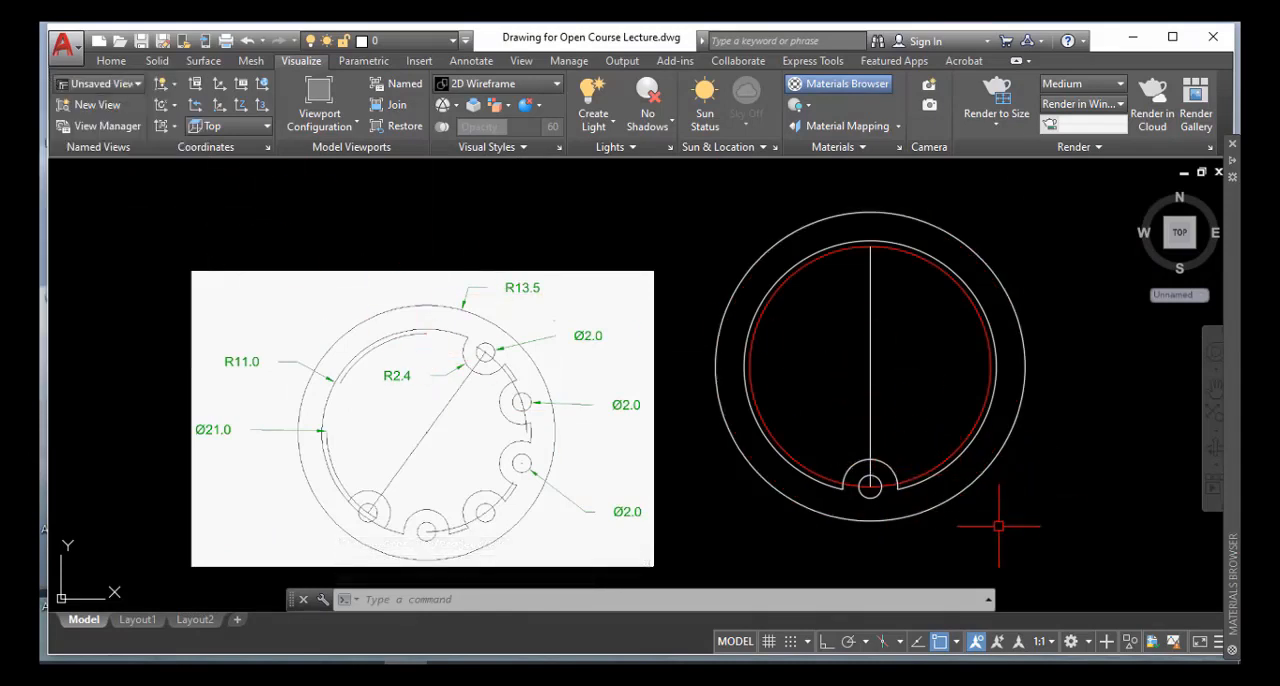
{"action": "key", "text": "Return"}
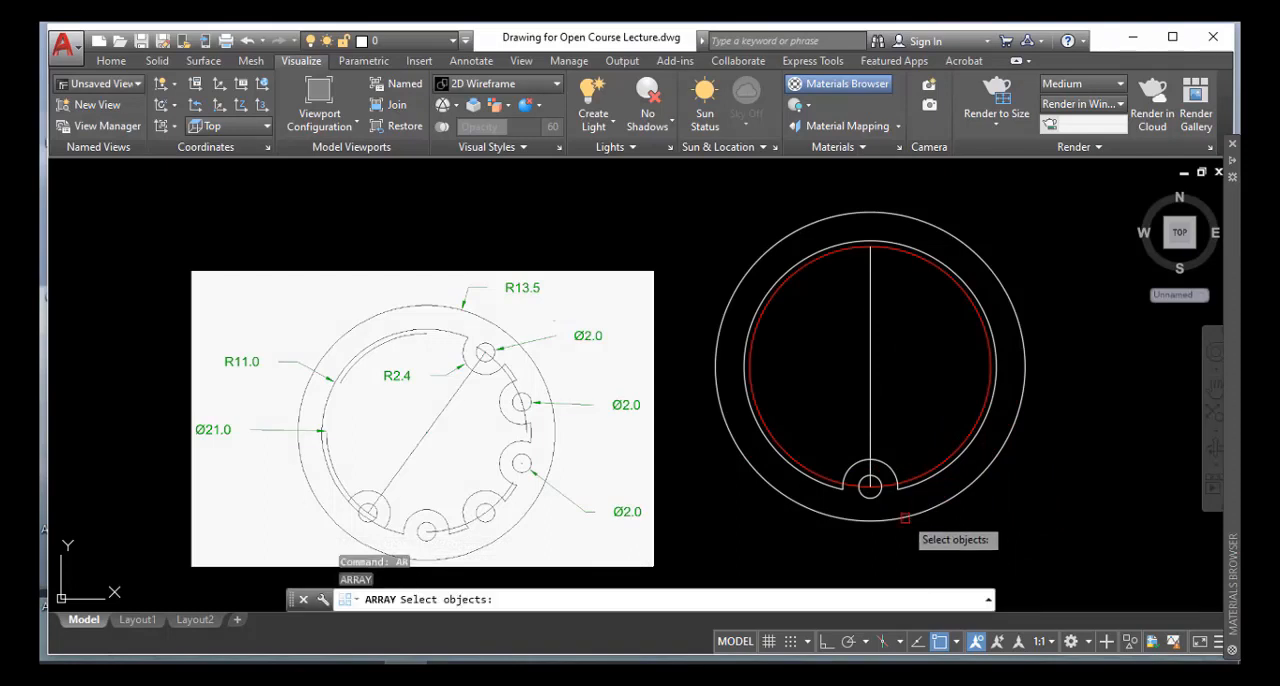
{"action": "left_click", "coordinate": [867, 478]}
{"action": "left_click", "coordinate": [889, 468]}
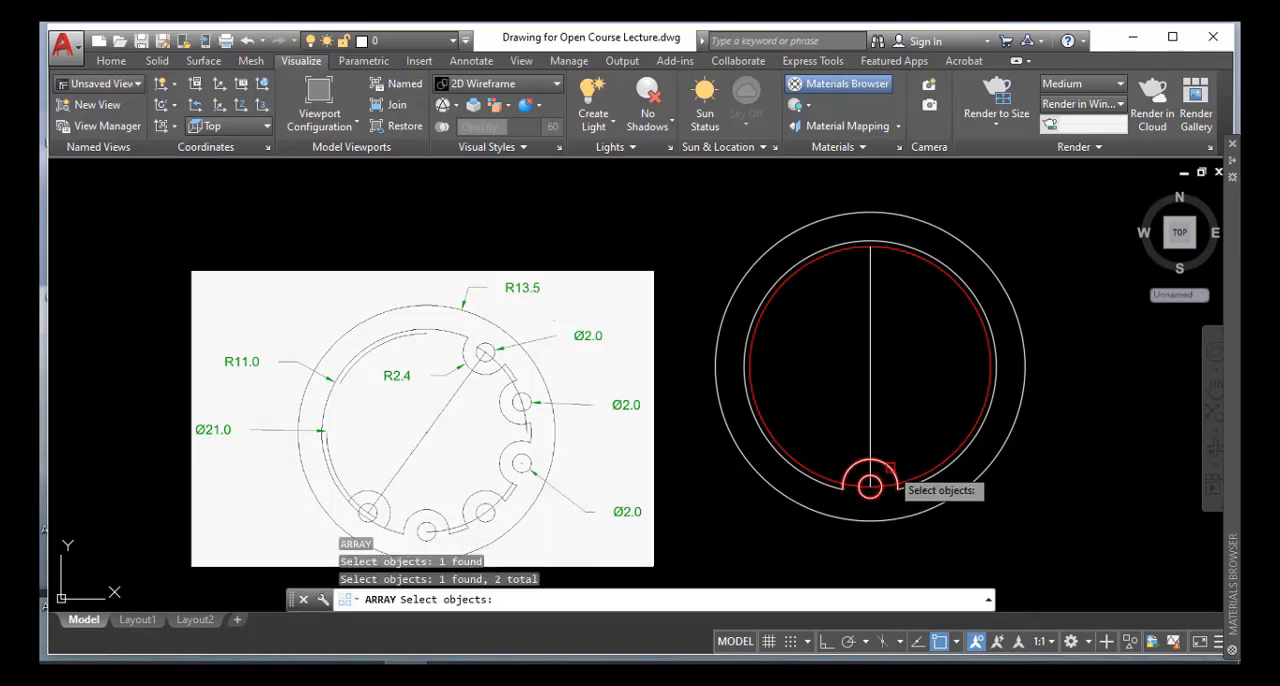
{"action": "key", "text": "Return"}
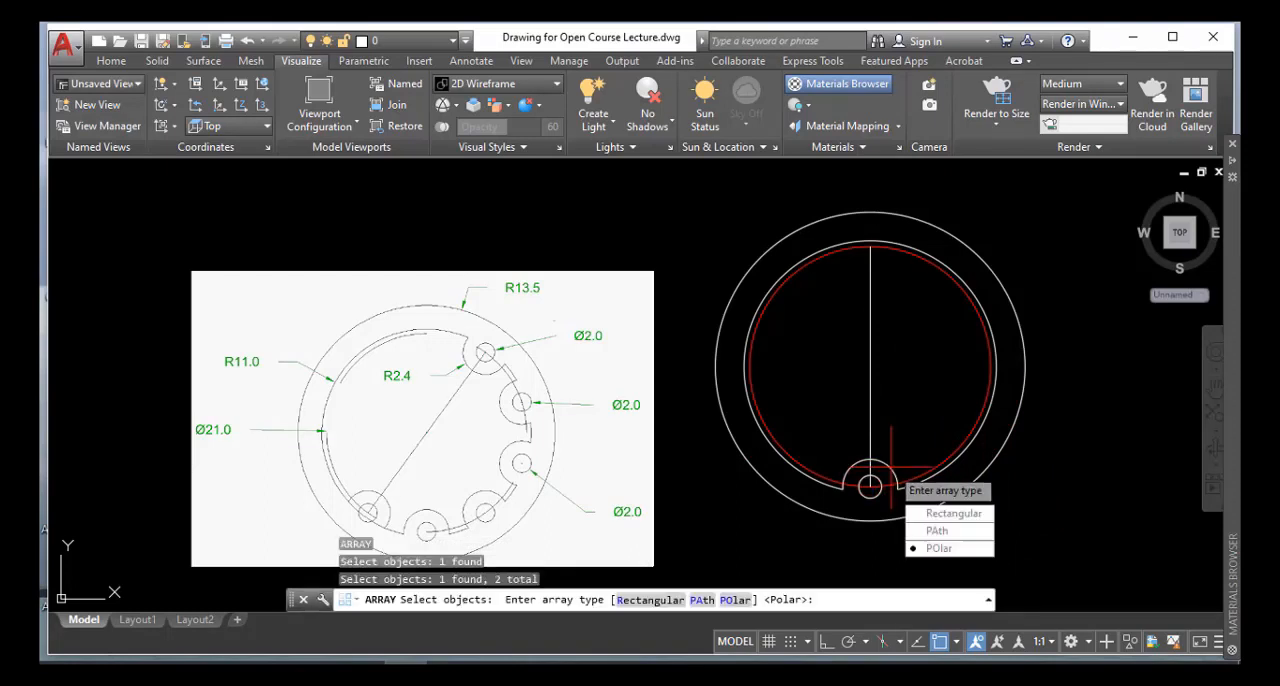
{"action": "left_click", "coordinate": [937, 549]}
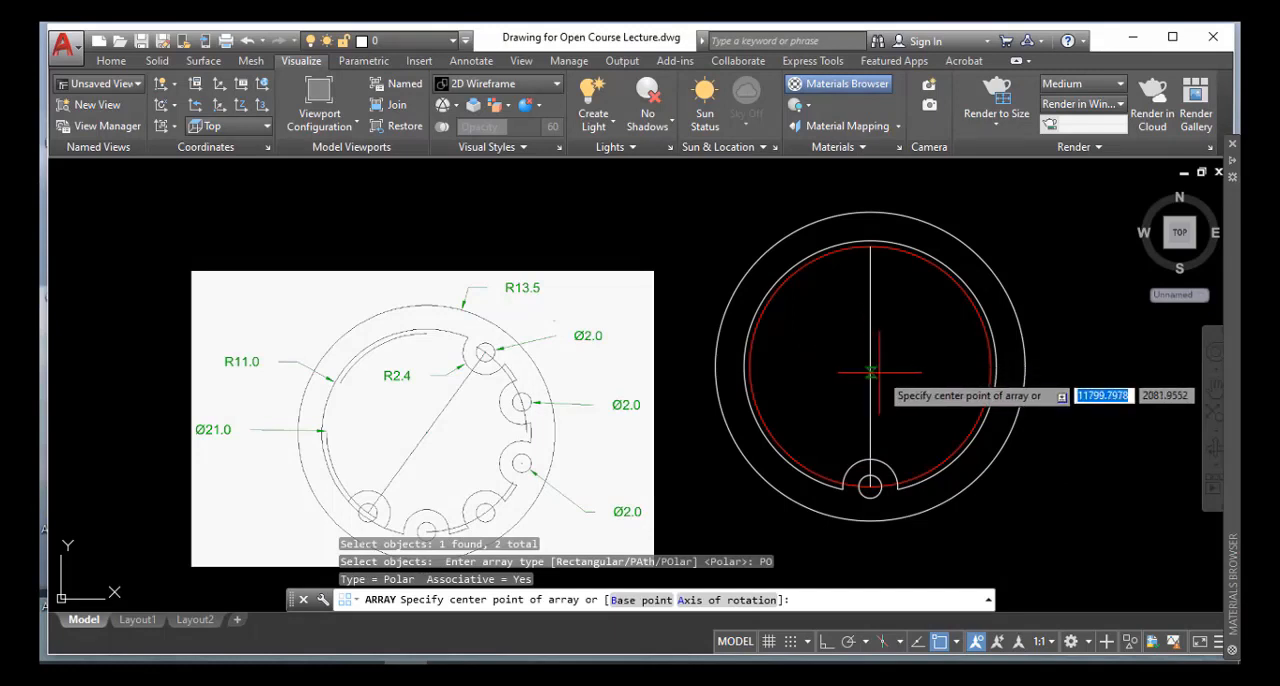
{"action": "left_click", "coordinate": [870, 366]}
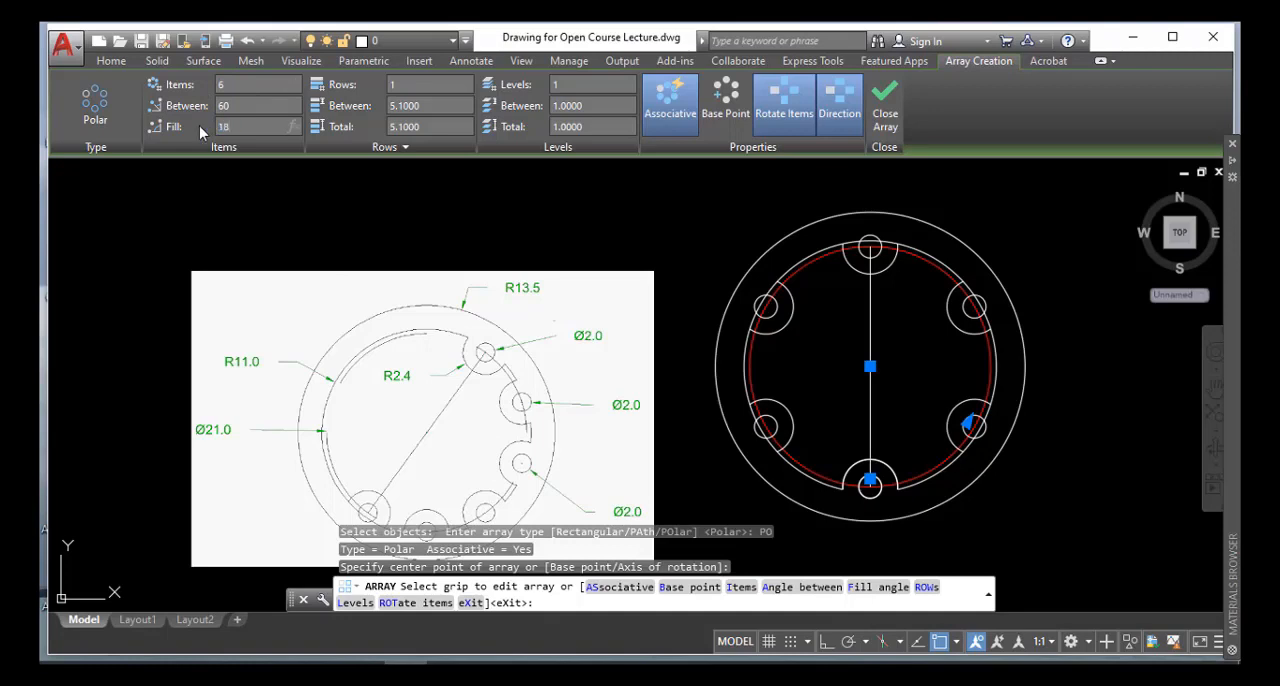
{"action": "type", "text": "0"}
{"action": "key", "text": "Return"}
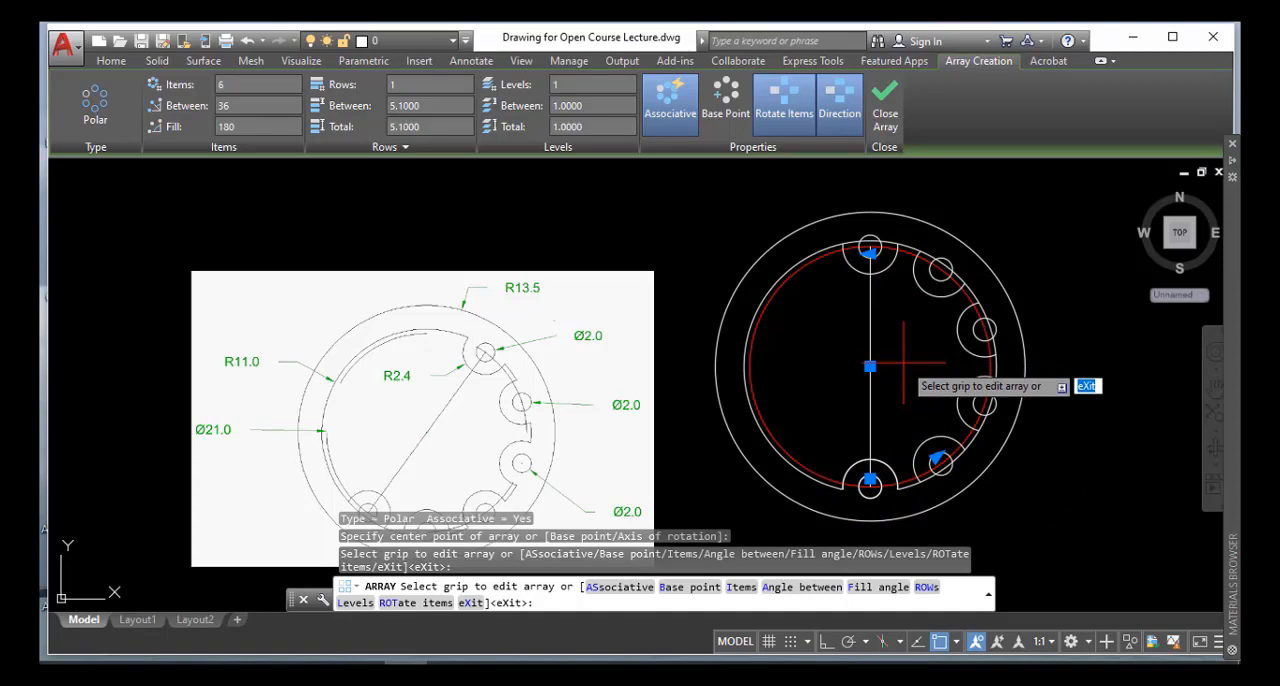
{"action": "key", "text": "Return"}
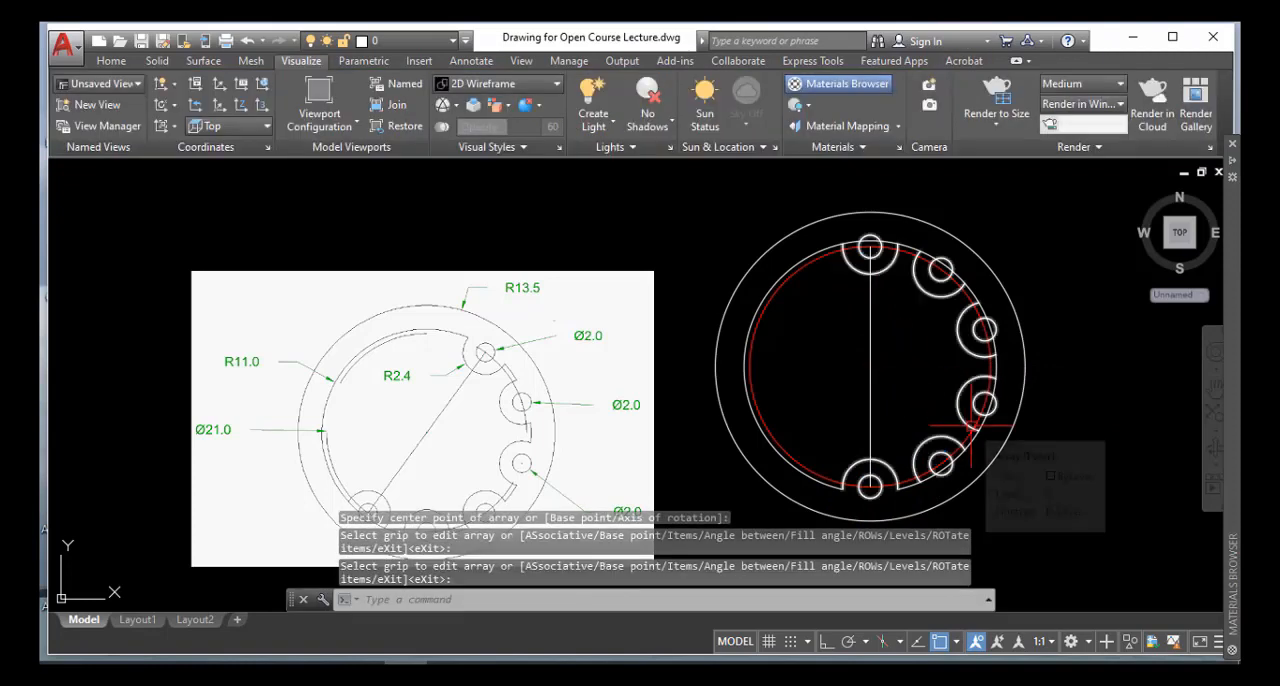
Trim away the portions of the 11-radius circle that lie inside the arrayed notches
{"action": "scroll", "coordinate": [925, 495], "scroll_direction": "up", "scroll_amount": 2}
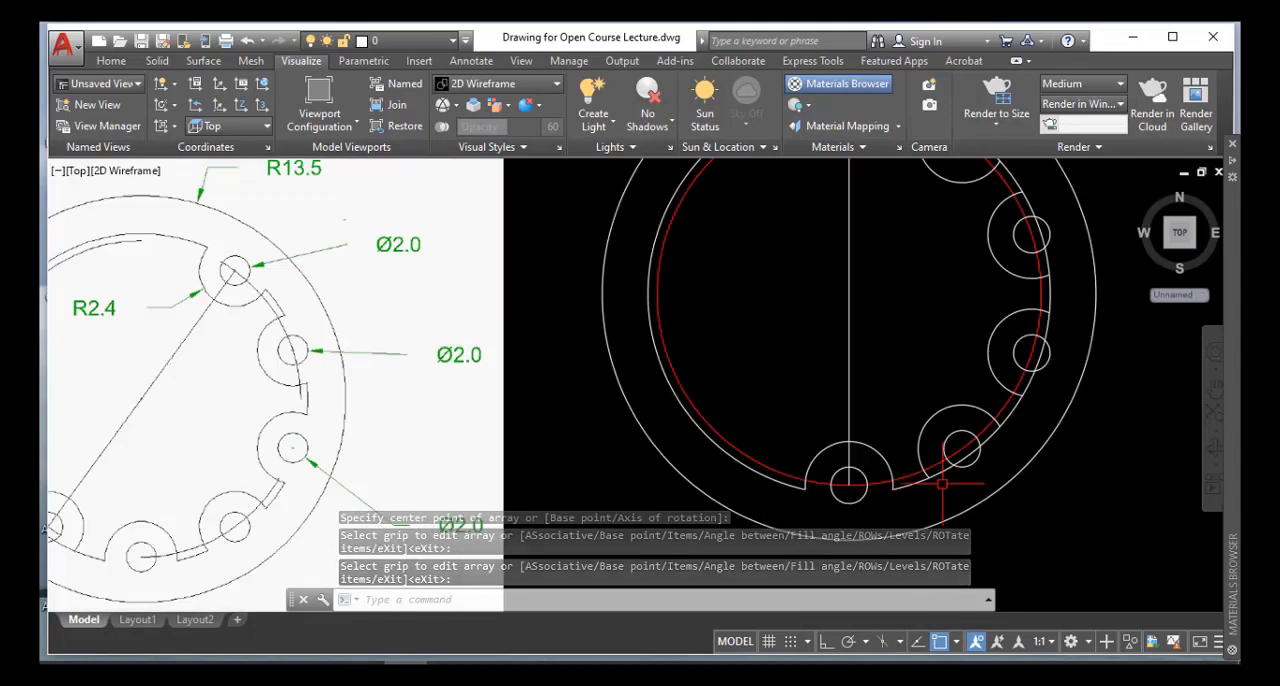
{"action": "type", "text": "t"}
{"action": "key", "text": "Return"}
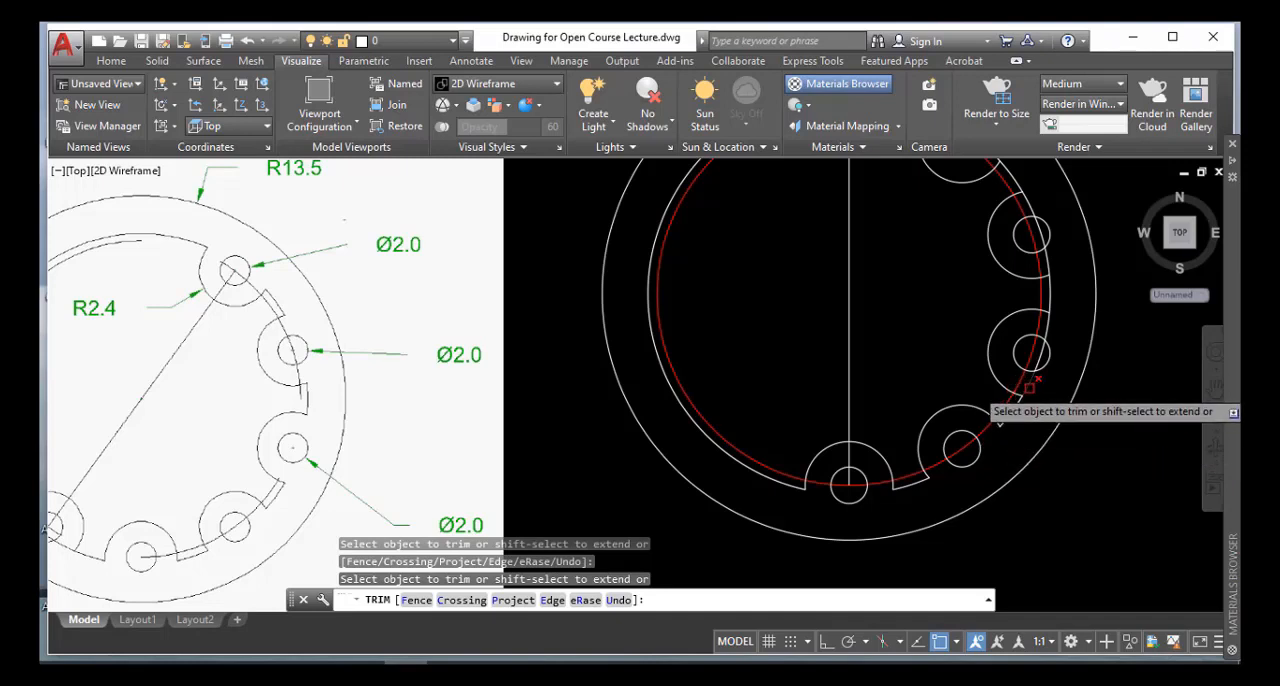
{"action": "left_click", "coordinate": [1041, 351]}
{"action": "left_click", "coordinate": [1041, 351]}
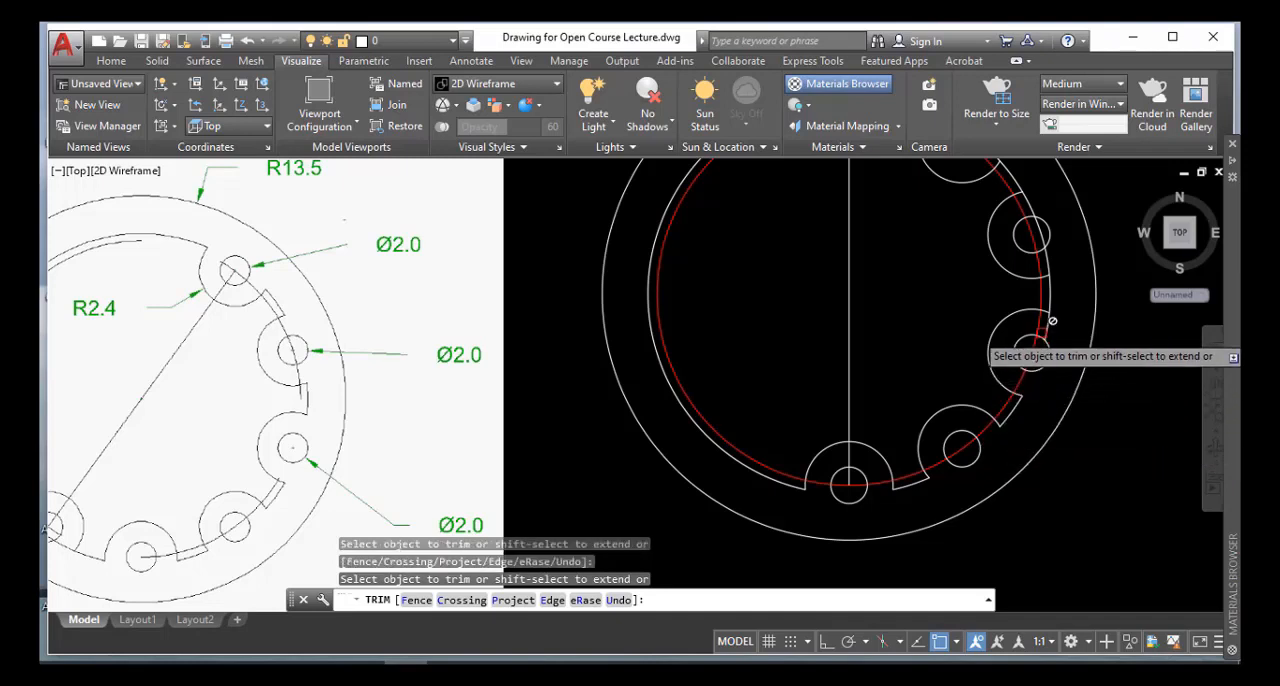
{"action": "left_click", "coordinate": [1044, 331]}
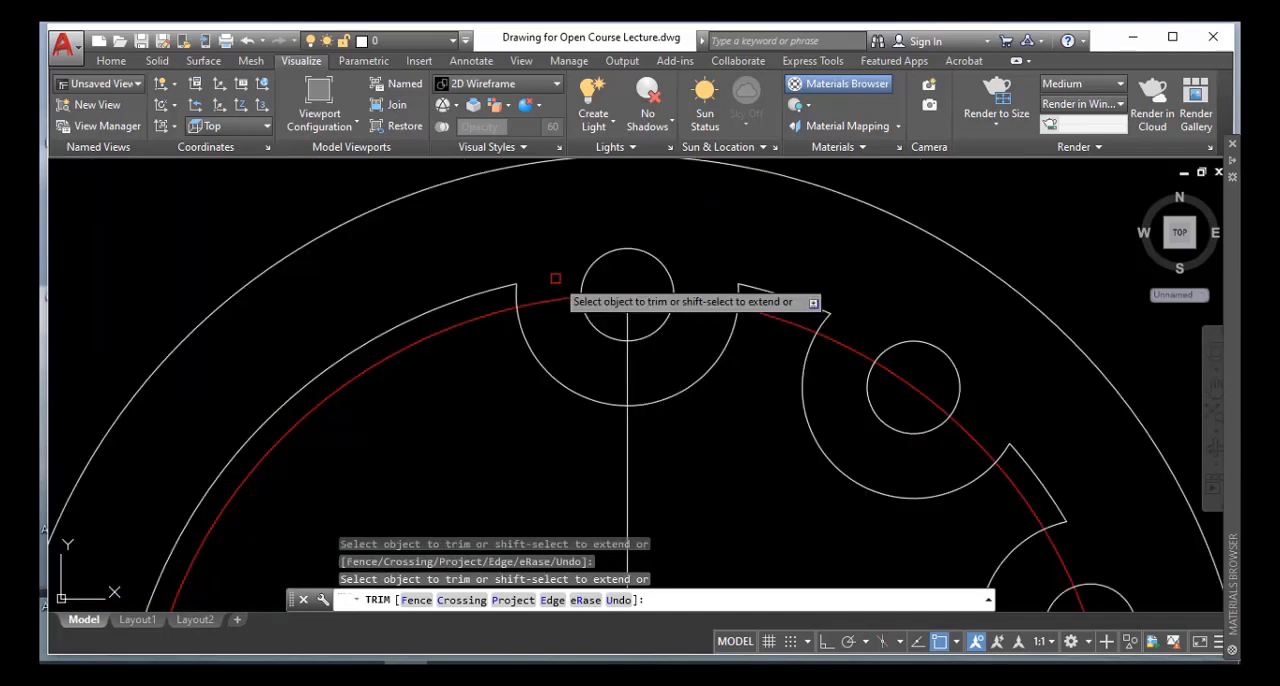
{"action": "key", "text": "Return"}
{"action": "scroll", "coordinate": [767, 418], "scroll_direction": "down", "scroll_amount": 5}
{"action": "scroll", "coordinate": [783, 443], "scroll_direction": "down", "scroll_amount": 4}
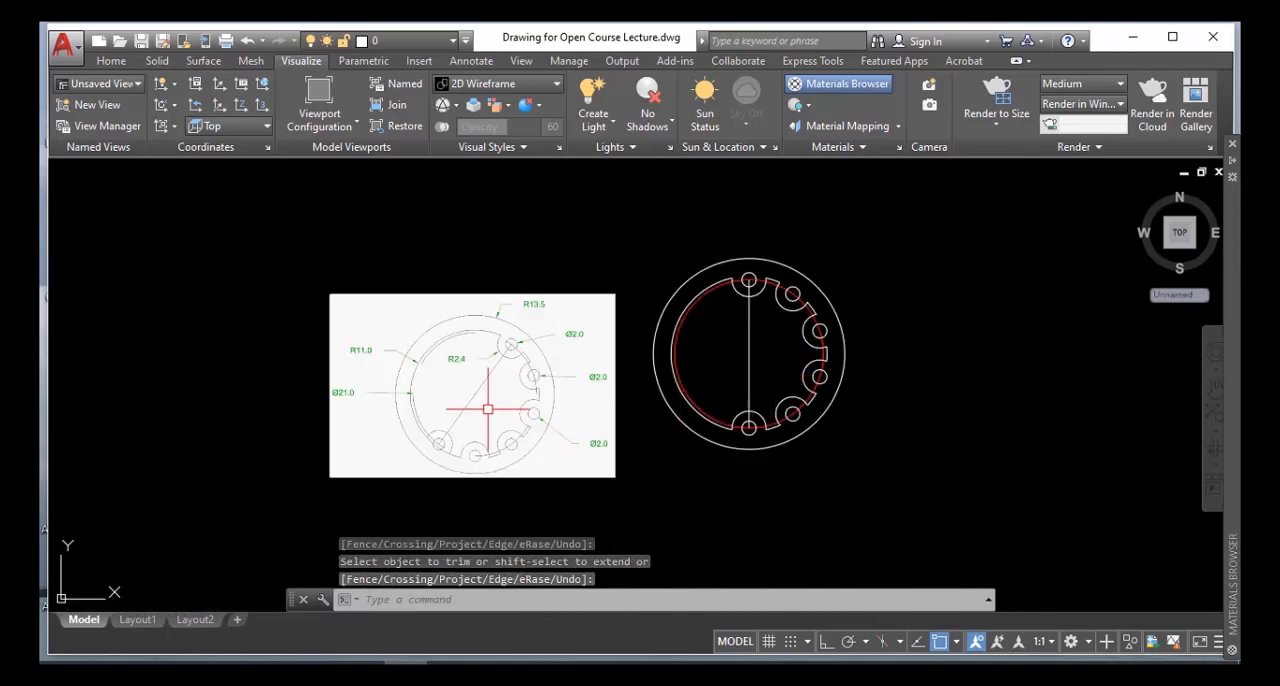
Rotate the notch array, the short rim segments between the notches and the red circle by -30 degrees about the circles' centre
{"action": "scroll", "coordinate": [490, 405], "scroll_direction": "up", "scroll_amount": 2}
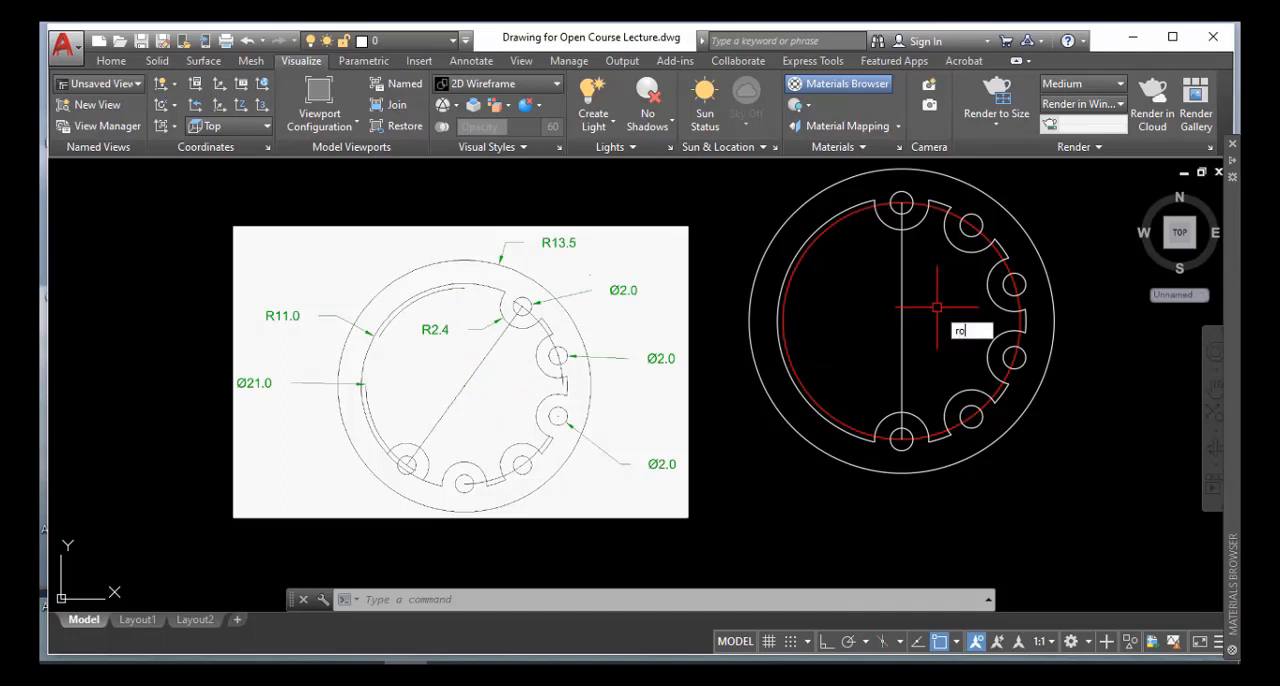
{"action": "key", "text": "Return"}
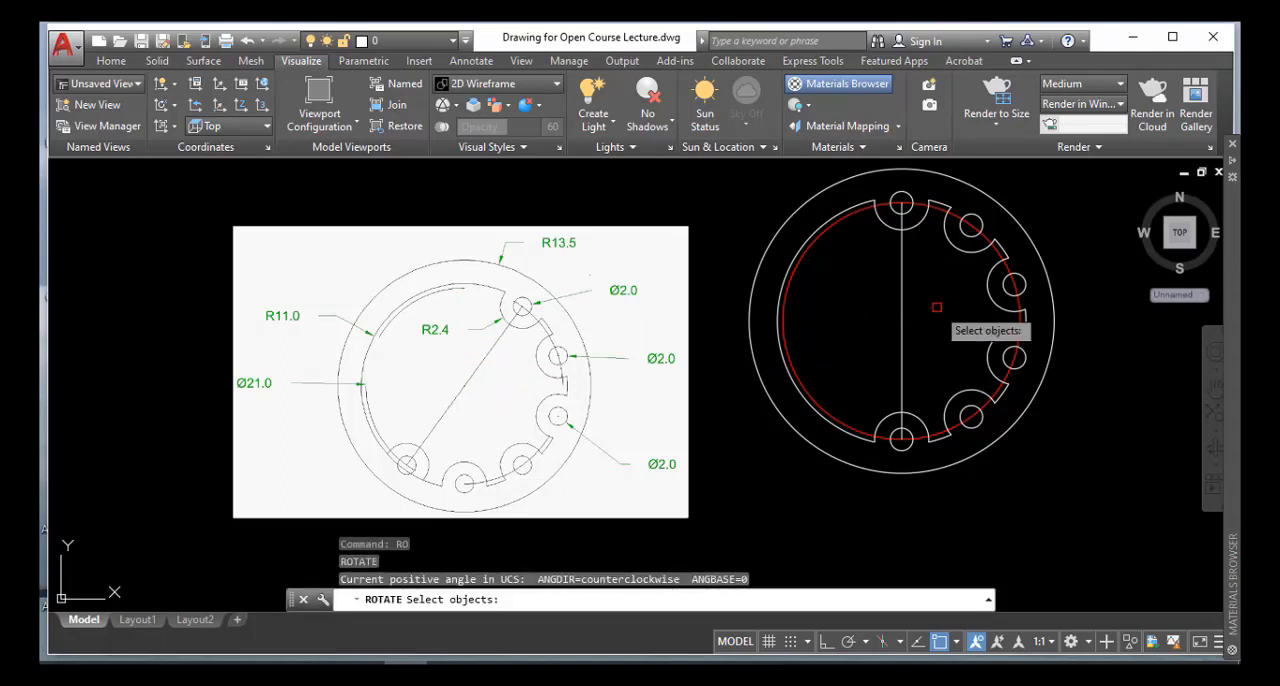
{"action": "left_click", "coordinate": [922, 213]}
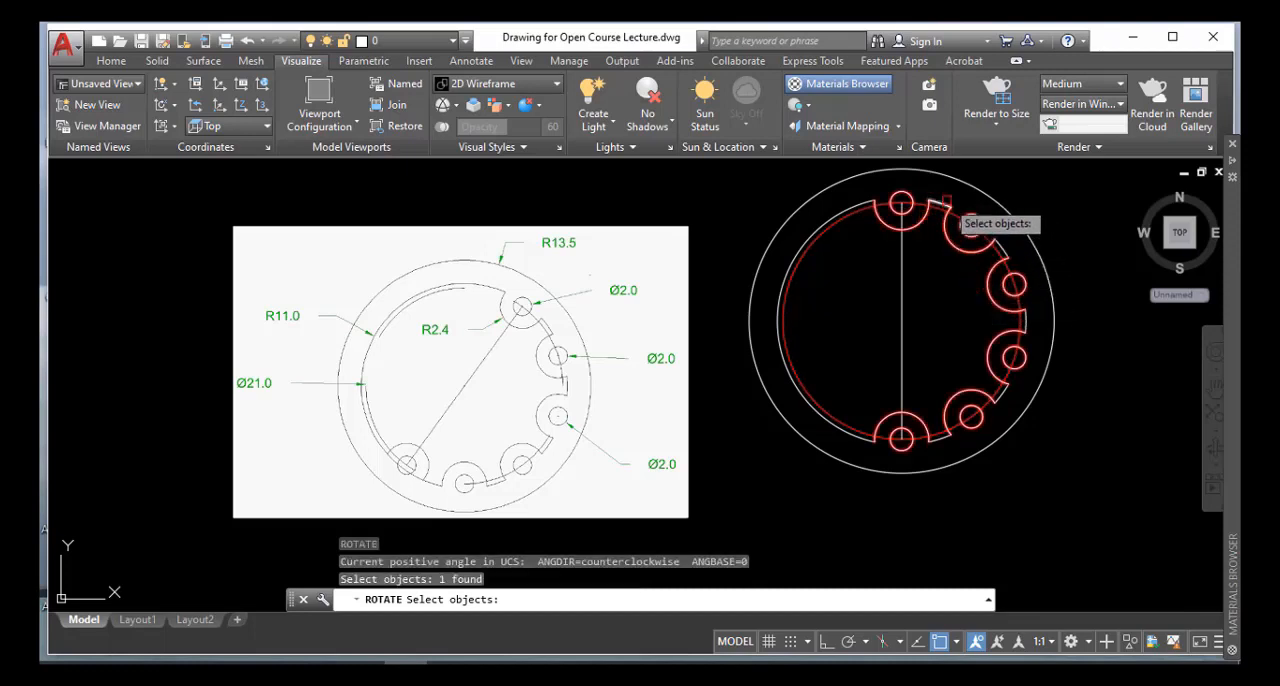
{"action": "left_click", "coordinate": [968, 222]}
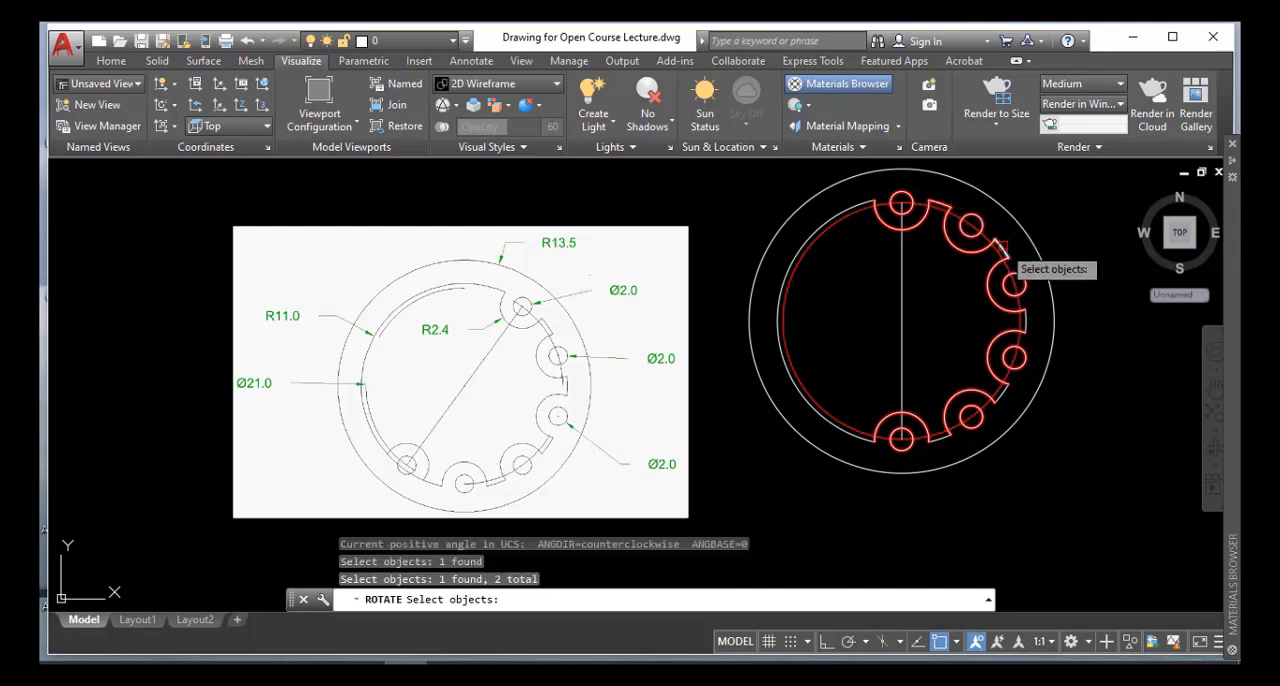
{"action": "left_click", "coordinate": [1002, 246]}
{"action": "left_click", "coordinate": [1025, 322]}
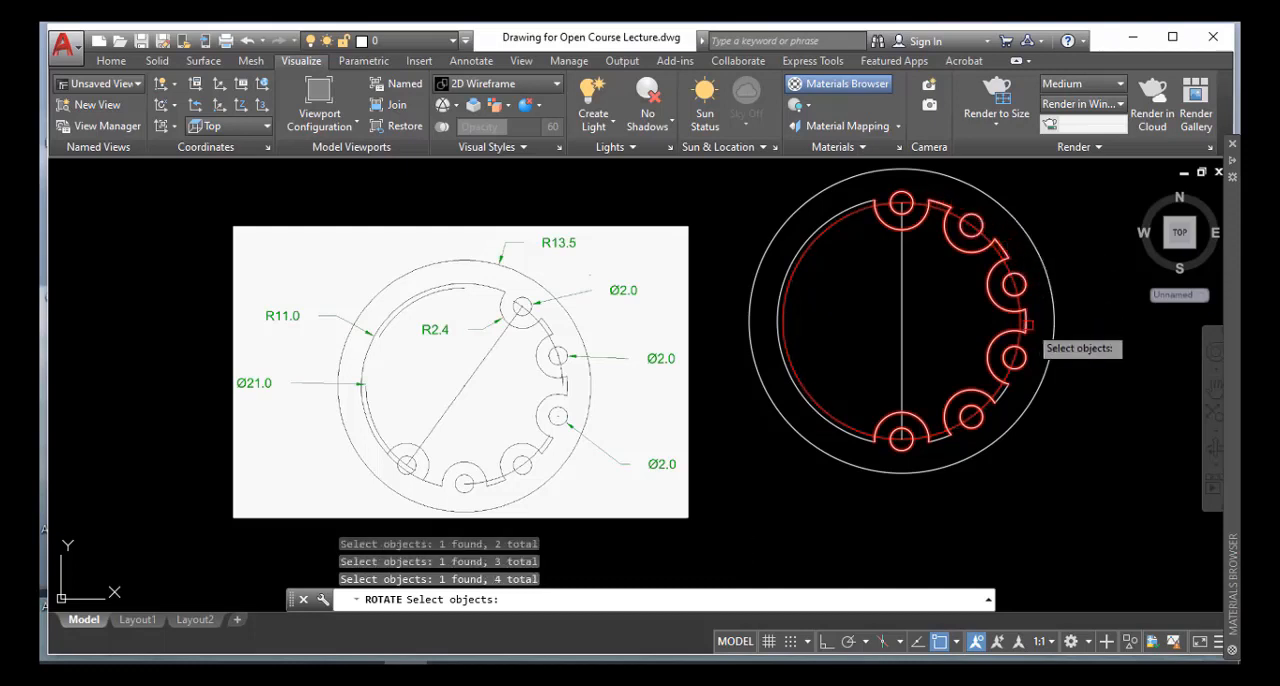
{"action": "left_click", "coordinate": [1003, 392]}
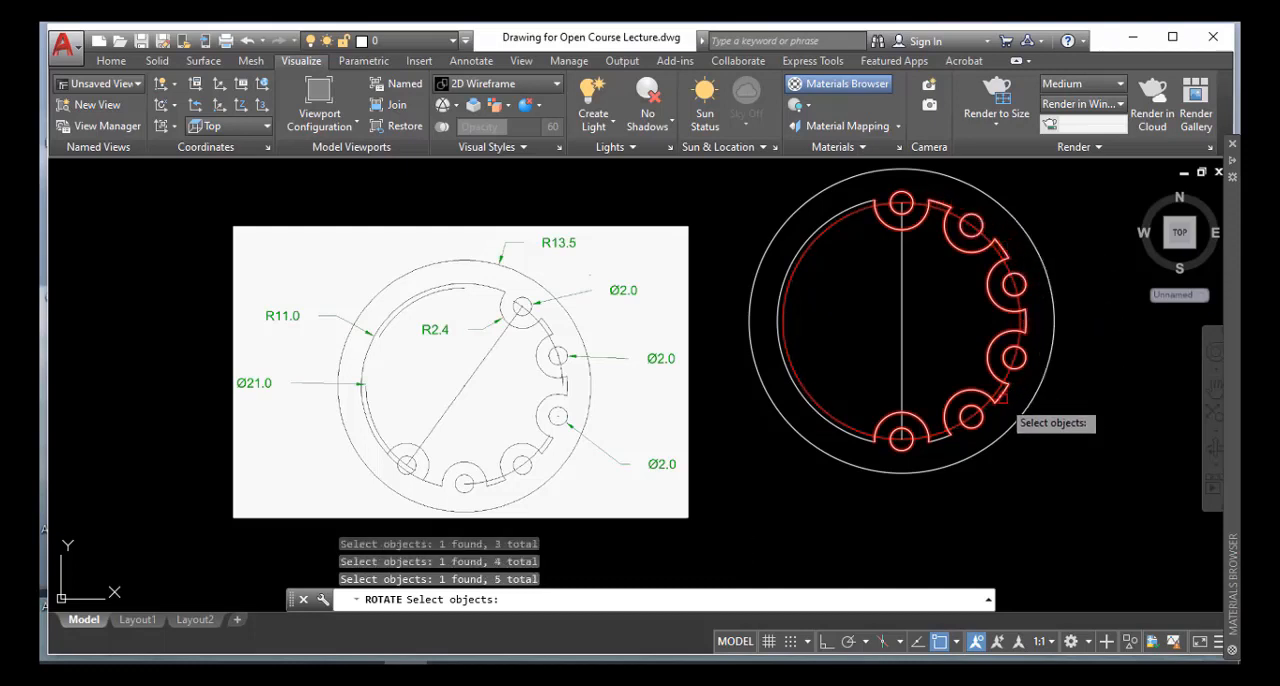
{"action": "left_click", "coordinate": [941, 440]}
{"action": "left_click", "coordinate": [943, 202]}
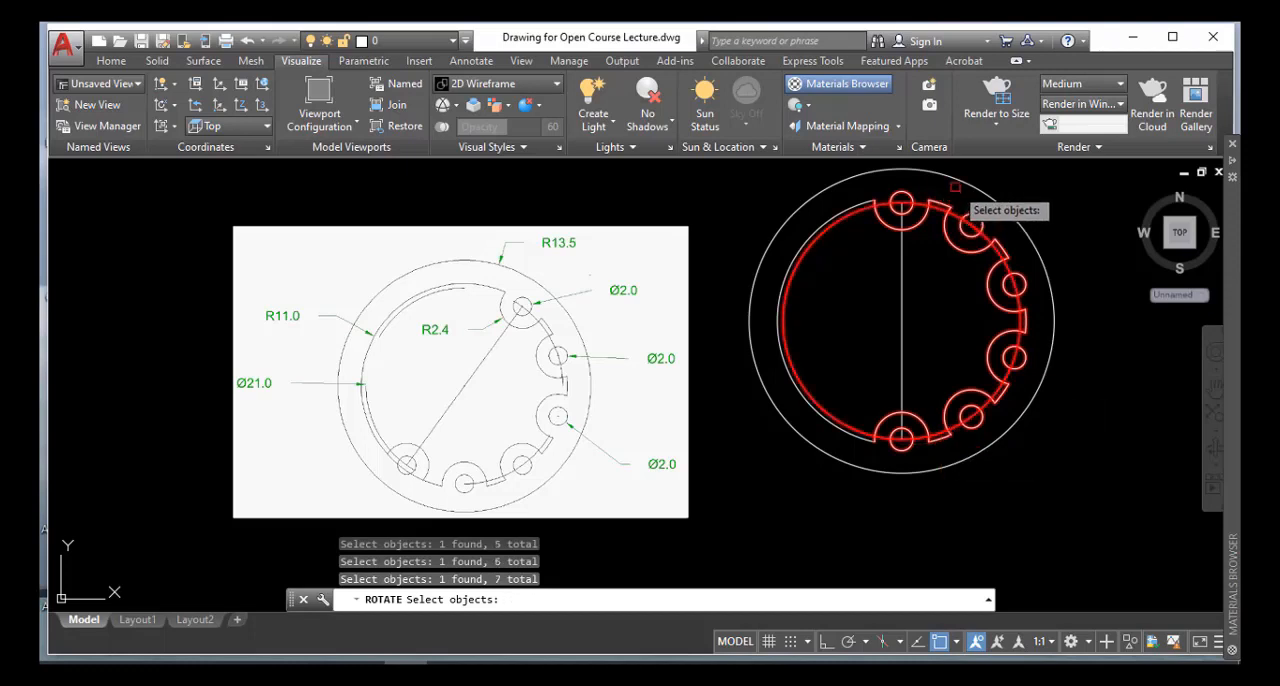
{"action": "key", "text": "Return"}
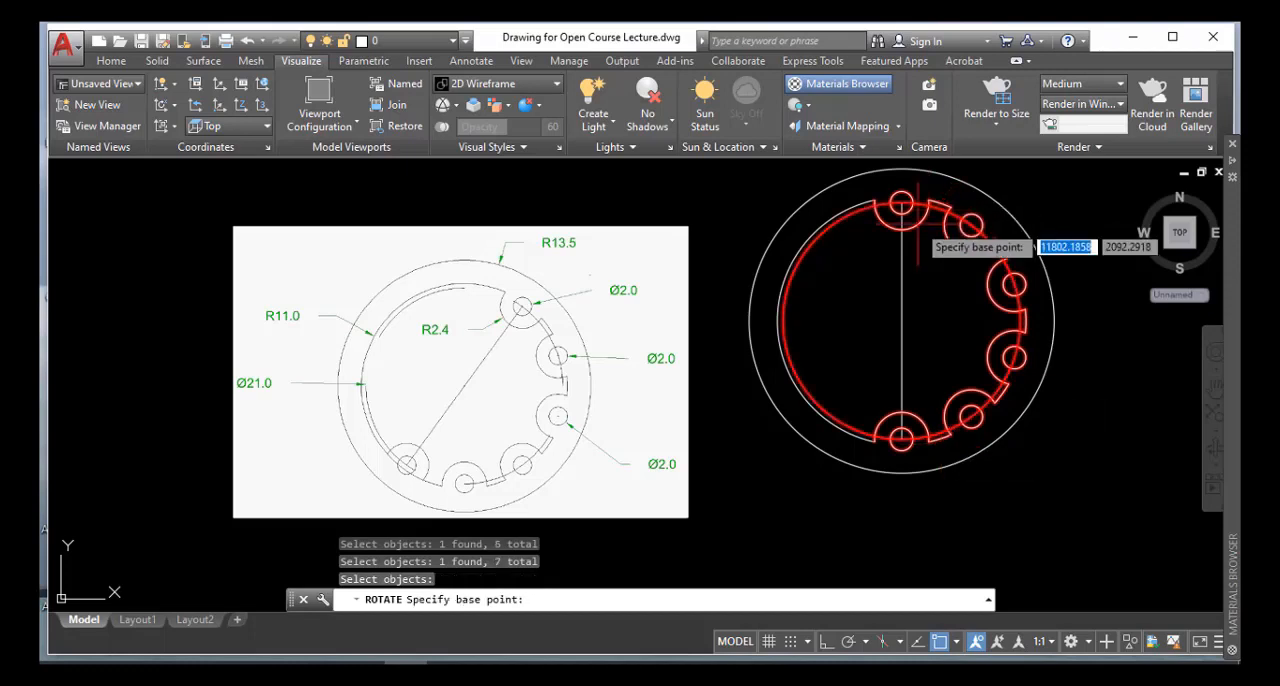
{"action": "left_click", "coordinate": [901, 321]}
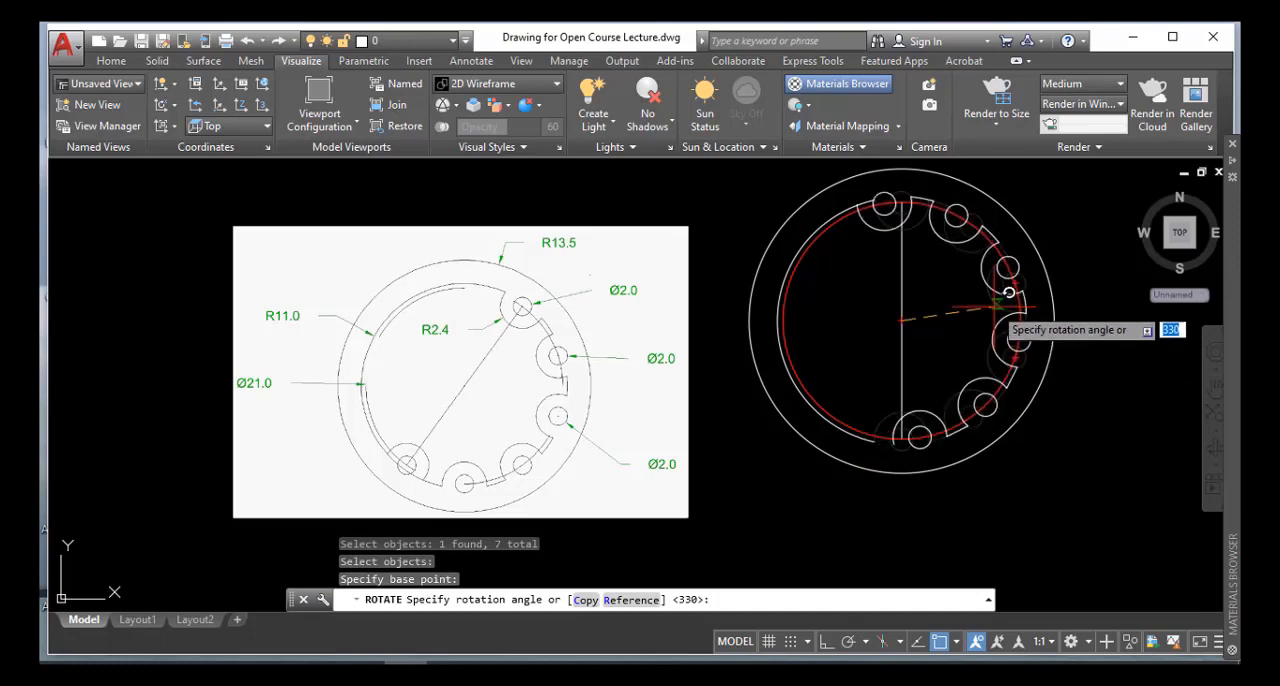
{"action": "type", "text": "-"}
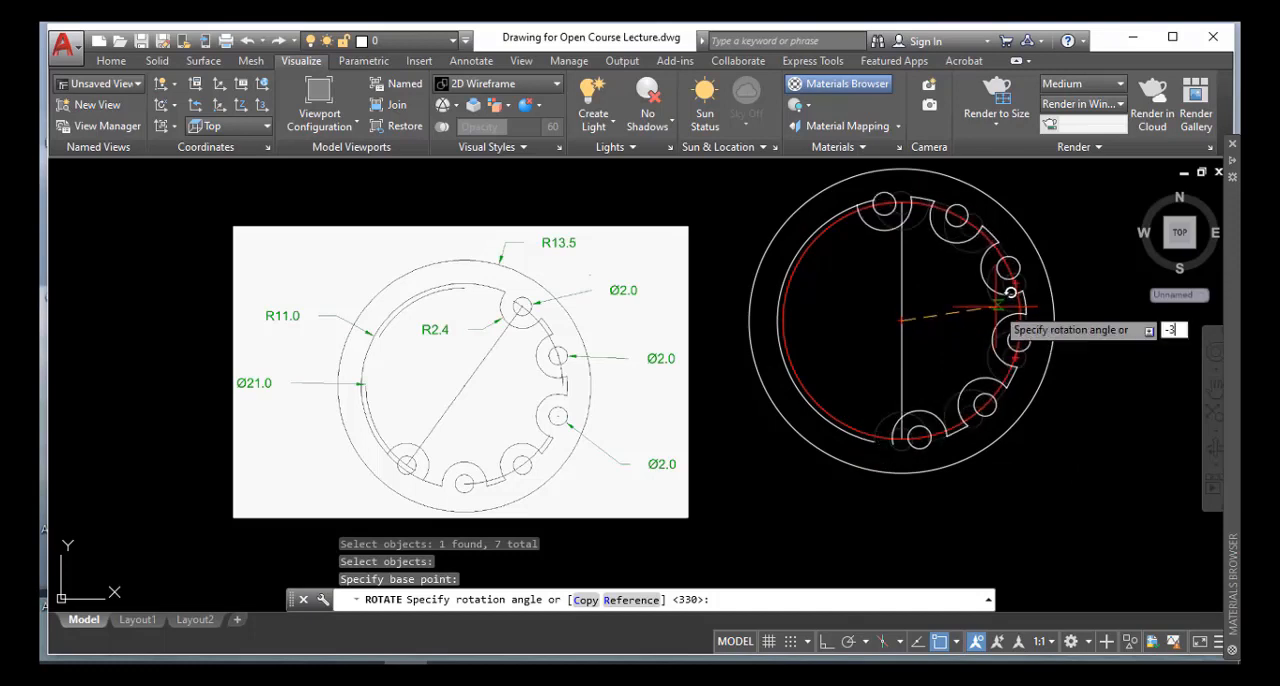
{"action": "type", "text": "30"}
{"action": "key", "text": "Return"}
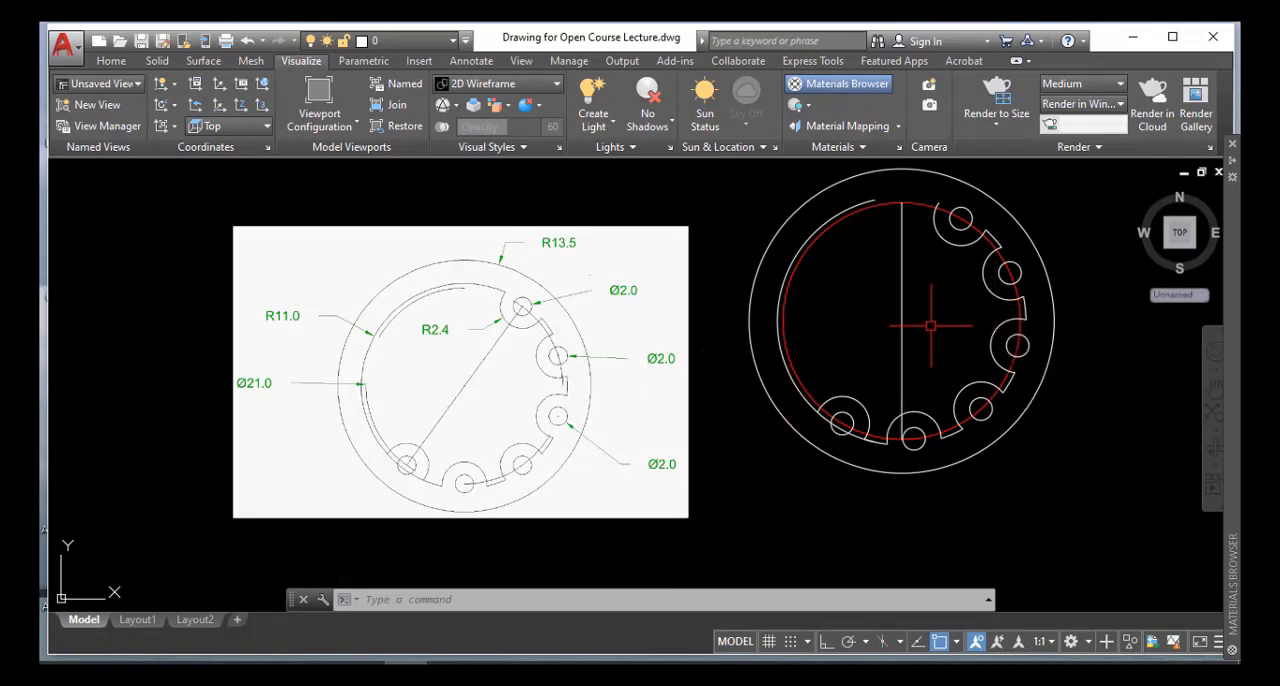
Rotate the vertical line clockwise about the circles' centre to join the centres of the first and last small circles
{"action": "type", "text": "ro"}
{"action": "key", "text": "Return"}
{"action": "left_click", "coordinate": [901, 329]}
{"action": "key", "text": "Return"}
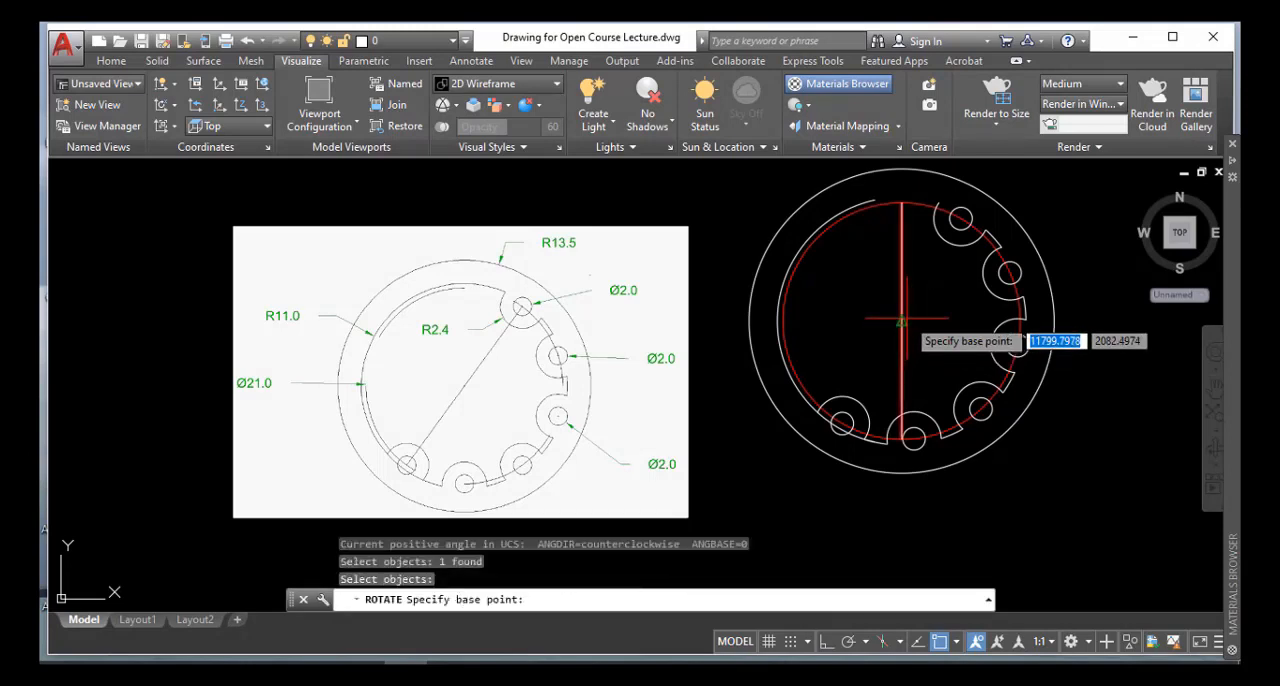
{"action": "left_click", "coordinate": [901, 321]}
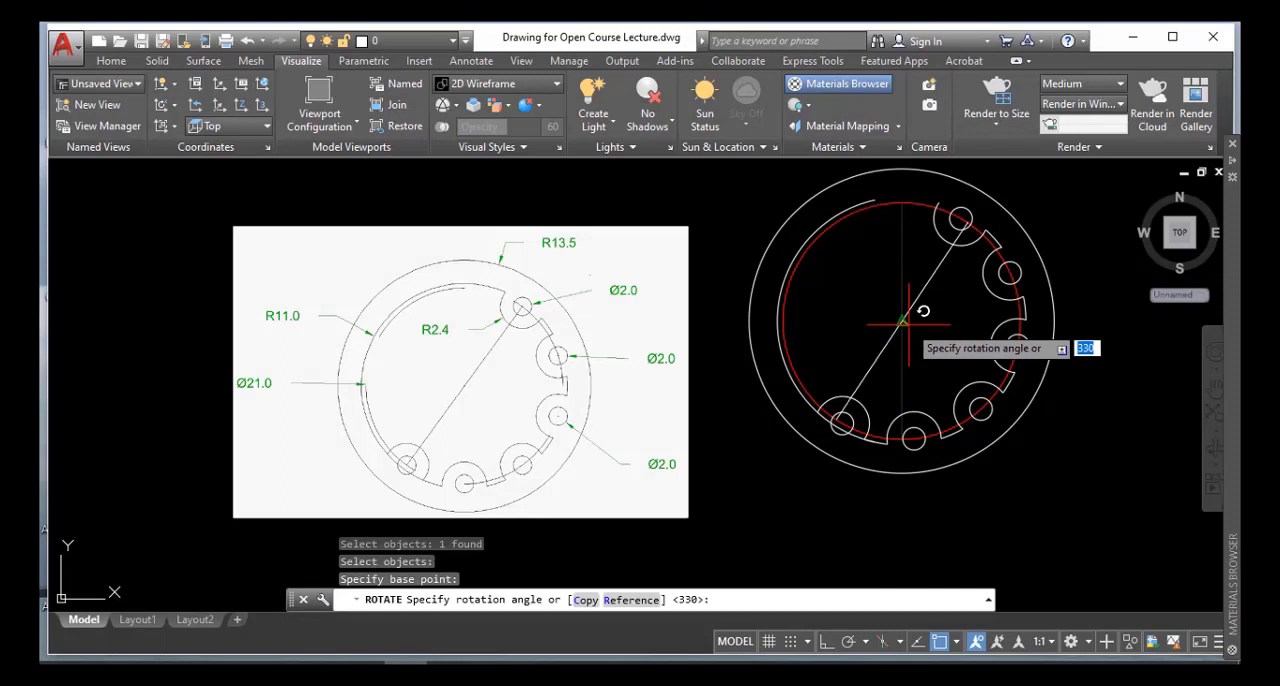
{"action": "type", "text": "-"}
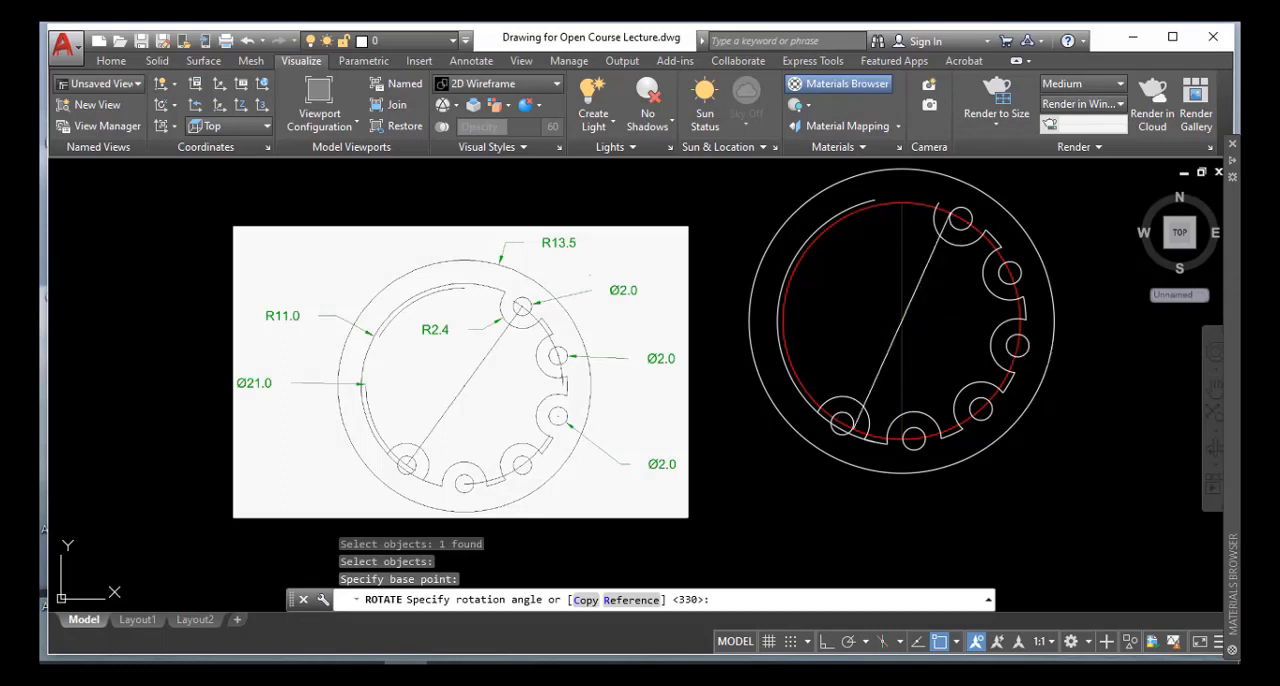
{"action": "key", "text": "Return"}
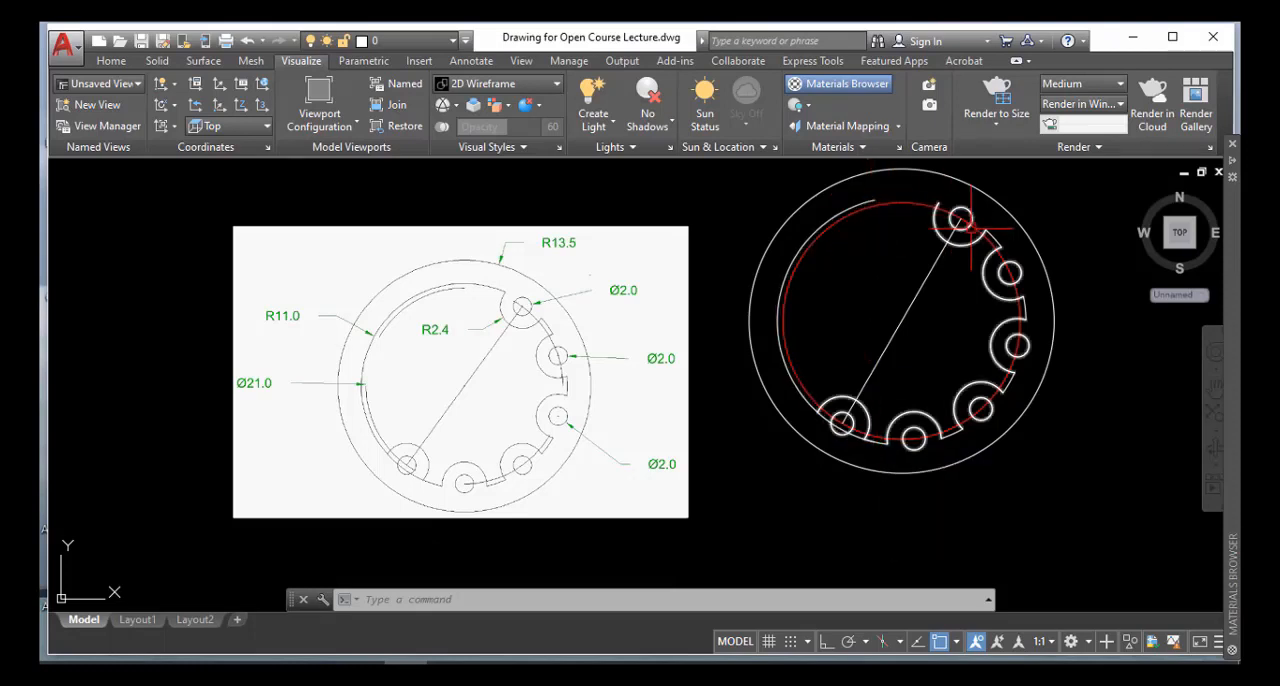
{"action": "left_click", "coordinate": [900, 295]}
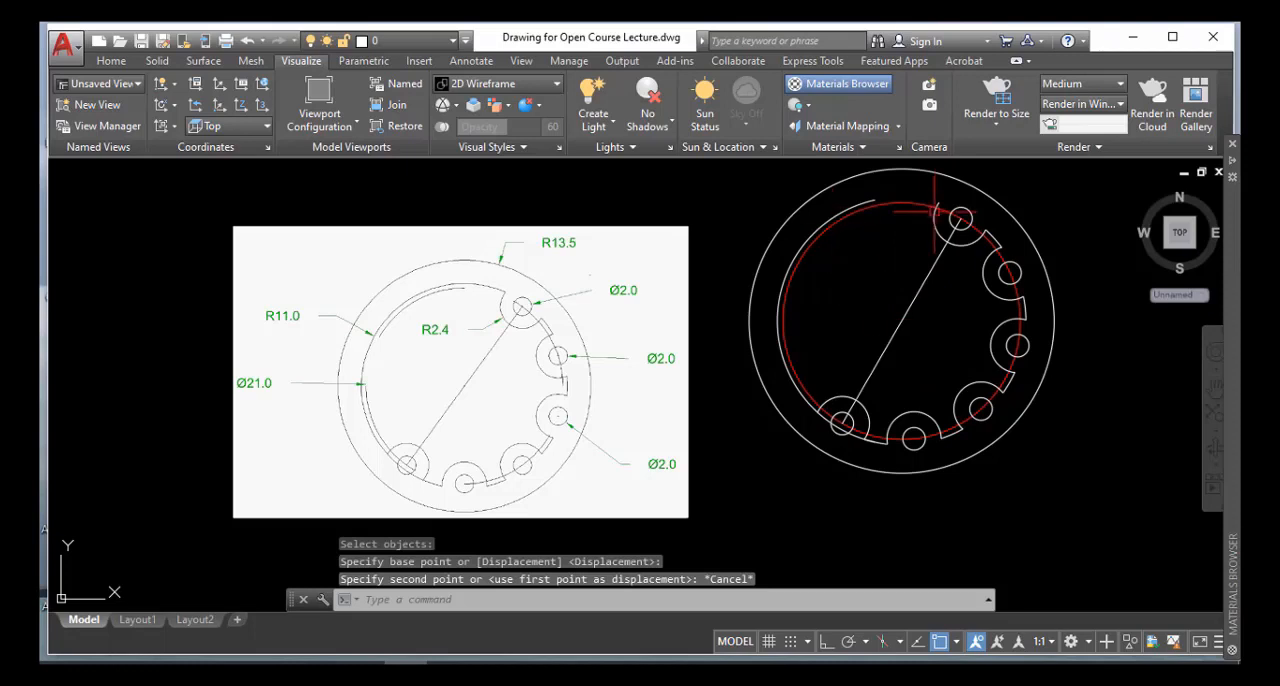
Extend the upper end of the 11-radius arc to the topmost notch arc
{"action": "type", "text": "e"}
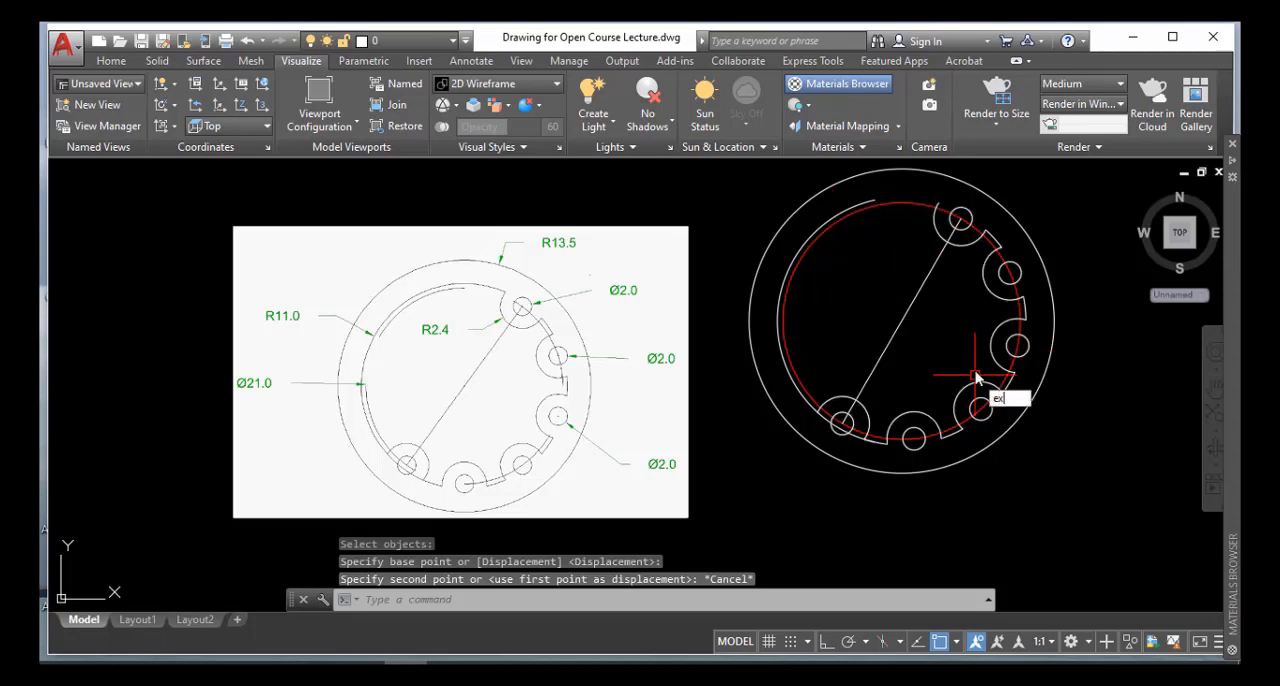
{"action": "type", "text": "x"}
{"action": "key", "text": "Return"}
{"action": "scroll", "coordinate": [935, 202], "scroll_direction": "up", "scroll_amount": 2}
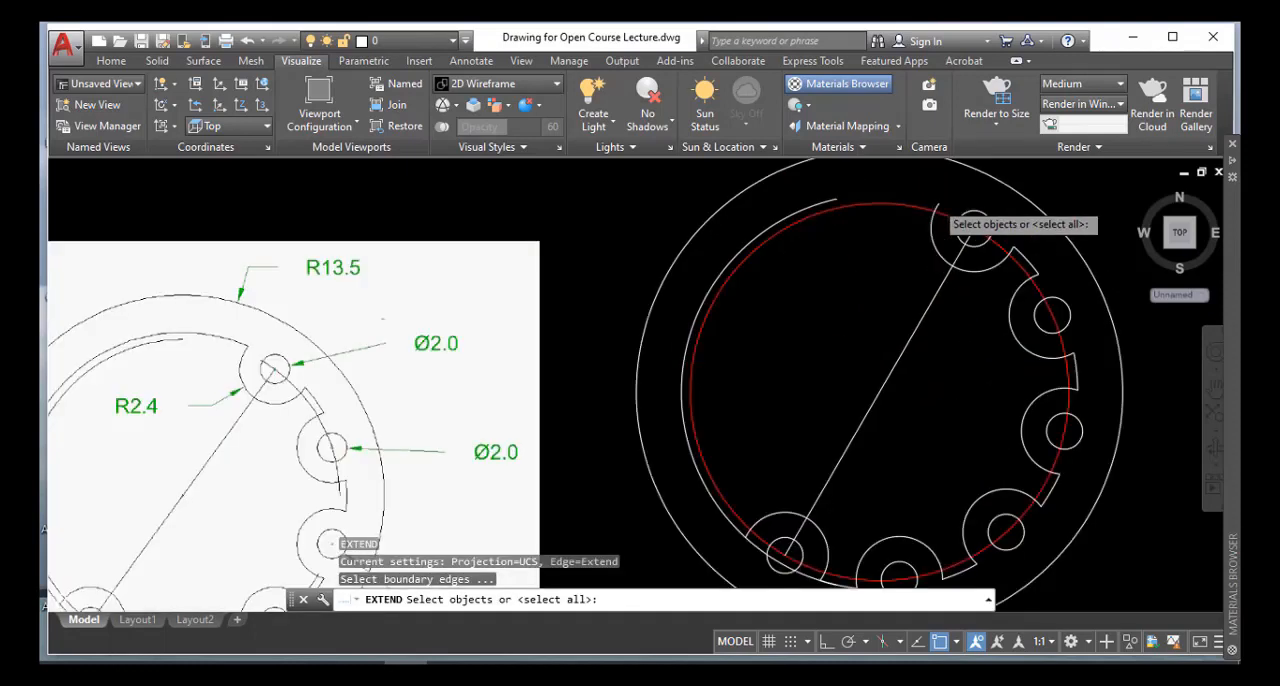
{"action": "left_click", "coordinate": [900, 201]}
{"action": "key", "text": "Return"}
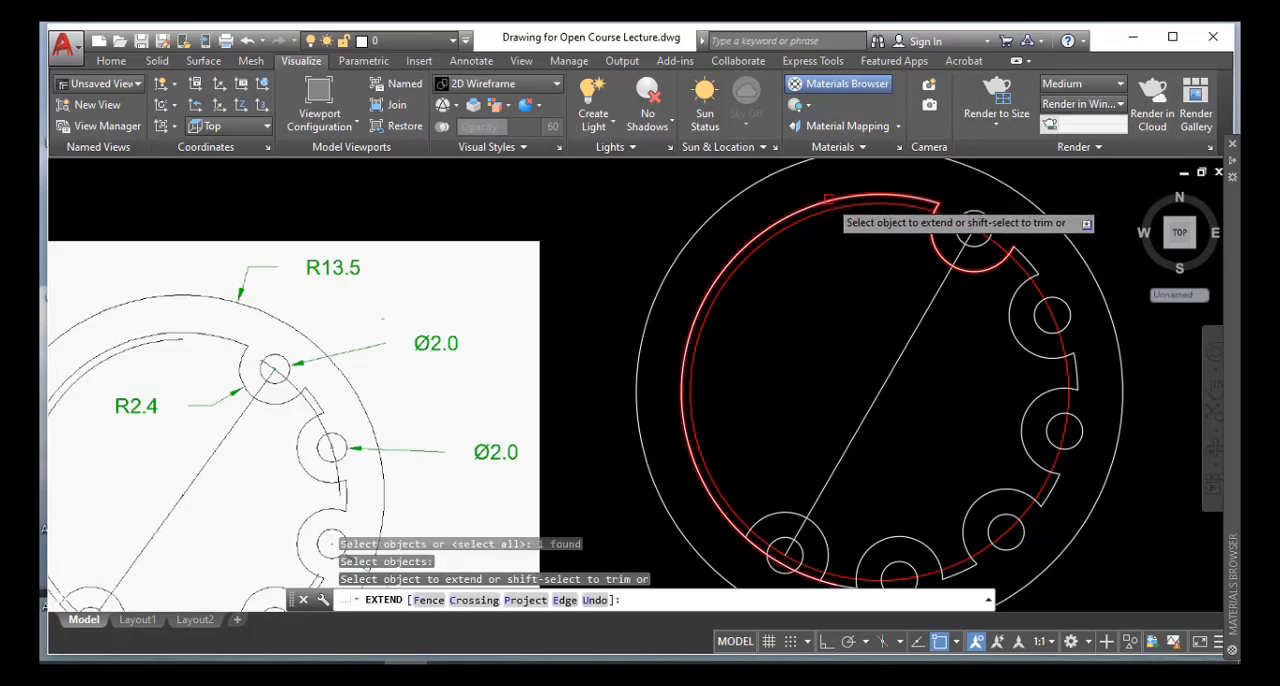
{"action": "left_click", "coordinate": [829, 200]}
{"action": "key", "text": "Return"}
Trim away the portion of the 11-radius arc that lies inside the lowest-left notch
{"action": "scroll", "coordinate": [845, 346], "scroll_direction": "down", "scroll_amount": 4}
{"action": "middle_click_drag", "start_coordinate": [826, 355], "coordinate": [809, 270]}
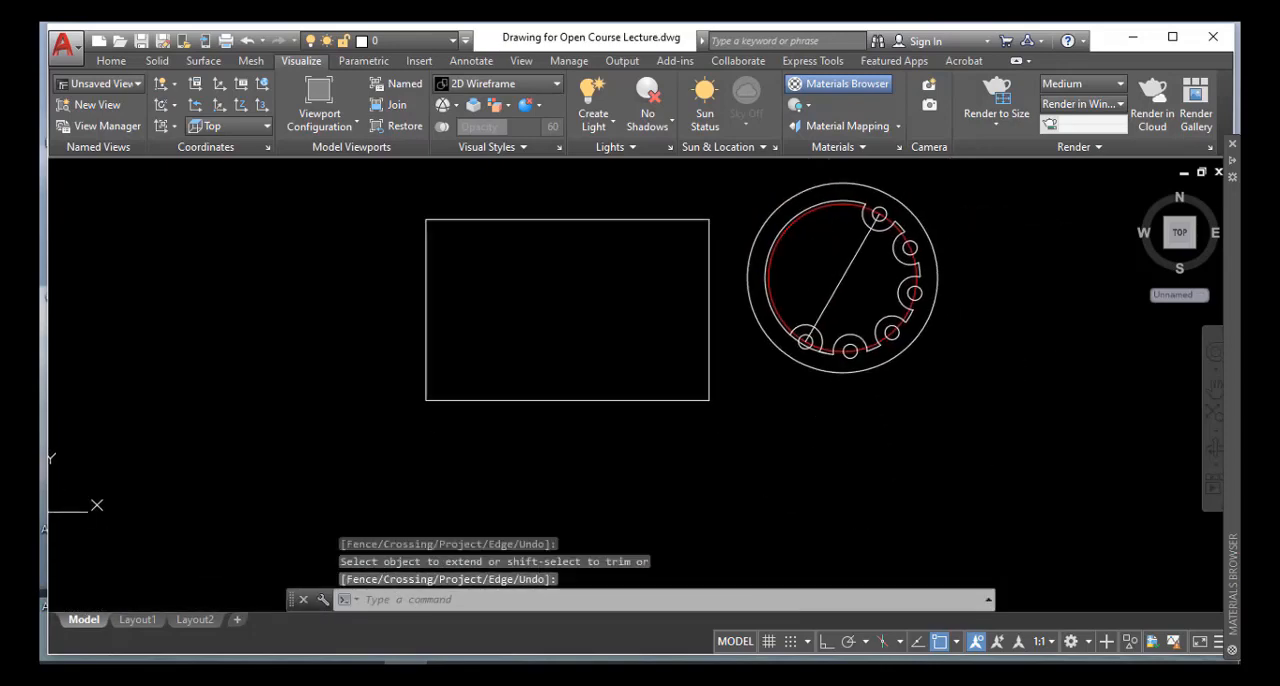
{"action": "scroll", "coordinate": [820, 335], "scroll_direction": "up", "scroll_amount": 4}
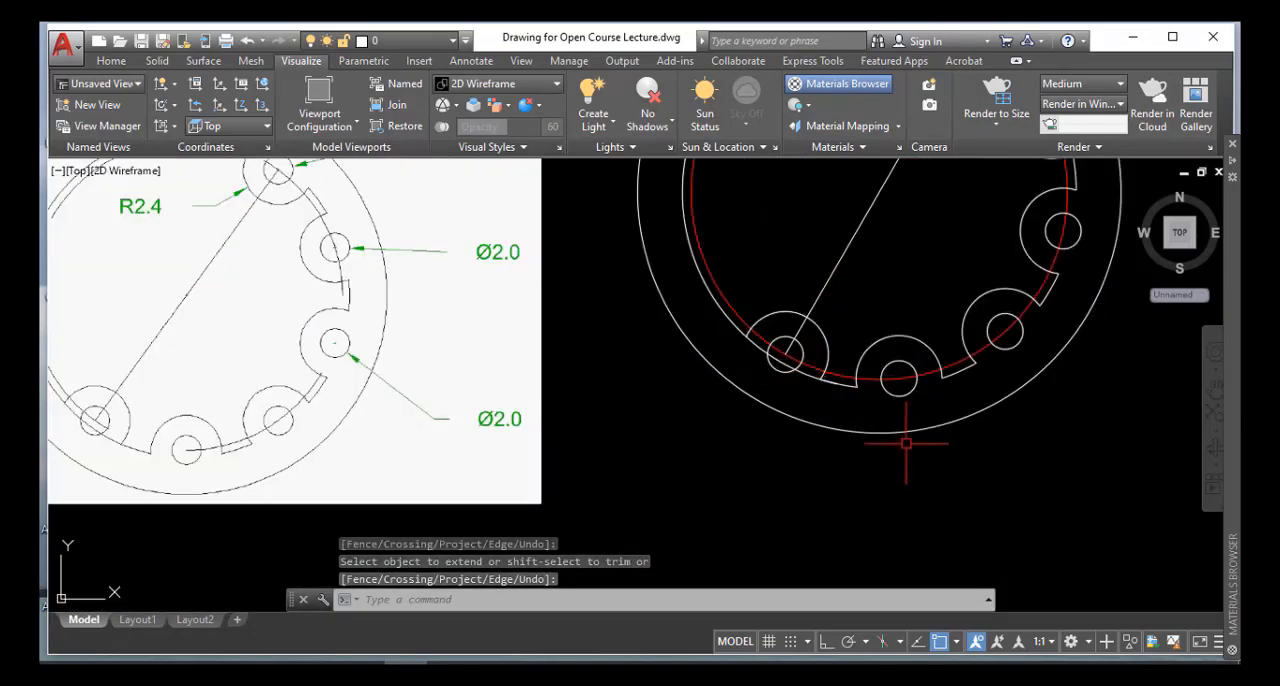
{"action": "type", "text": "tr"}
{"action": "key", "text": "Return"}
{"action": "key", "text": "Return"}
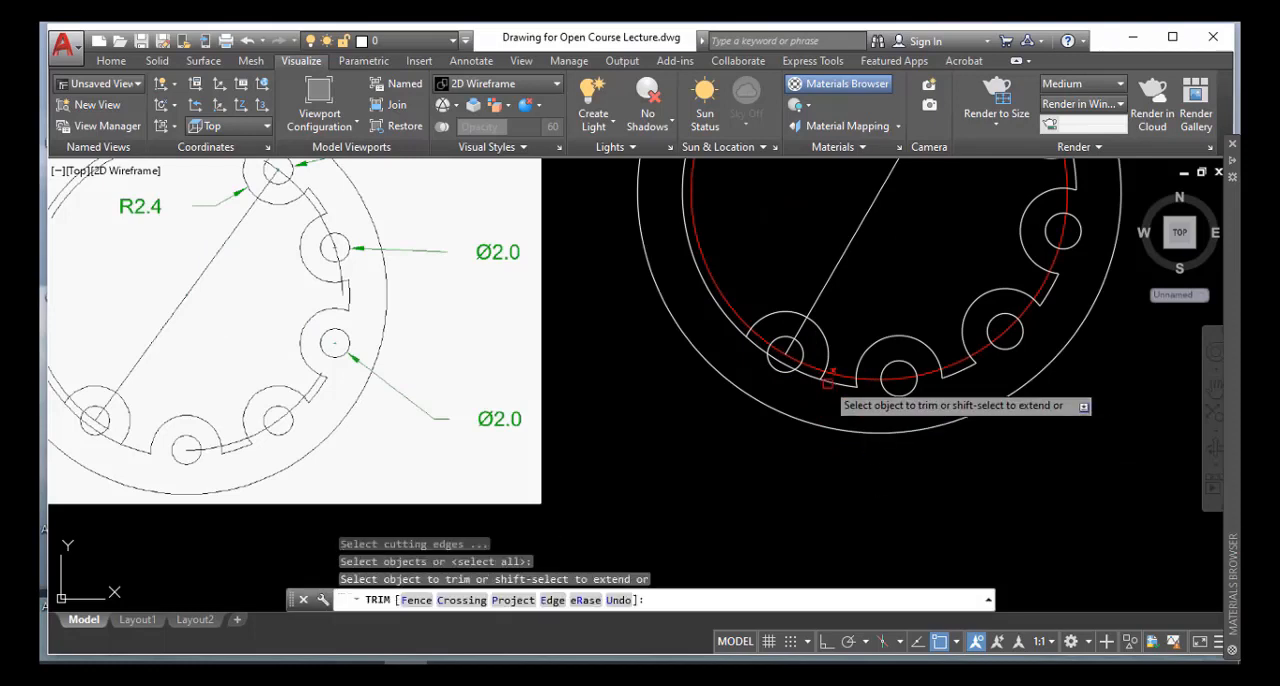
{"action": "left_click", "coordinate": [829, 376]}
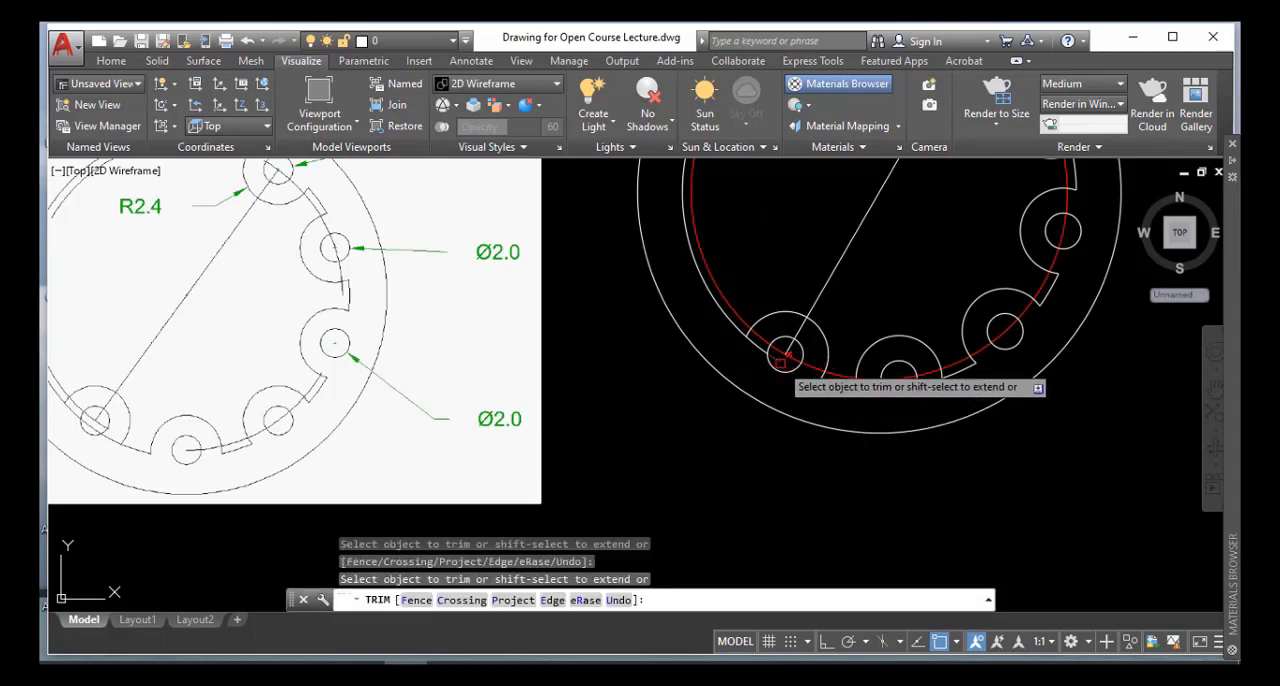
{"action": "key", "text": "Return"}
{"action": "scroll", "coordinate": [805, 380], "scroll_direction": "down", "scroll_amount": 4}
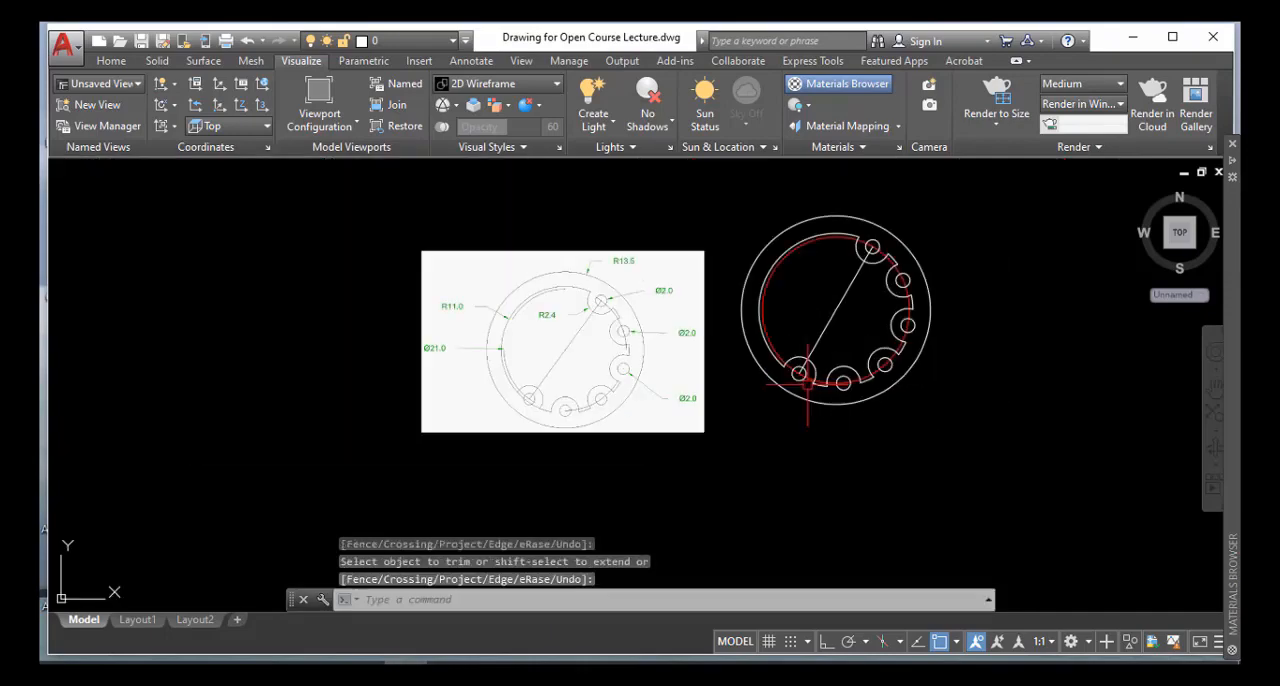
{"action": "scroll", "coordinate": [928, 405], "scroll_direction": "up", "scroll_amount": 2}
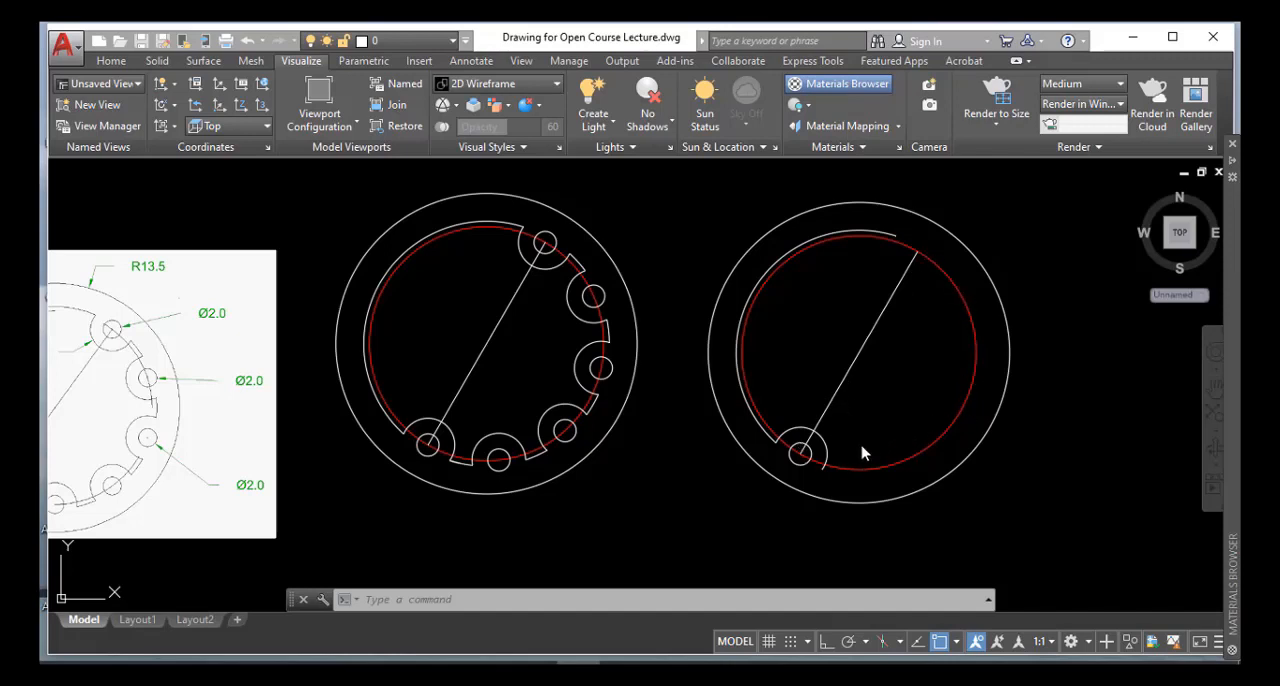
Polar-array the notch arc and its small circle about the second figure's circle centre, with 6 items over a 180-degree fill angle
{"action": "left_click", "coordinate": [557, 598]}
{"action": "type", "text": "ar"}
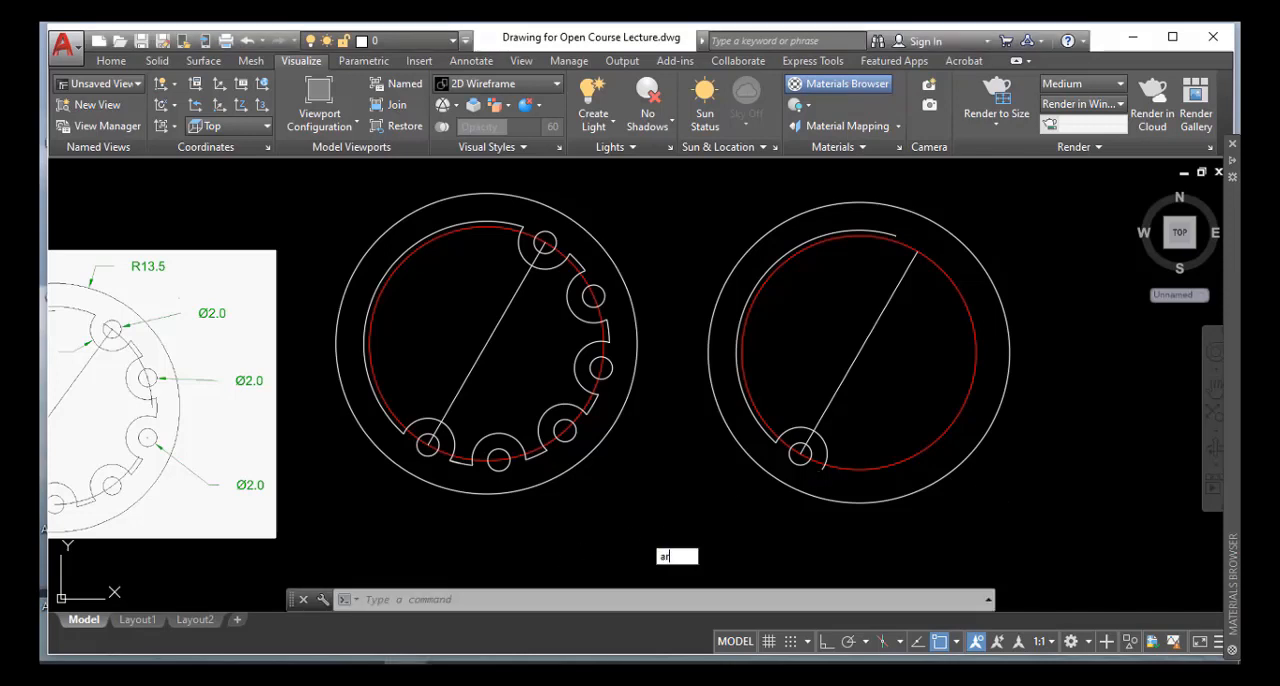
{"action": "key", "text": "Return"}
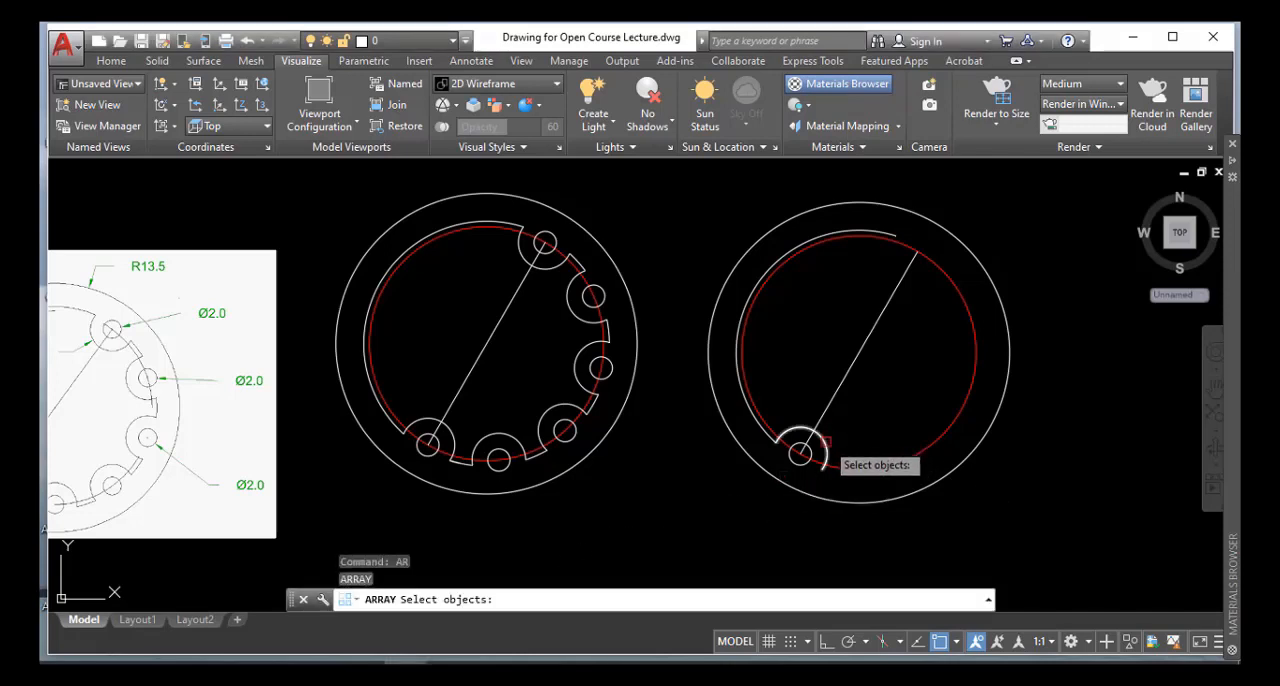
{"action": "left_click", "coordinate": [827, 439]}
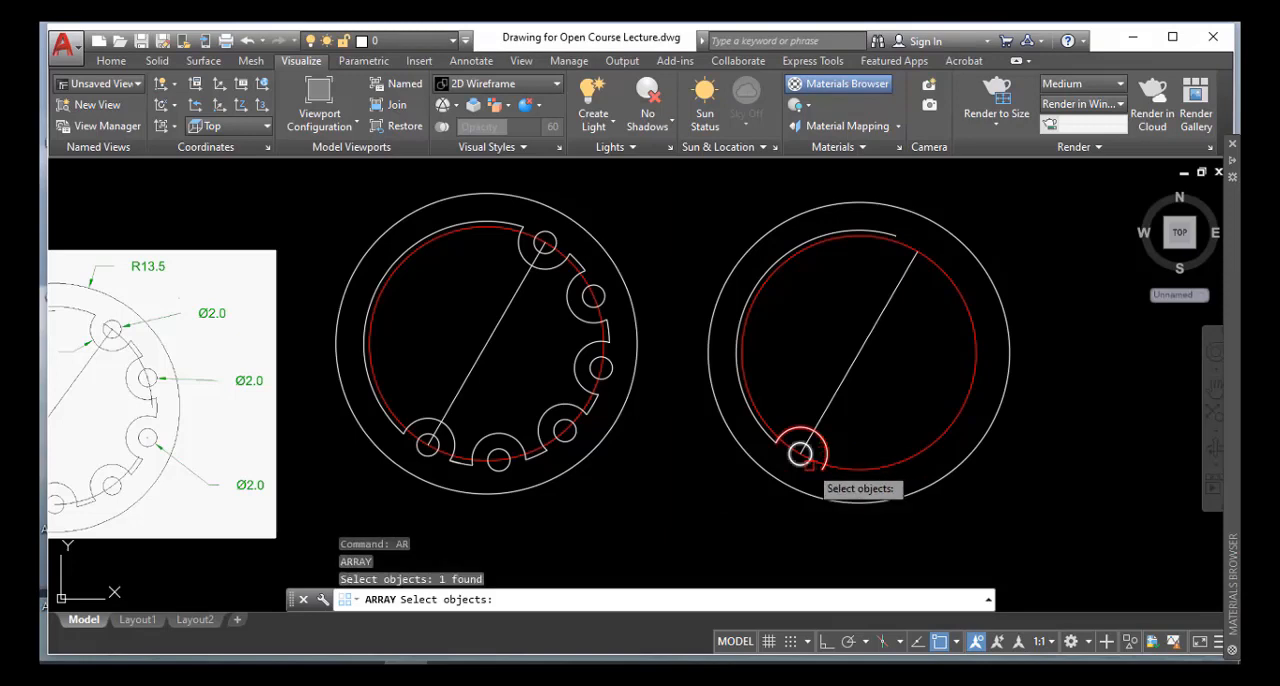
{"action": "left_click", "coordinate": [808, 463]}
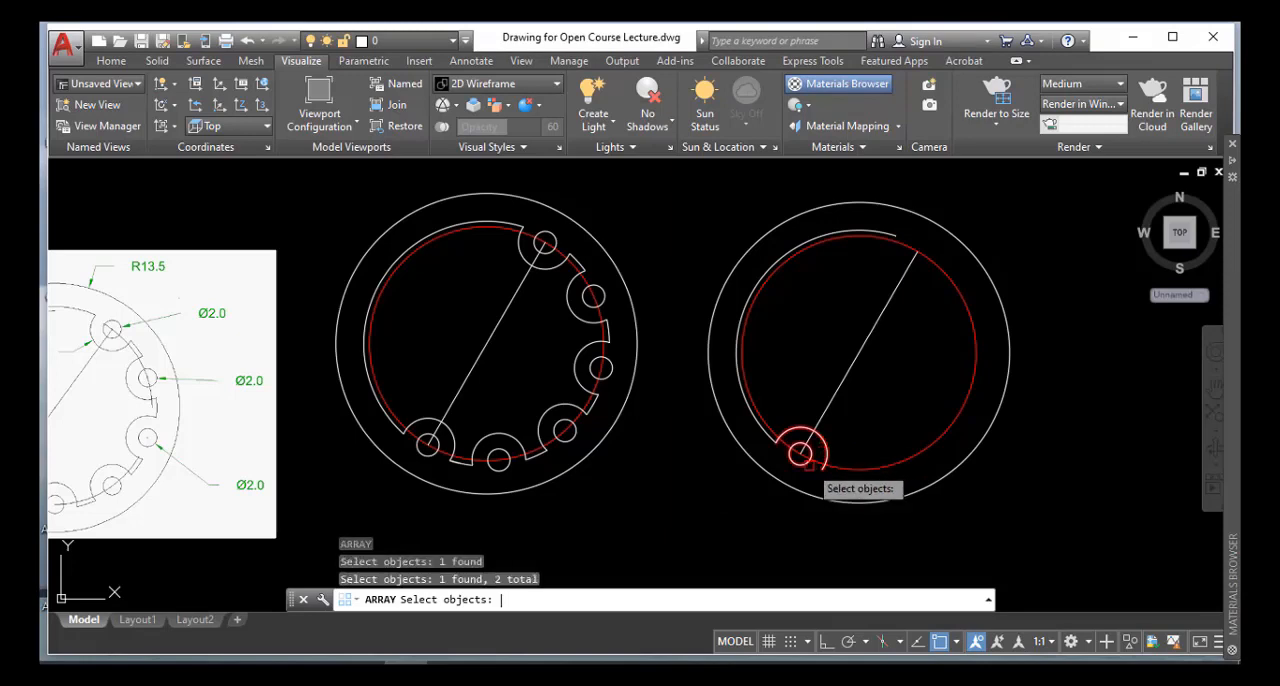
{"action": "key", "text": "Return"}
{"action": "left_click", "coordinate": [860, 548]}
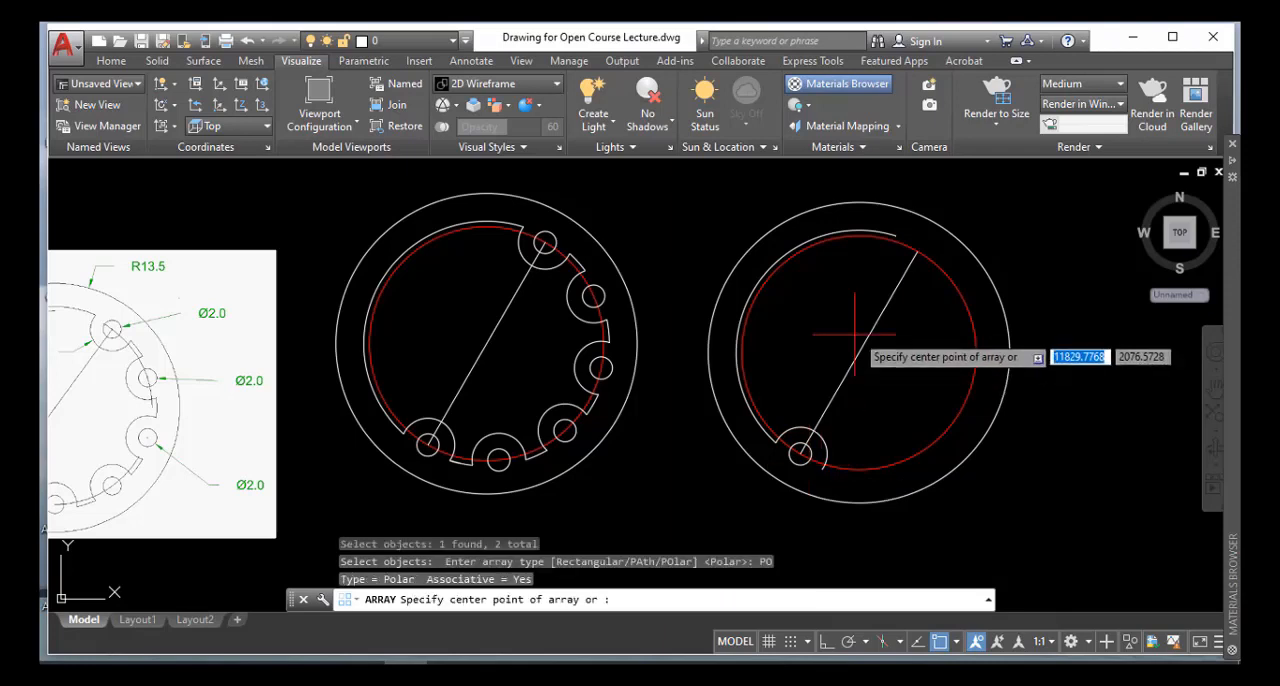
{"action": "left_click", "coordinate": [860, 352]}
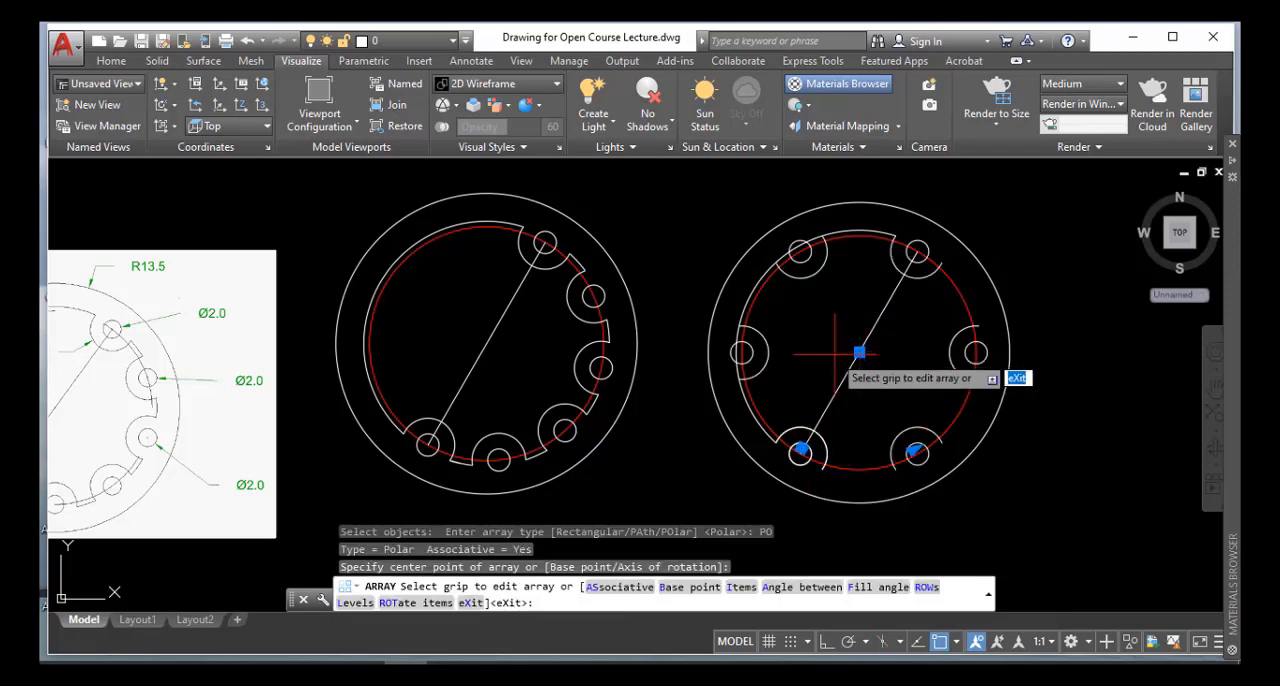
{"action": "left_click", "coordinate": [218, 128]}
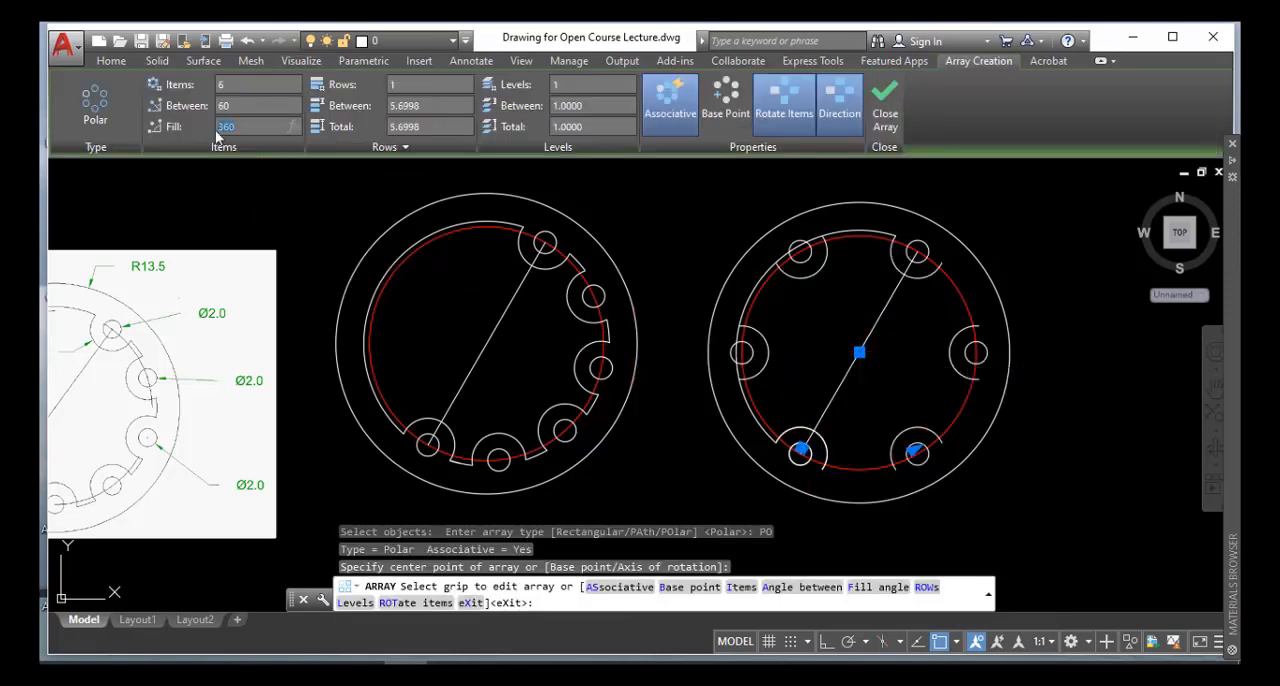
{"action": "type", "text": "180"}
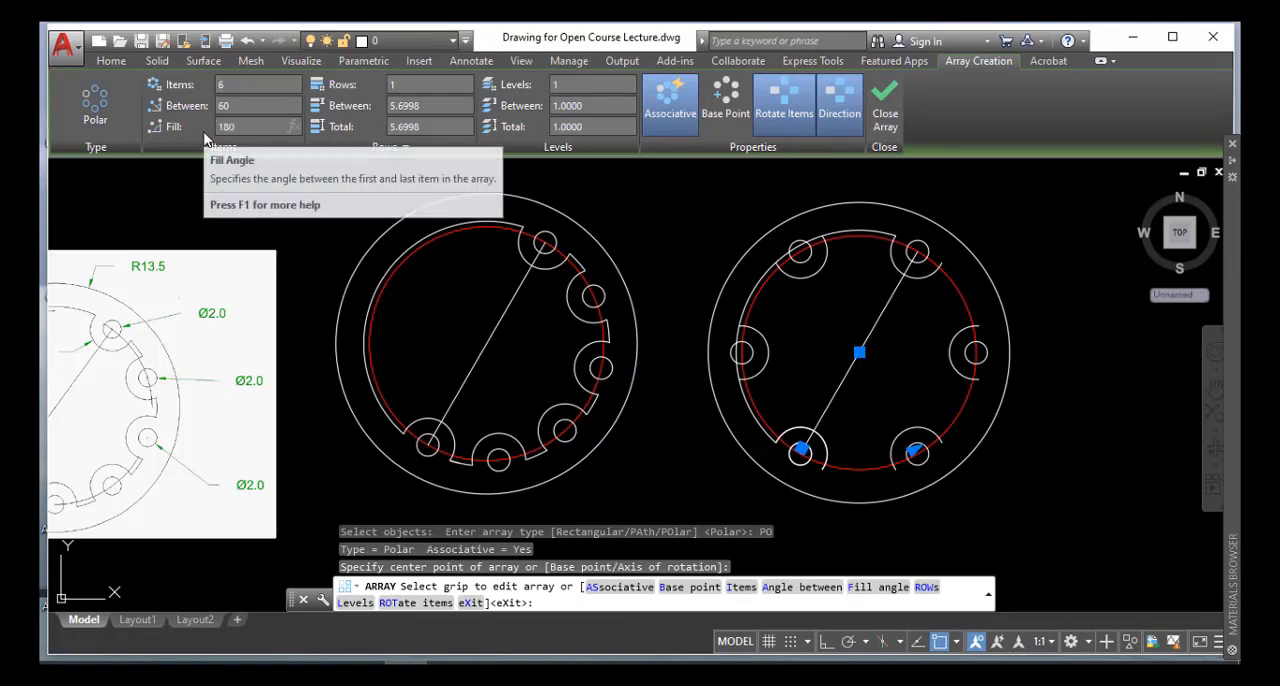
{"action": "key", "text": "Return"}
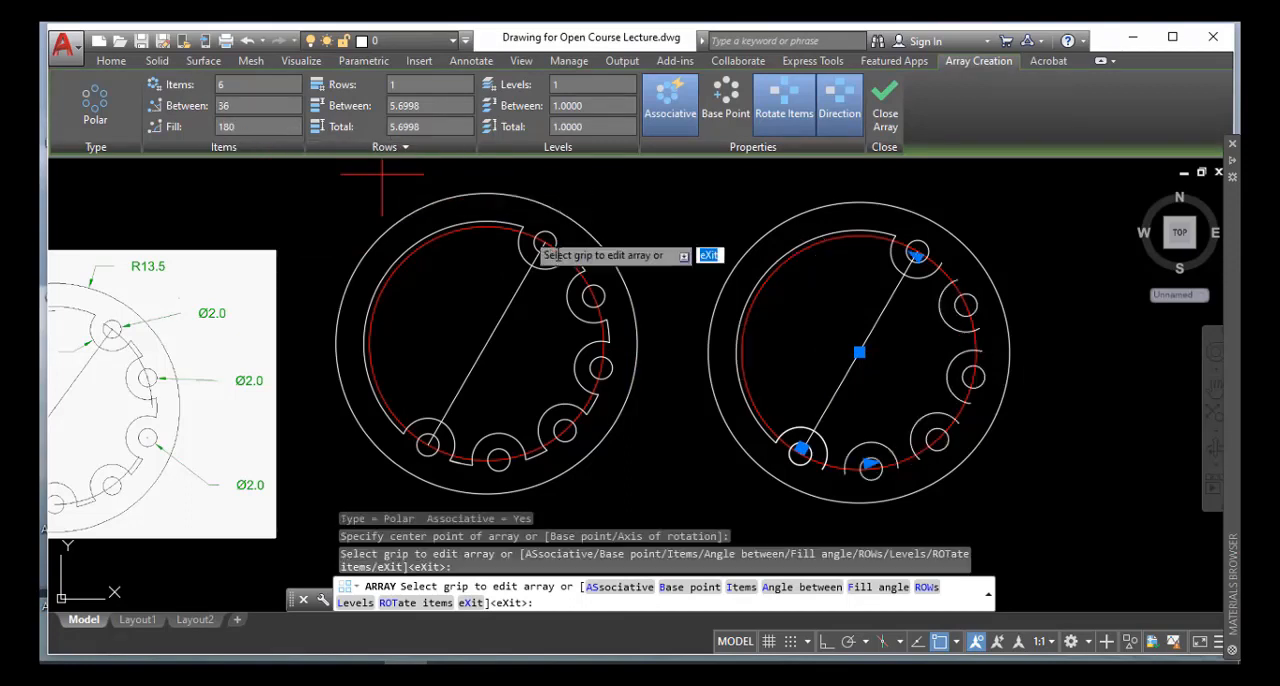
{"action": "key", "text": "Return"}
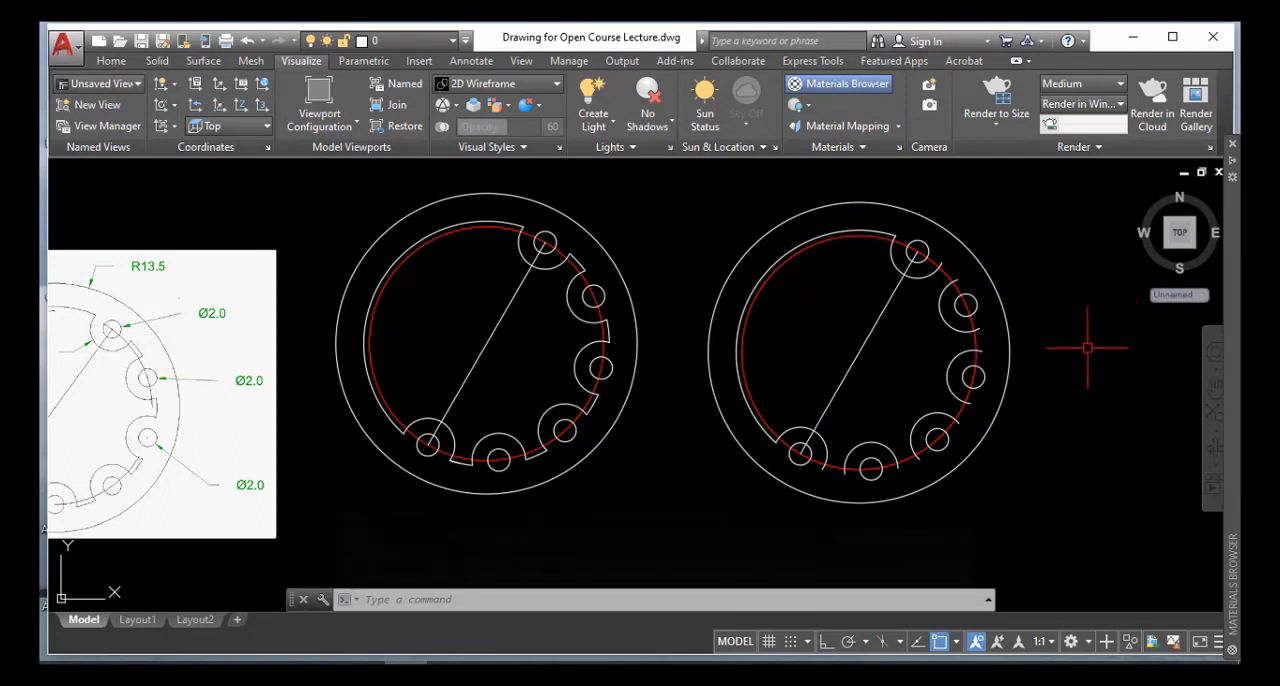
Extend the second figure's 11-radius arc clockwise around the arrayed notches to the original lower-left notch arc
{"action": "type", "text": "ex"}
{"action": "key", "text": "Return"}
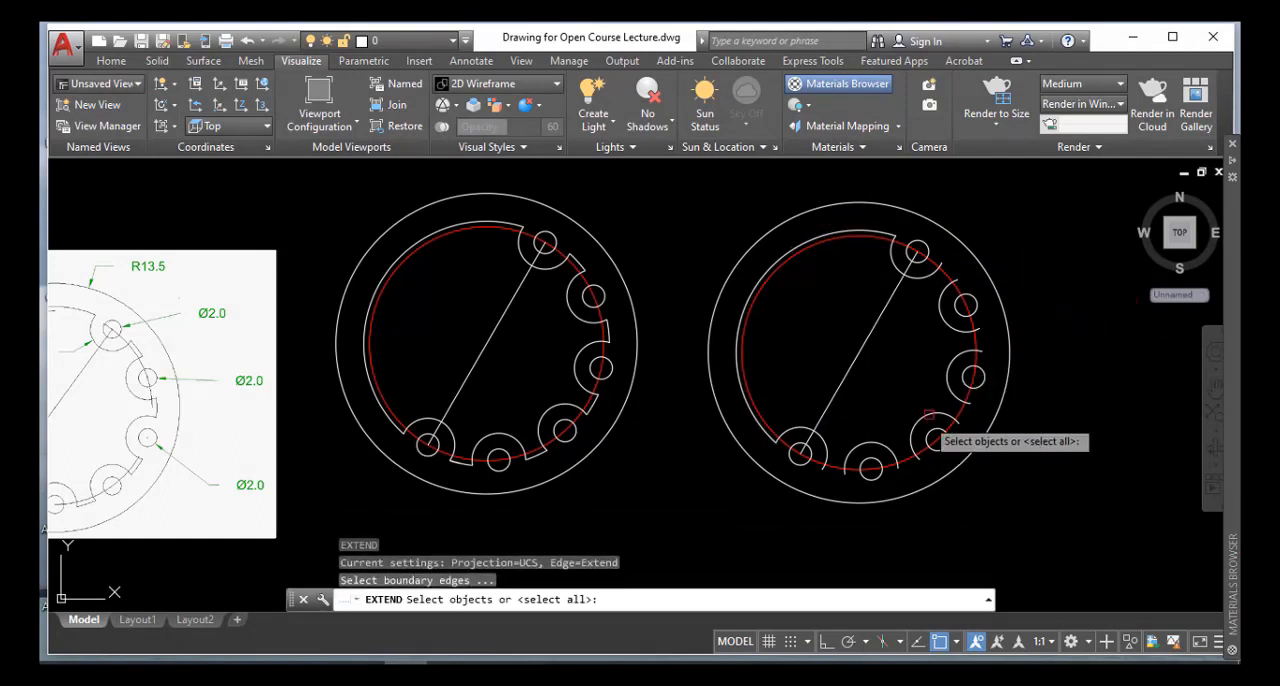
{"action": "left_click", "coordinate": [819, 454]}
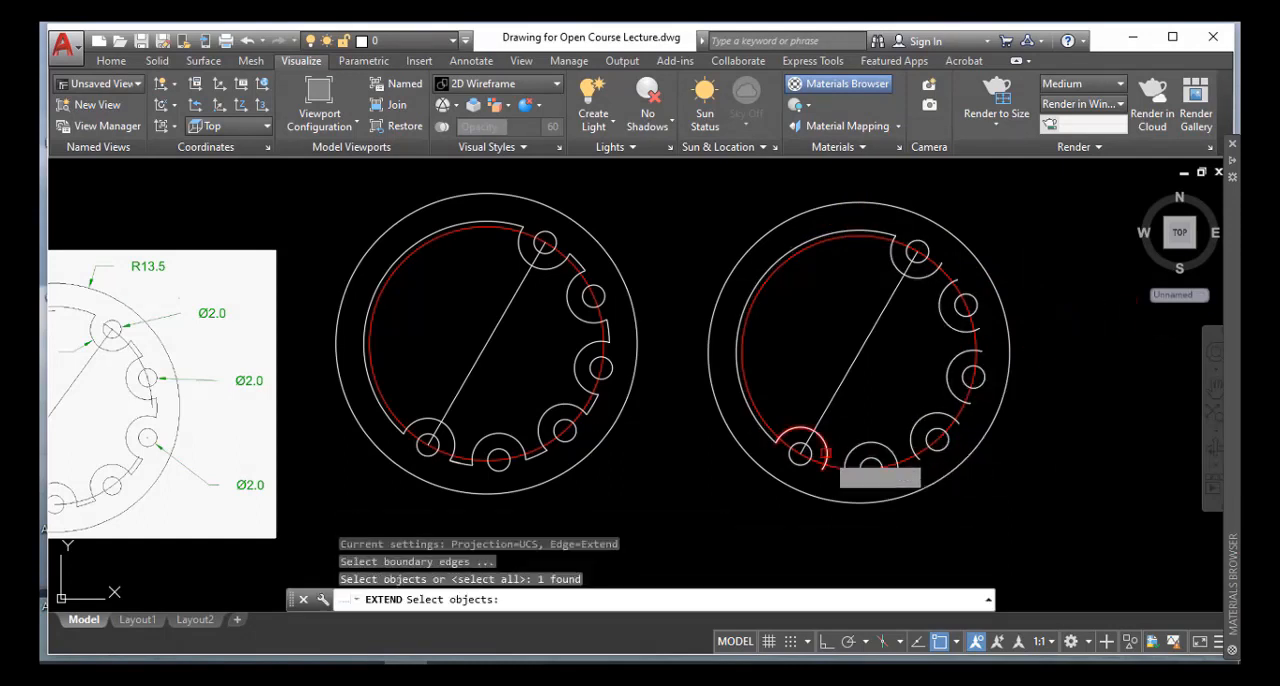
{"action": "key", "text": "Return"}
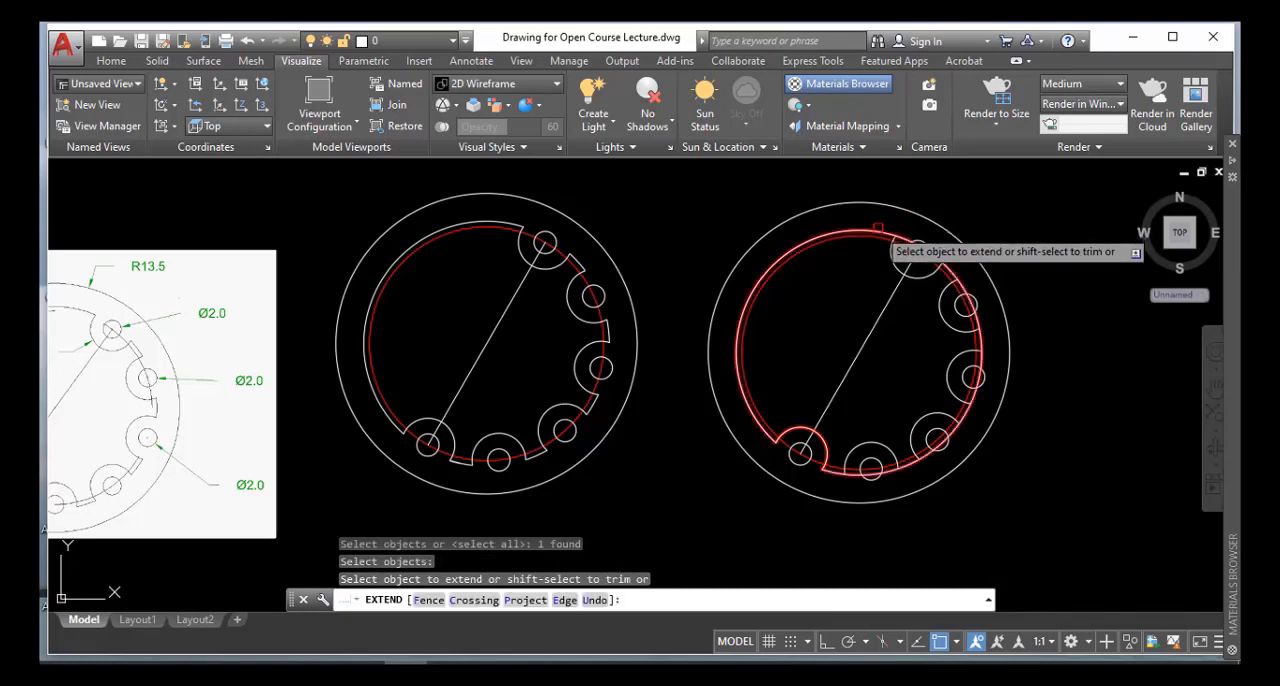
{"action": "left_click", "coordinate": [878, 228]}
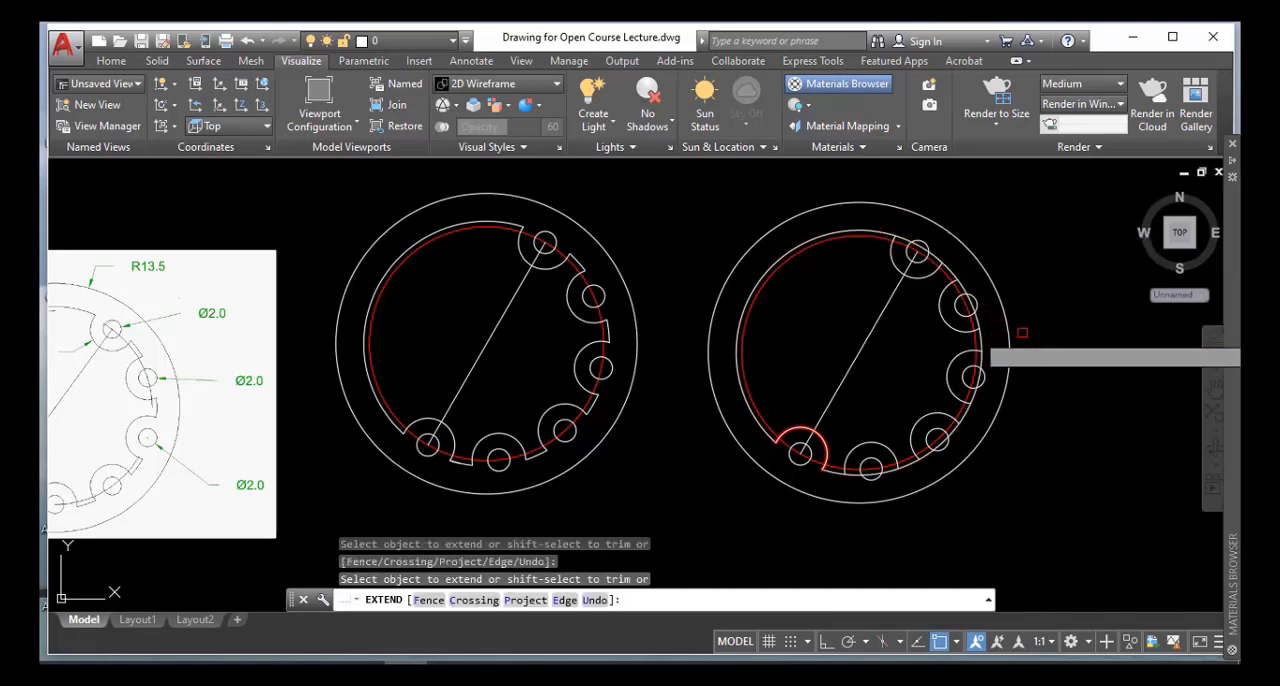
{"action": "key", "text": "Return"}
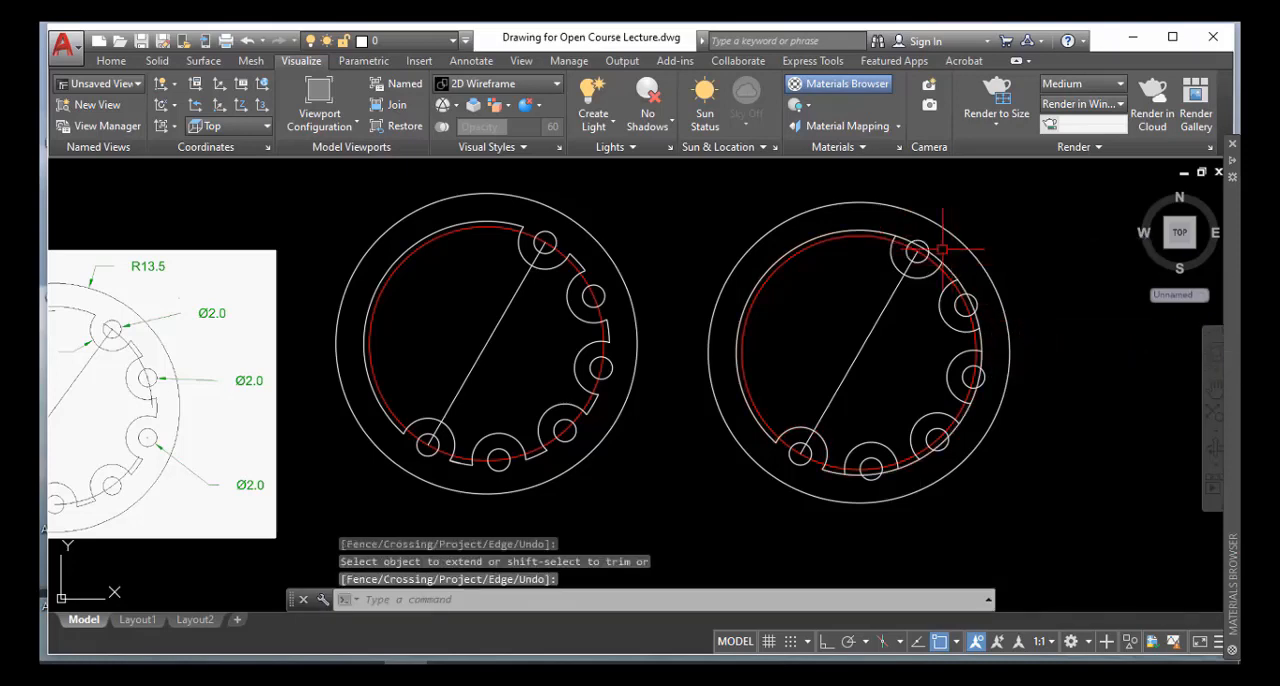
{"action": "scroll", "coordinate": [910, 245], "scroll_direction": "up", "scroll_amount": 2}
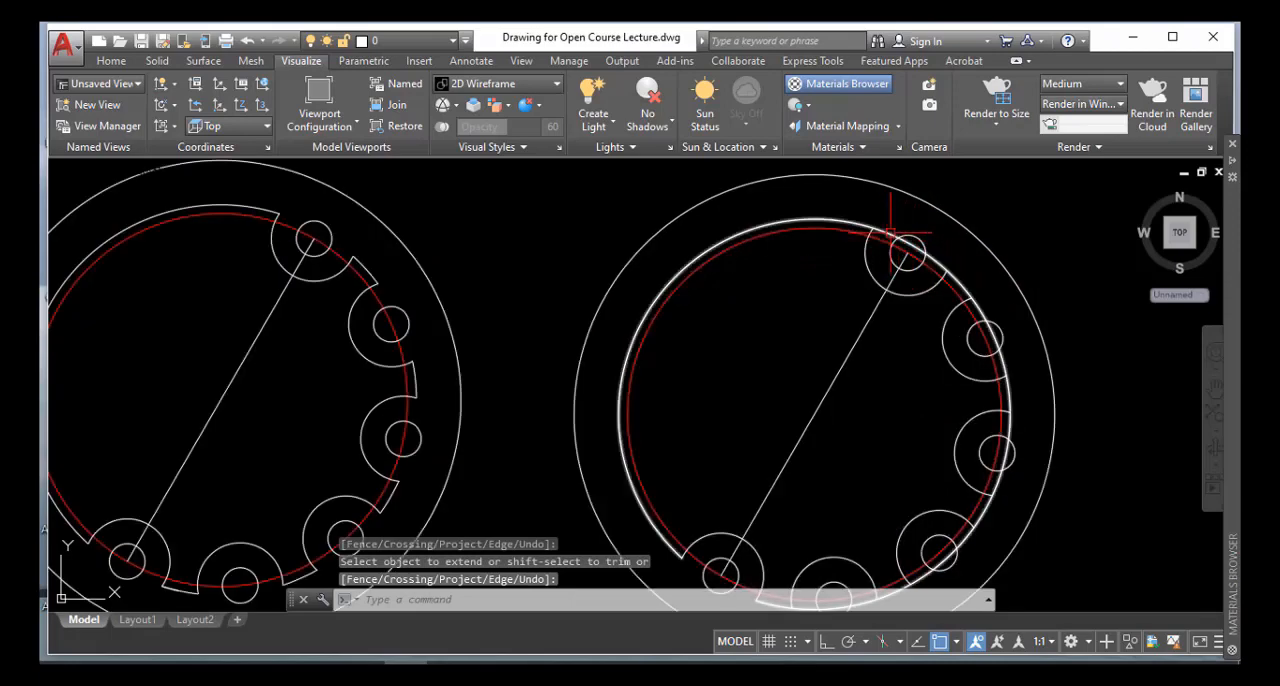
{"action": "scroll", "coordinate": [975, 298], "scroll_direction": "down", "scroll_amount": 4}
{"action": "scroll", "coordinate": [1000, 310], "scroll_direction": "down", "scroll_amount": 2}
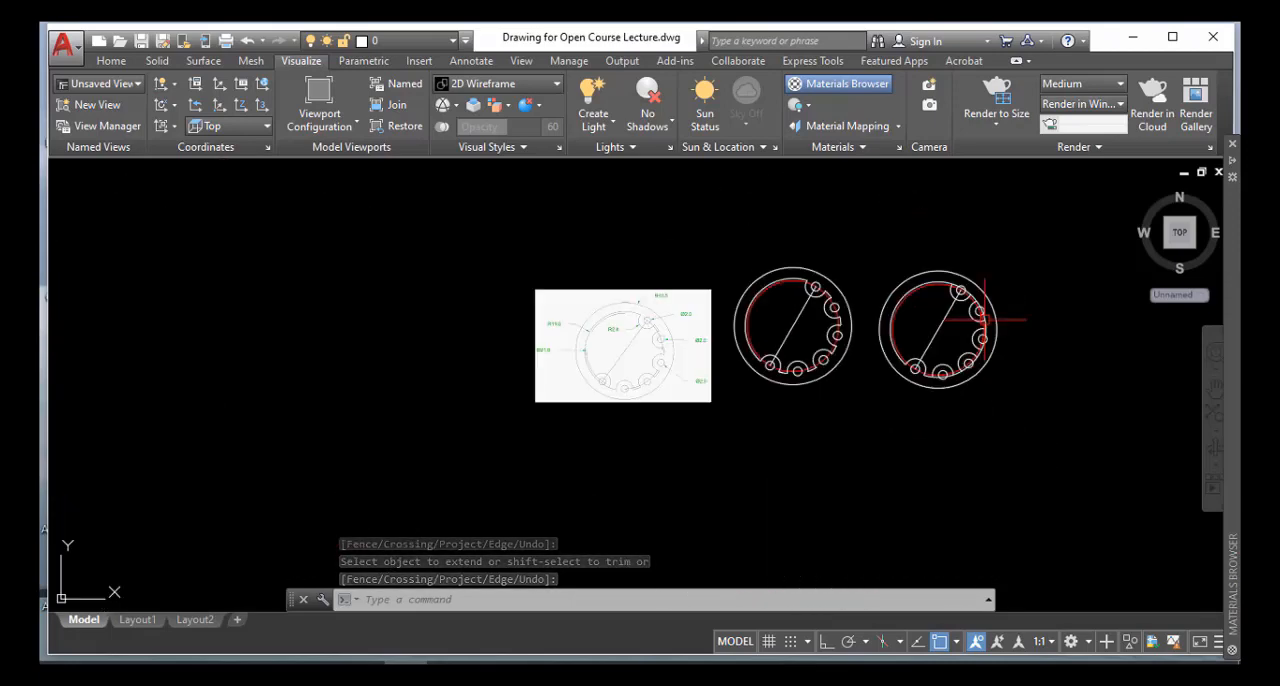
{"action": "scroll", "coordinate": [1010, 335], "scroll_direction": "up", "scroll_amount": 4}
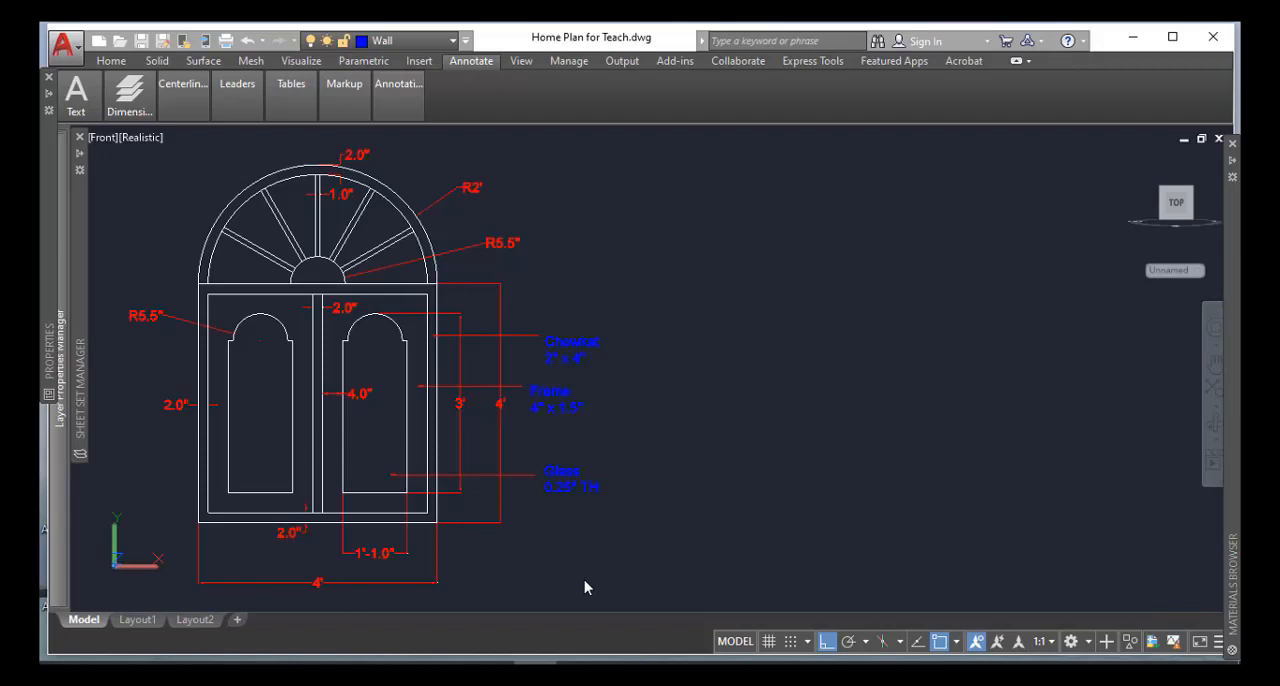
Display the command line and draw a 4' by 4' rectangle in the empty space beside the dimensioned arched window, with opposite corner @4',-4'
{"action": "scroll", "coordinate": [585, 587], "scroll_direction": "down", "scroll_amount": 2}
{"action": "key", "text": "ctrl+9"}
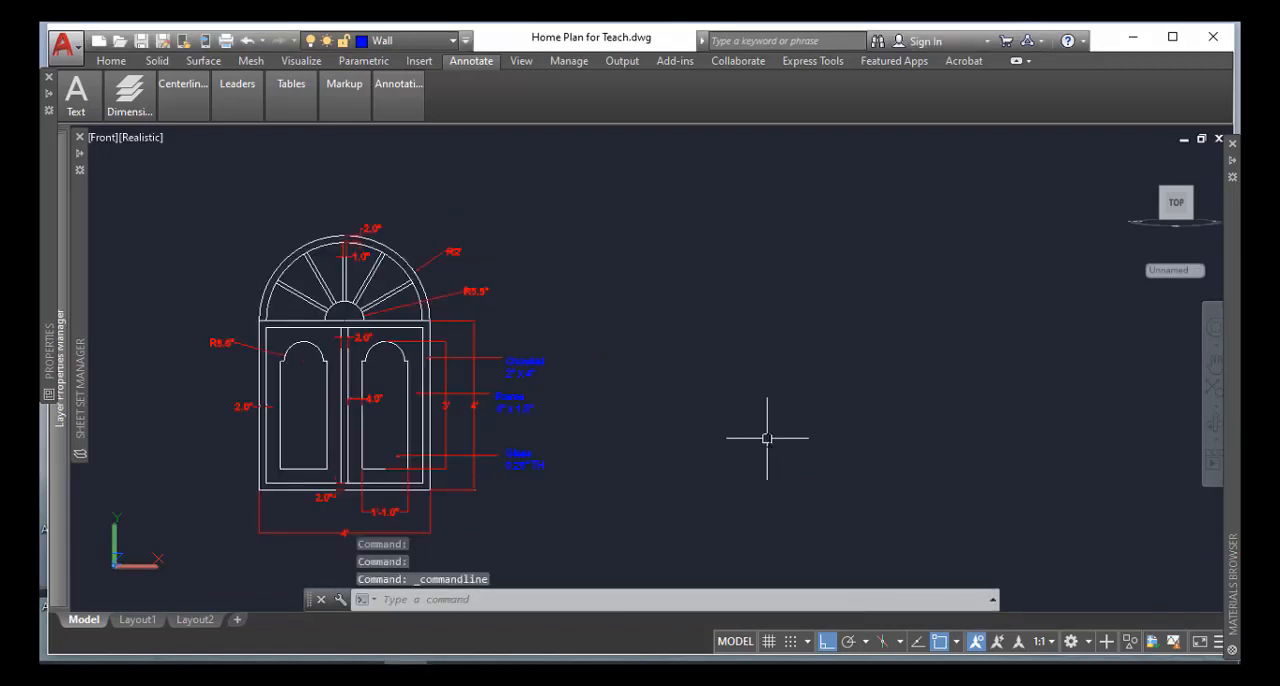
{"action": "type", "text": "rec"}
{"action": "key", "text": "Return"}
{"action": "scroll", "coordinate": [378, 419], "scroll_direction": "up", "scroll_amount": 2}
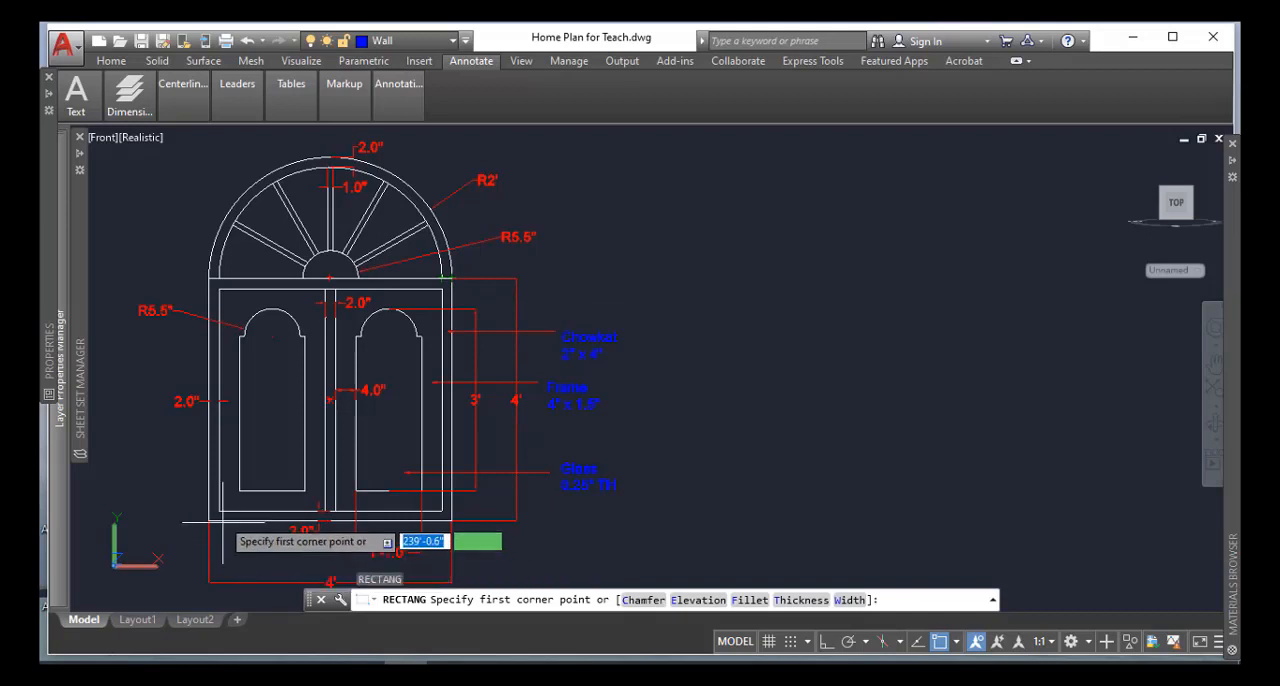
{"action": "left_click", "coordinate": [738, 273]}
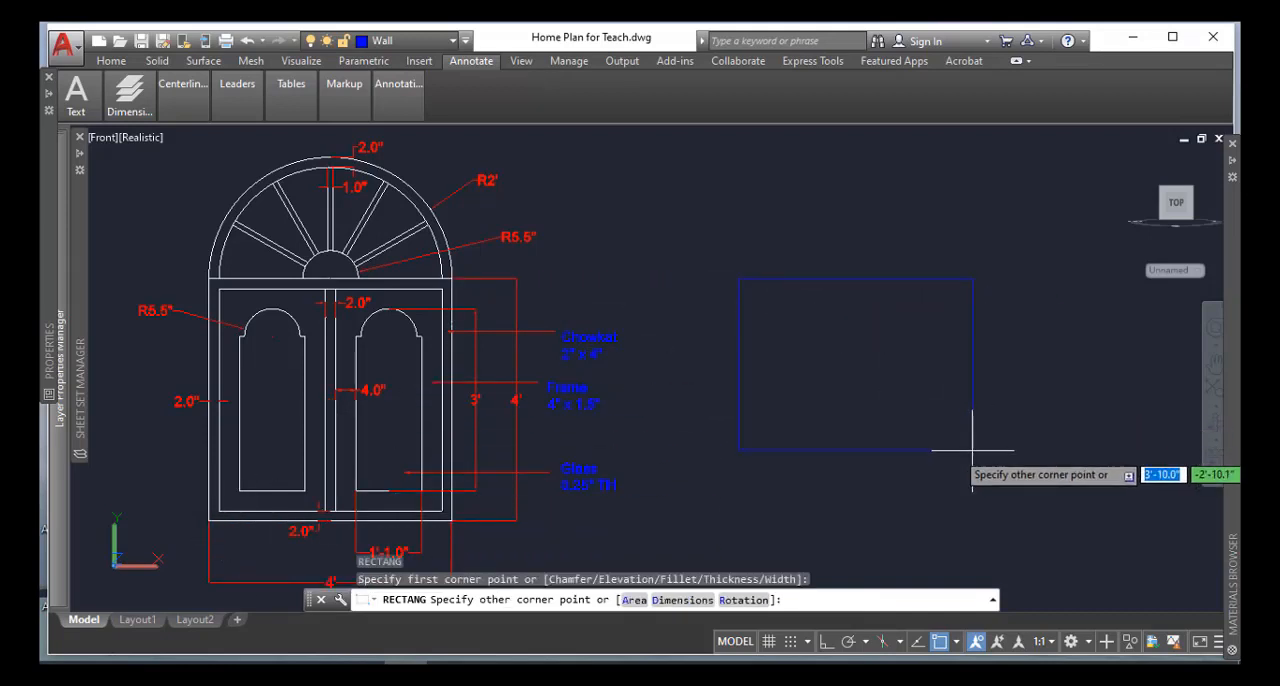
{"action": "type", "text": "@"}
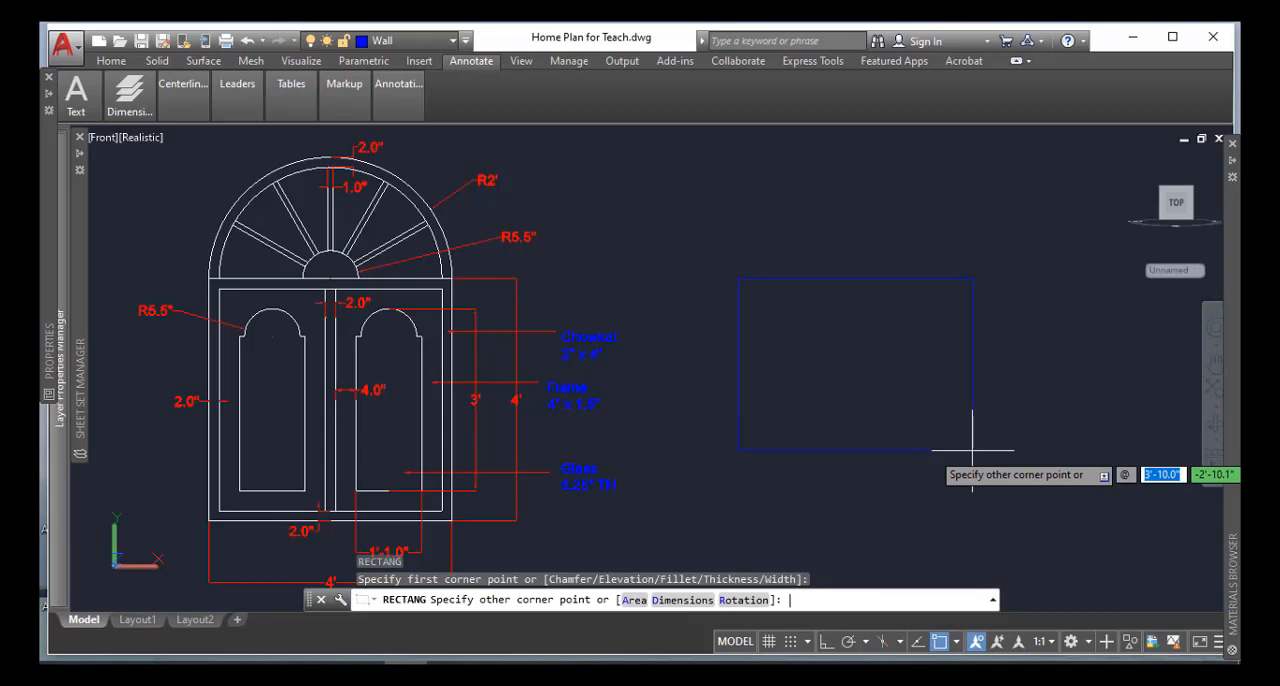
{"action": "type", "text": "4'"}
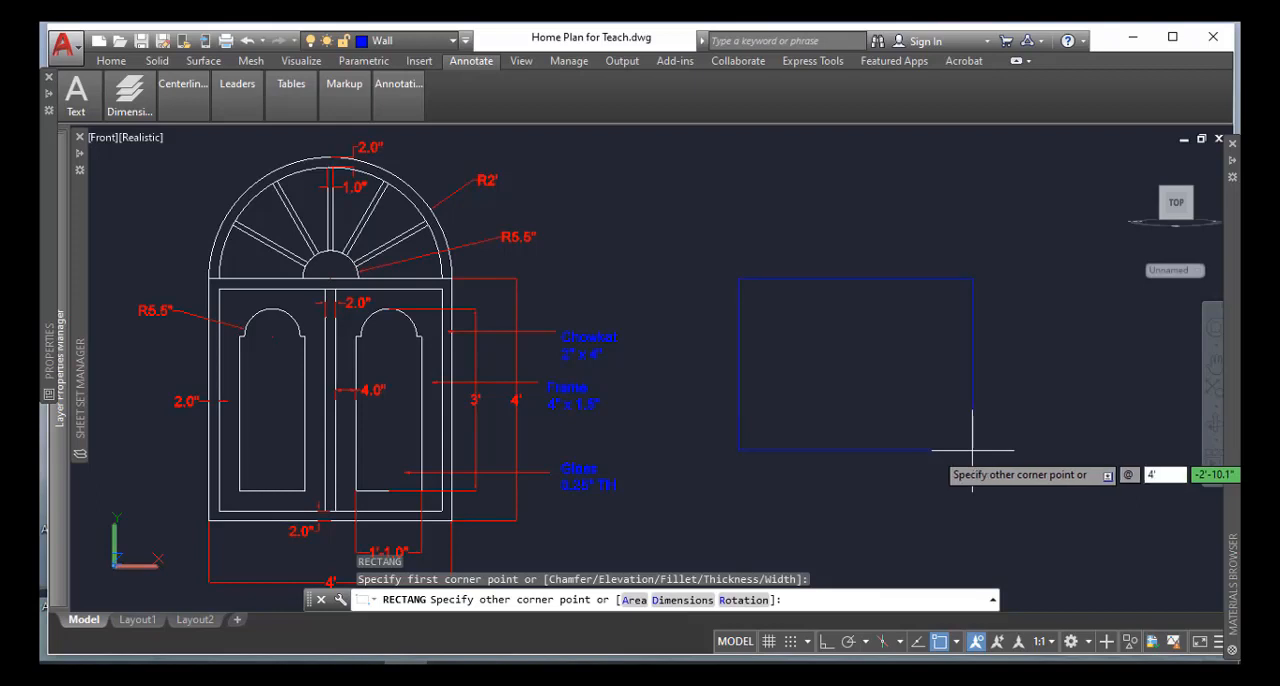
{"action": "key", "text": "Tab"}
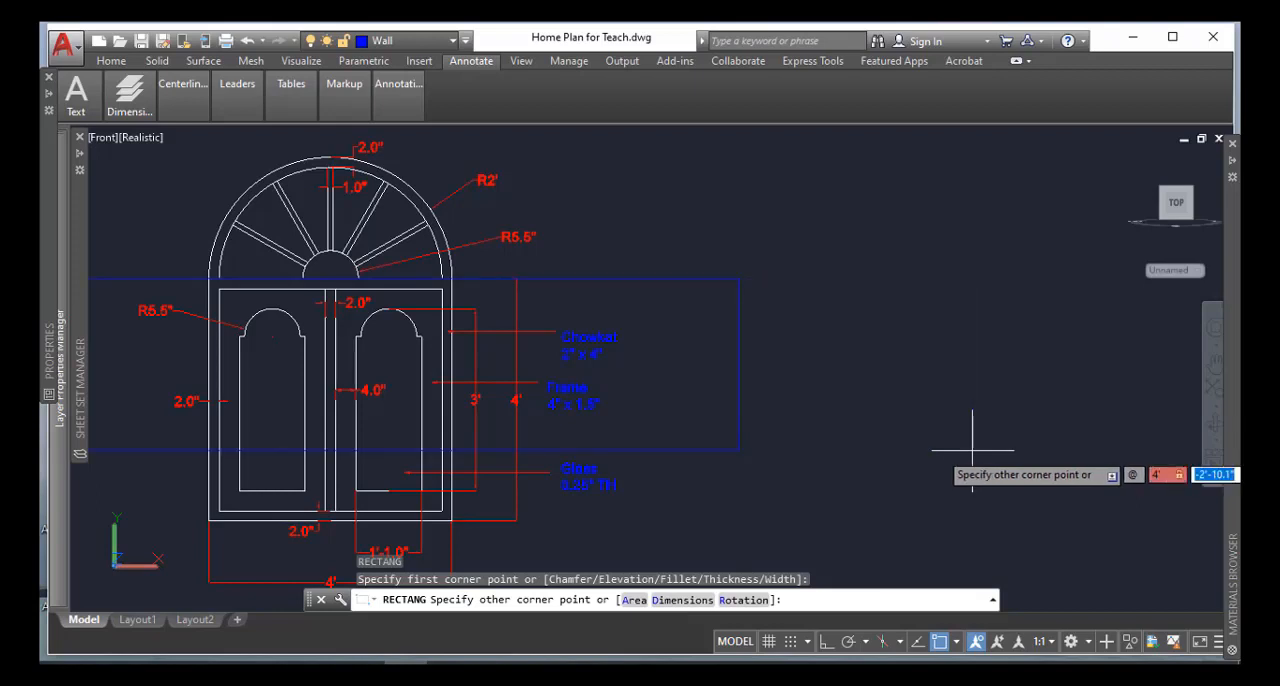
{"action": "type", "text": "-4"}
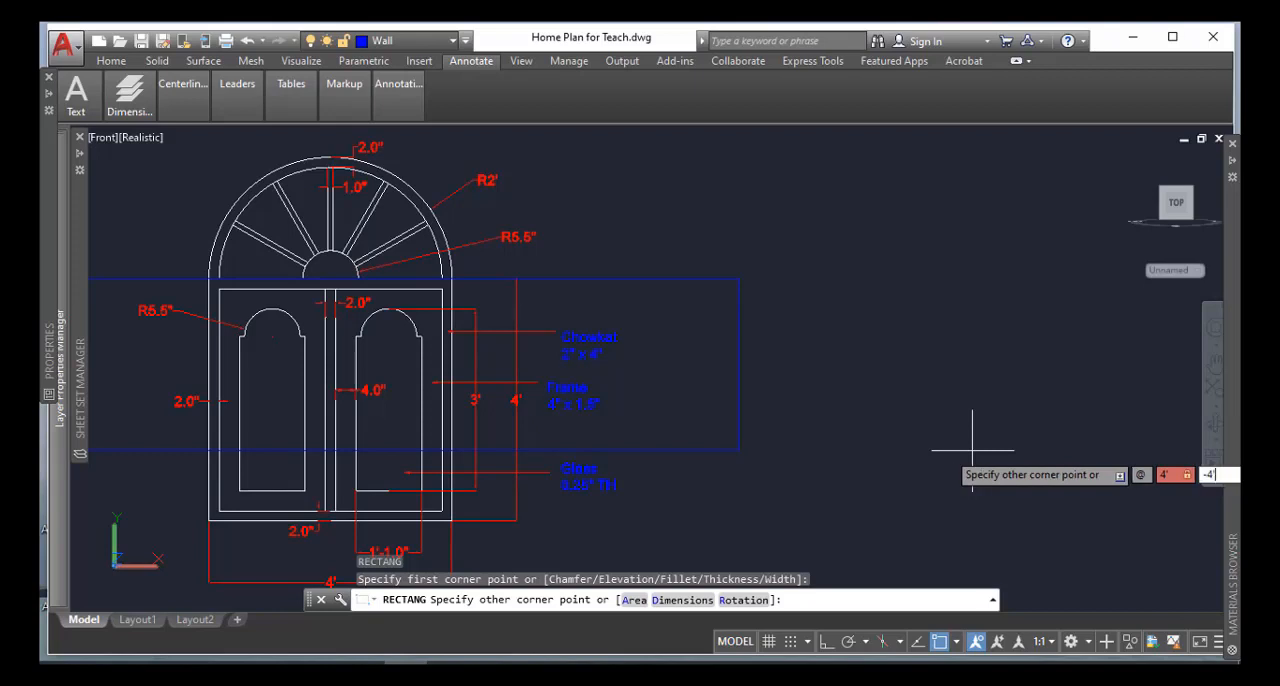
{"action": "type", "text": "'"}
{"action": "key", "text": "Return"}
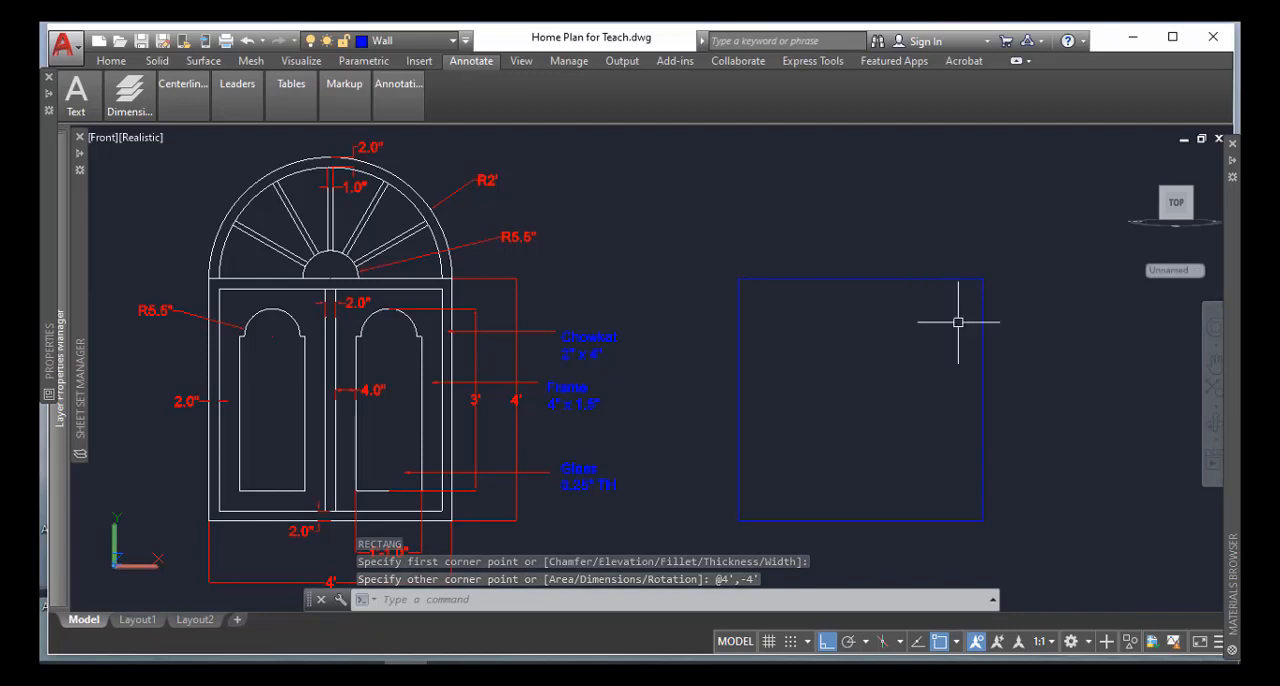
Offset the 4' square inward by 2 inches to form the window's outer frame
{"action": "type", "text": "o"}
{"action": "key", "text": "Return"}
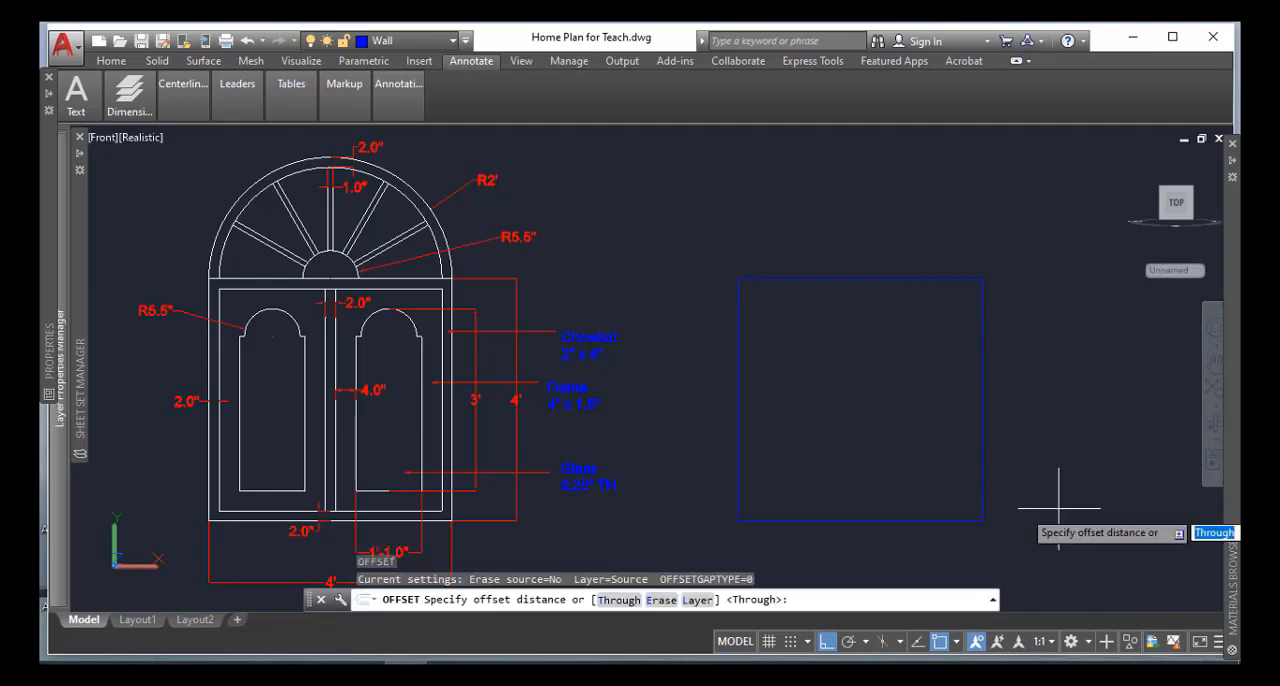
{"action": "type", "text": "2"}
{"action": "key", "text": "Return"}
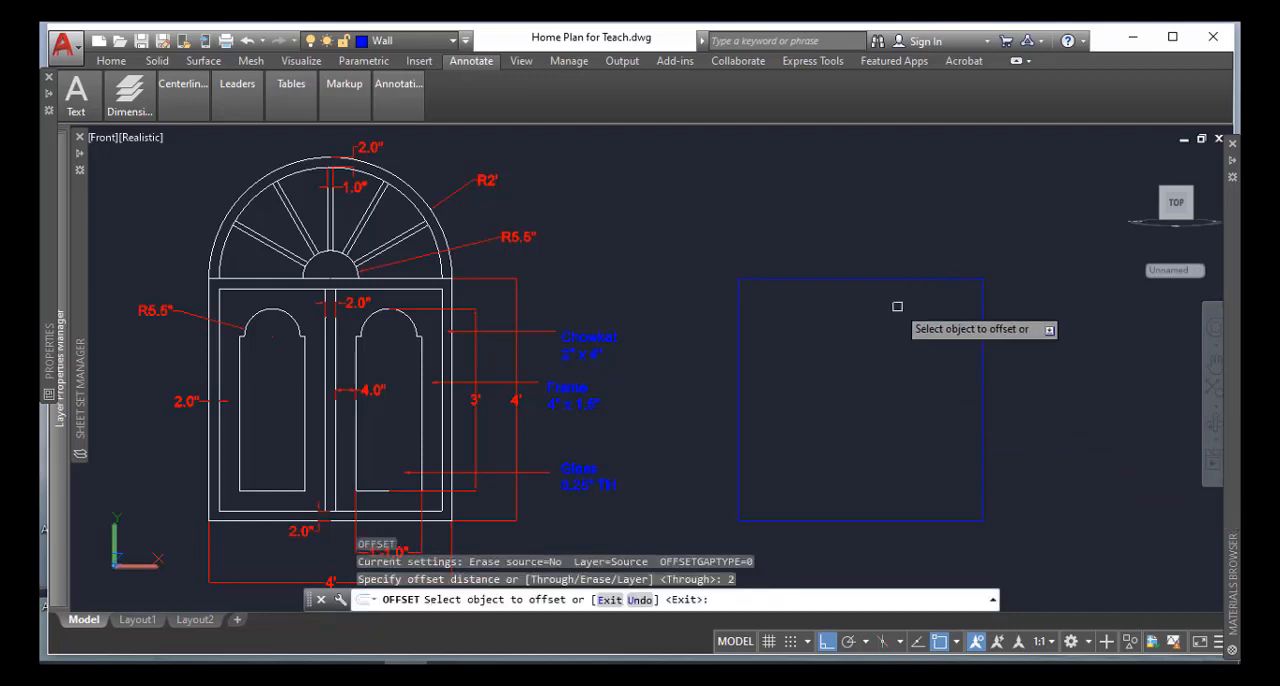
{"action": "left_click", "coordinate": [887, 280]}
{"action": "left_click", "coordinate": [886, 329]}
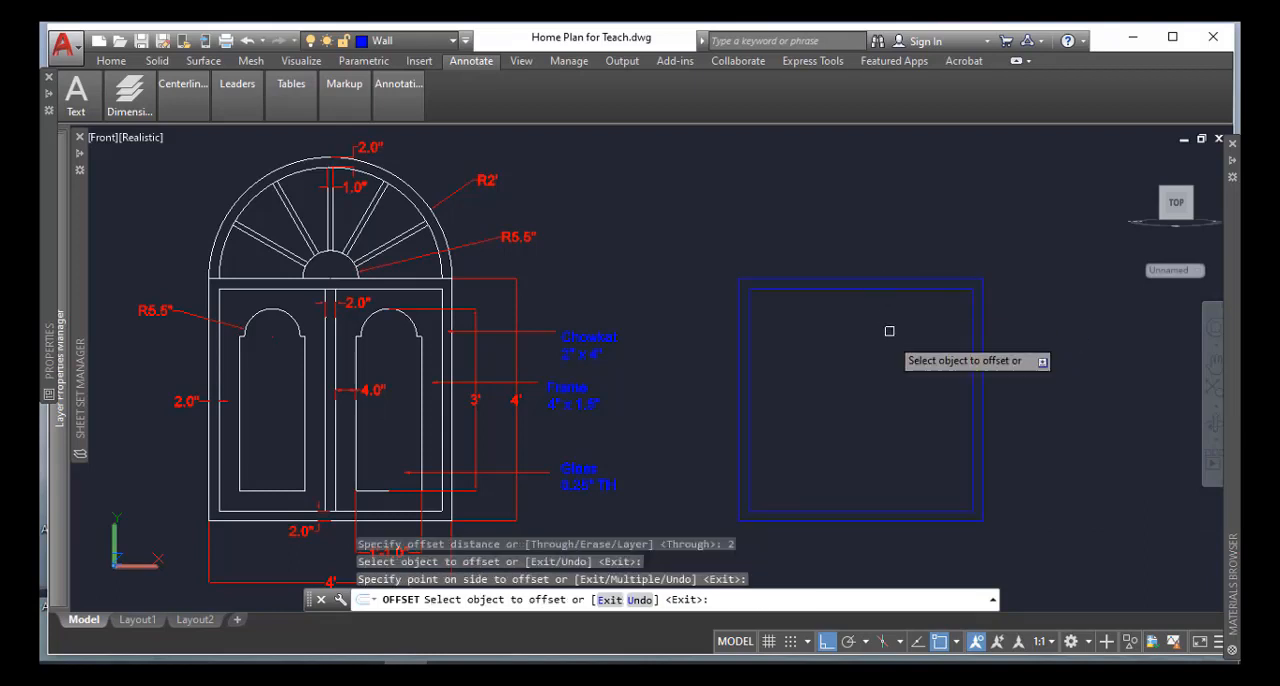
Draw a vertical centre line from the midpoint of the inner square's top edge to the midpoint of its bottom edge
{"action": "key", "text": "Return"}
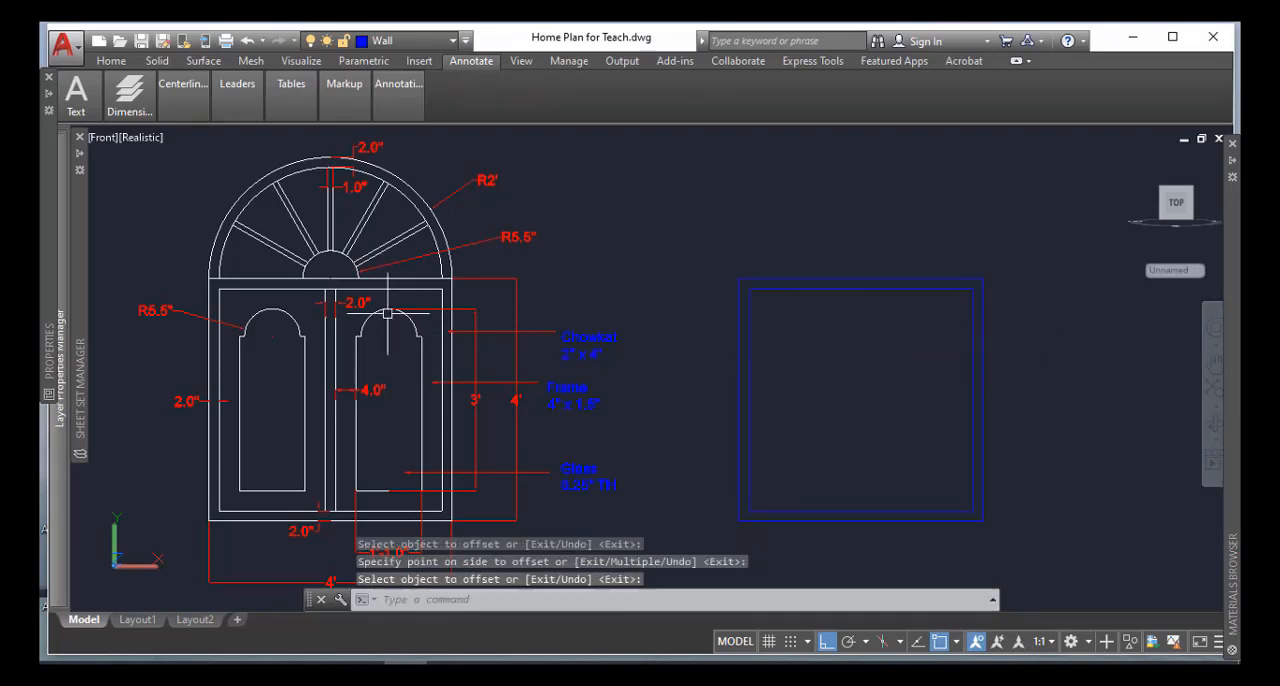
{"action": "scroll", "coordinate": [335, 290], "scroll_direction": "up", "scroll_amount": 2}
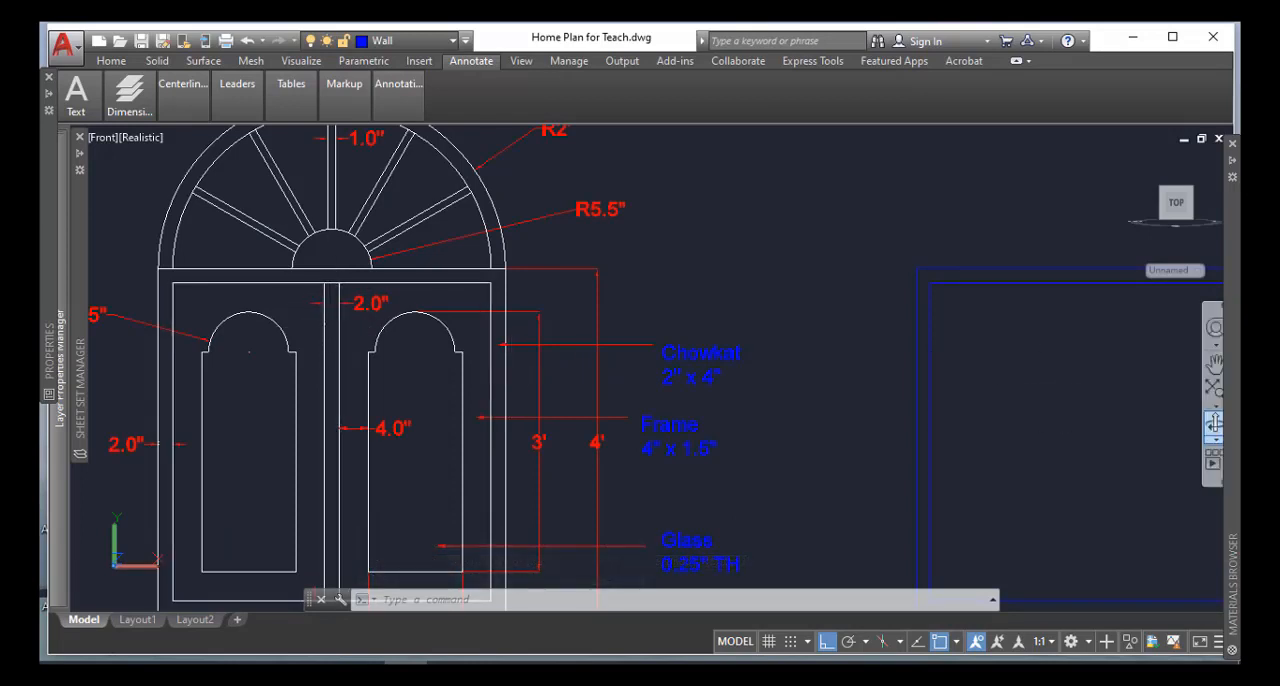
{"action": "middle_click_drag", "start_coordinate": [1205, 414], "coordinate": [954, 389]}
{"action": "middle_click_drag", "start_coordinate": [885, 438], "coordinate": [881, 407]}
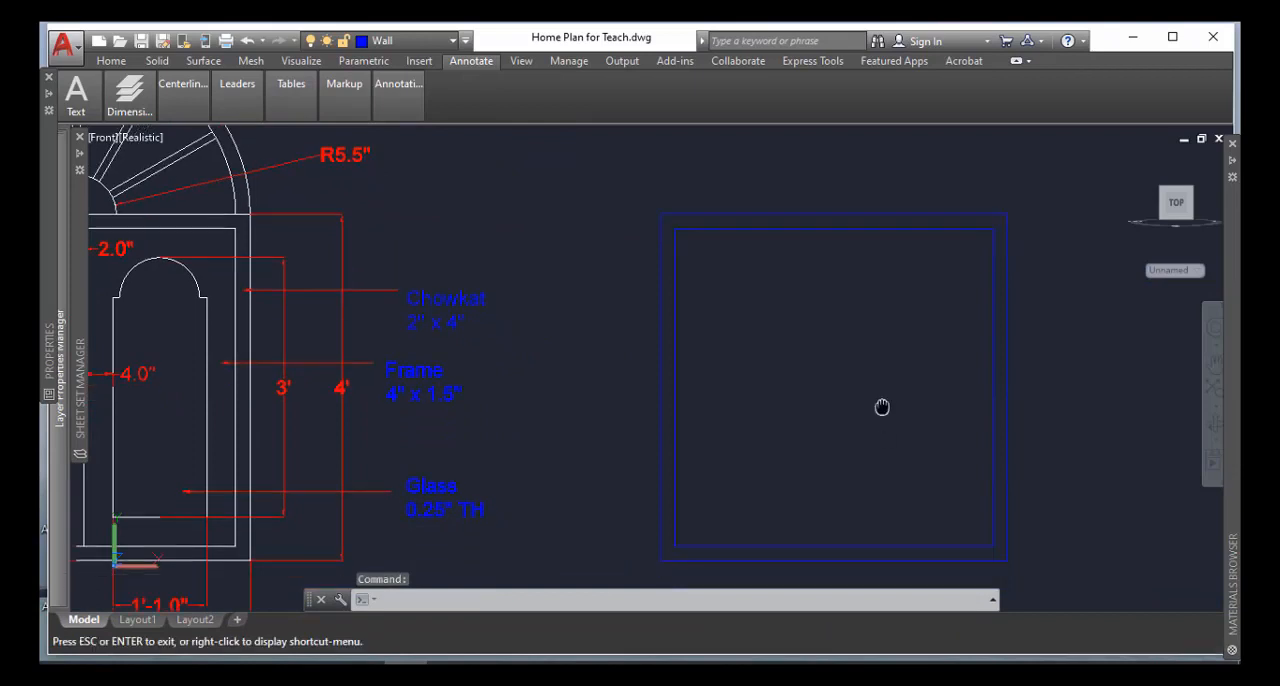
{"action": "key", "text": "Escape"}
{"action": "key", "text": "Return"}
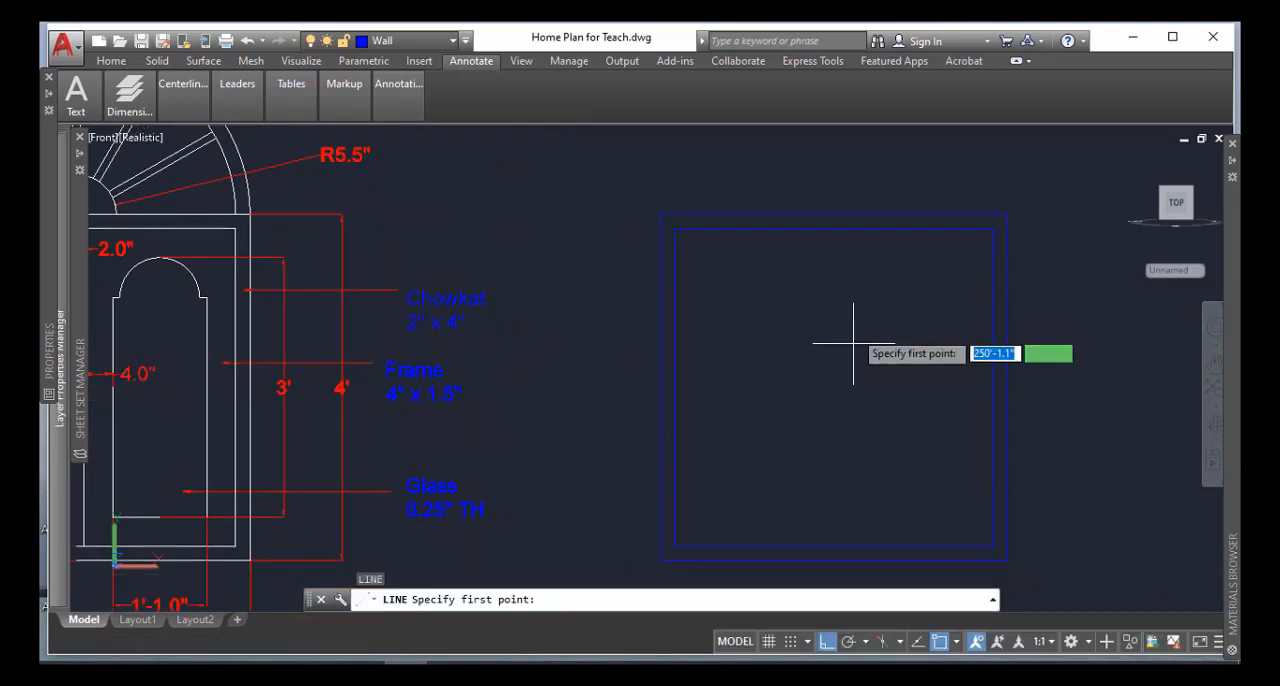
{"action": "left_click", "coordinate": [835, 228]}
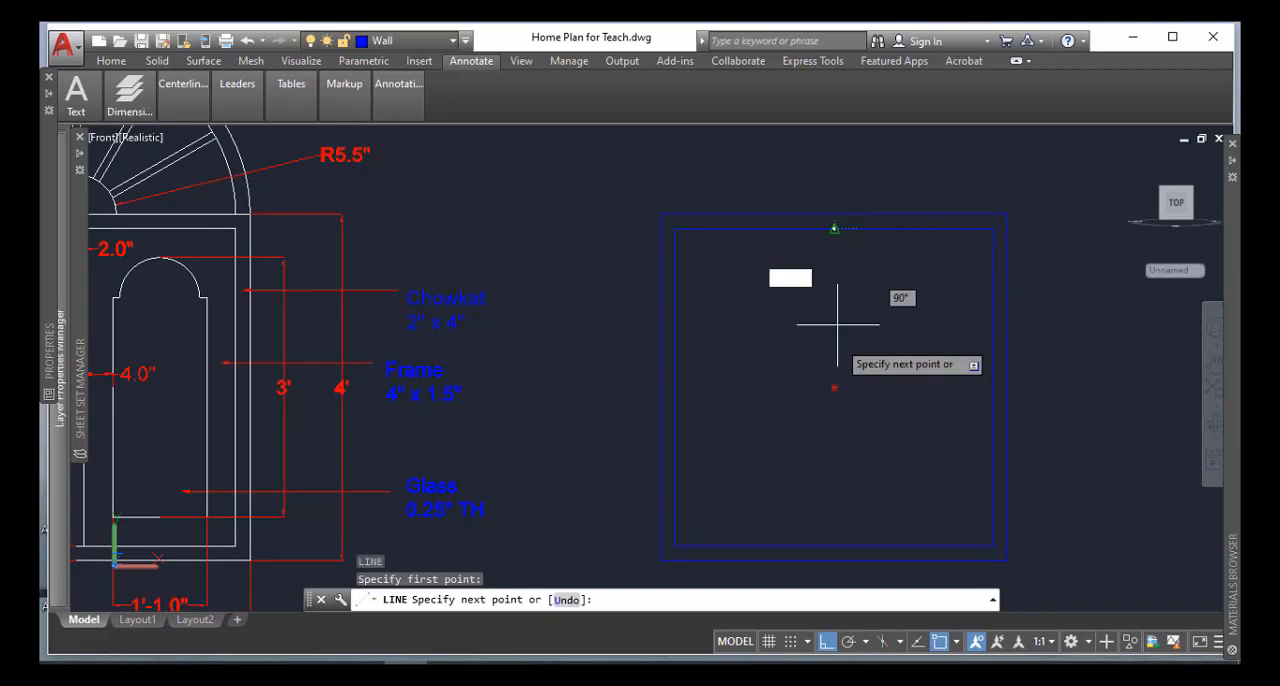
{"action": "left_click", "coordinate": [835, 546]}
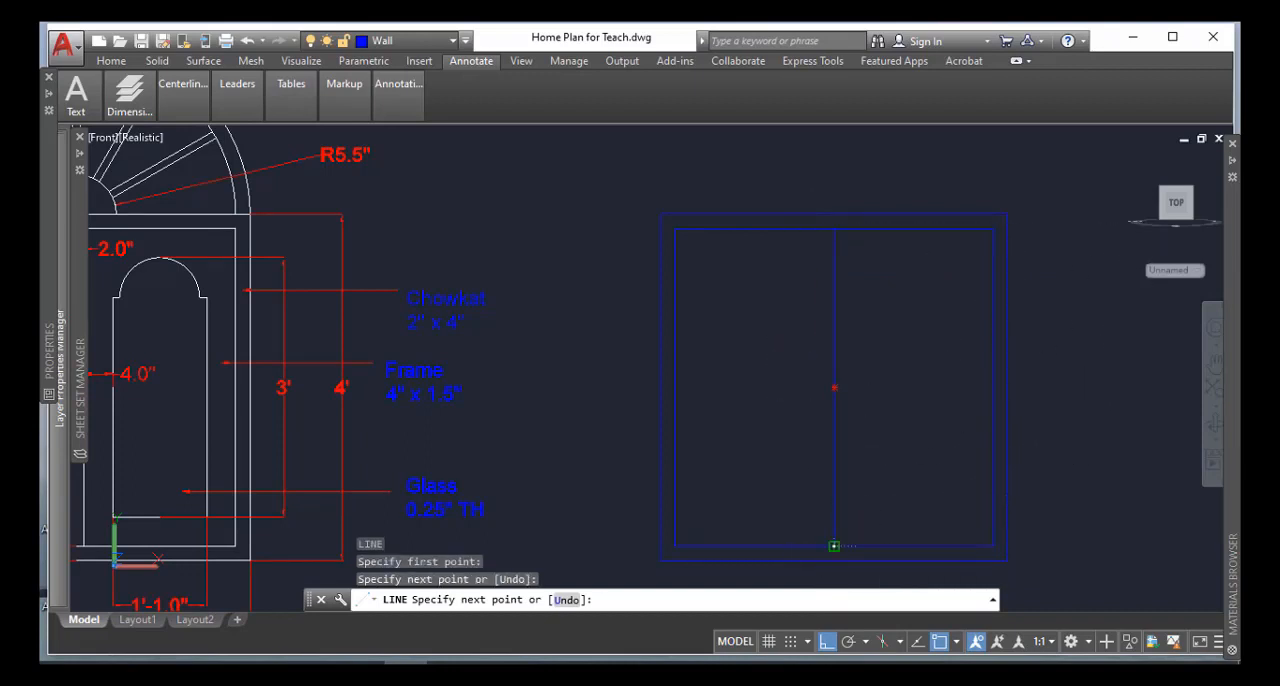
{"action": "key", "text": "Return"}
Offset the vertical centre line by 1 inch to both sides to form the central mullion
{"action": "type", "text": "o"}
{"action": "key", "text": "Return"}
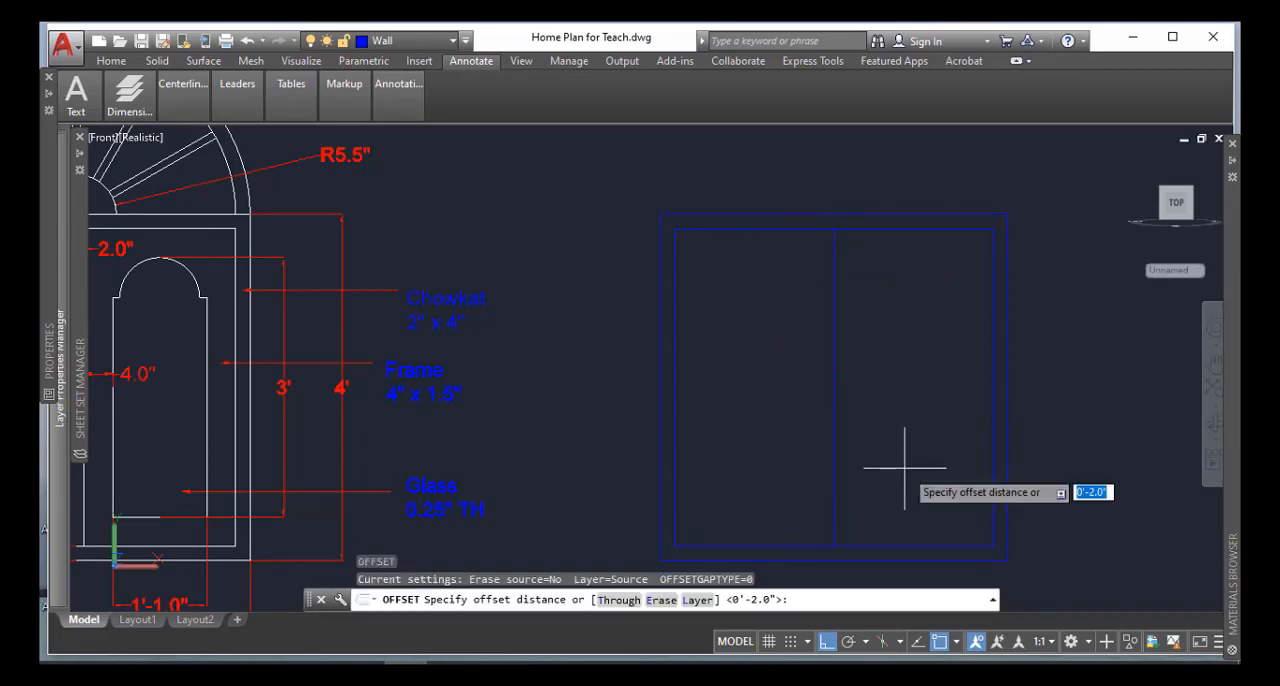
{"action": "type", "text": "1"}
{"action": "key", "text": "Return"}
{"action": "left_click", "coordinate": [835, 390]}
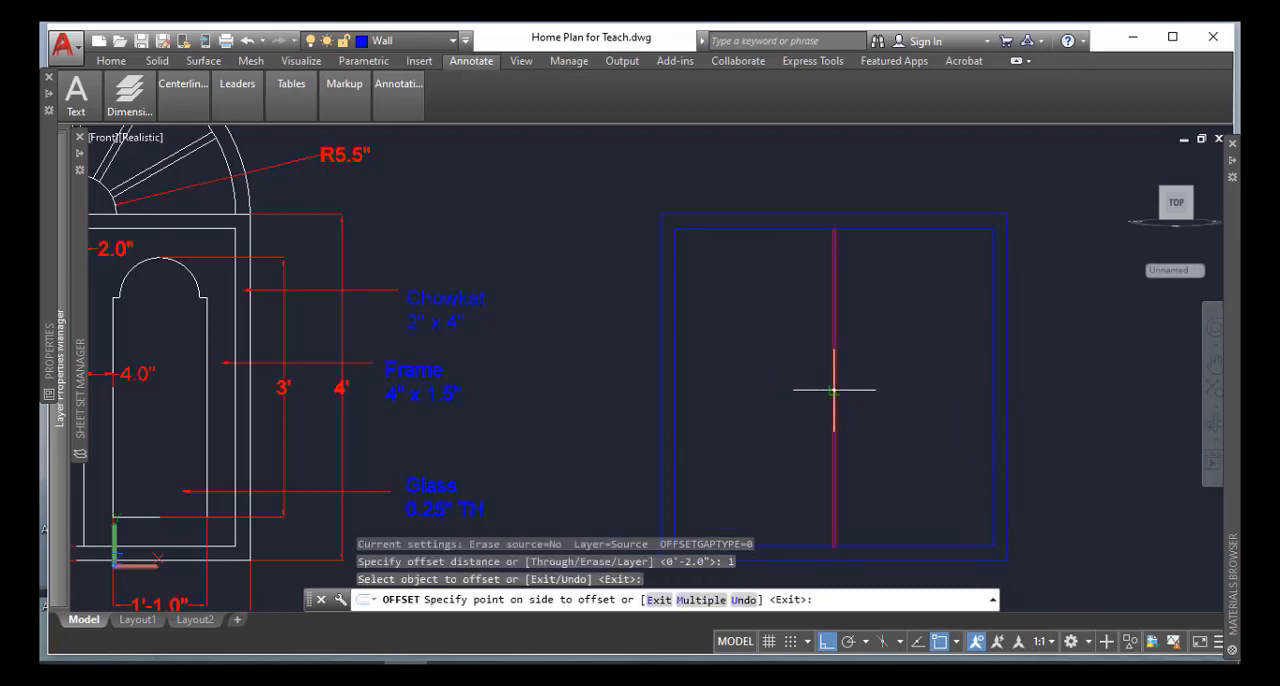
{"action": "left_click", "coordinate": [841, 390]}
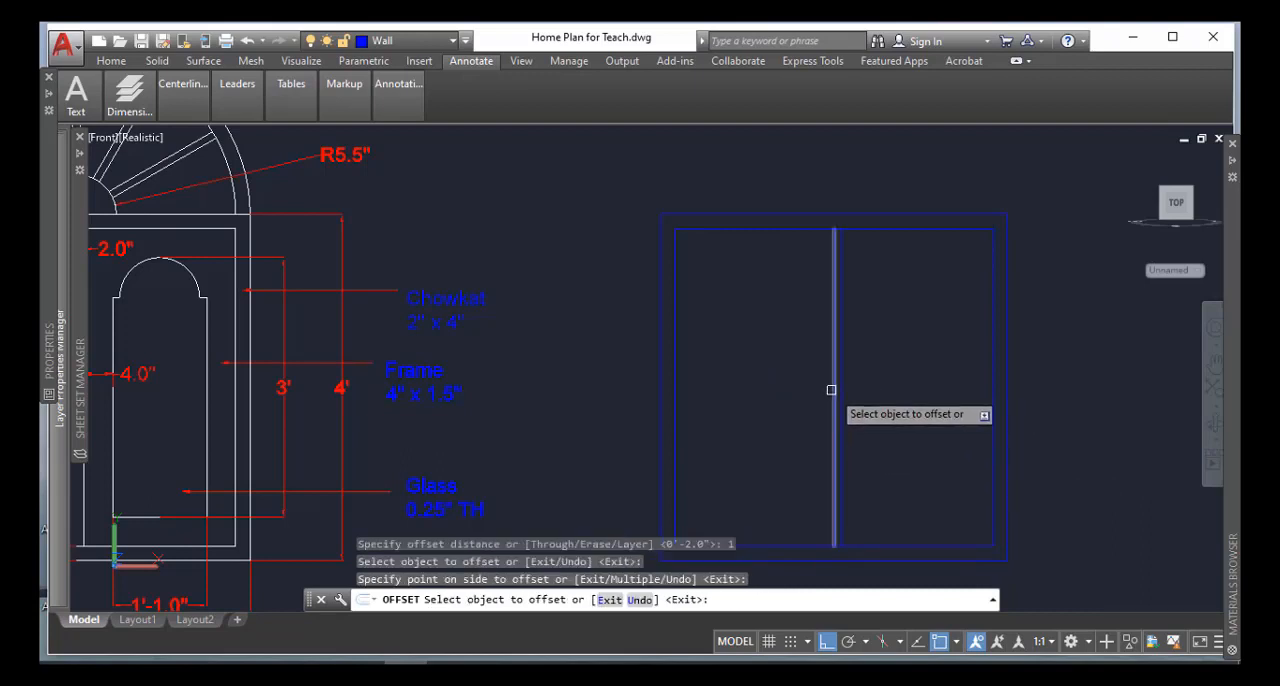
{"action": "left_click", "coordinate": [833, 390]}
{"action": "left_click", "coordinate": [827, 390]}
{"action": "key", "text": "Return"}
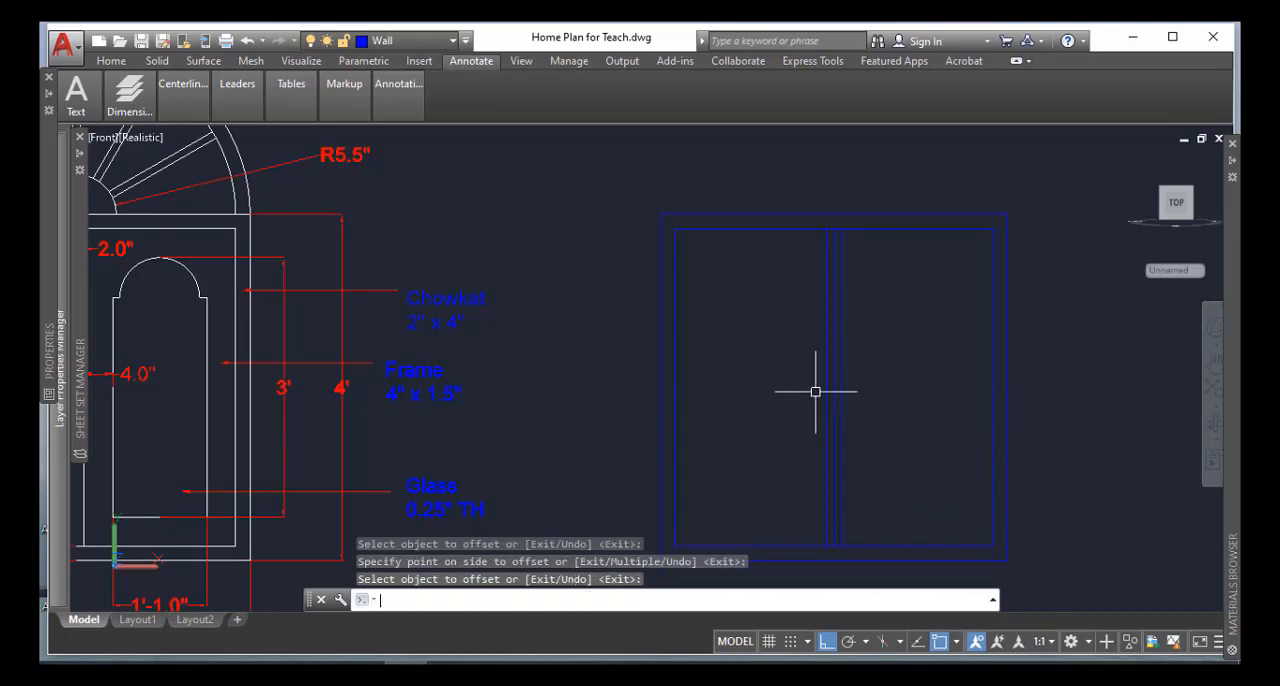
Delete the original centre line between the two offset mullion lines
{"action": "scroll", "coordinate": [814, 389], "scroll_direction": "up", "scroll_amount": 5}
{"action": "key", "text": "Return"}
{"action": "left_click", "coordinate": [825, 382]}
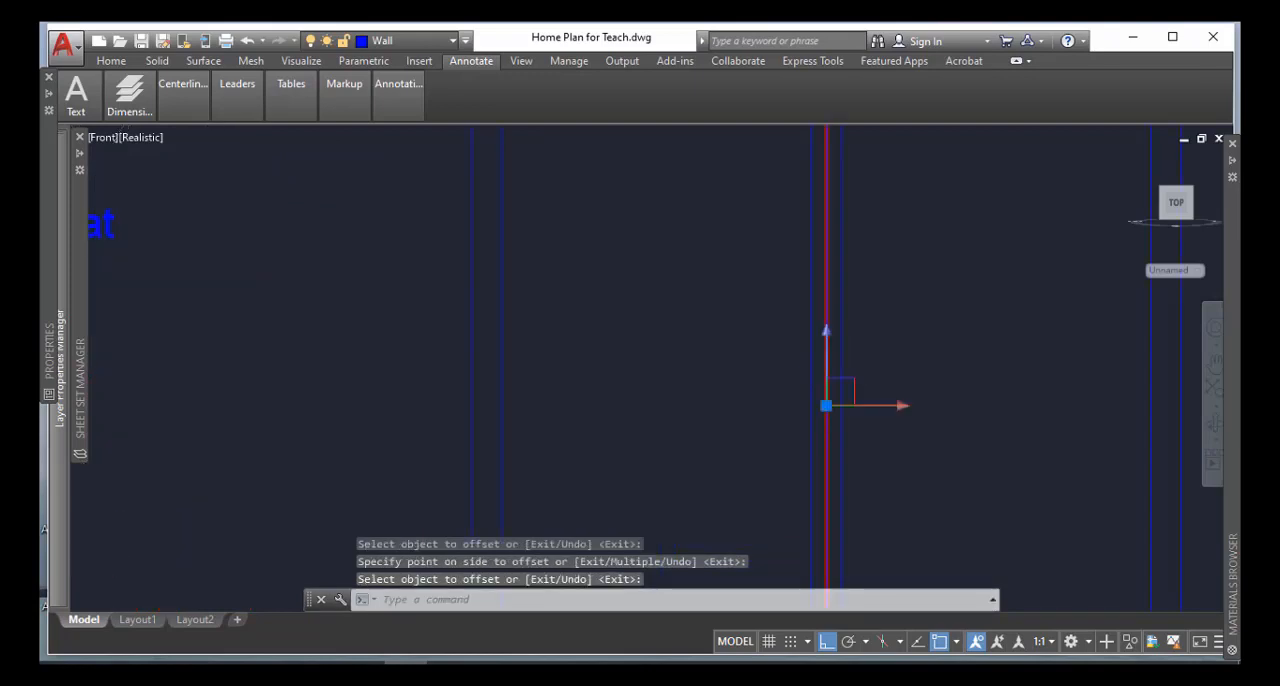
{"action": "key", "text": "Delete"}
{"action": "scroll", "coordinate": [737, 443], "scroll_direction": "down", "scroll_amount": 5}
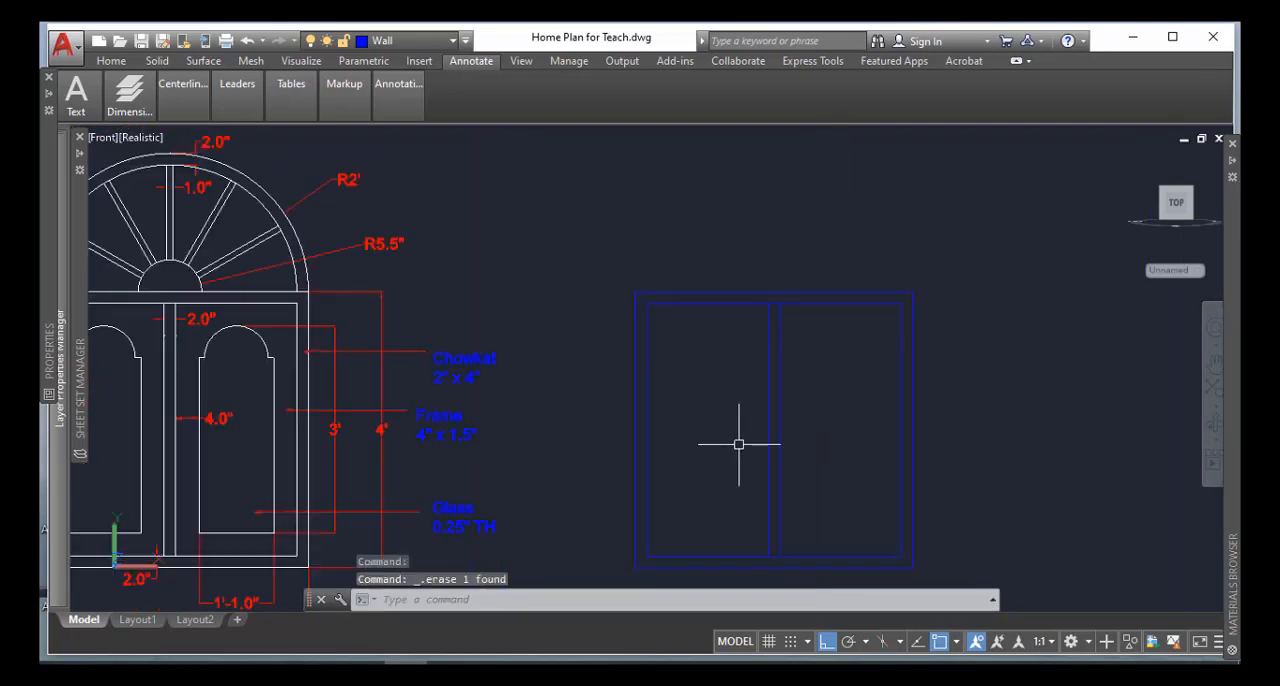
Draw a 1'1" by 3' rectangle from the inner frame's upper-left corner, with opposite corner @1'1",-3'
{"action": "mouse_move", "coordinate": [737, 443]}
{"action": "middle_mouse_down"}
{"action": "mouse_move", "coordinate": [781, 406]}
{"action": "mouse_move", "coordinate": [886, 380]}
{"action": "middle_mouse_up"}
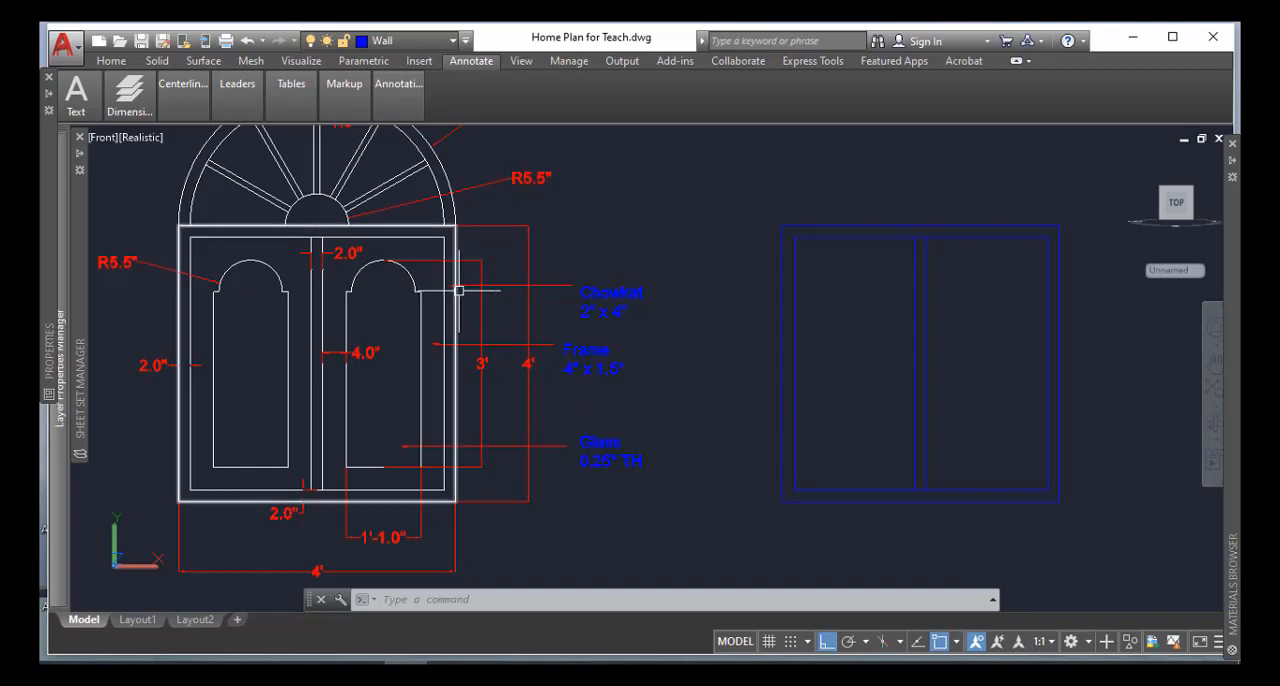
{"action": "mouse_move", "coordinate": [459, 290]}
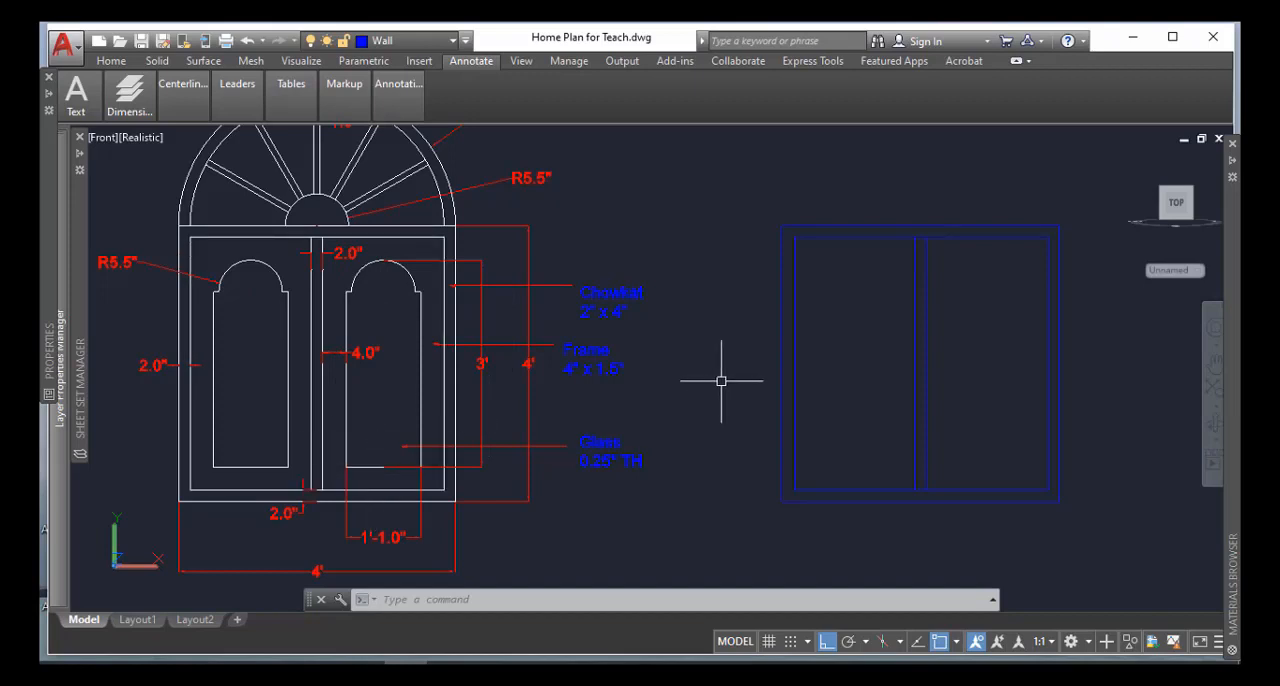
{"action": "type", "text": "c"}
{"action": "key", "text": "Return"}
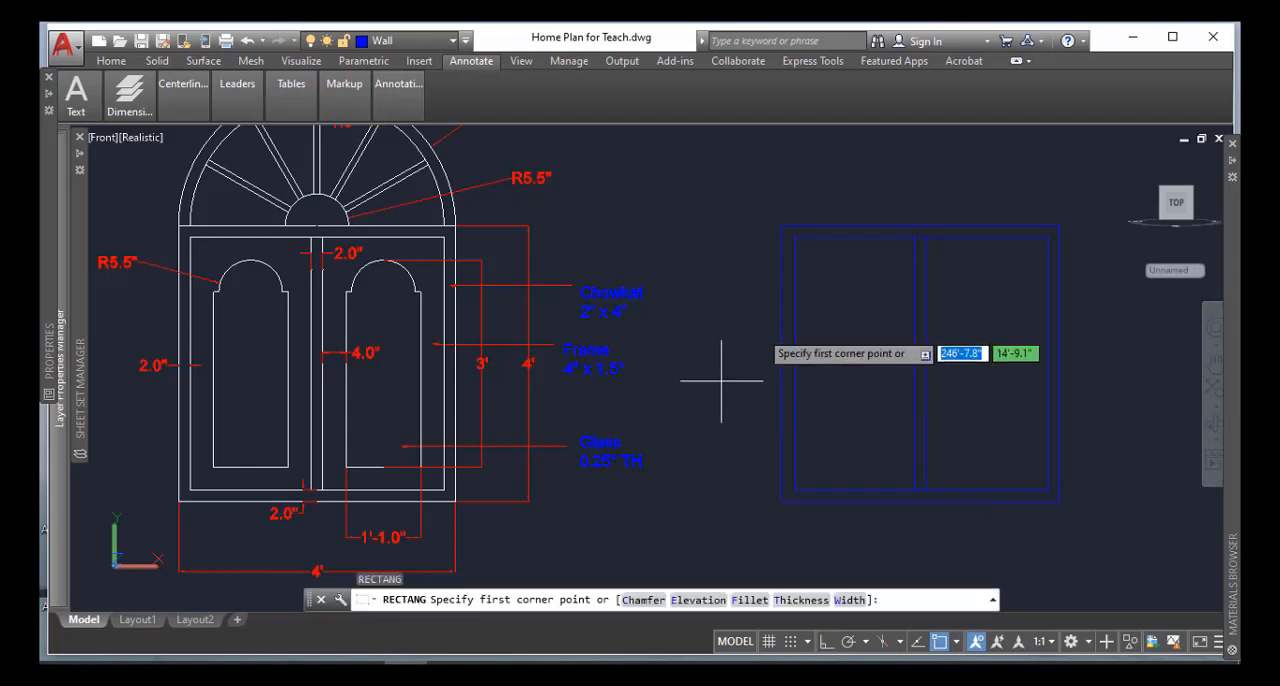
{"action": "left_click", "coordinate": [793, 238]}
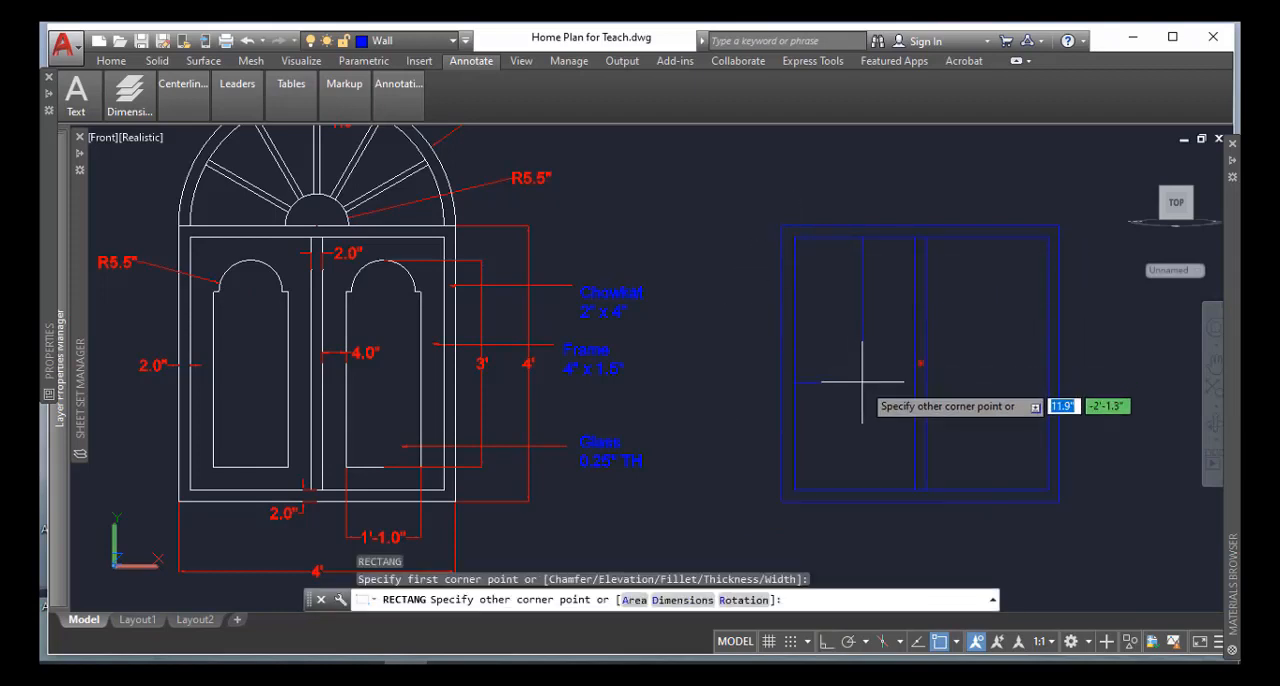
{"action": "type", "text": "@1'"}
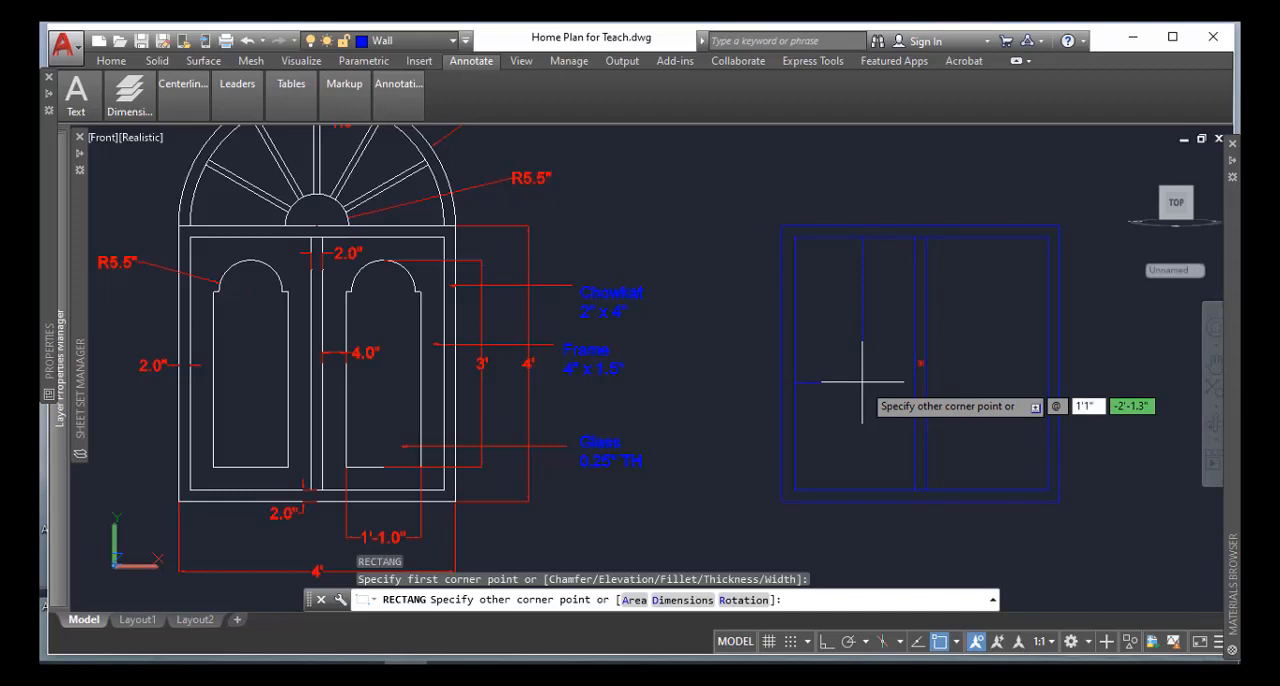
{"action": "key", "text": "Tab"}
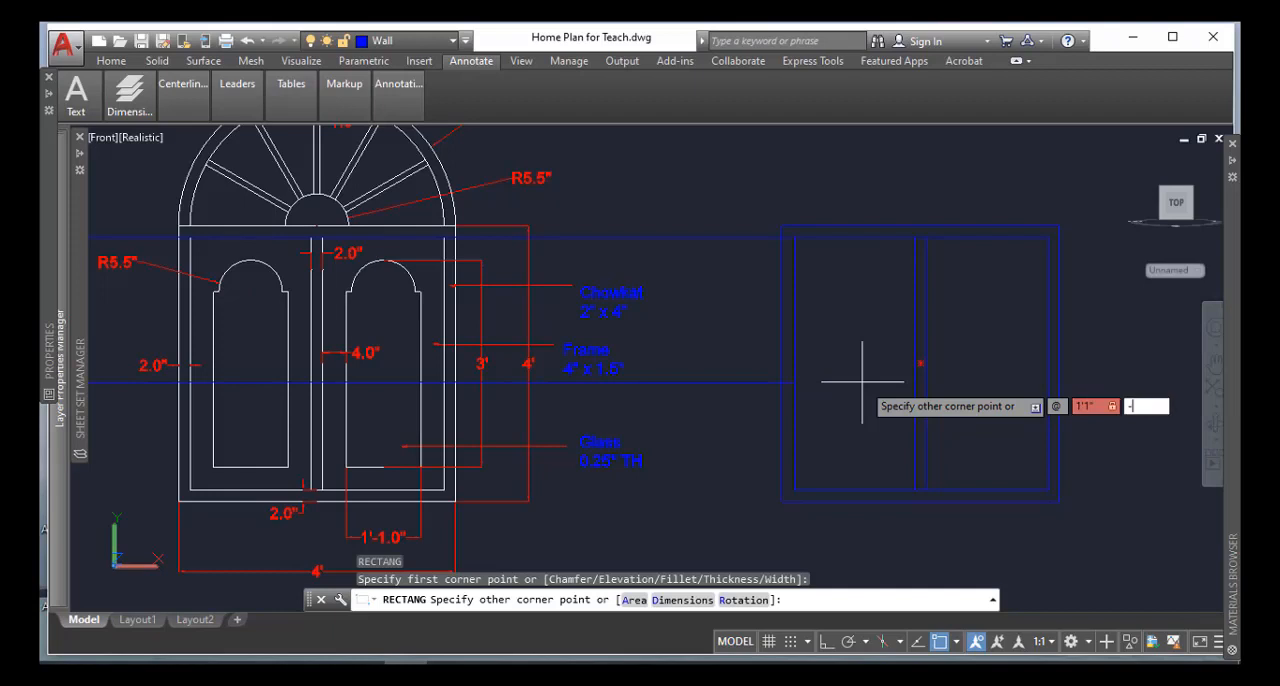
{"action": "type", "text": "-3'"}
{"action": "key", "text": "Return"}
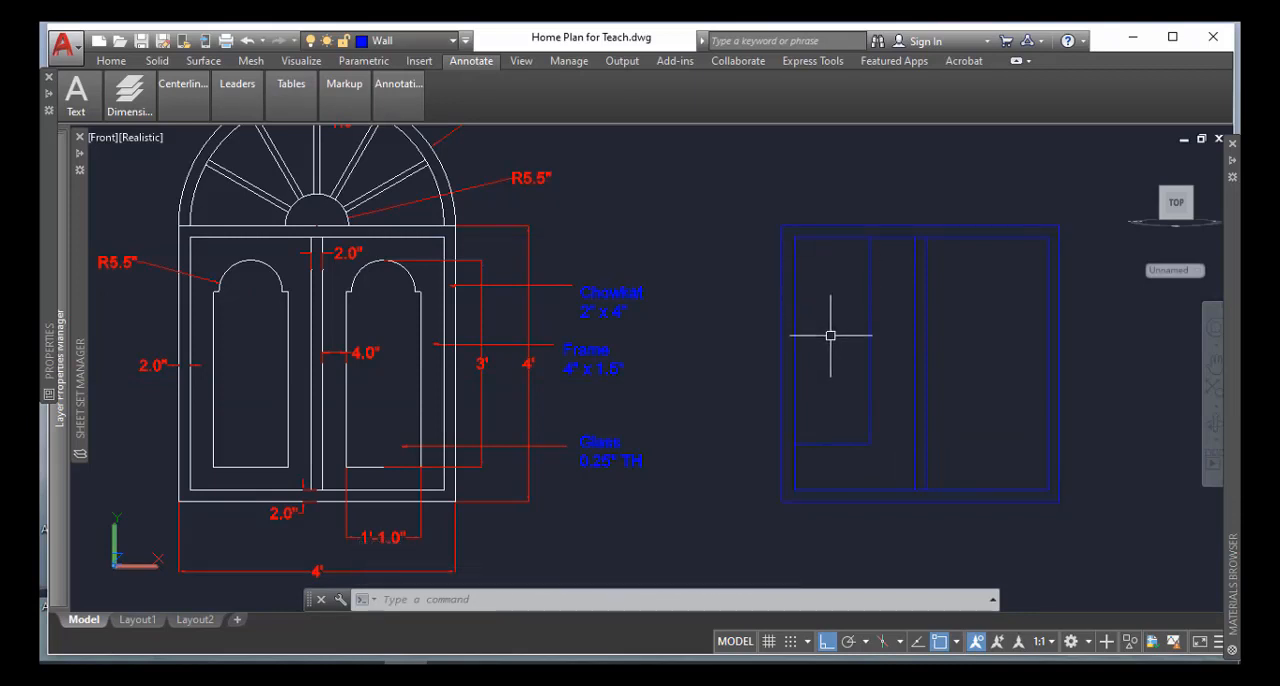
Move the 1'1" by 3' glass rectangle 4 inches horizontally to the right, away from the inner frame's left edge
{"action": "type", "text": "m"}
{"action": "key", "text": "Return"}
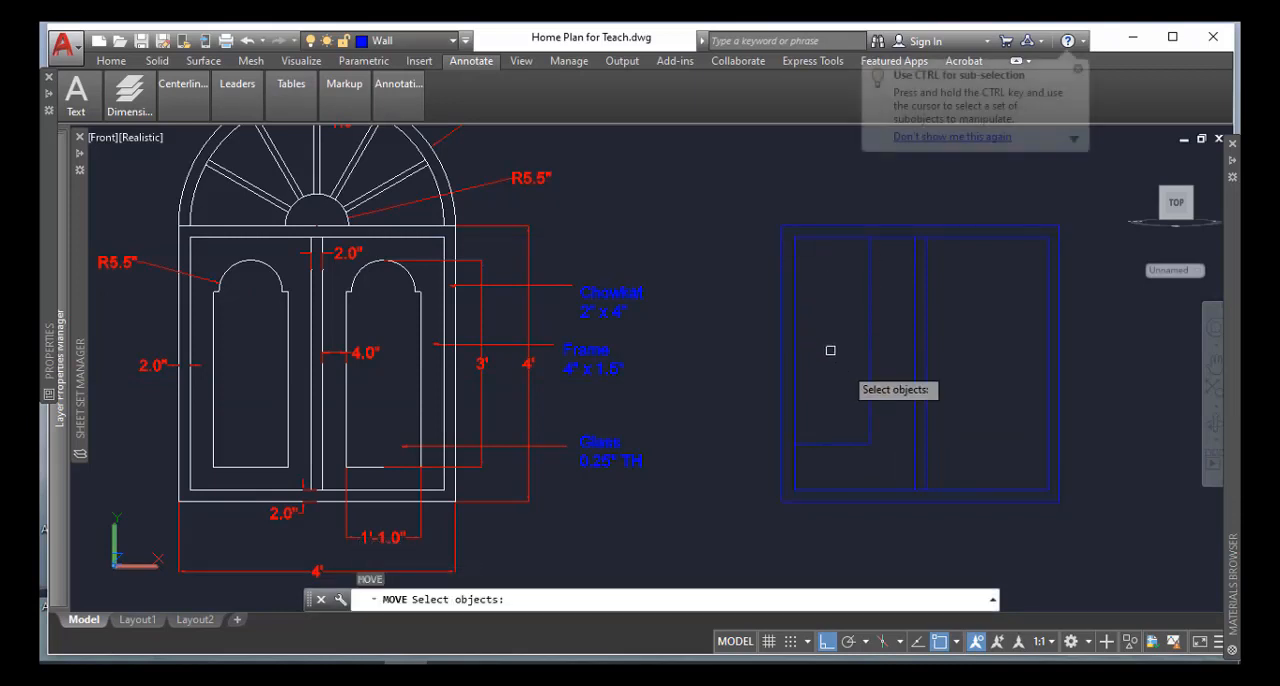
{"action": "left_click", "coordinate": [871, 378]}
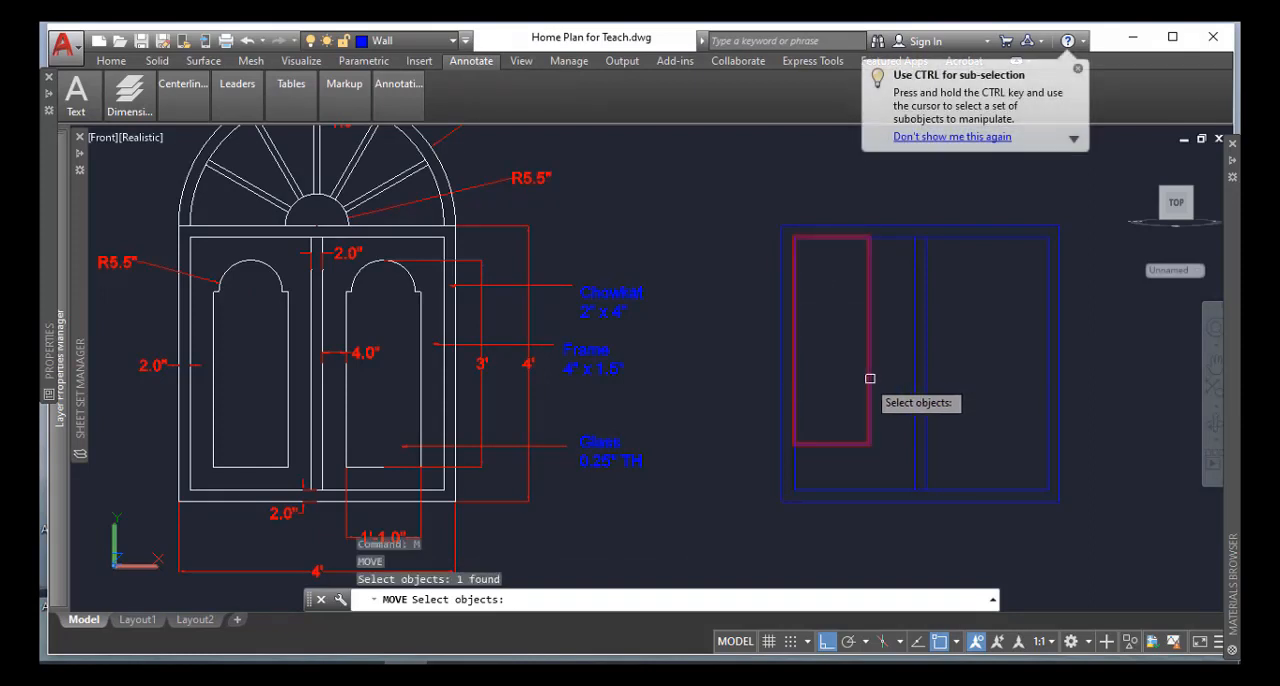
{"action": "key", "text": "Return"}
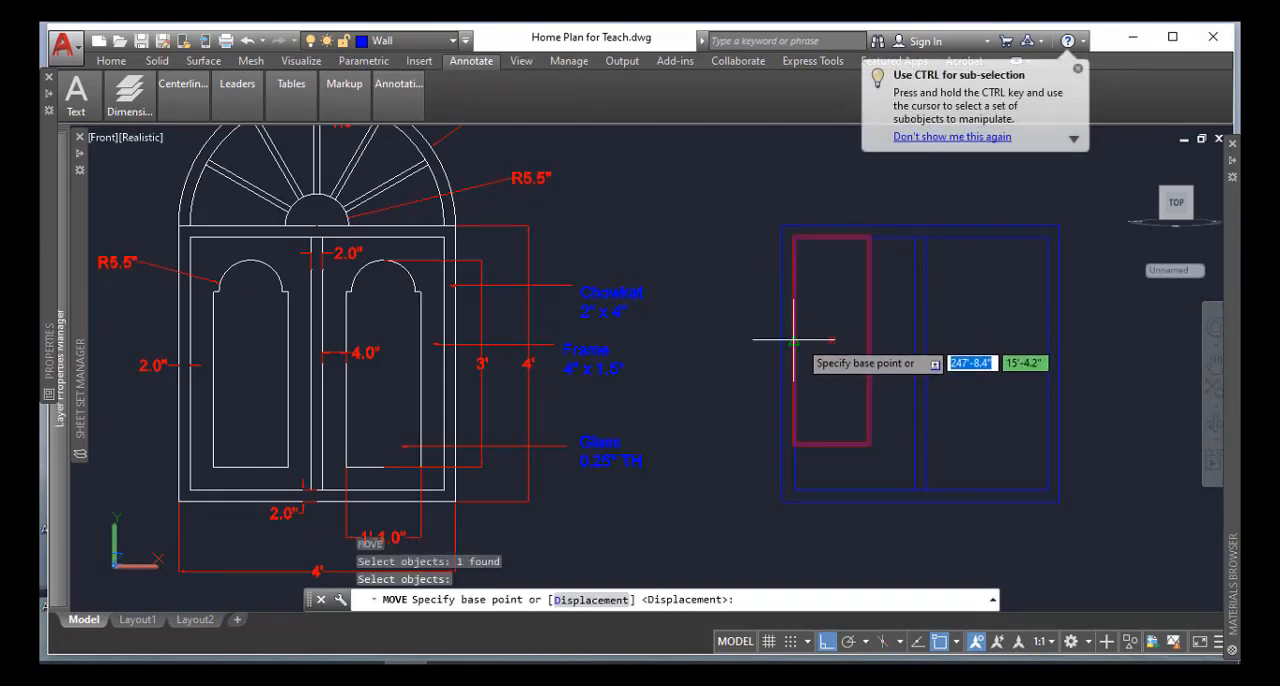
{"action": "left_click", "coordinate": [793, 340]}
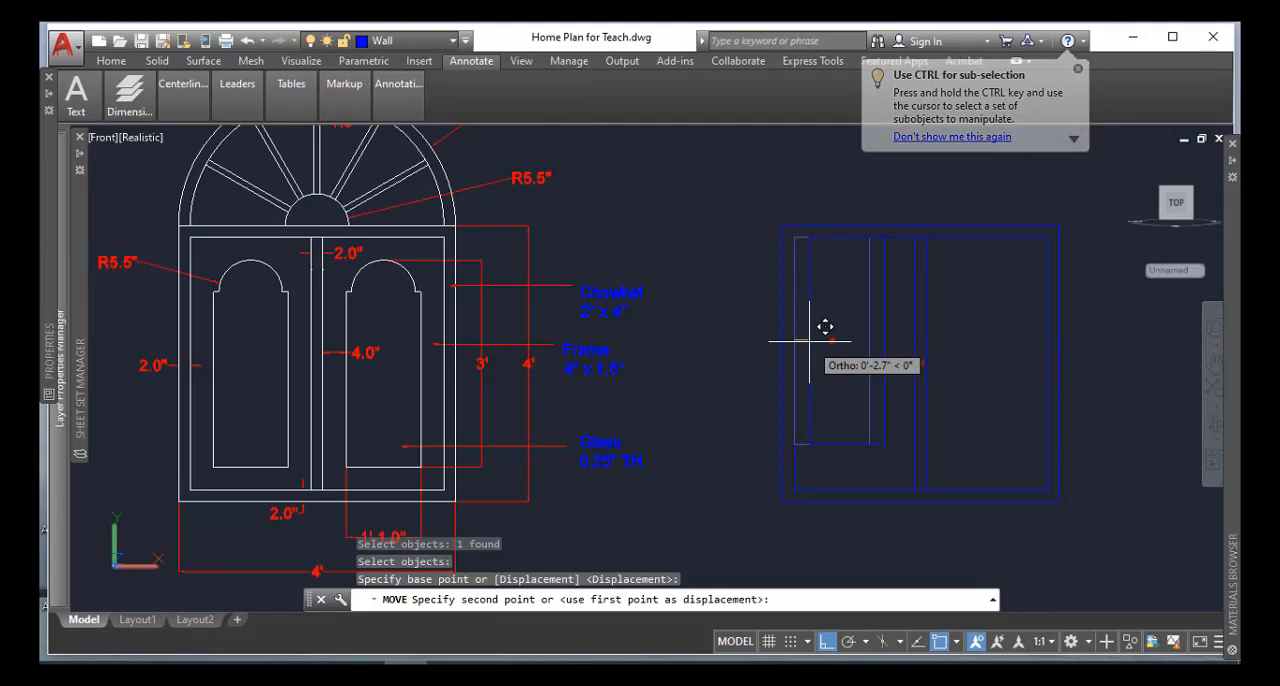
{"action": "type", "text": "4"}
{"action": "key", "text": "Return"}
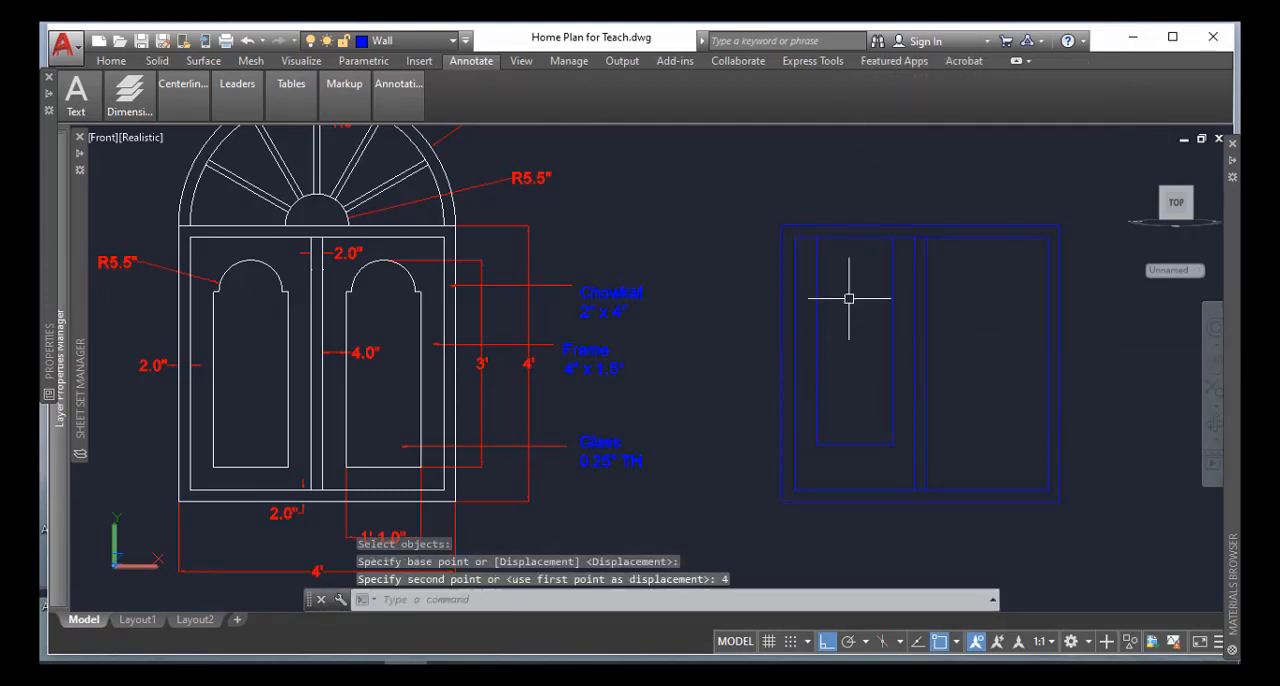
Move the glass rectangle 4 inches straight down from the inner frame's top edge
{"action": "key", "text": "Return"}
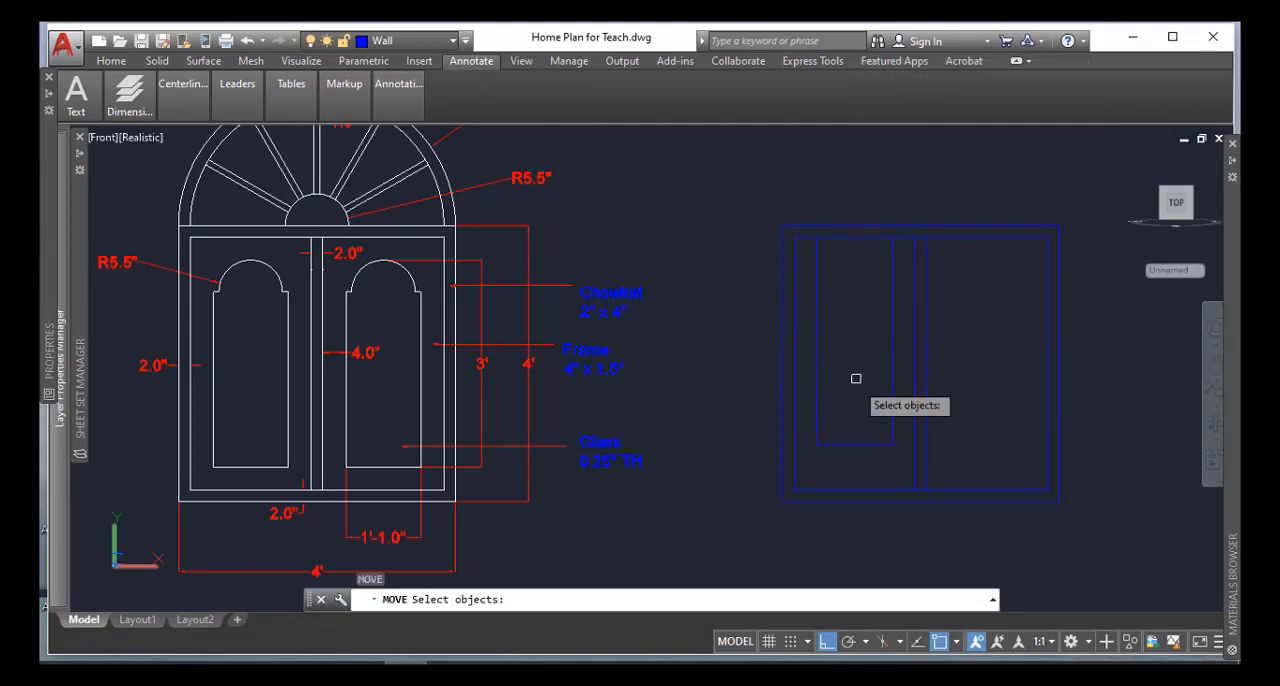
{"action": "left_click", "coordinate": [855, 427]}
{"action": "key", "text": "Return"}
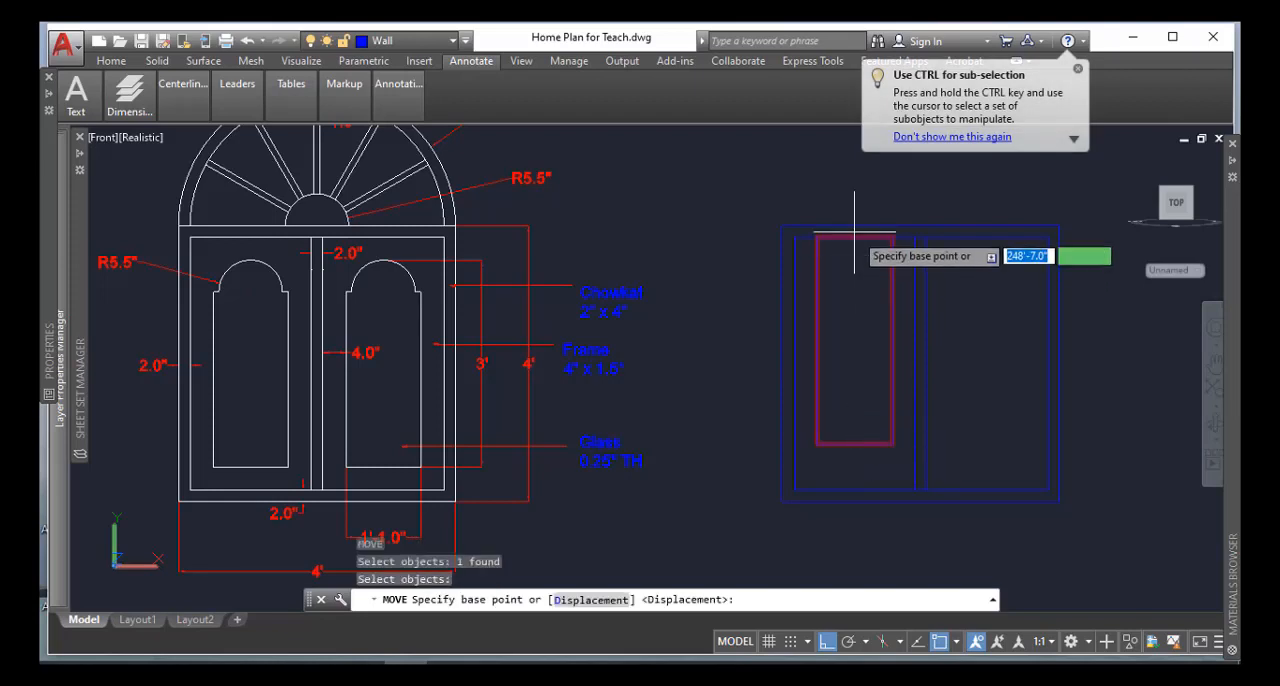
{"action": "left_click", "coordinate": [855, 237]}
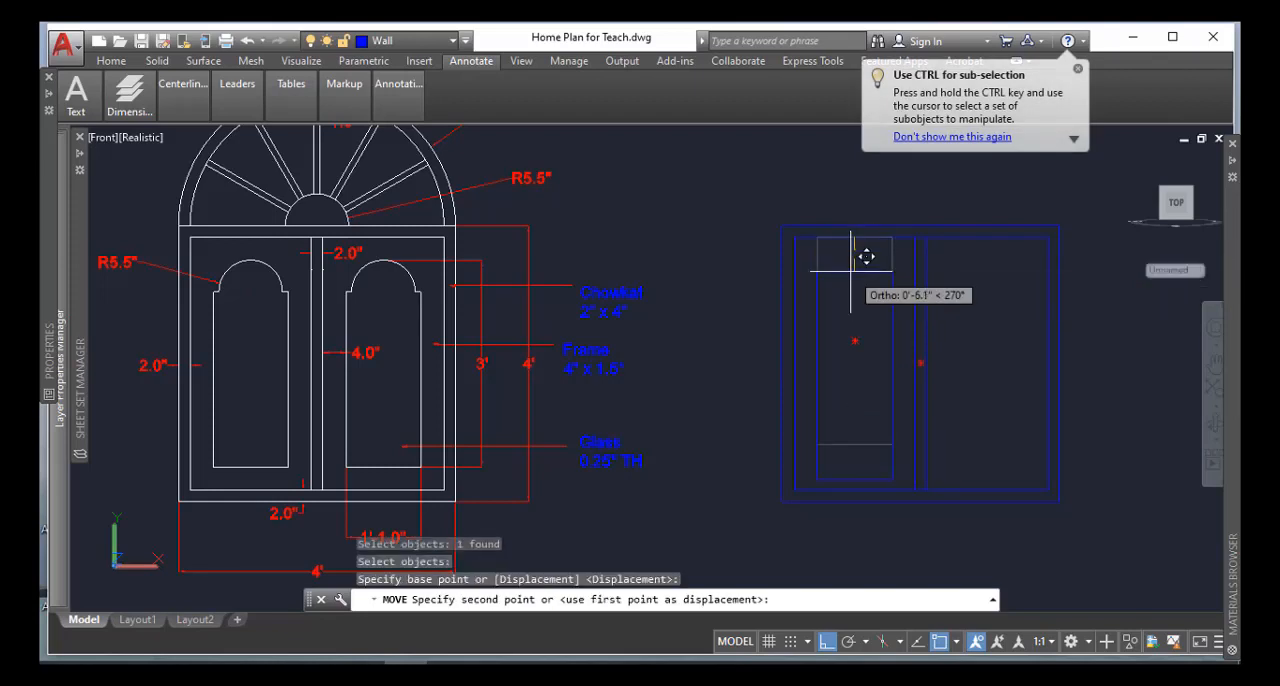
{"action": "type", "text": "4"}
{"action": "key", "text": "Return"}
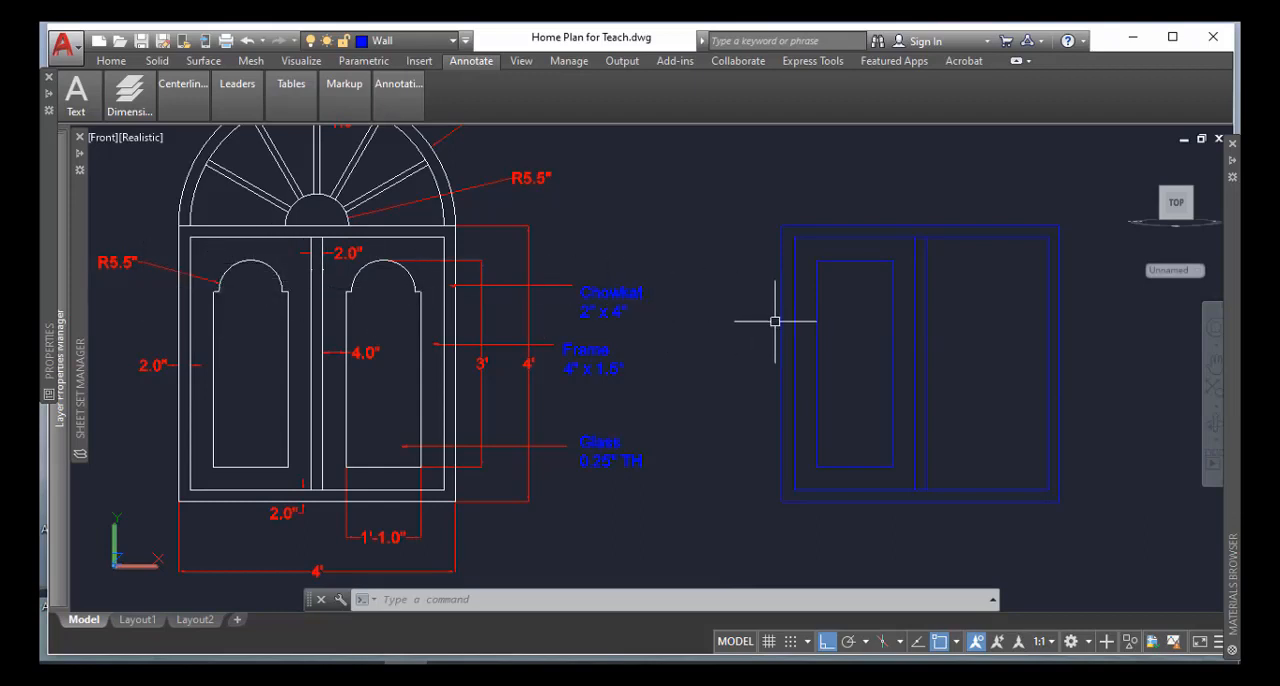
Draw a circle of radius 5.5 inches centred on the midpoint of the glass rectangle's top edge
{"action": "type", "text": "c"}
{"action": "key", "text": "Return"}
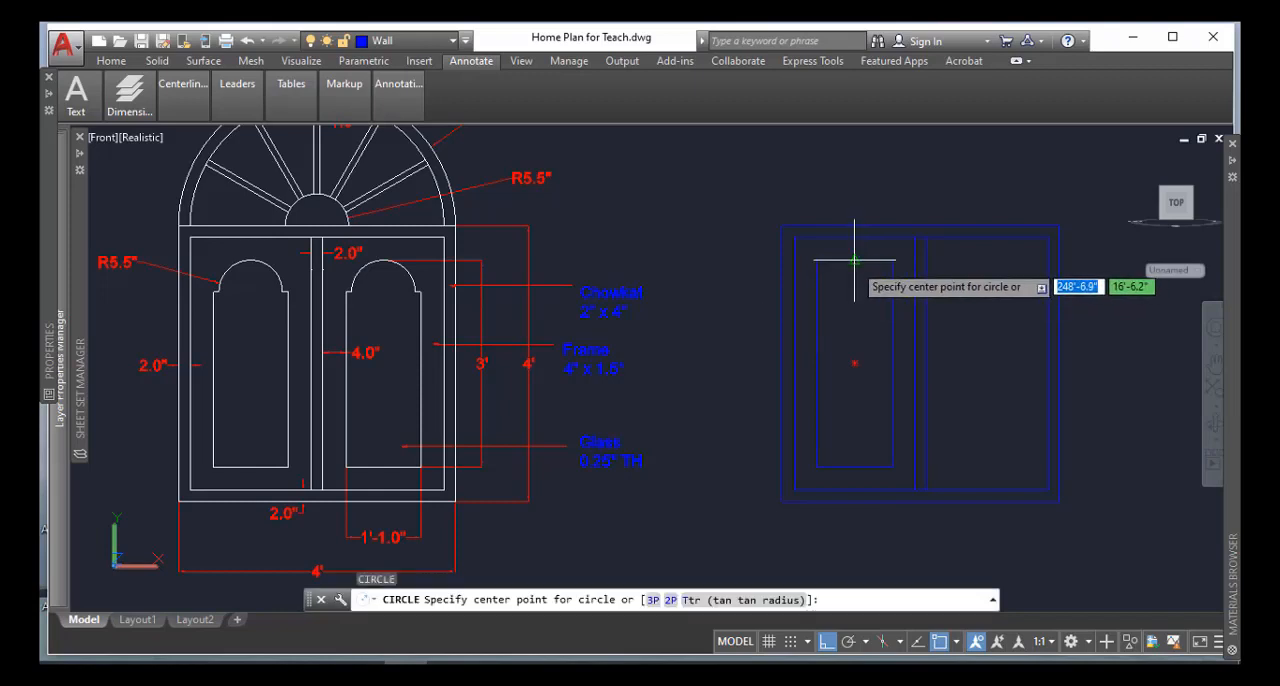
{"action": "left_click", "coordinate": [851, 264]}
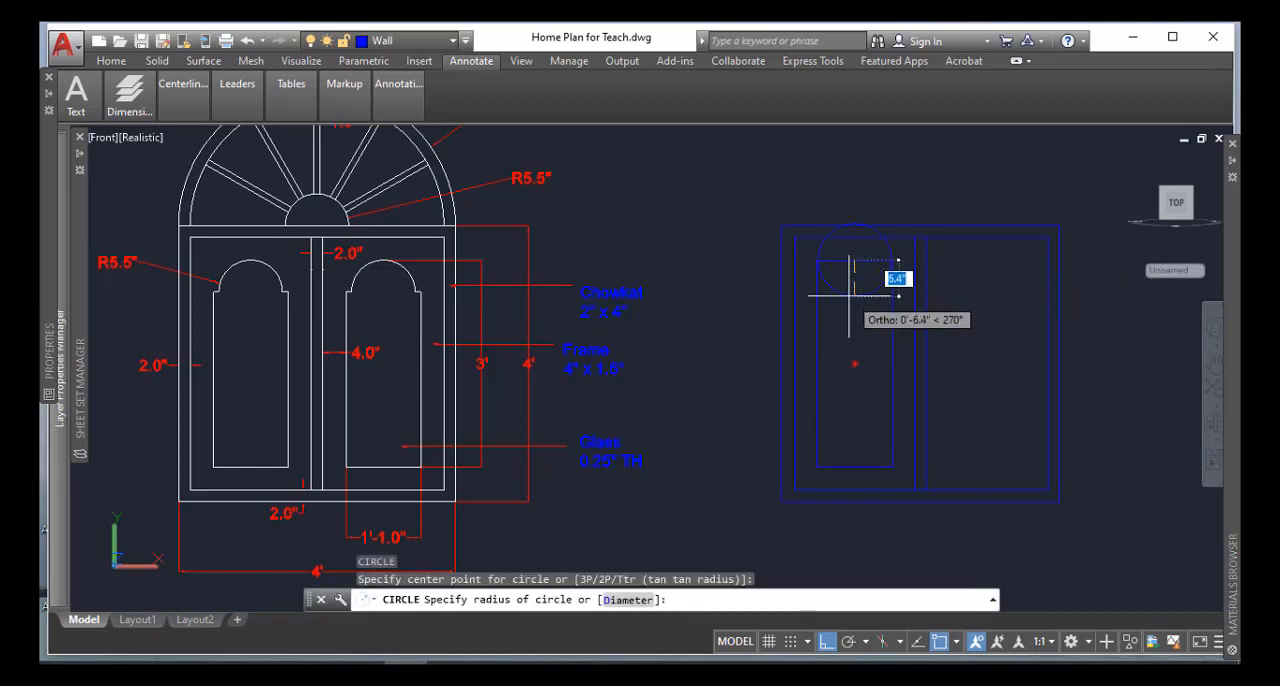
{"action": "key", "text": "BackSpace"}
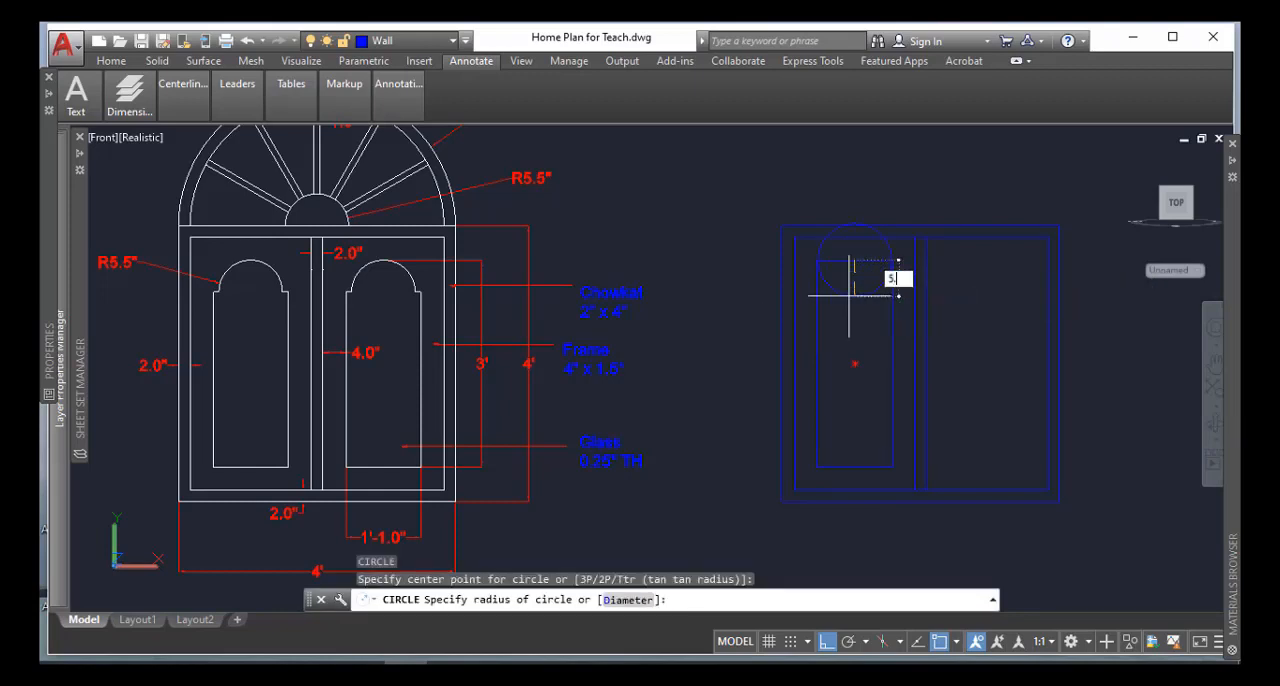
{"action": "type", "text": "5.5"}
{"action": "key", "text": "Return"}
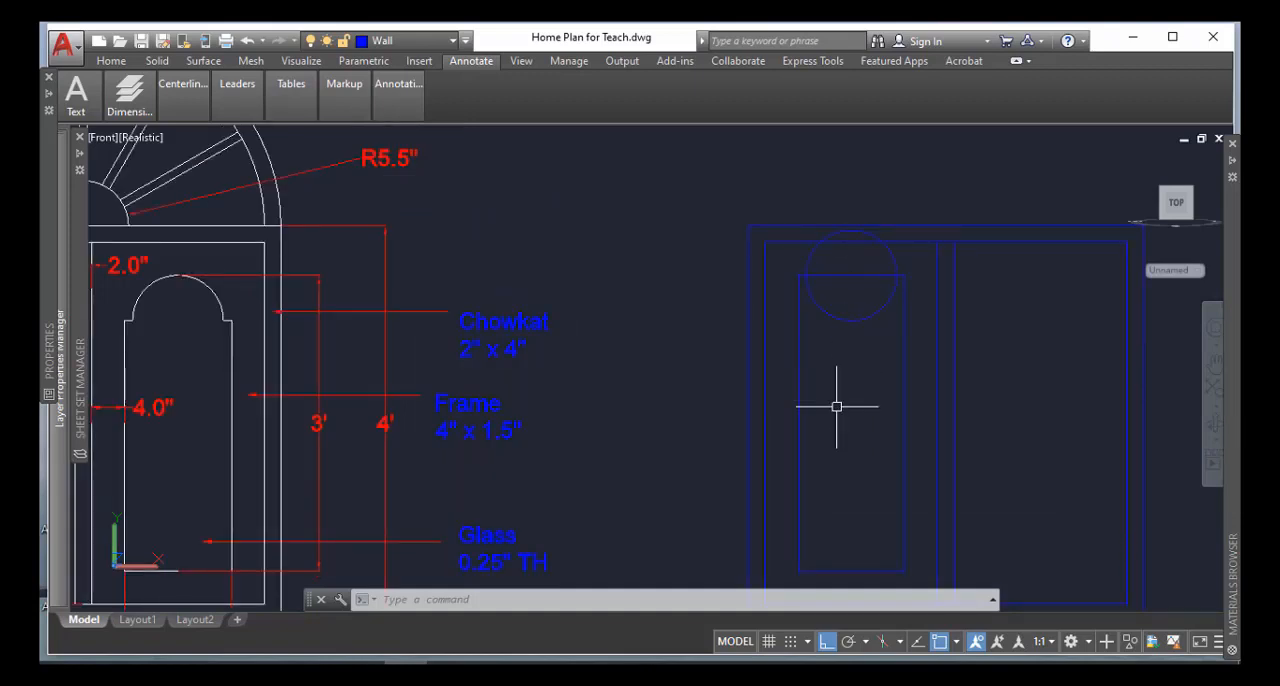
Move the circle straight down from its top quadrant to the midpoint of the glass rectangle's top edge
{"action": "key", "text": "Return"}
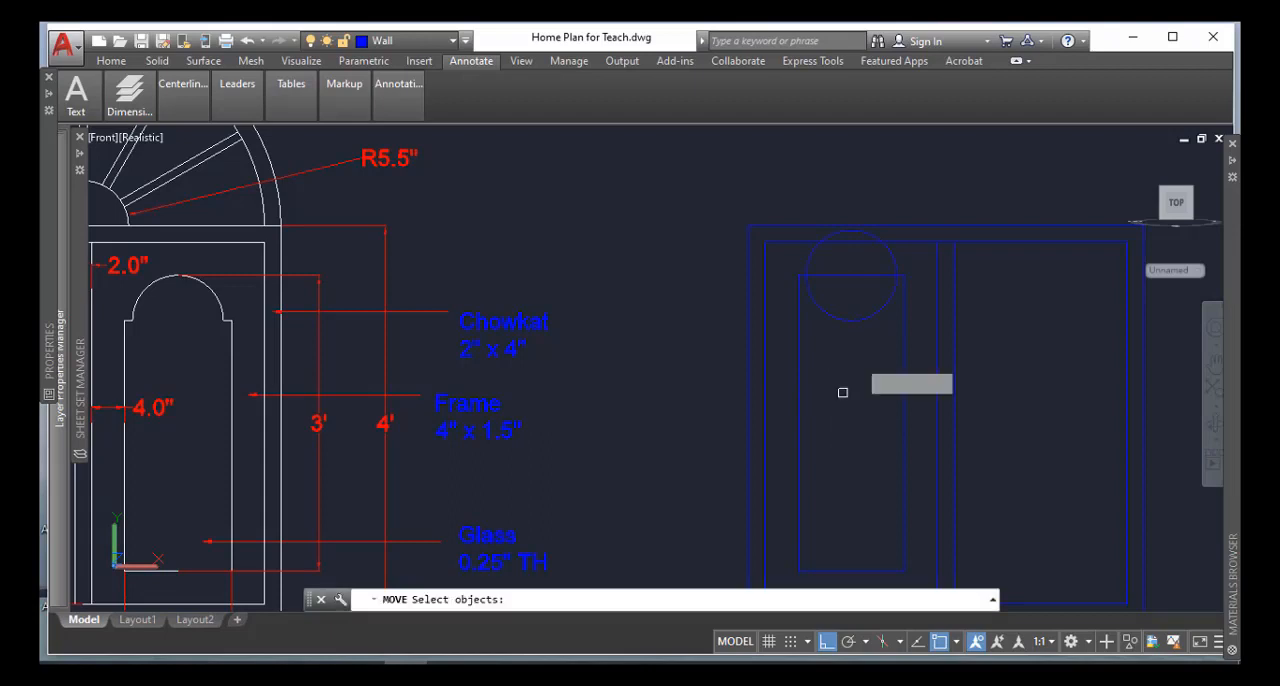
{"action": "left_click", "coordinate": [867, 320]}
{"action": "key", "text": "Return"}
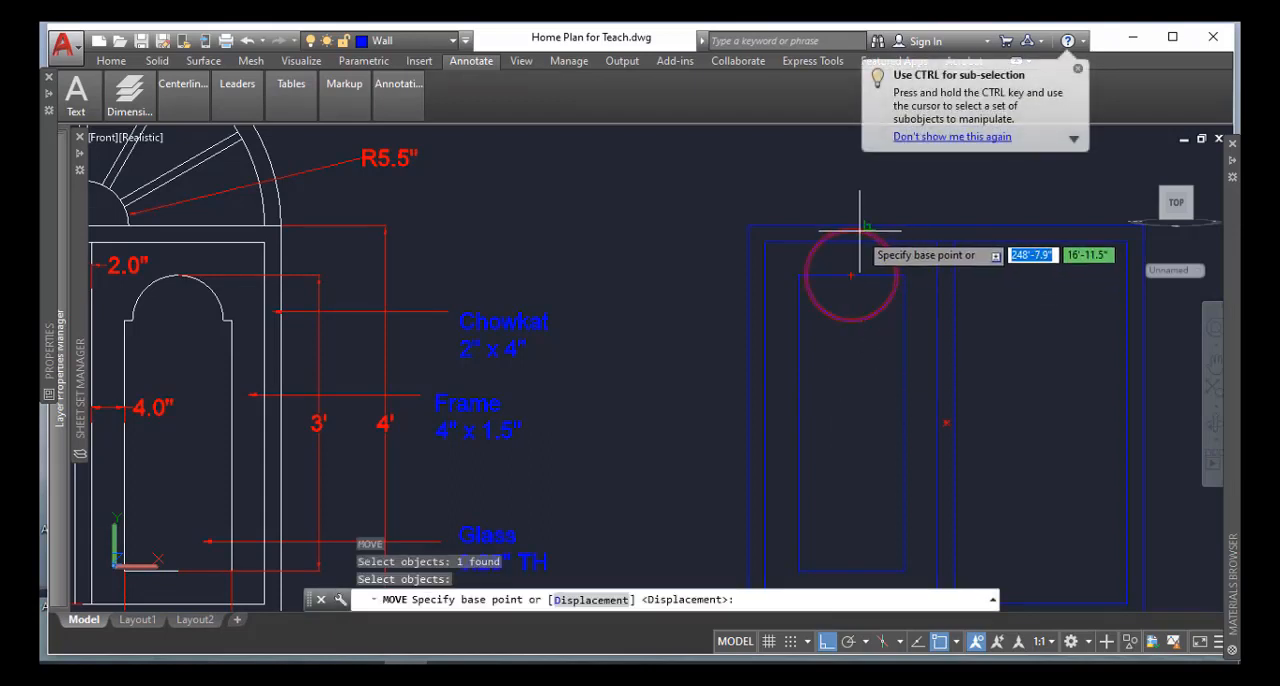
{"action": "left_click", "coordinate": [851, 231]}
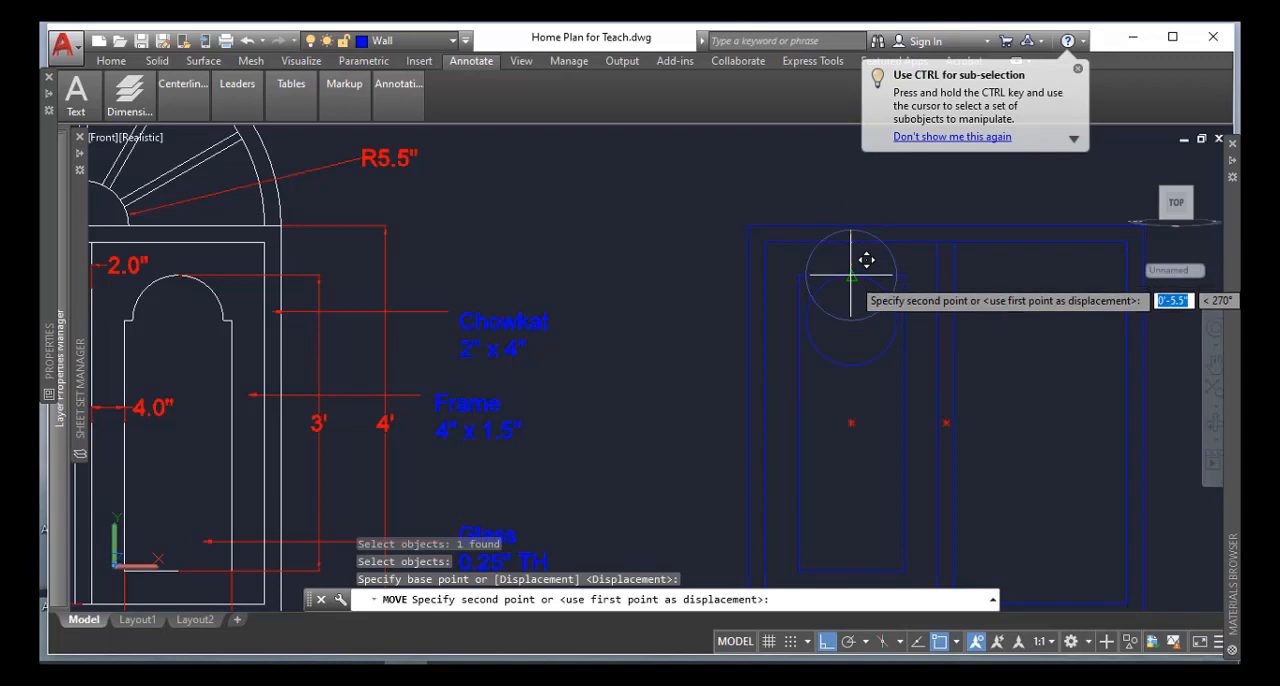
{"action": "left_click", "coordinate": [854, 309]}
Draw a short horizontal line from the circle's right quadrant to the glass rectangle's right edge
{"action": "middle_click_drag", "start_coordinate": [861, 401], "coordinate": [839, 367]}
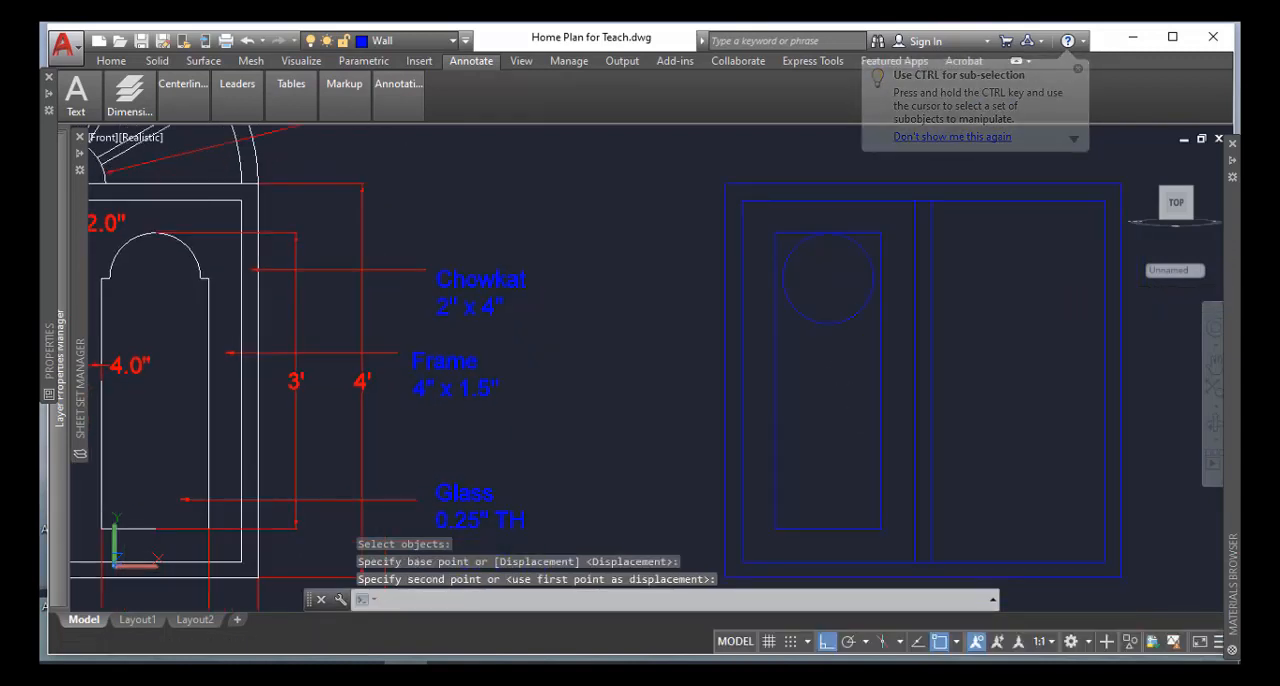
{"action": "type", "text": "l"}
{"action": "key", "text": "Return"}
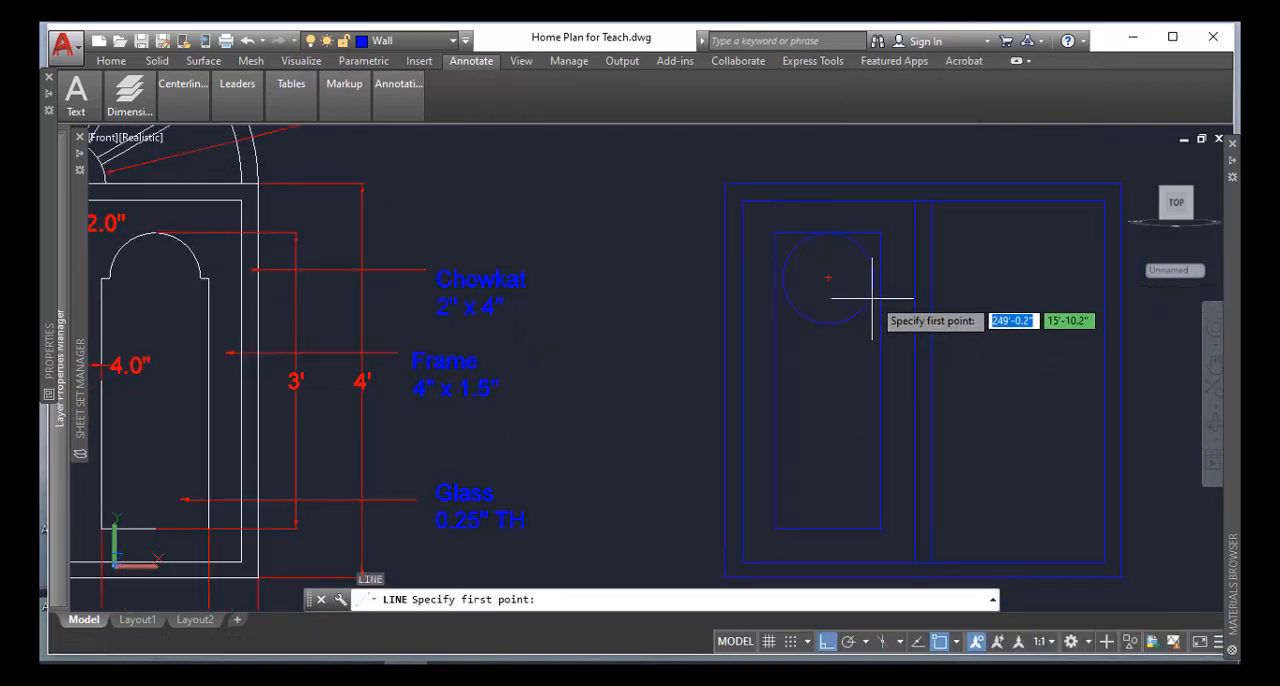
{"action": "left_click", "coordinate": [874, 278]}
{"action": "left_click", "coordinate": [881, 278]}
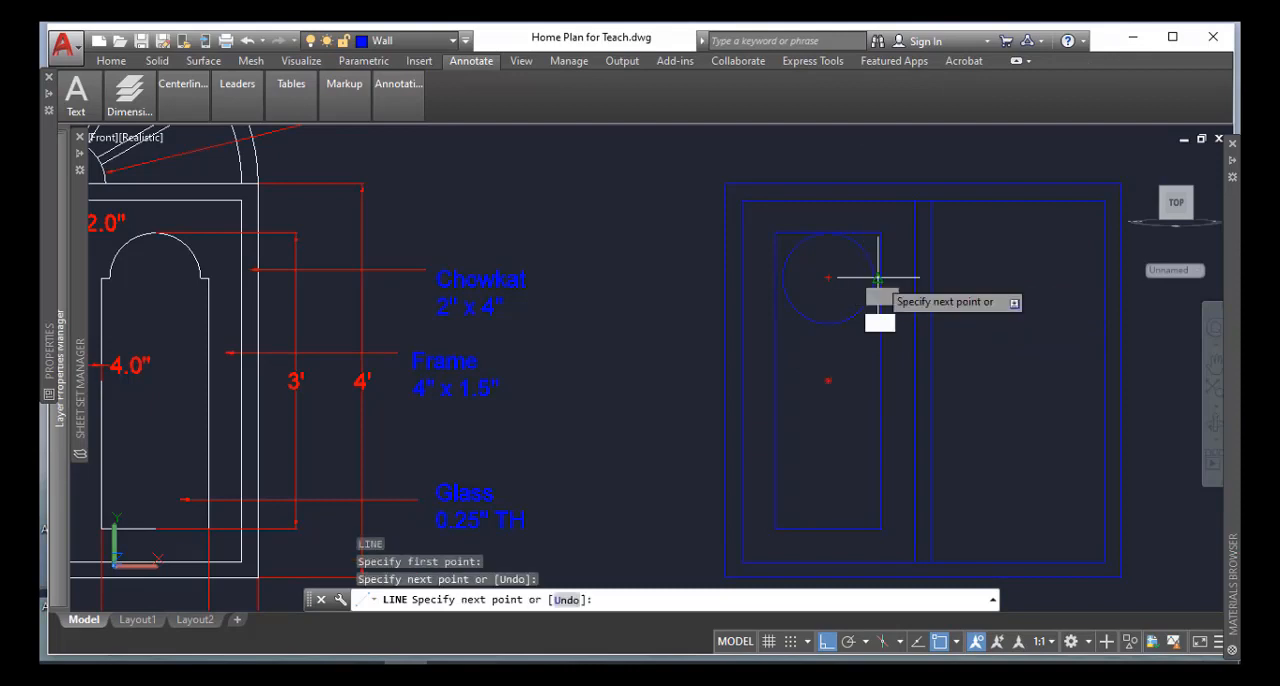
{"action": "key", "text": "Return"}
Draw a matching short horizontal line from the glass rectangle's left edge to the circle's left quadrant
{"action": "scroll", "coordinate": [813, 268], "scroll_direction": "up", "scroll_amount": 2}
{"action": "scroll", "coordinate": [812, 275], "scroll_direction": "up", "scroll_amount": 2}
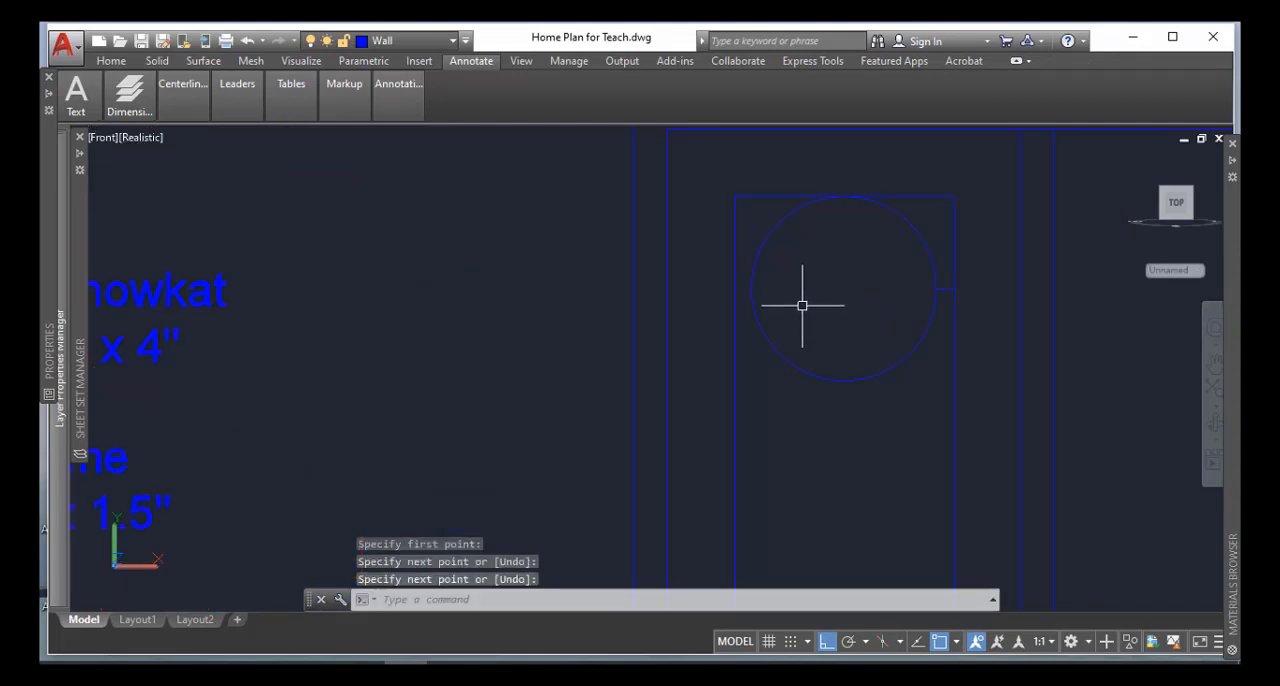
{"action": "key", "text": "Return"}
{"action": "left_click", "coordinate": [735, 288]}
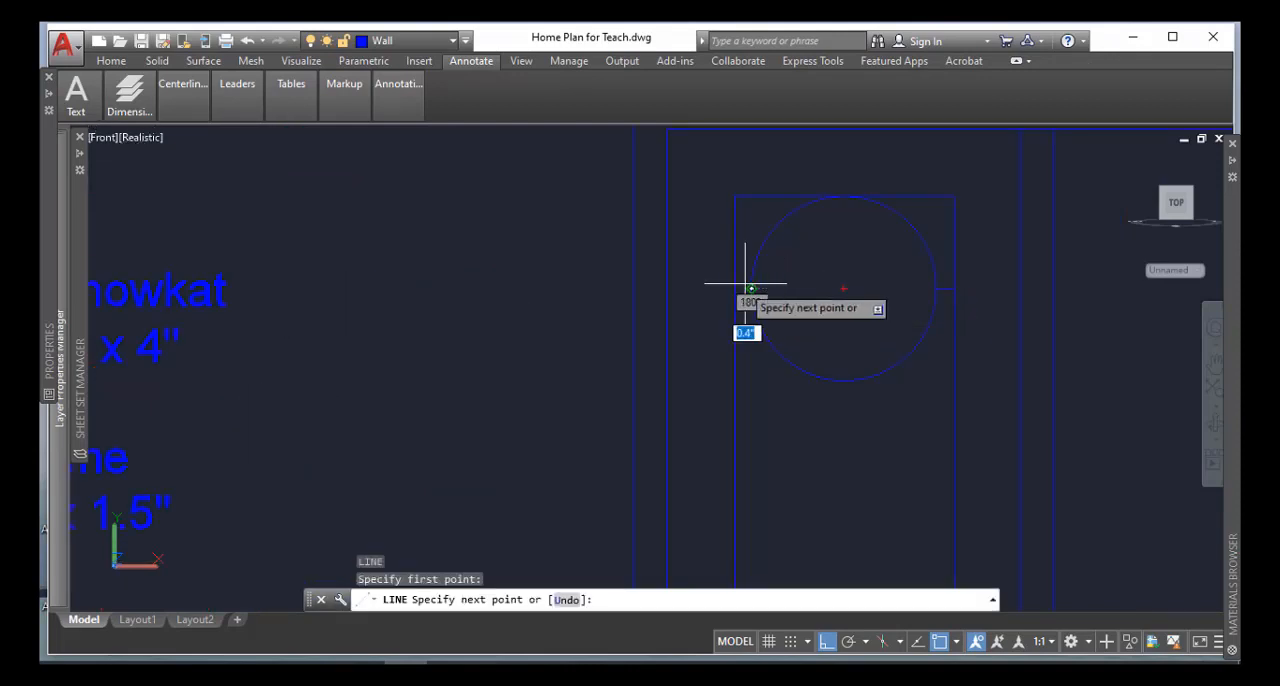
{"action": "left_click", "coordinate": [749, 288]}
{"action": "key", "text": "Return"}
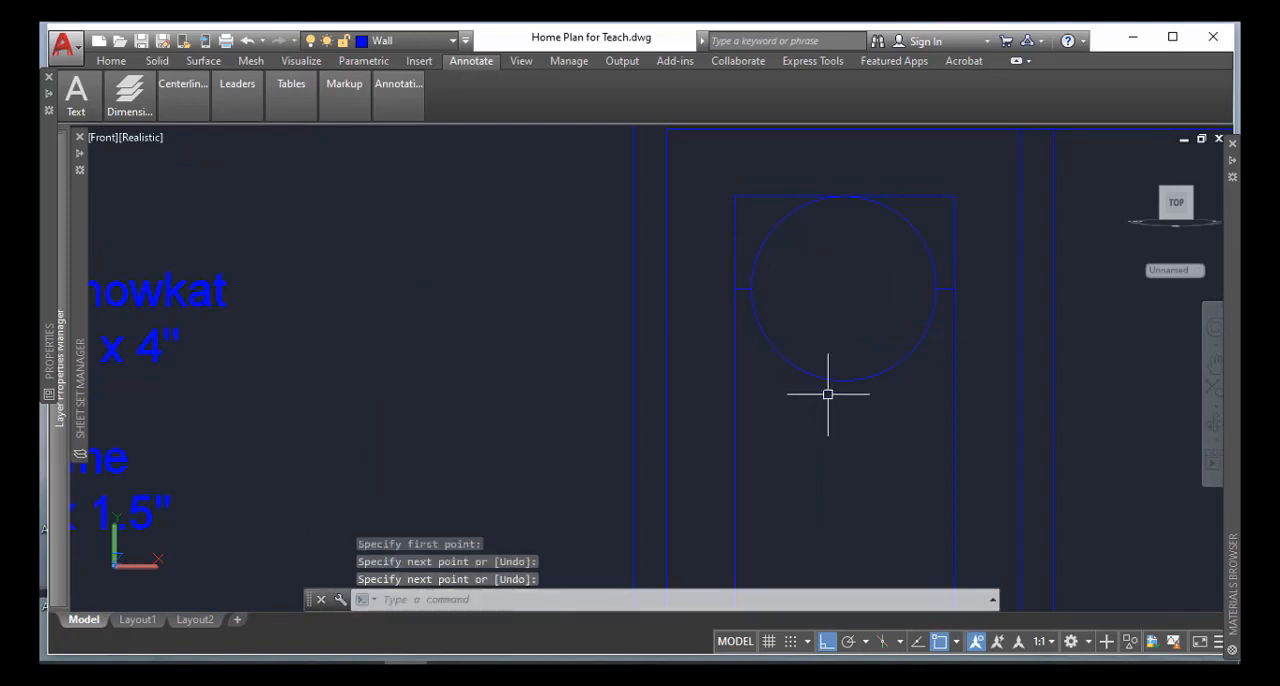
Trim away the lower half of the circle below the two short horizontal lines, leaving the arch
{"action": "type", "text": "tr"}
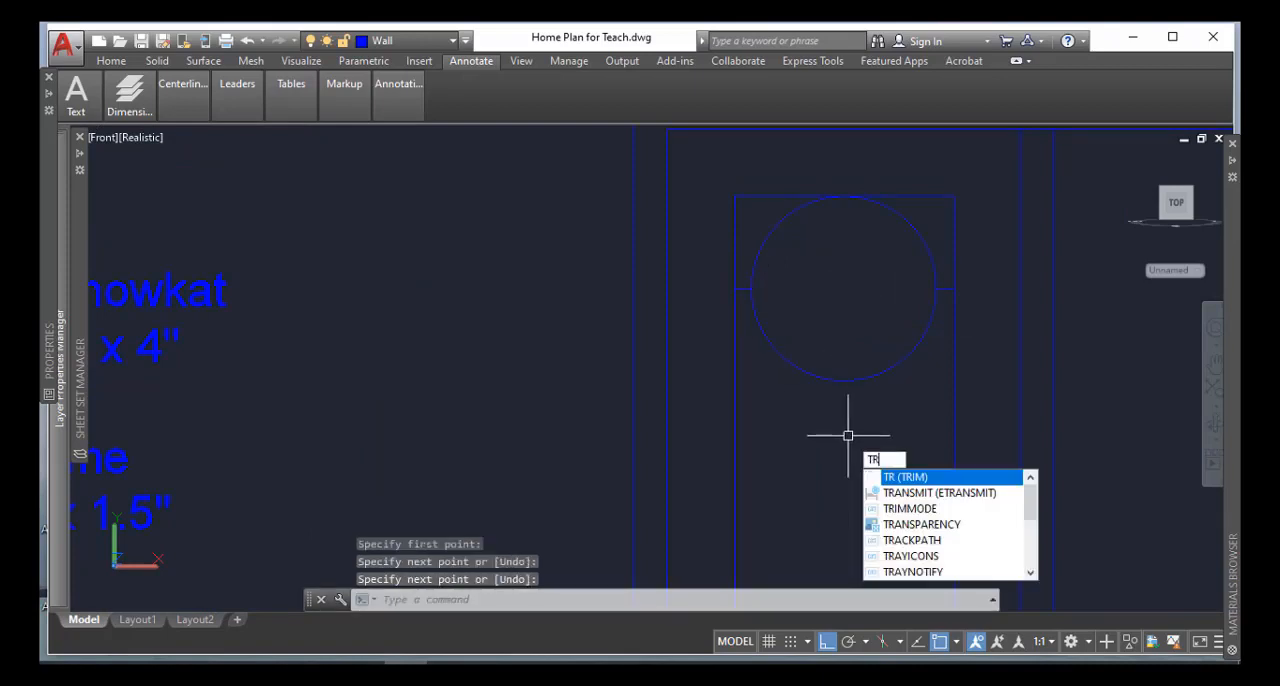
{"action": "key", "text": "Return"}
{"action": "key", "text": "Return"}
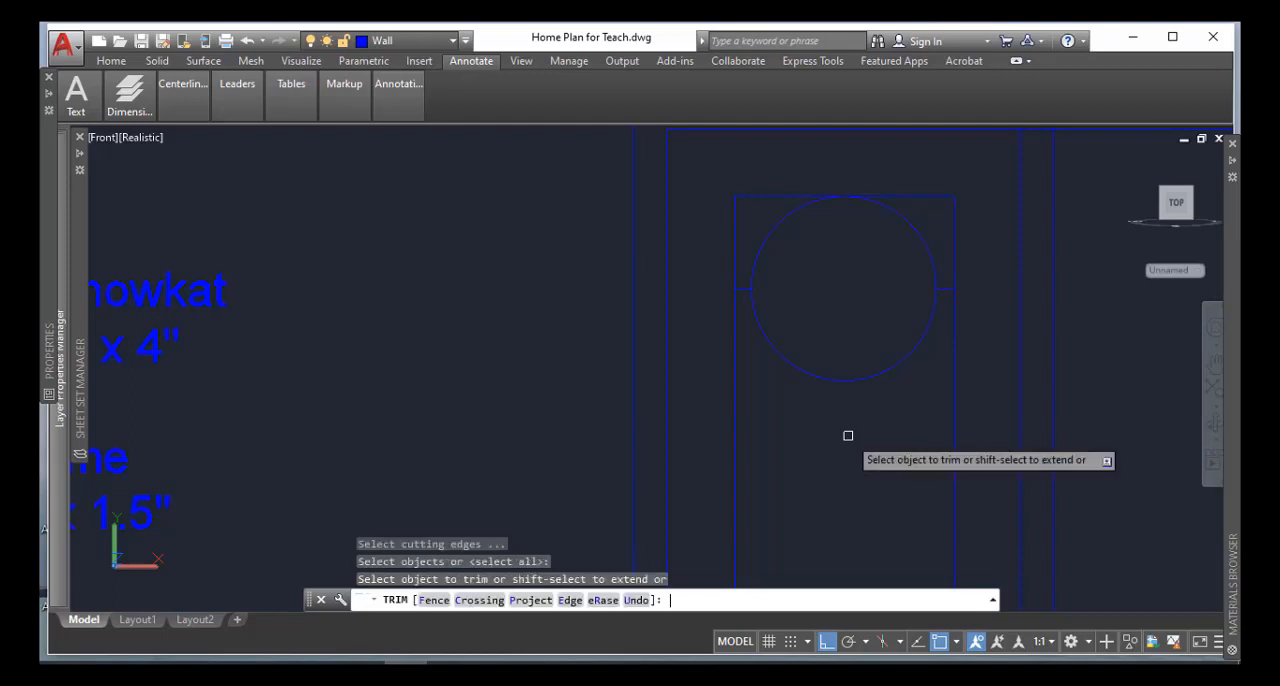
{"action": "left_click", "coordinate": [910, 340]}
{"action": "left_click", "coordinate": [772, 352]}
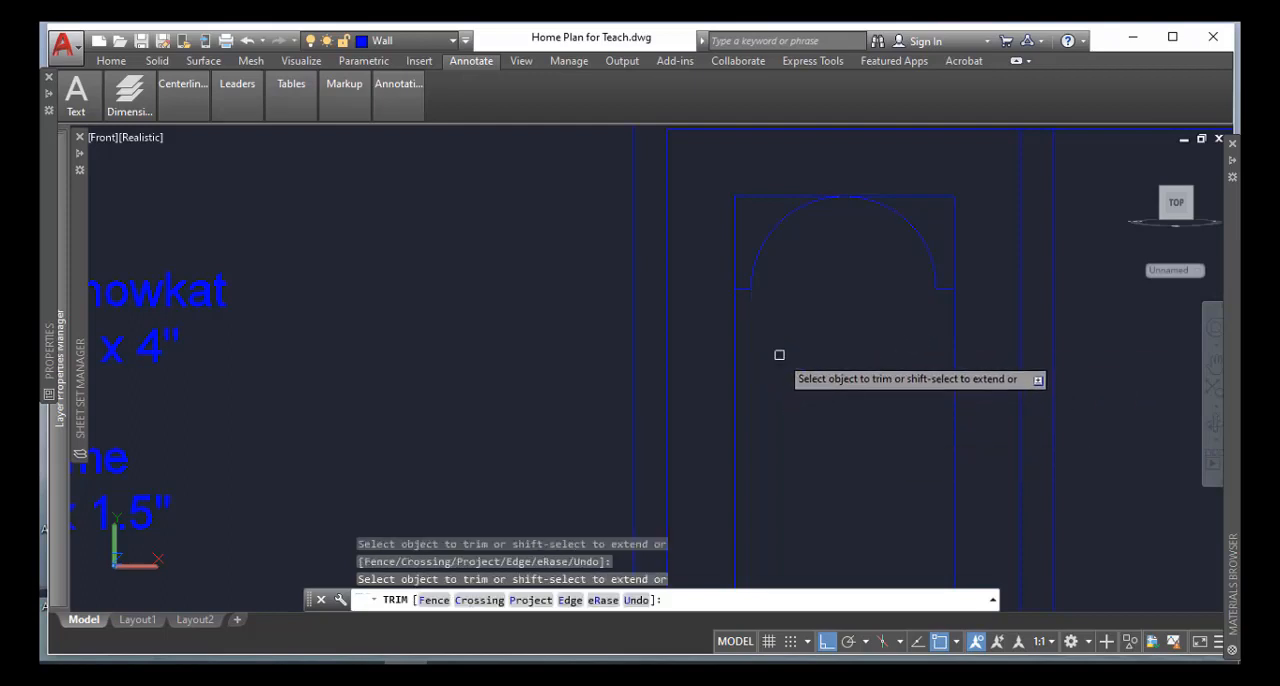
Trim the glass rectangle's two upper corners outside the arch and erase the leftover piece of its top edge
{"action": "left_click", "coordinate": [775, 178]}
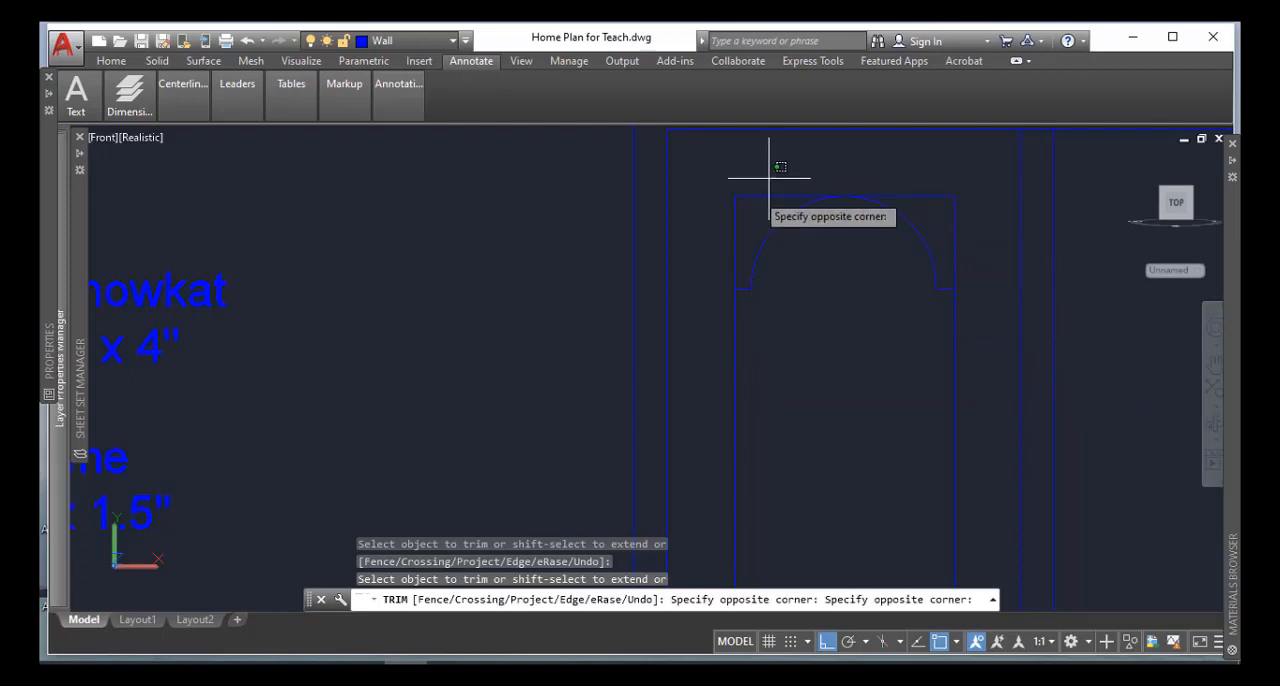
{"action": "left_click", "coordinate": [718, 220]}
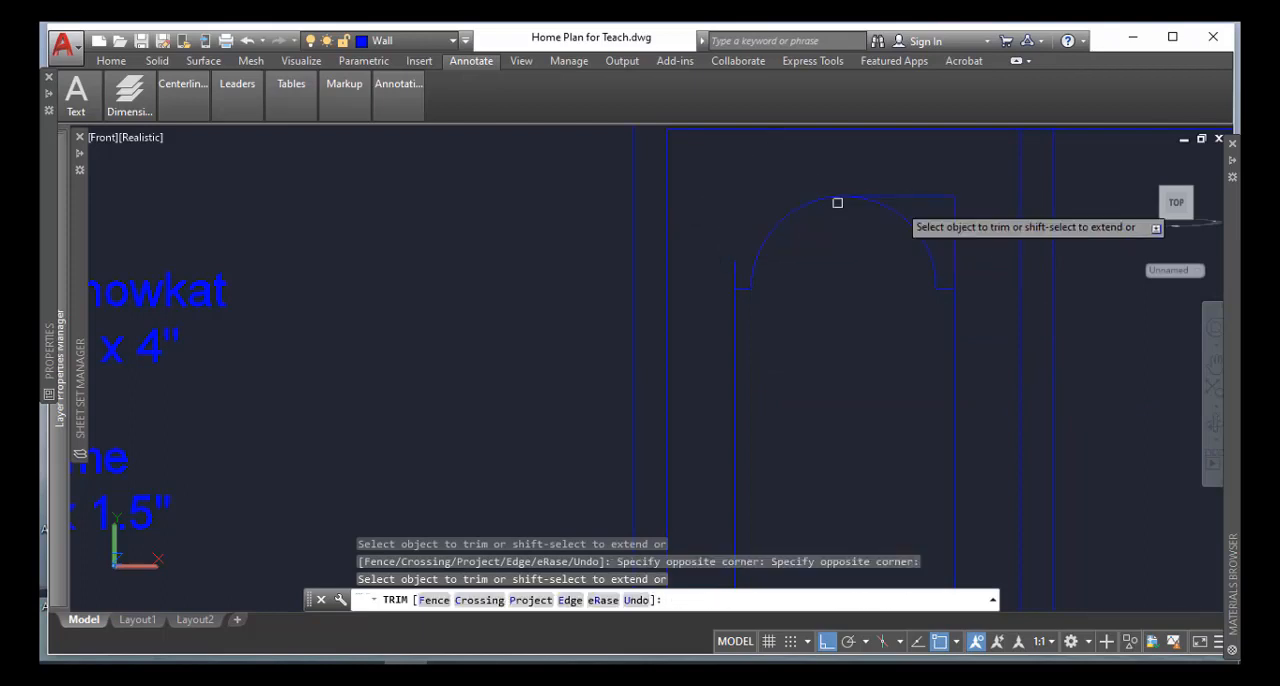
{"action": "left_click", "coordinate": [989, 174]}
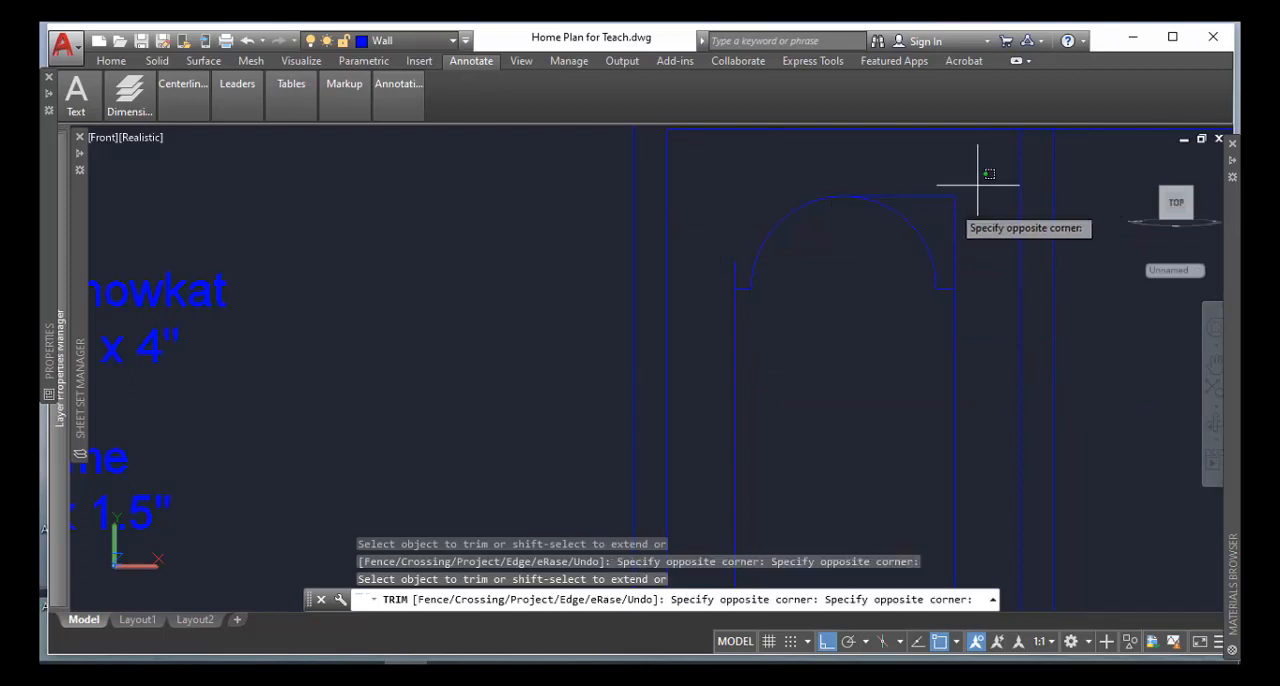
{"action": "left_click", "coordinate": [935, 223]}
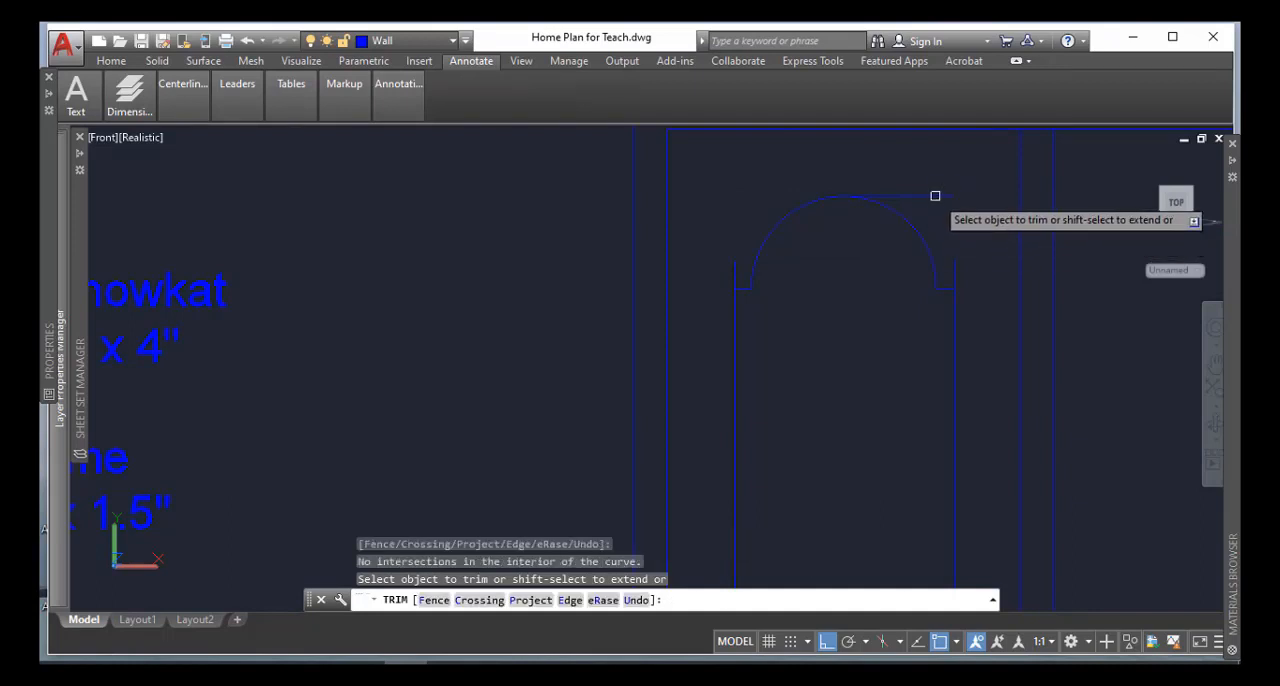
{"action": "key", "text": "Return"}
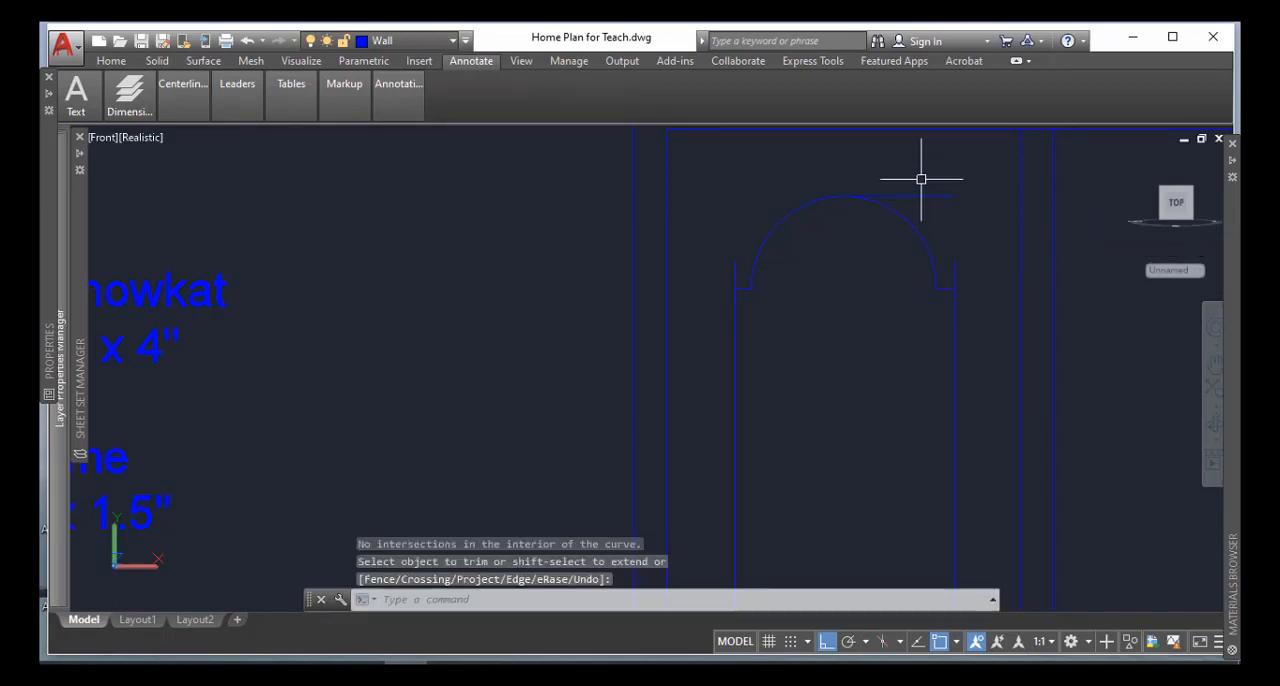
{"action": "left_click", "coordinate": [924, 194]}
{"action": "key", "text": "Delete"}
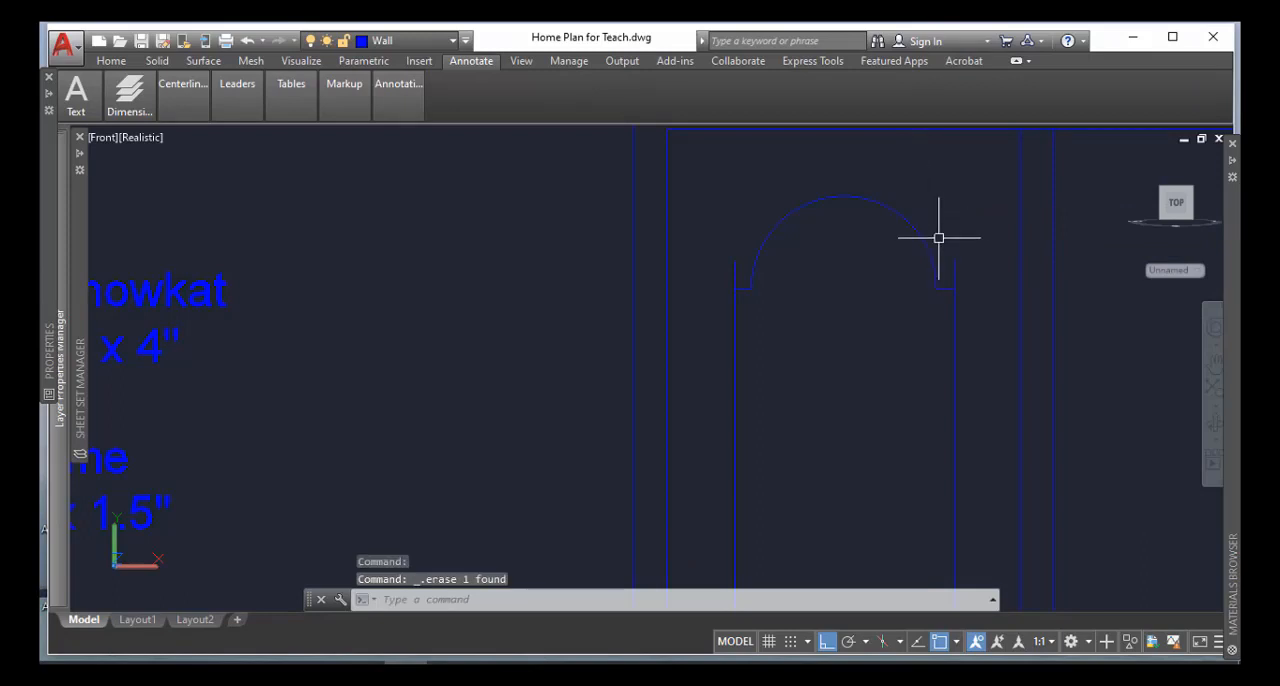
Trim the leftover vertical stubs on both sides of the glass panel above the short shoulder lines
{"action": "type", "text": "tr"}
{"action": "key", "text": "Return"}
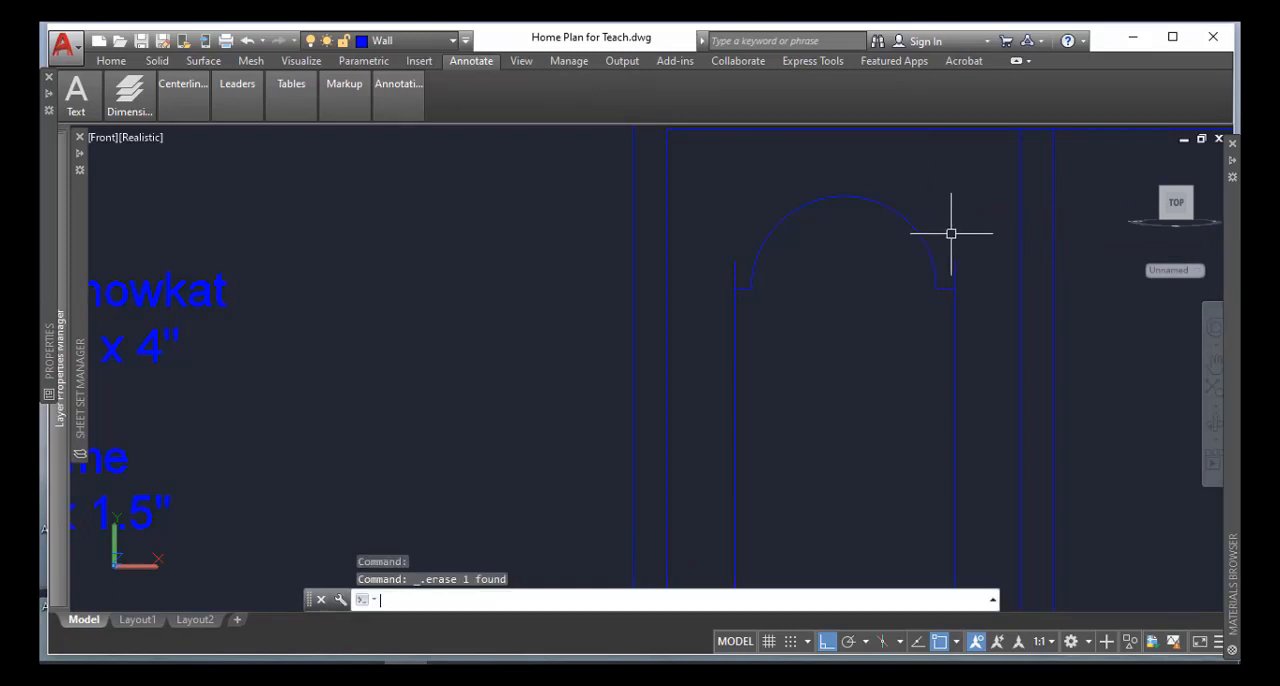
{"action": "key", "text": "Return"}
{"action": "left_click", "coordinate": [956, 270]}
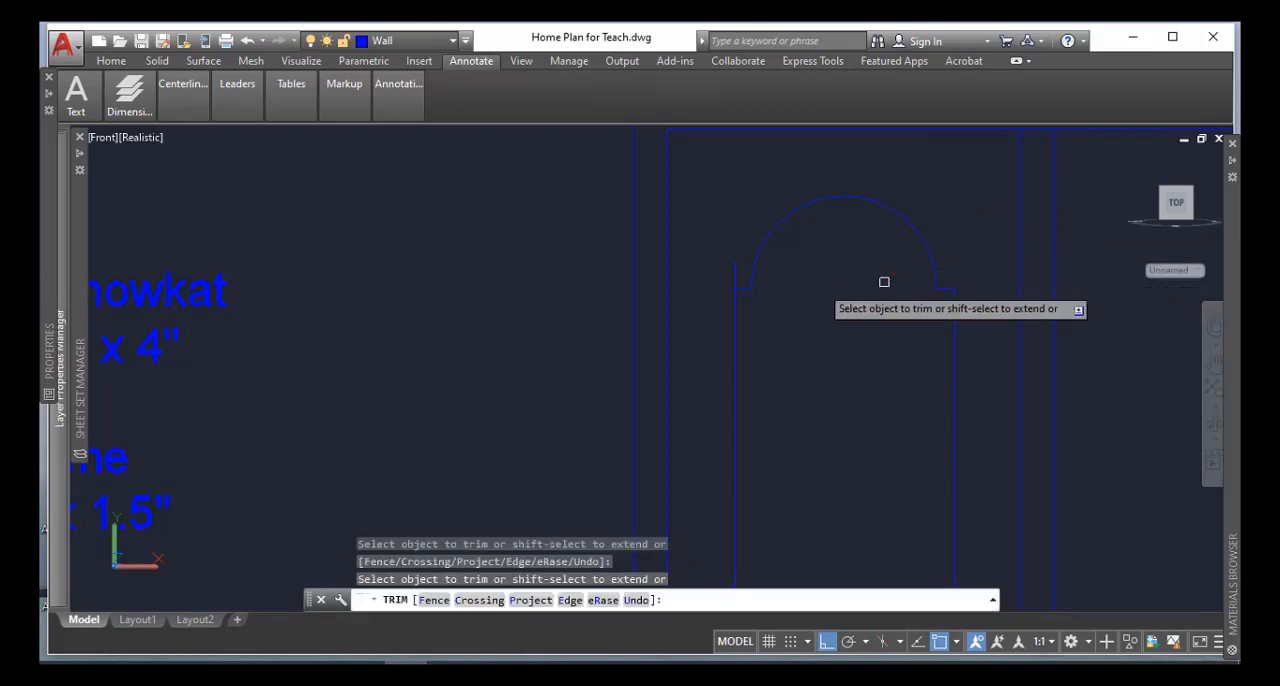
{"action": "left_click", "coordinate": [733, 277]}
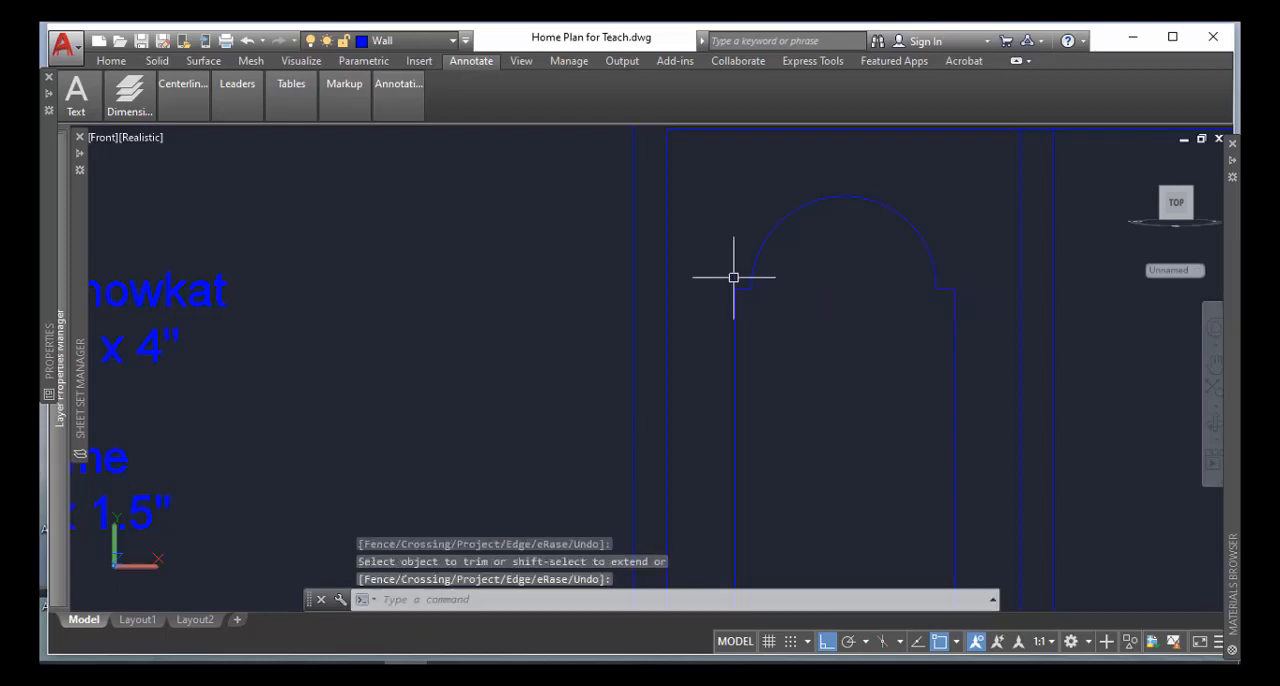
Mirror the arched glass panel about the mullion's vertical centreline into the right half of the frame, keeping the original
{"action": "scroll", "coordinate": [731, 274], "scroll_direction": "down", "scroll_amount": 5}
{"action": "middle_click_drag", "start_coordinate": [808, 423], "coordinate": [754, 320]}
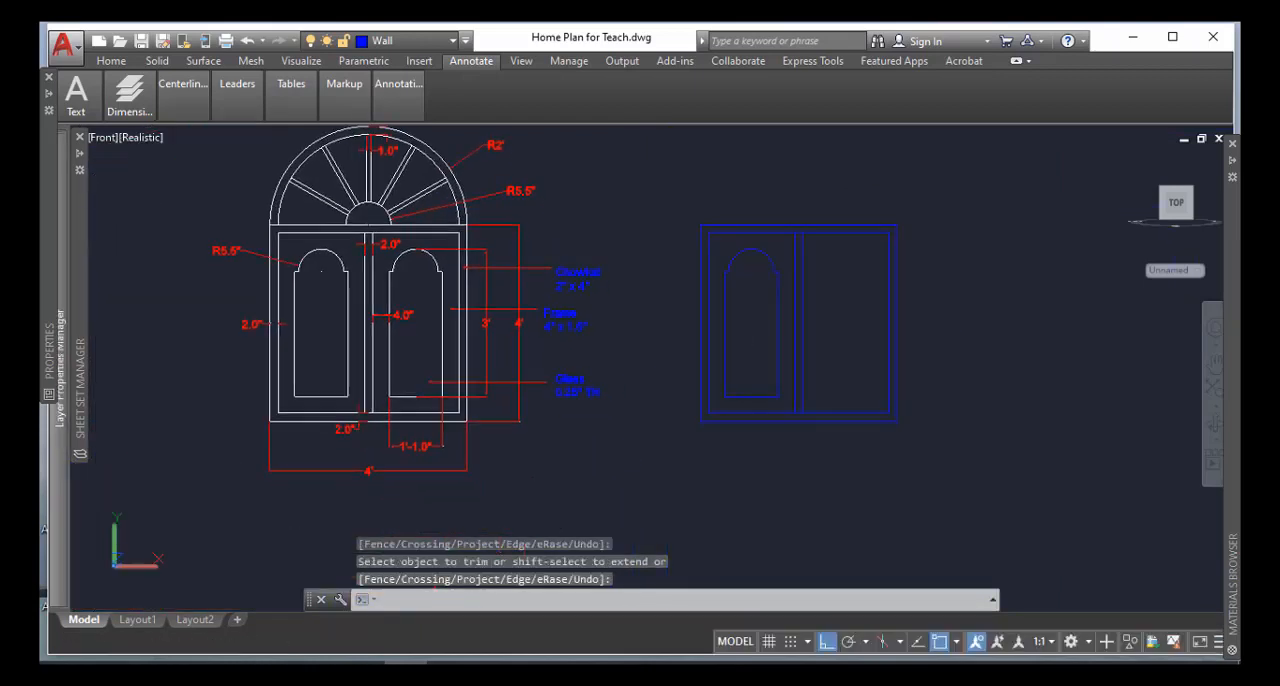
{"action": "key", "text": "Escape"}
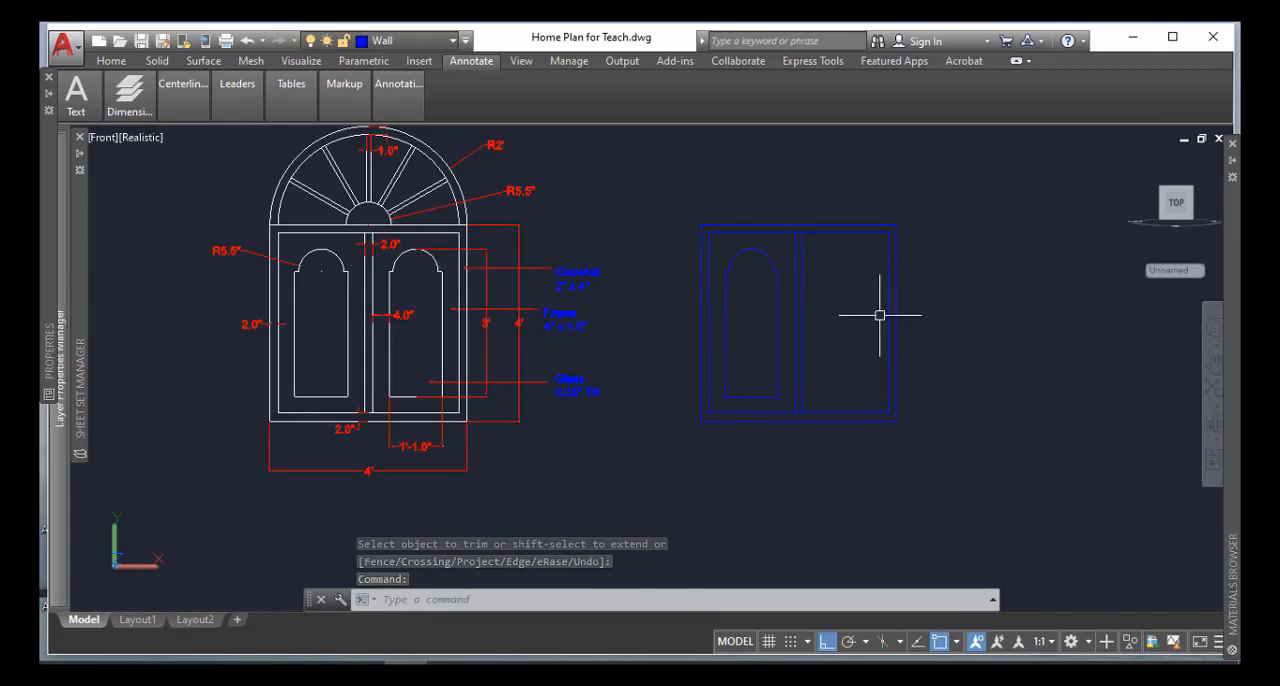
{"action": "scroll", "coordinate": [810, 280], "scroll_direction": "up", "scroll_amount": 3}
{"action": "type", "text": "m"}
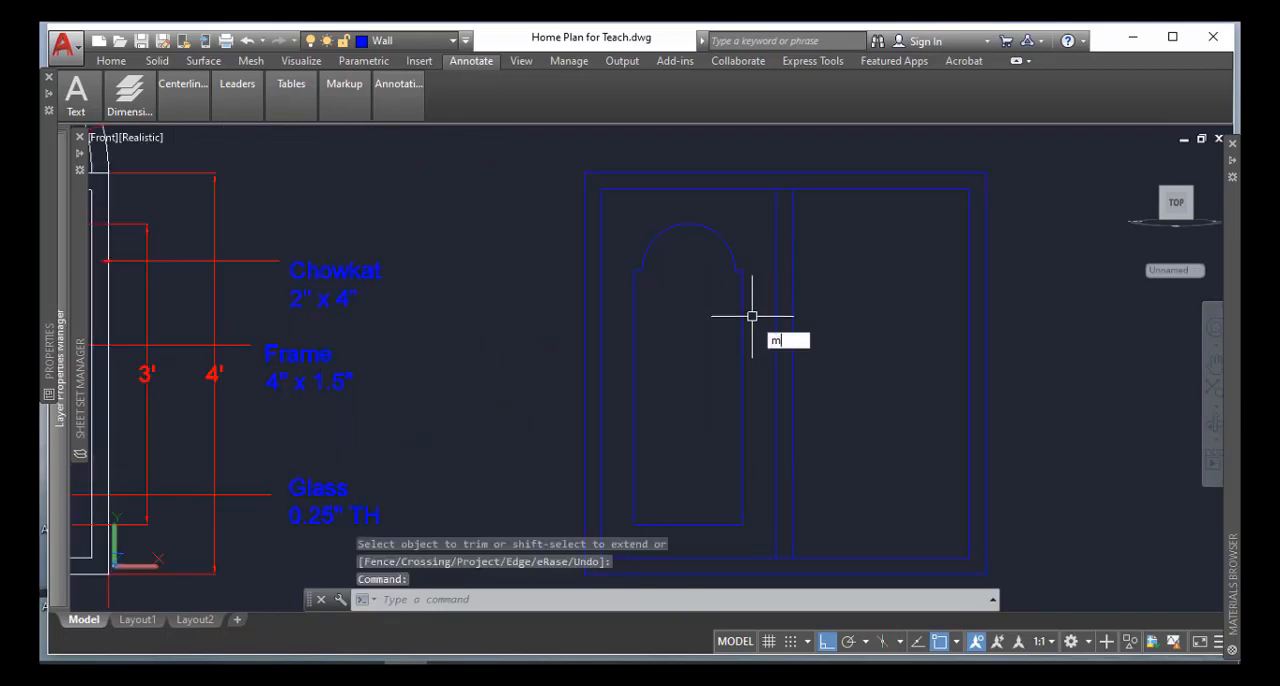
{"action": "type", "text": "i"}
{"action": "key", "text": "Return"}
{"action": "left_click", "coordinate": [747, 209]}
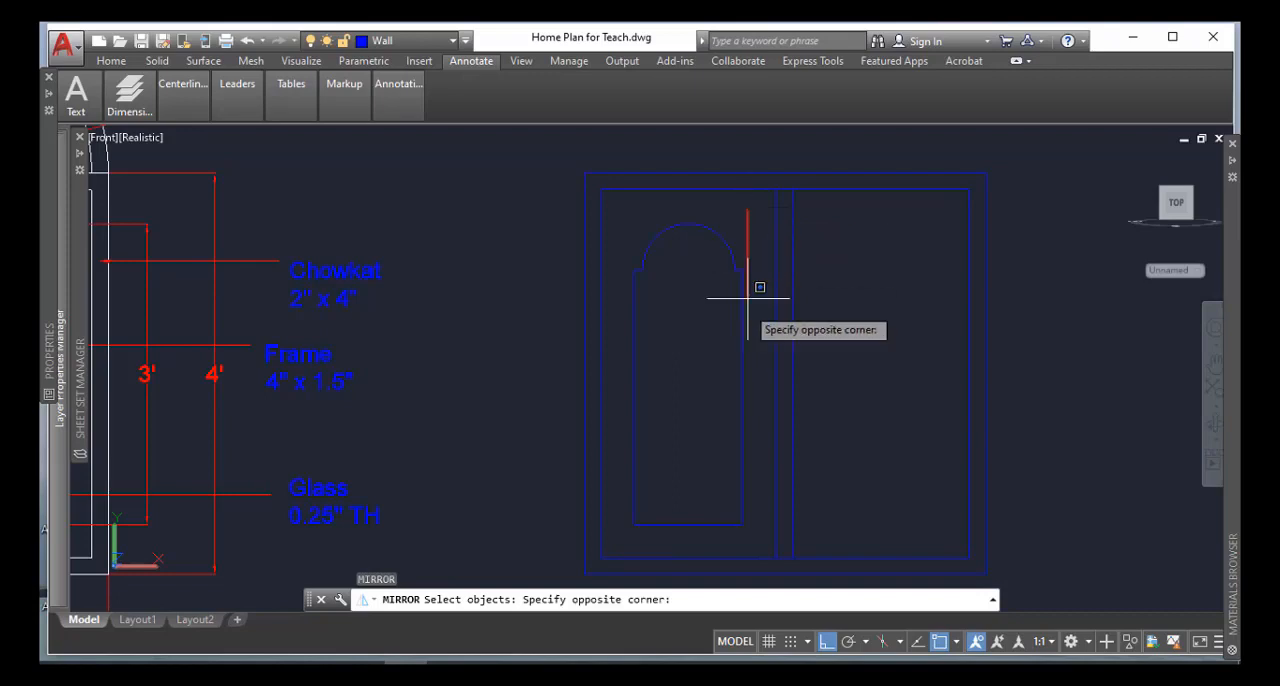
{"action": "left_click", "coordinate": [627, 542]}
{"action": "key", "text": "Return"}
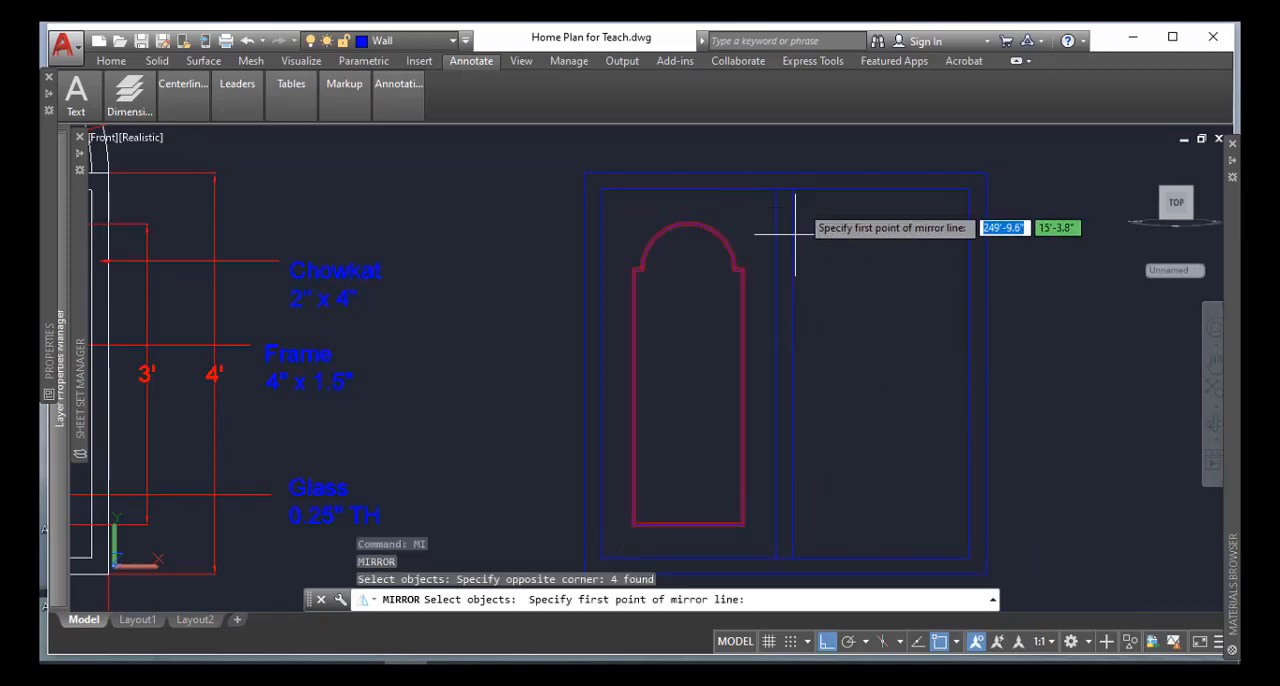
{"action": "left_click", "coordinate": [785, 189]}
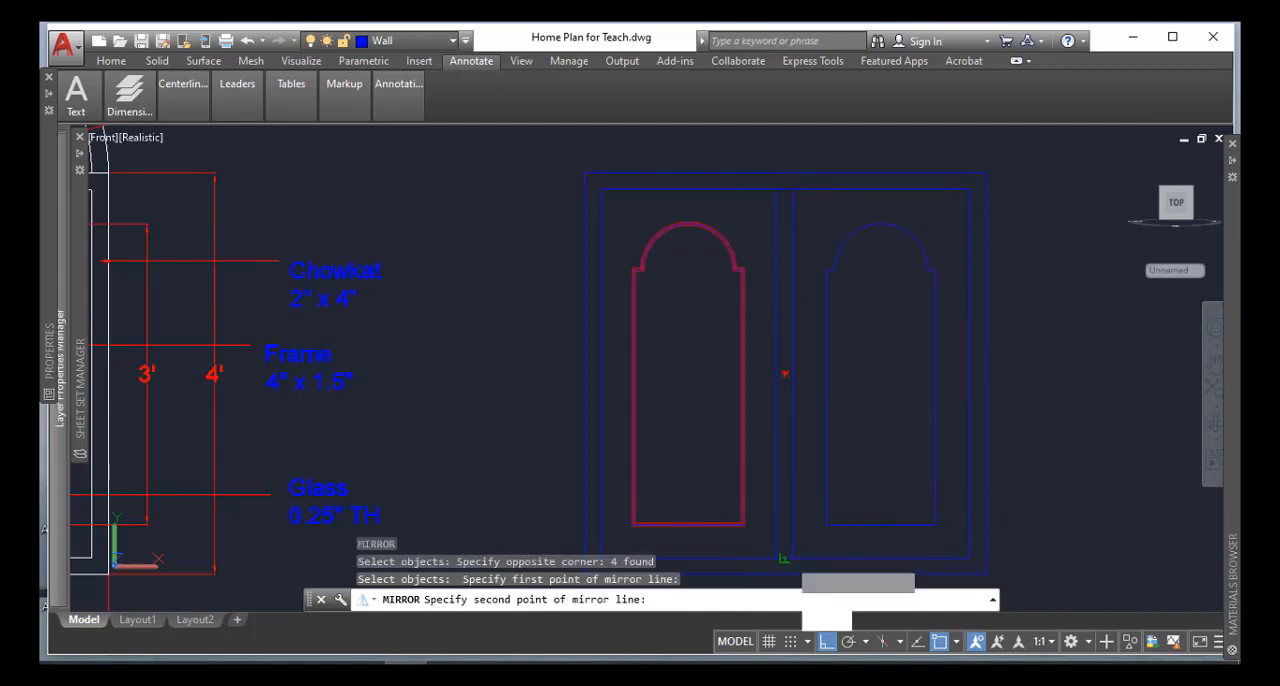
{"action": "left_click", "coordinate": [785, 551]}
{"action": "key", "text": "Return"}
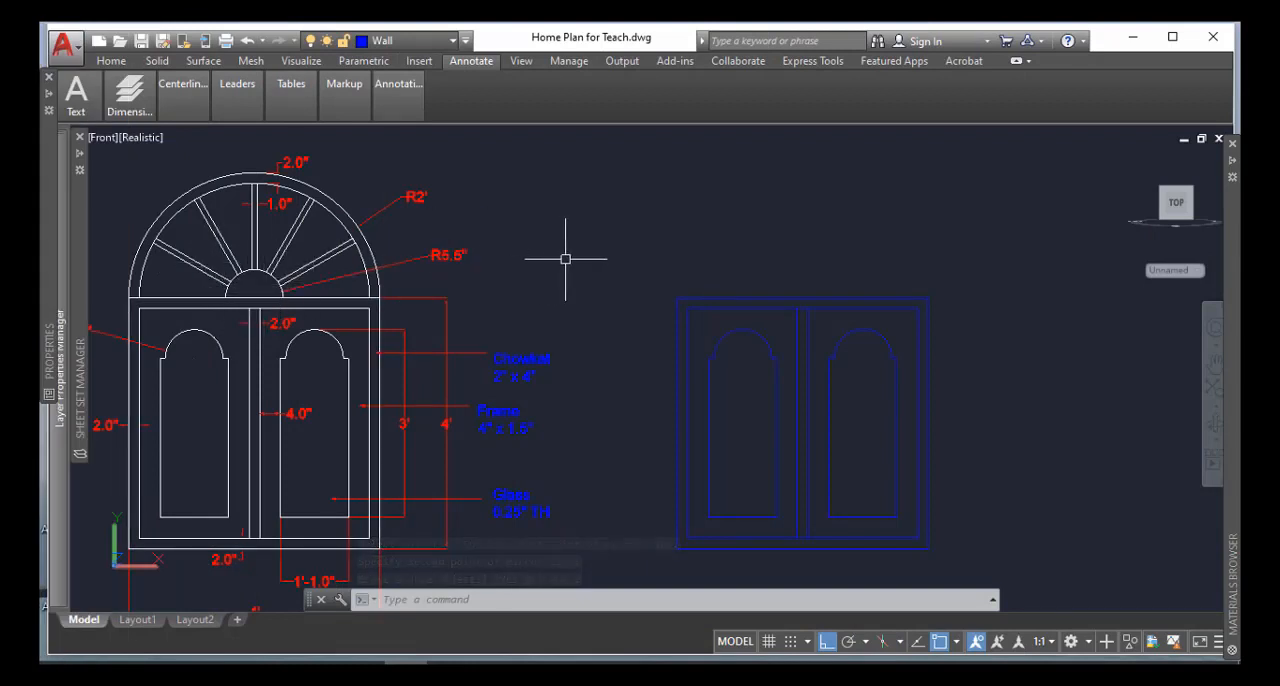
Draw a circle of radius 5.5 inches centred on the midpoint of the outer frame's top edge
{"action": "type", "text": "c"}
{"action": "key", "text": "Return"}
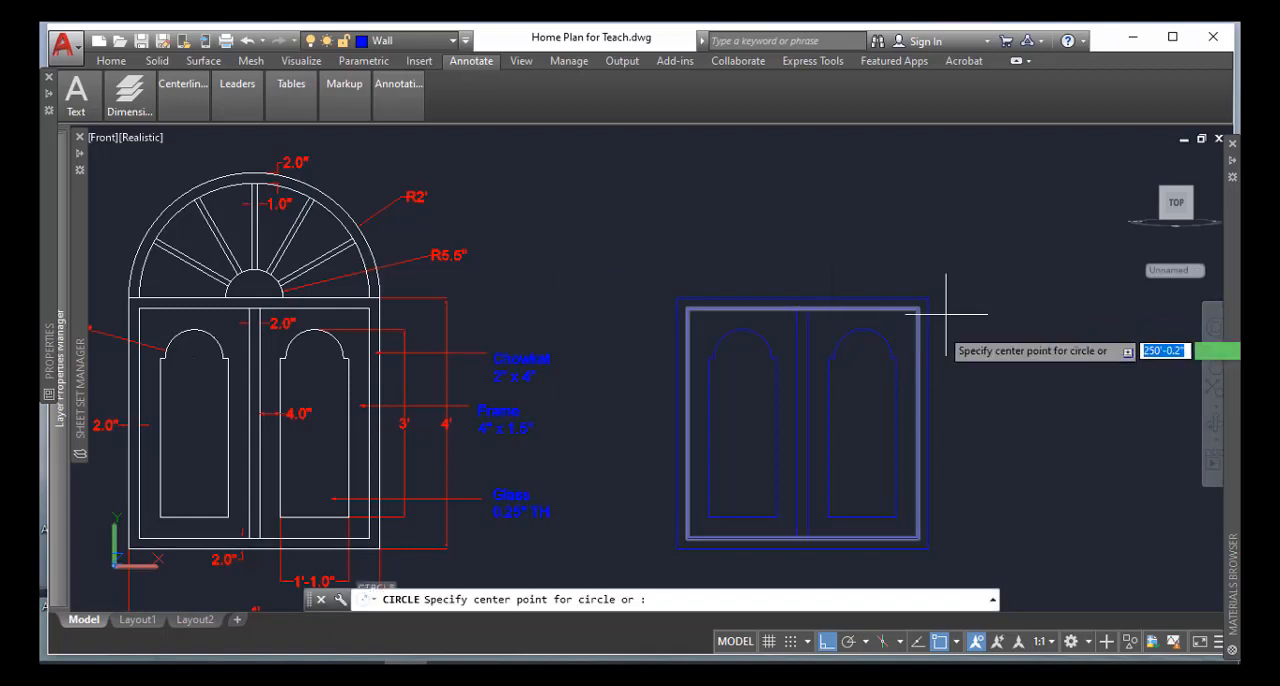
{"action": "scroll", "coordinate": [843, 295], "scroll_direction": "up", "scroll_amount": 2}
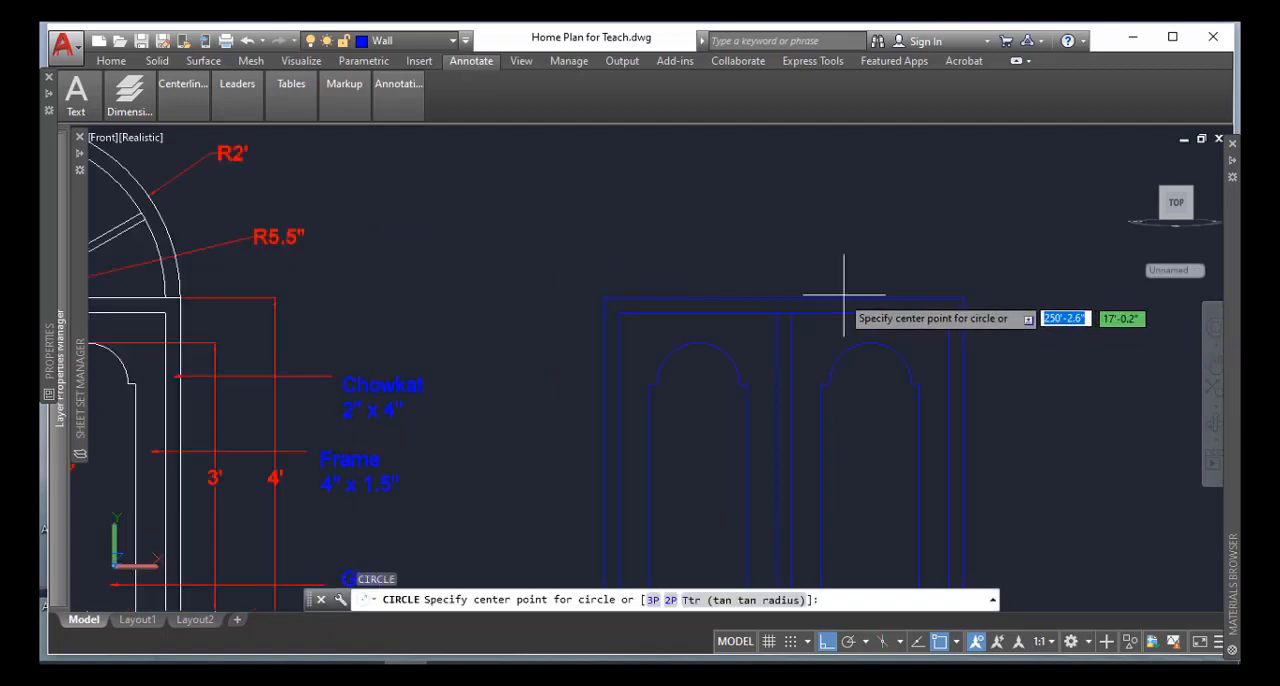
{"action": "left_click", "coordinate": [782, 298]}
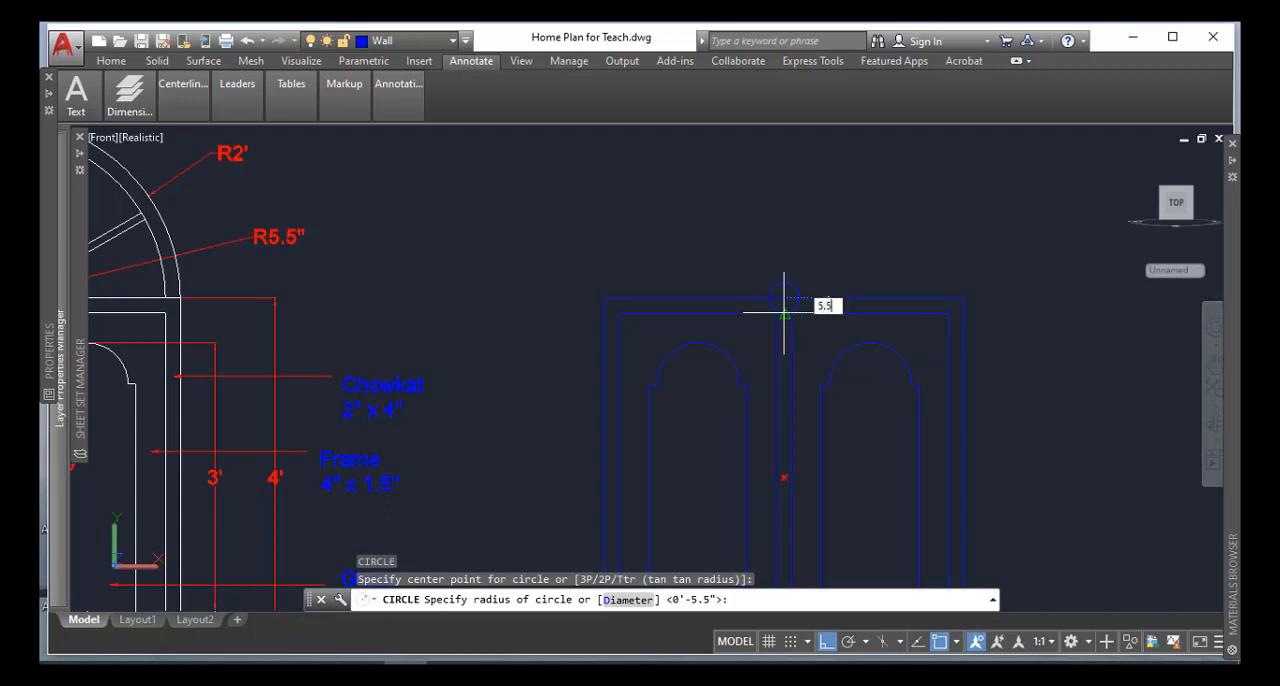
{"action": "type", "text": "5.5"}
{"action": "key", "text": "Return"}
Trim the 5.5-inch circle between the frame's two top lines and erase its leftover lower arc, keeping the upper half
{"action": "scroll", "coordinate": [777, 331], "scroll_direction": "down", "scroll_amount": 3}
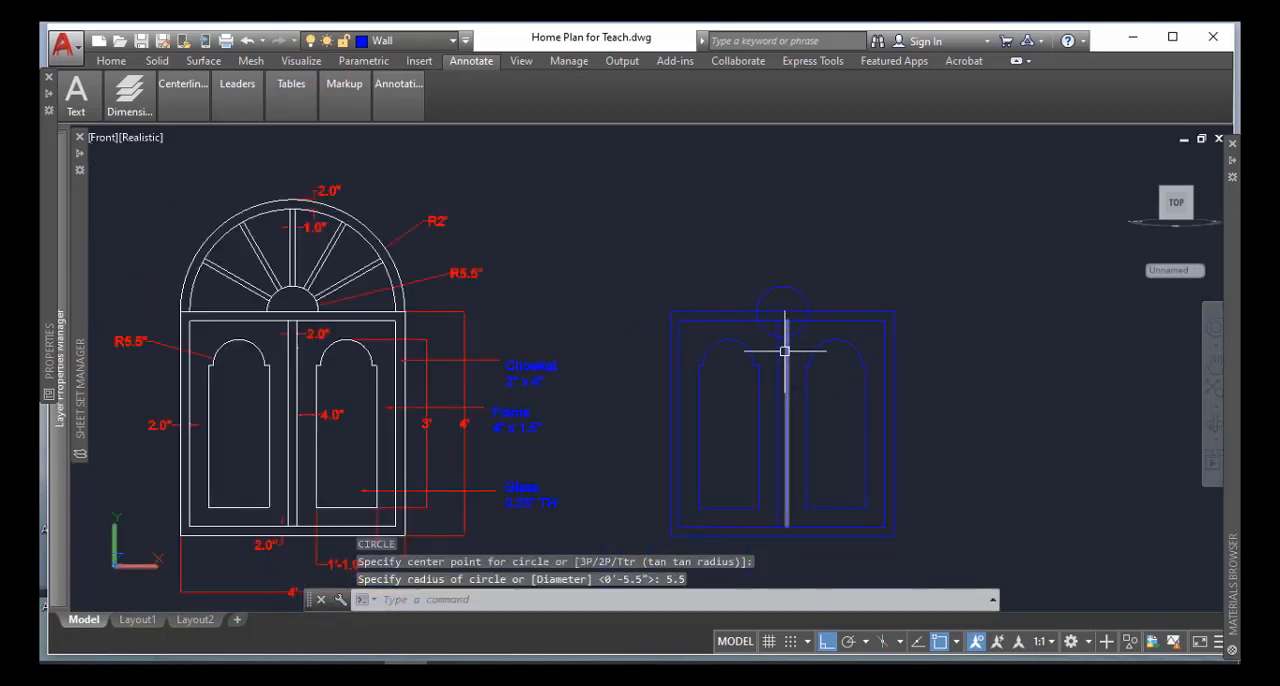
{"action": "scroll", "coordinate": [786, 351], "scroll_direction": "up", "scroll_amount": 4}
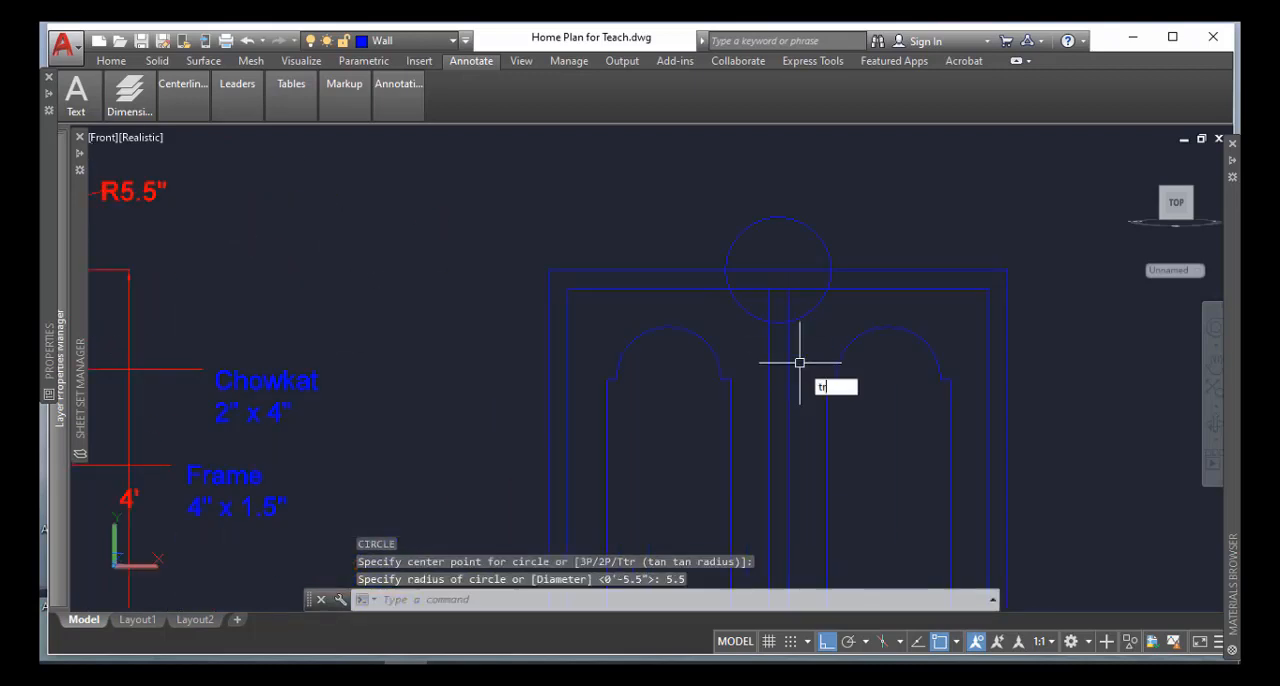
{"action": "scroll", "coordinate": [799, 363], "scroll_direction": "up", "scroll_amount": 2}
{"action": "type", "text": "tr"}
{"action": "key", "text": "Return"}
{"action": "key", "text": "Return"}
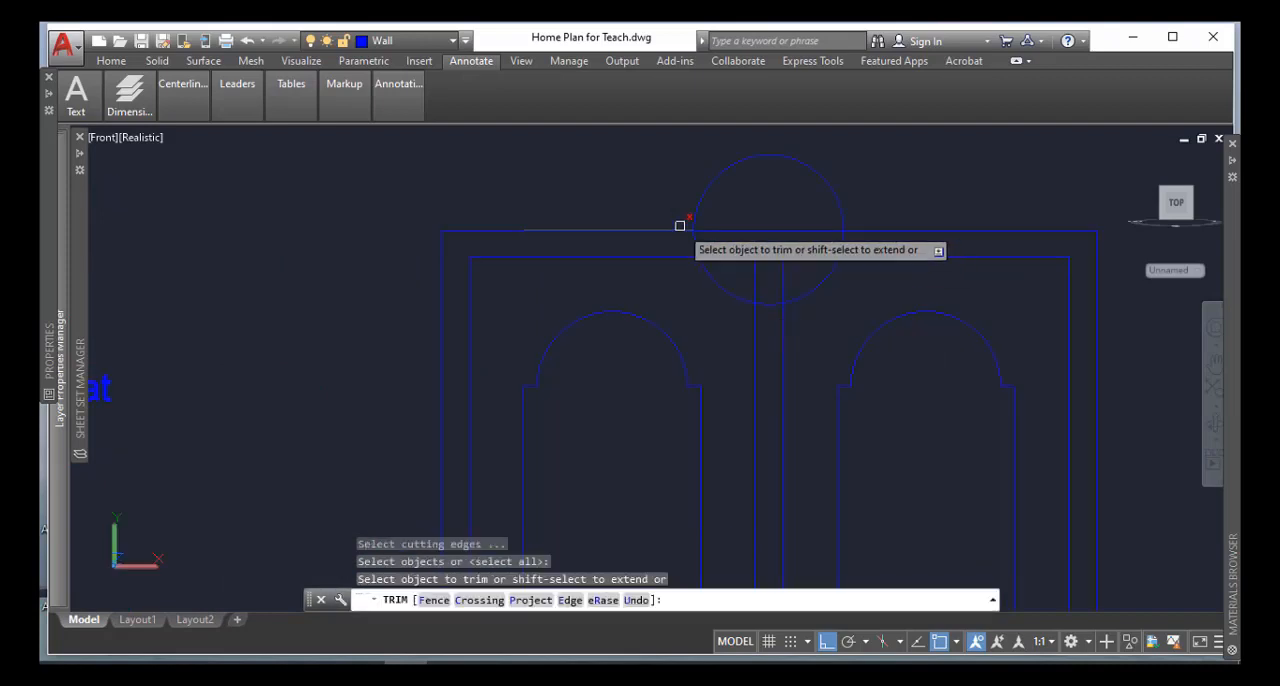
{"action": "left_click", "coordinate": [696, 245]}
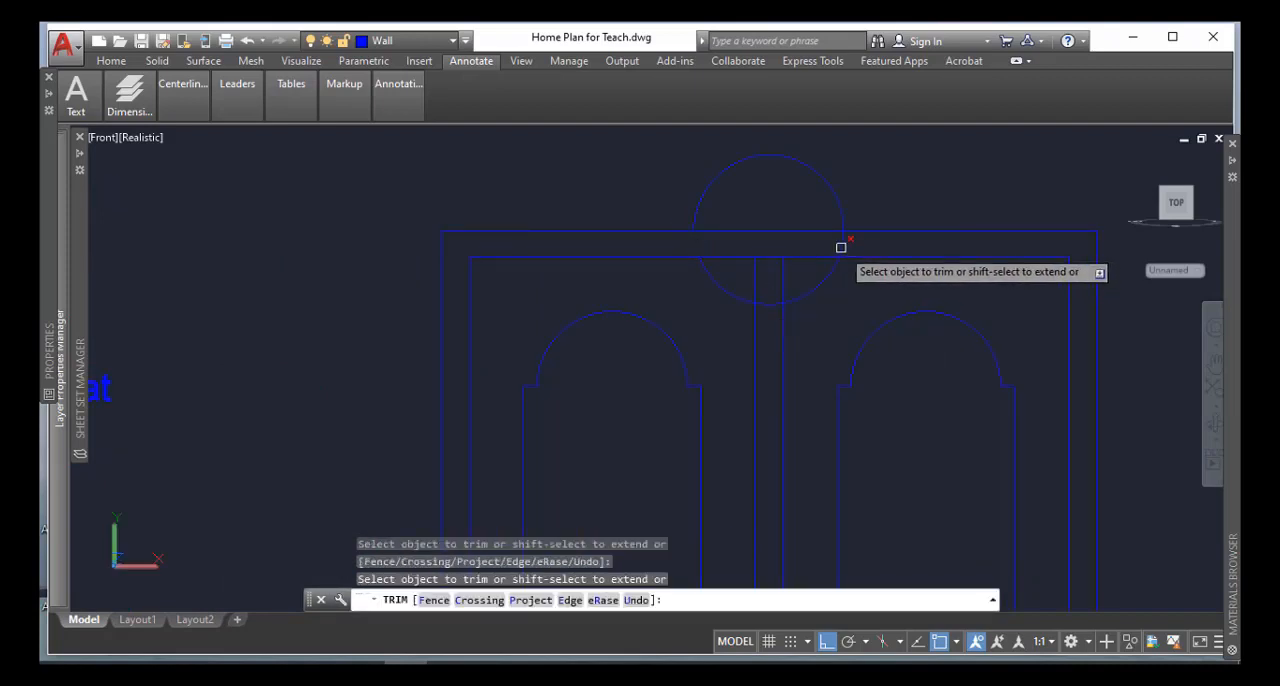
{"action": "key", "text": "Return"}
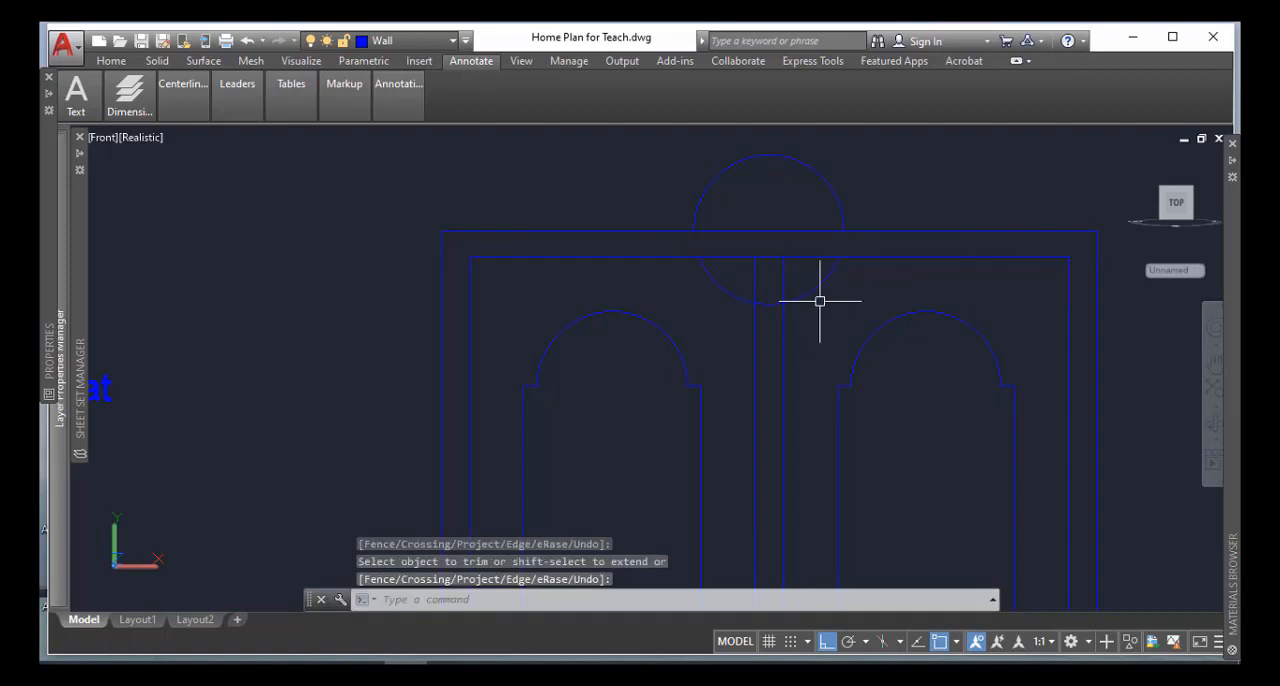
{"action": "key", "text": "Delete"}
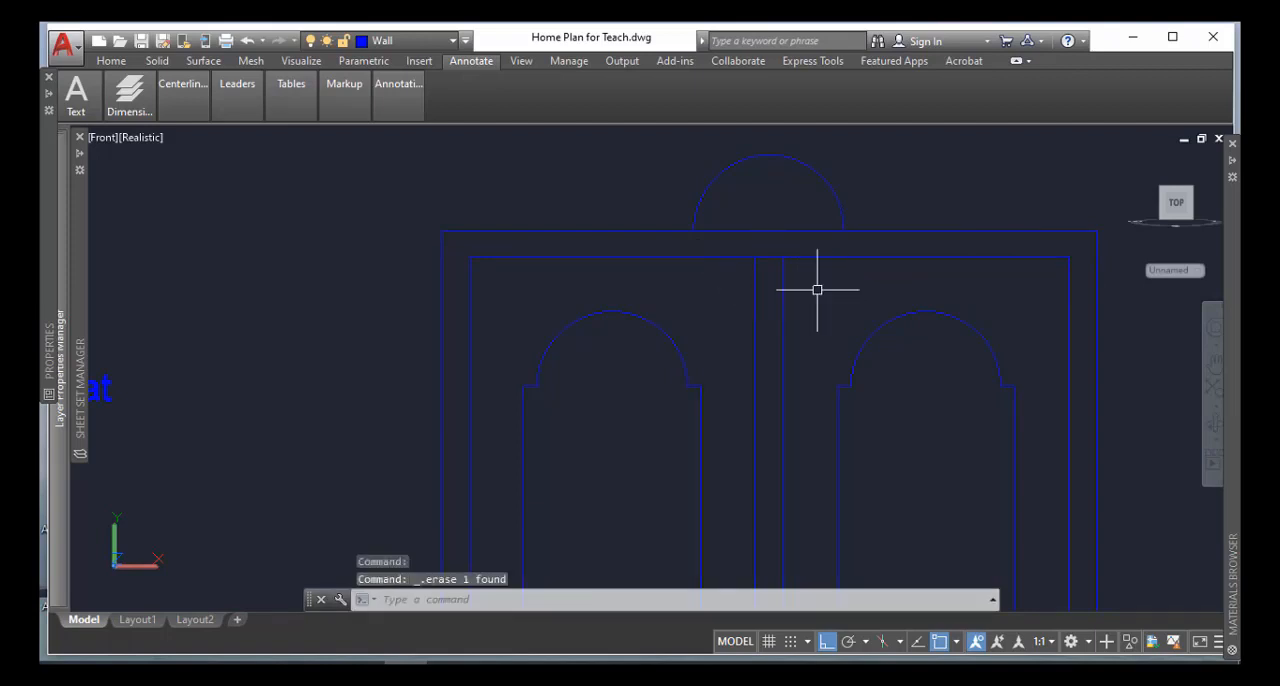
Draw a circle of radius 2' centred on the midpoint of the outer frame's top edge
{"action": "scroll", "coordinate": [817, 289], "scroll_direction": "down", "scroll_amount": 4}
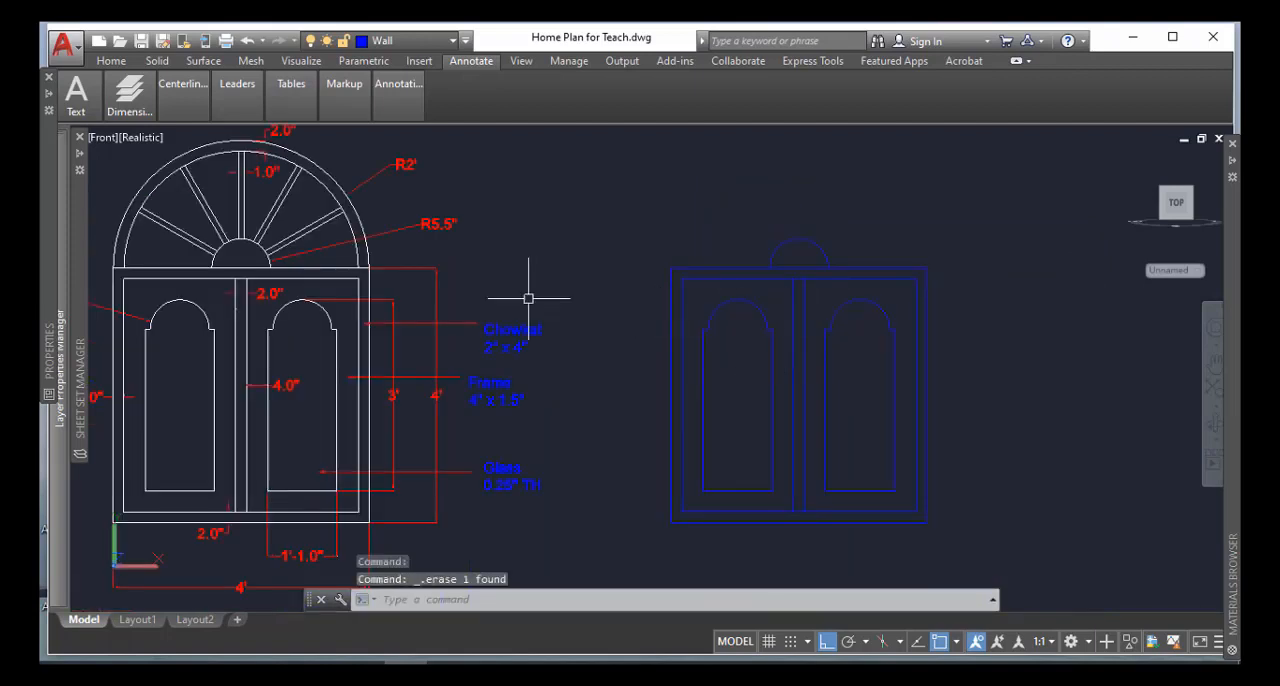
{"action": "middle_click_drag", "start_coordinate": [469, 262], "coordinate": [506, 293]}
{"action": "key", "text": "Escape"}
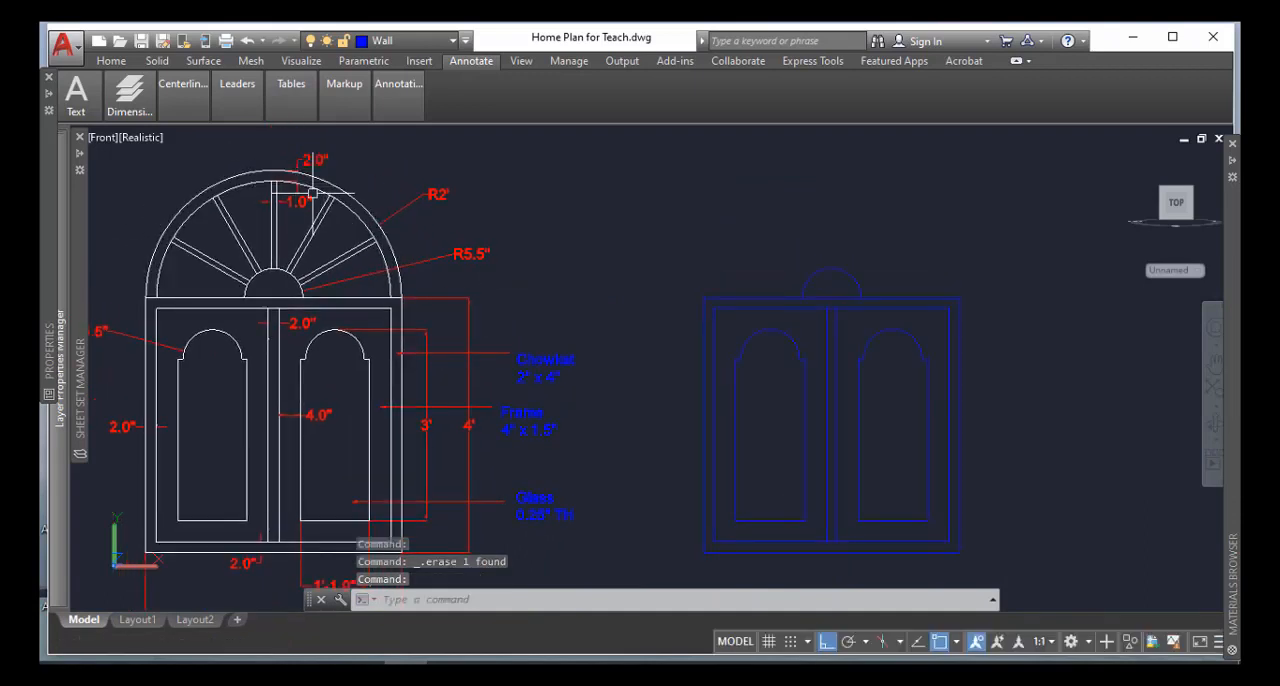
{"action": "left_click", "coordinate": [313, 192]}
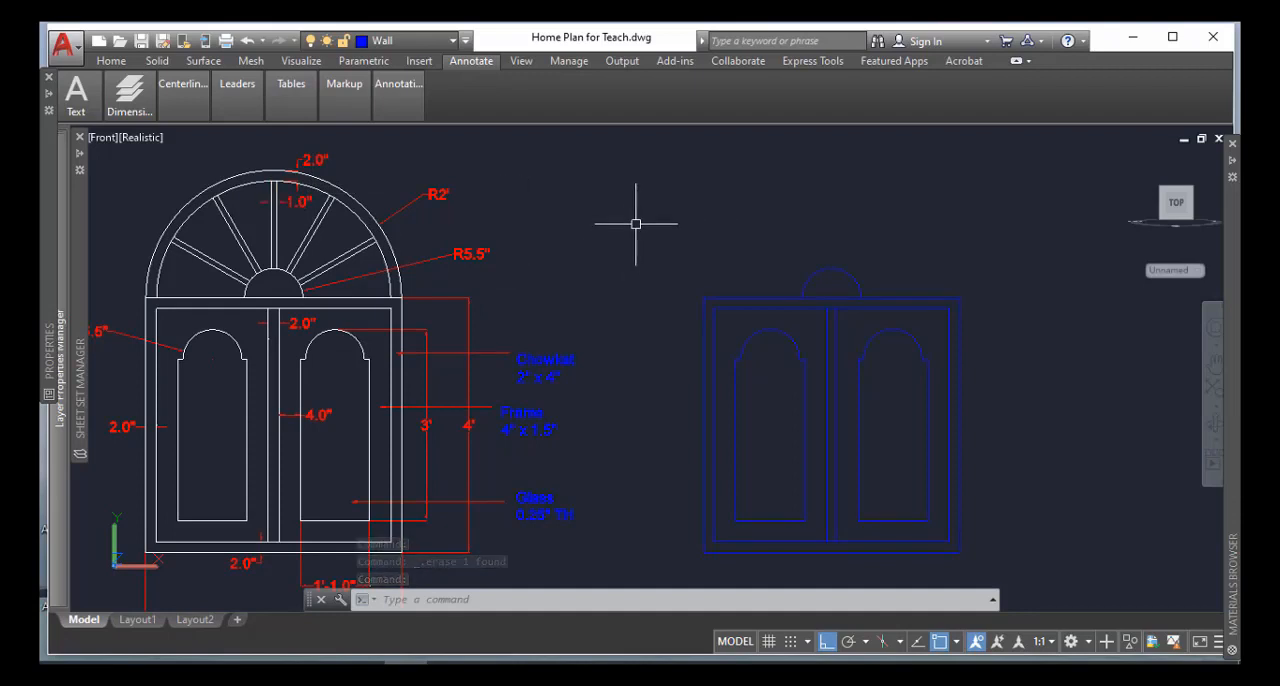
{"action": "type", "text": "c"}
{"action": "key", "text": "Return"}
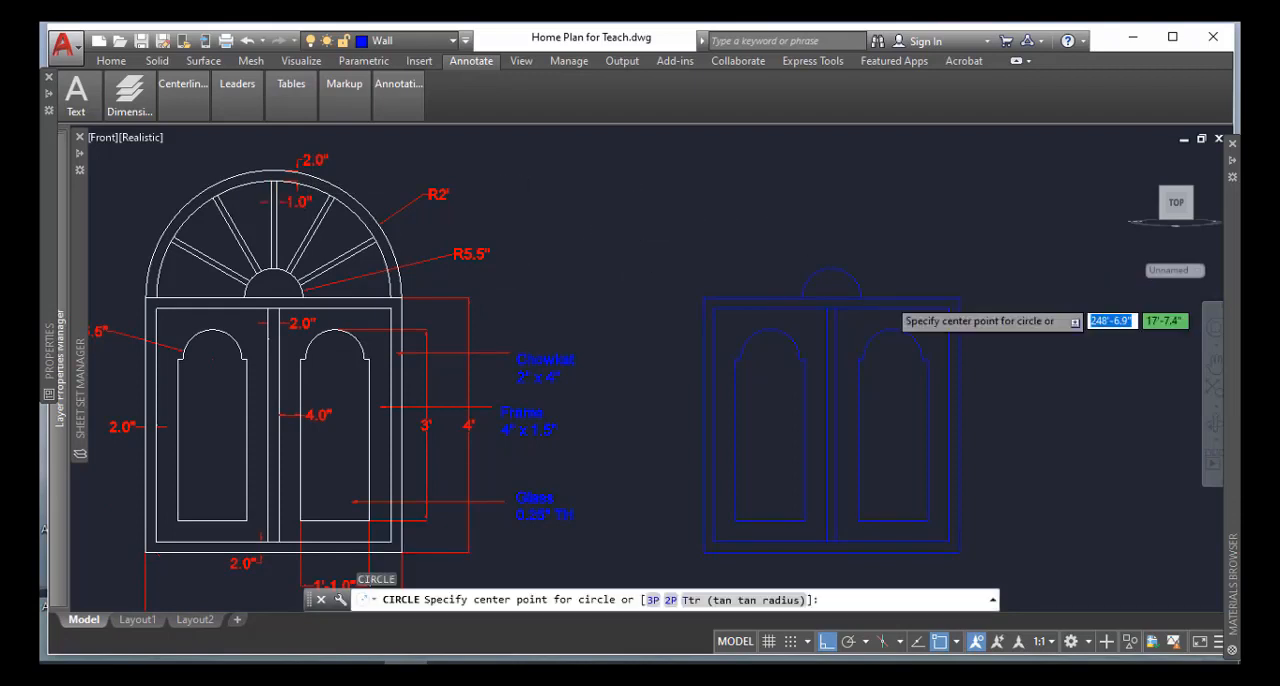
{"action": "scroll", "coordinate": [841, 303], "scroll_direction": "up", "scroll_amount": 2}
{"action": "left_click", "coordinate": [857, 316]}
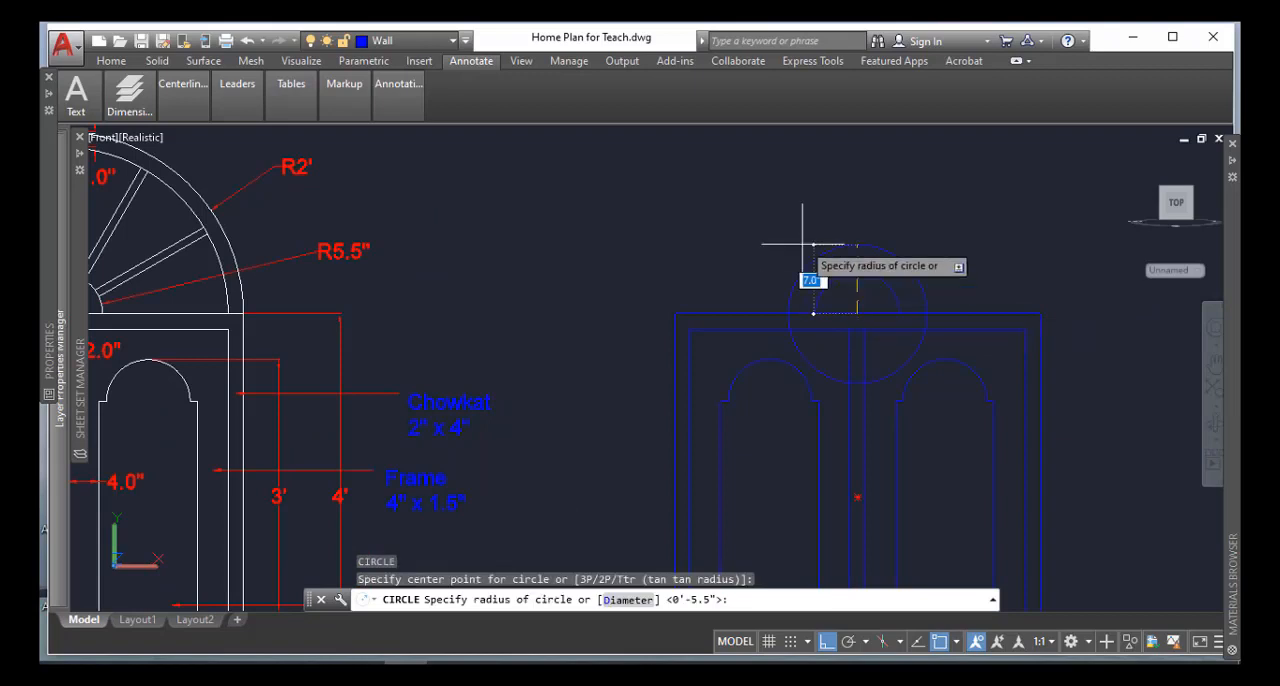
{"action": "type", "text": "2"}
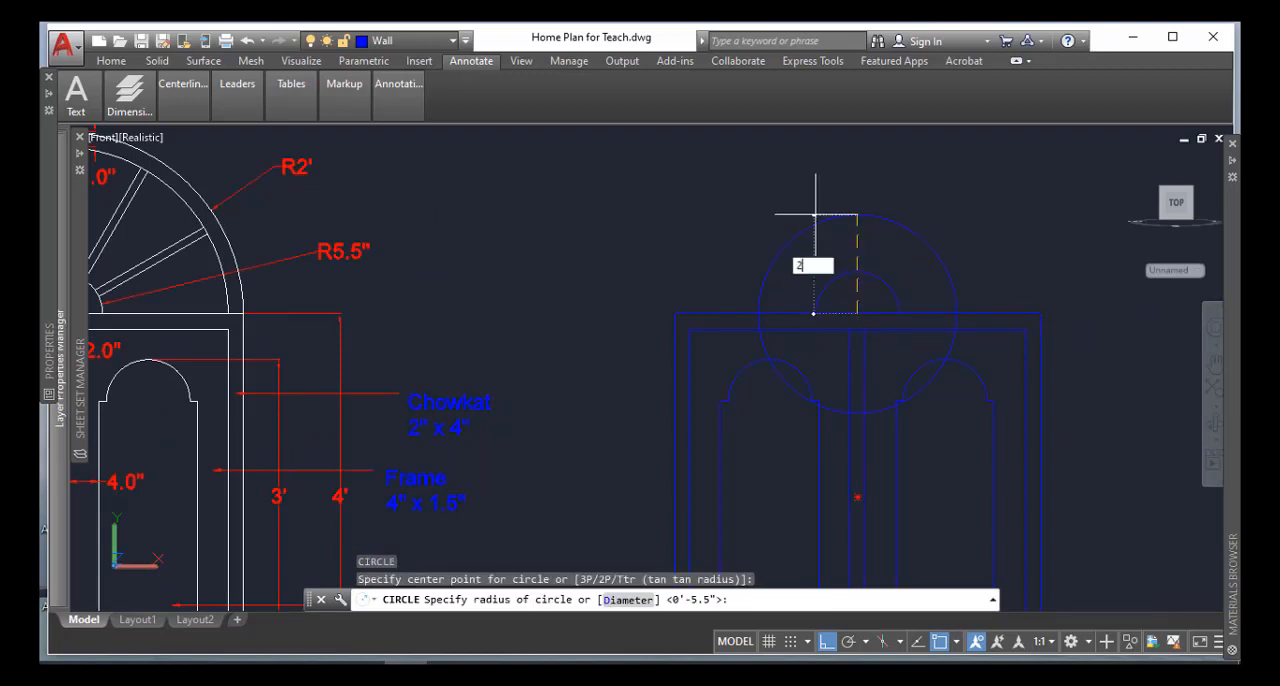
{"action": "key", "text": "Return"}
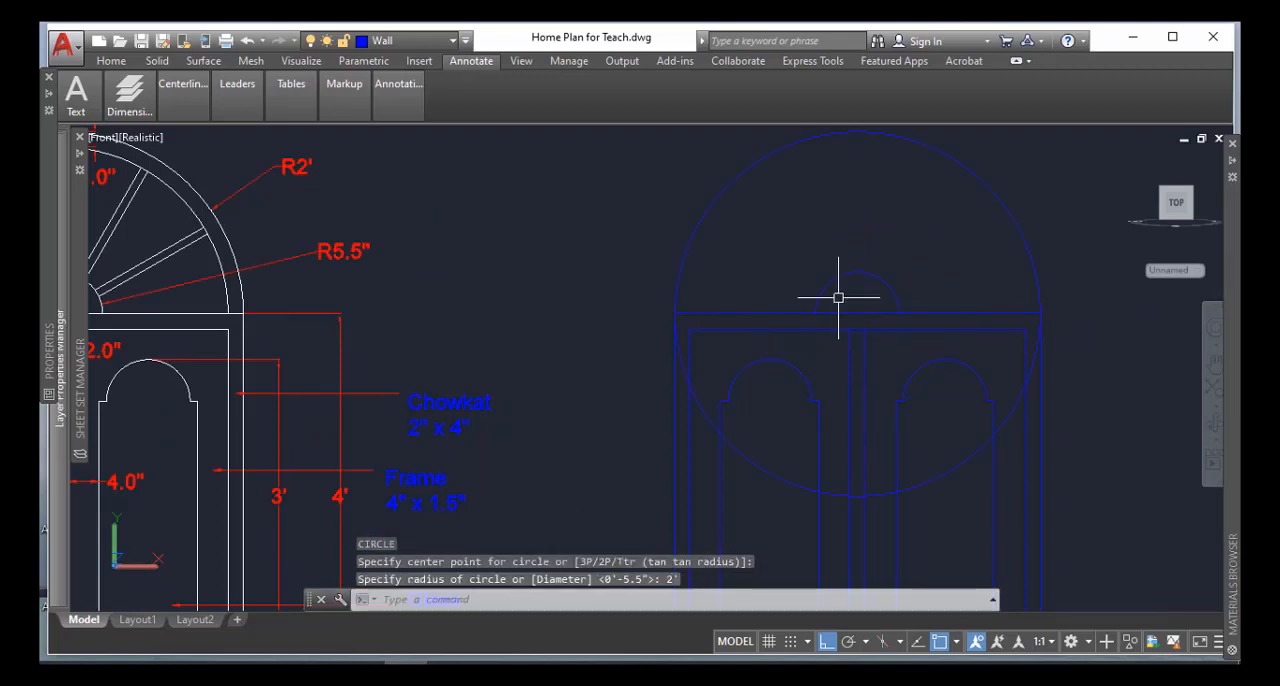
Trim the 2' circle within the frame band on both sides and erase its leftover lower arc across the glass panels
{"action": "scroll", "coordinate": [838, 297], "scroll_direction": "down", "scroll_amount": 3}
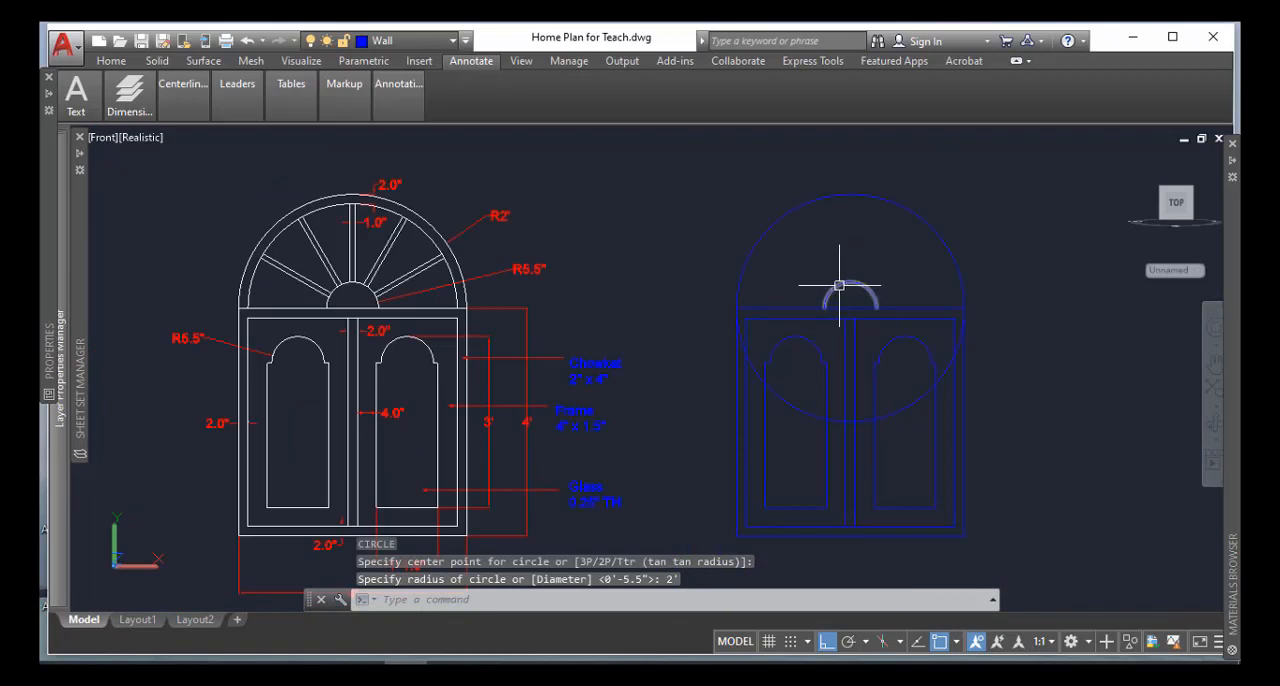
{"action": "scroll", "coordinate": [843, 348], "scroll_direction": "up", "scroll_amount": 2}
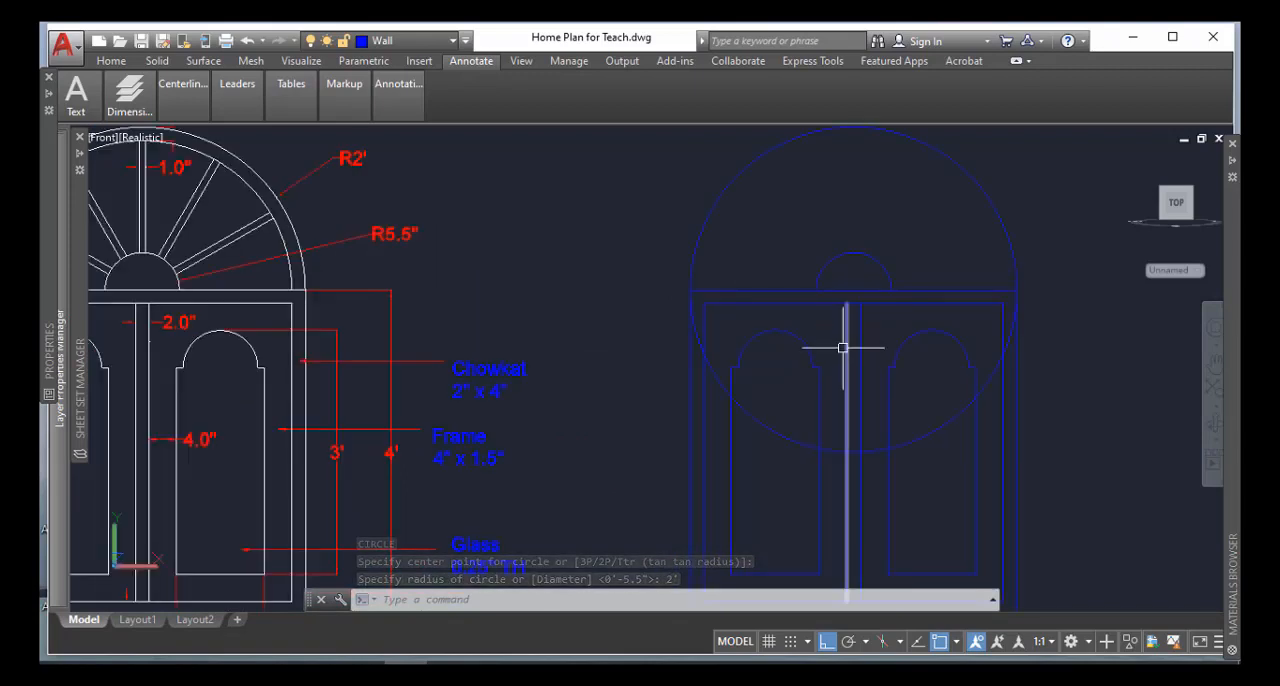
{"action": "type", "text": "tr"}
{"action": "key", "text": "Return"}
{"action": "scroll", "coordinate": [843, 348], "scroll_direction": "up", "scroll_amount": 2}
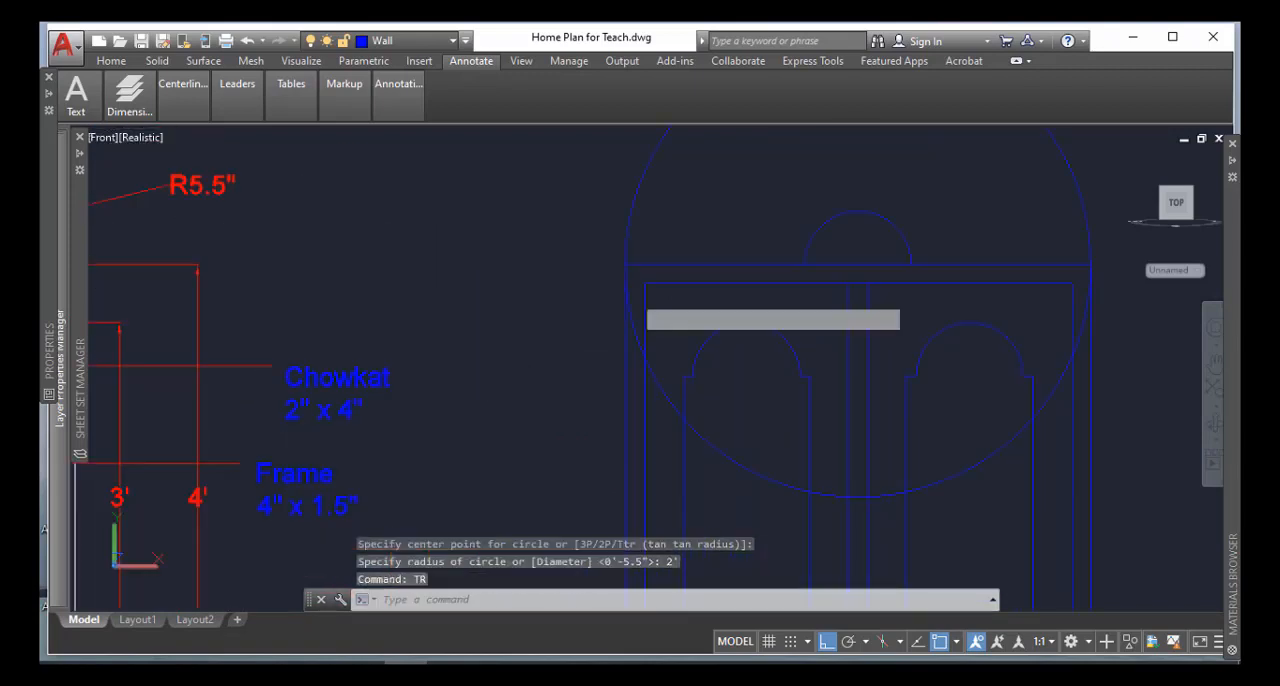
{"action": "key", "text": "Return"}
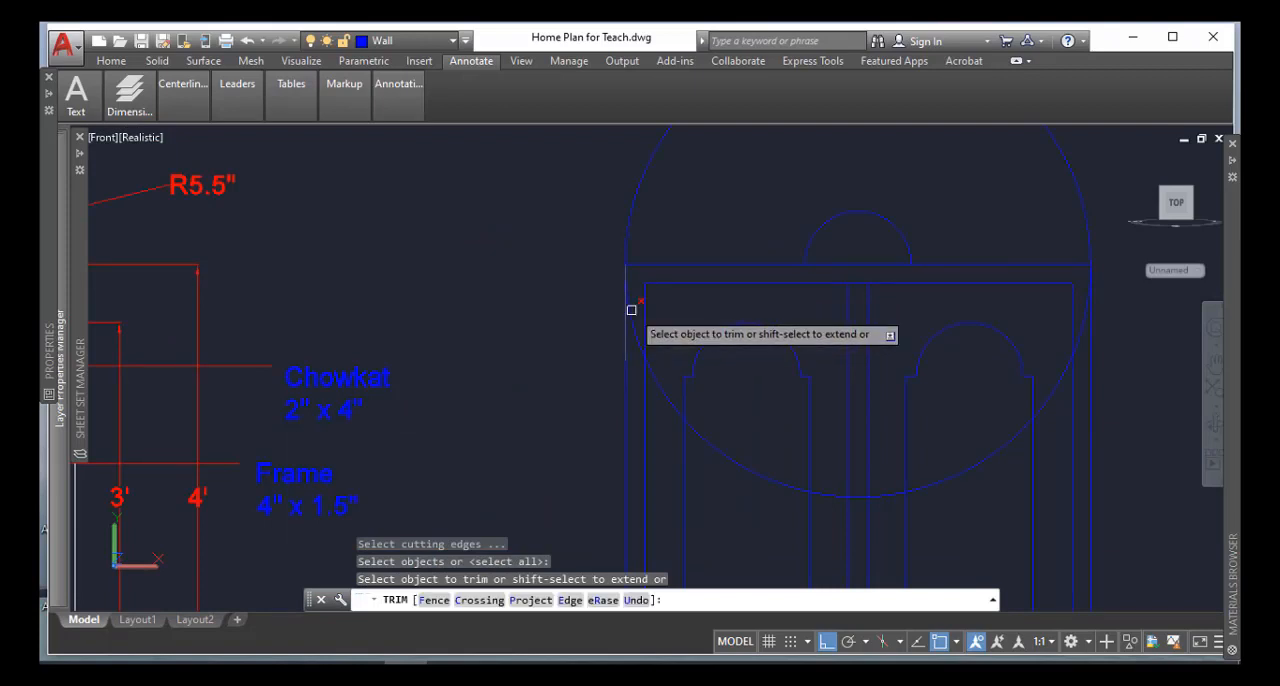
{"action": "left_click", "coordinate": [631, 310]}
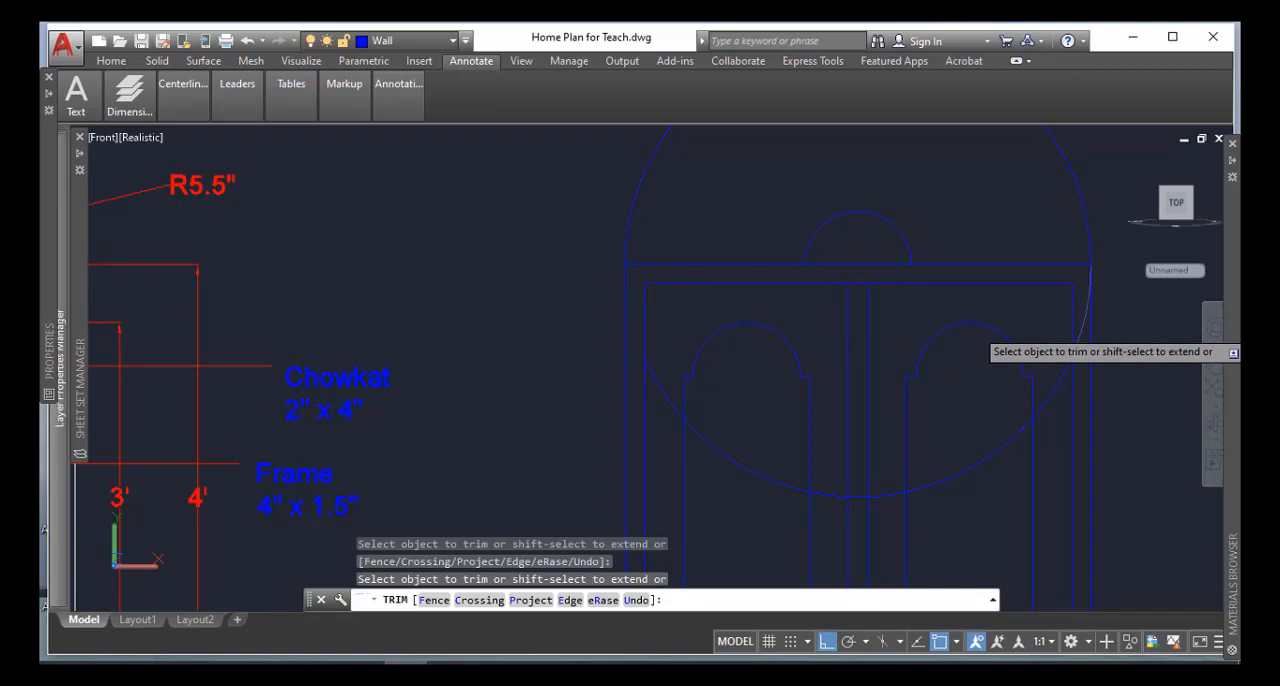
{"action": "left_click", "coordinate": [1087, 305]}
{"action": "key", "text": "Return"}
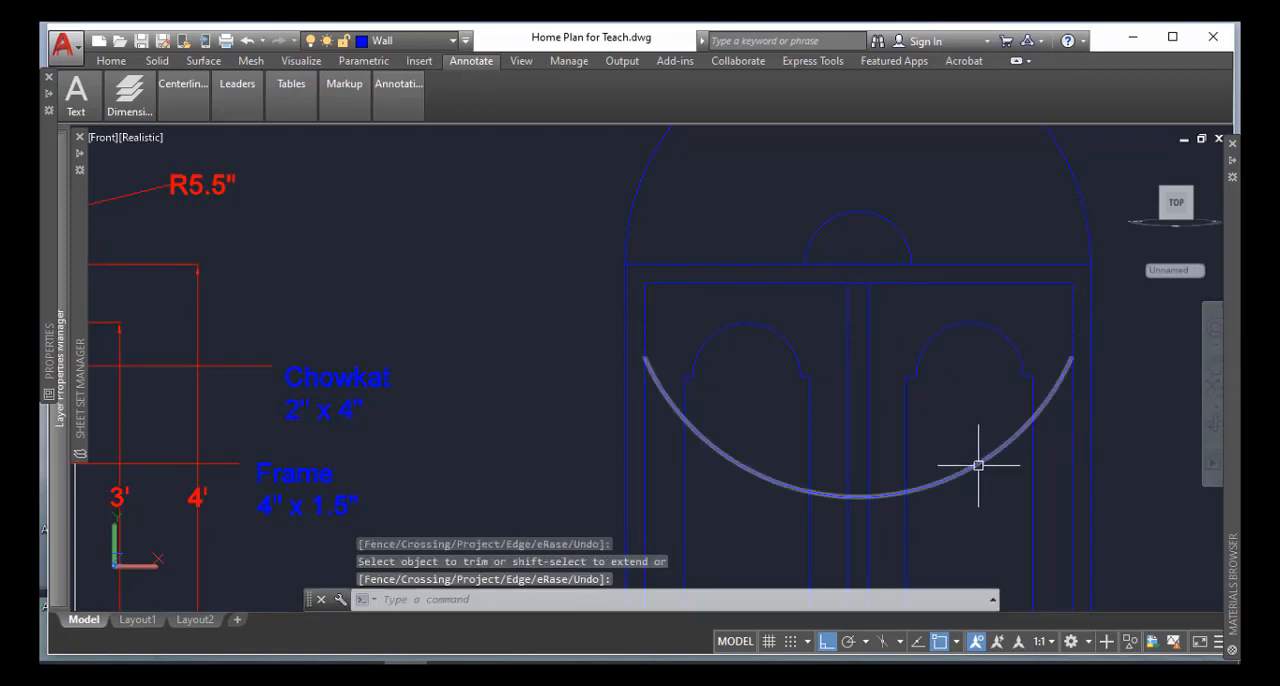
{"action": "left_click", "coordinate": [978, 465]}
{"action": "key", "text": "Delete"}
{"action": "scroll", "coordinate": [975, 459], "scroll_direction": "down", "scroll_amount": 2}
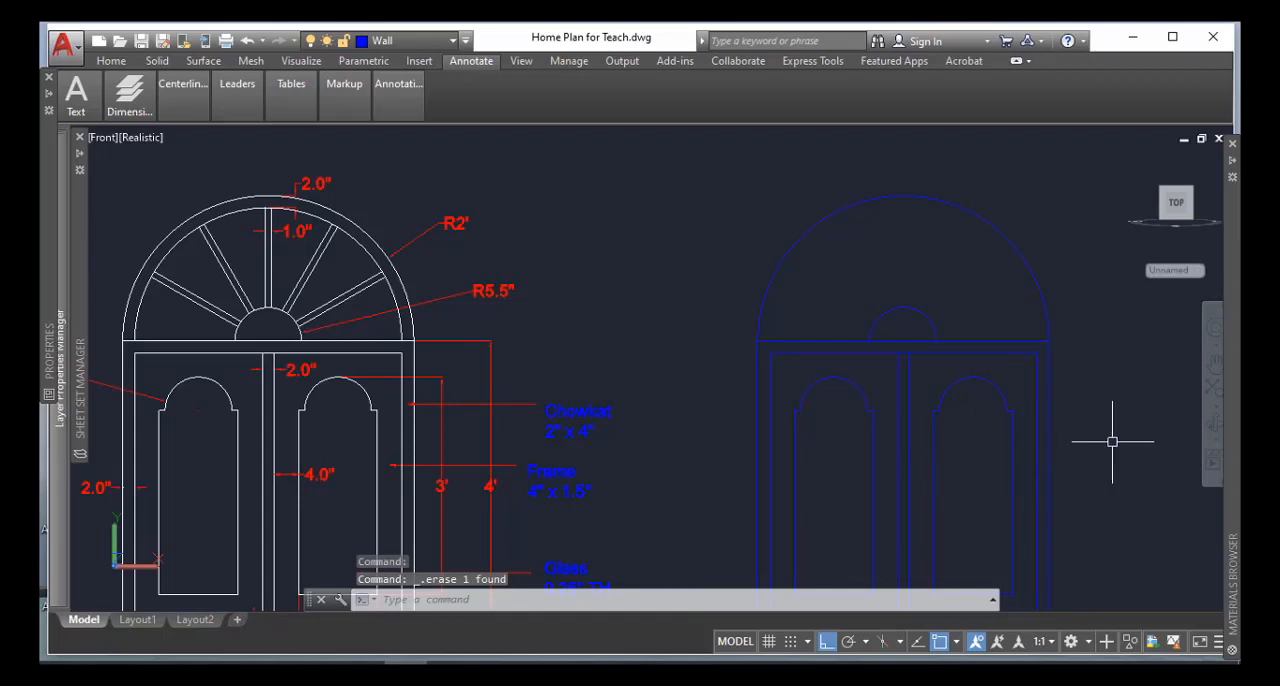
Offset the large fanlight arc 2 inches inward
{"action": "type", "text": "o"}
{"action": "key", "text": "Return"}
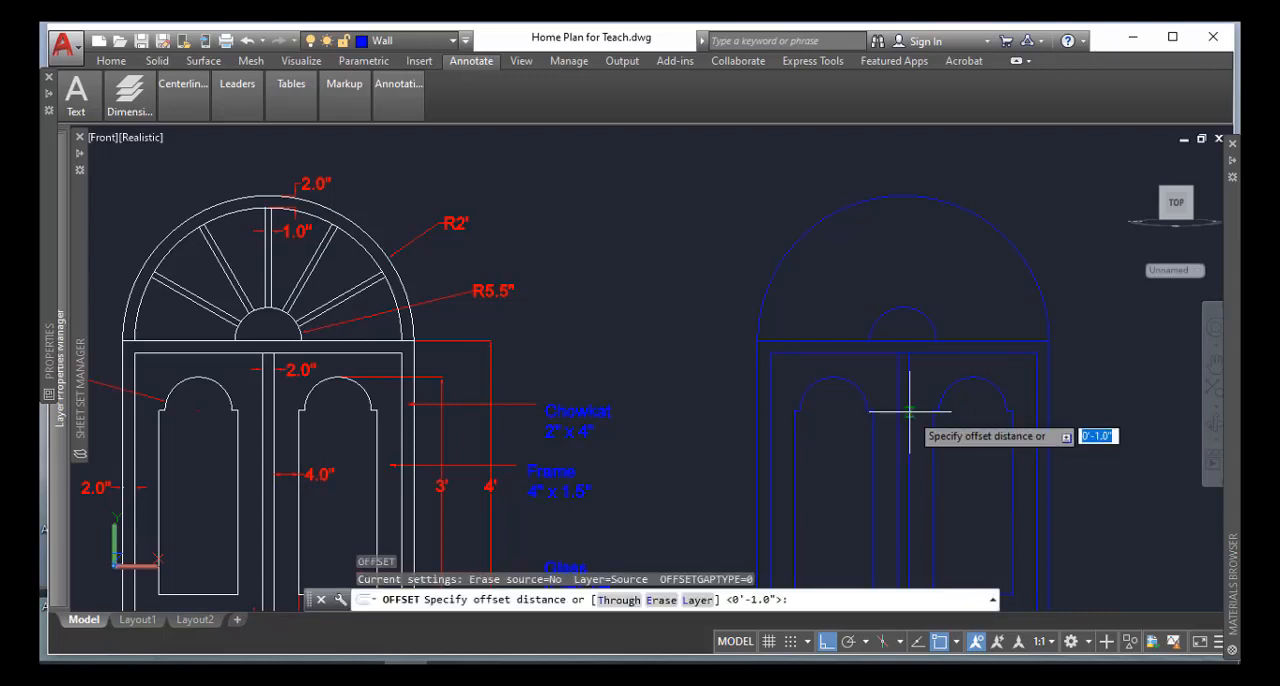
{"action": "type", "text": "2"}
{"action": "key", "text": "Return"}
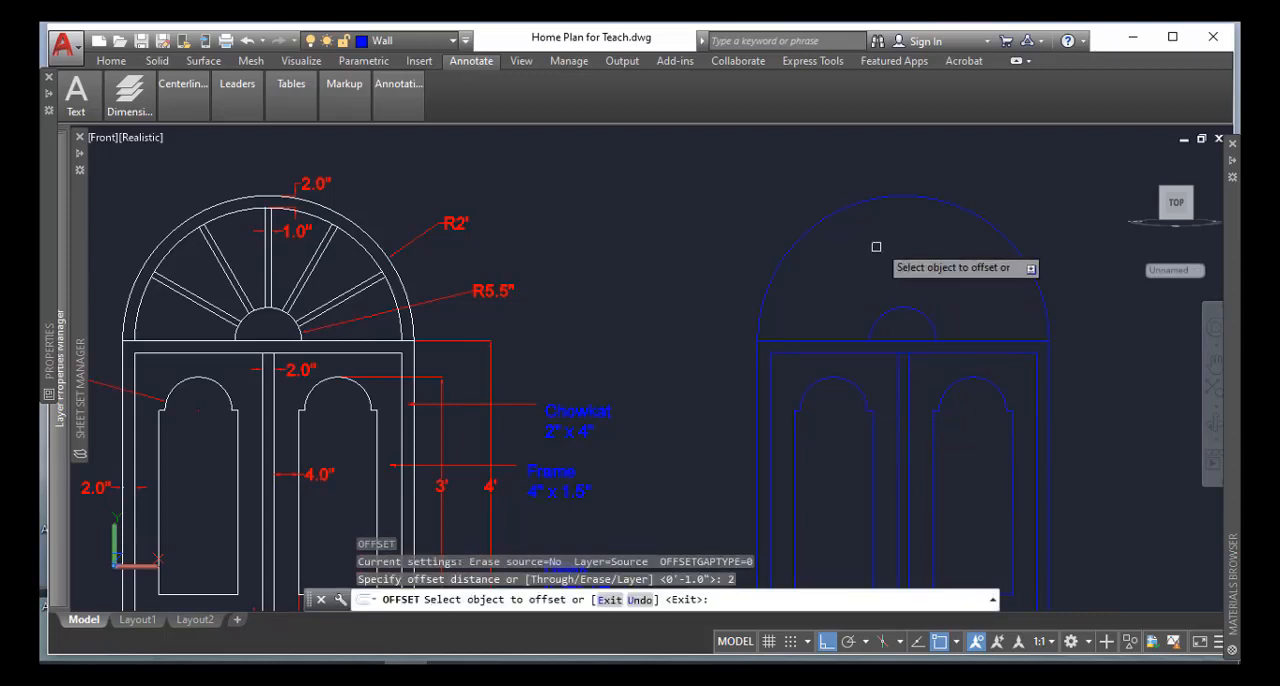
{"action": "left_click", "coordinate": [876, 190]}
{"action": "left_click", "coordinate": [887, 225]}
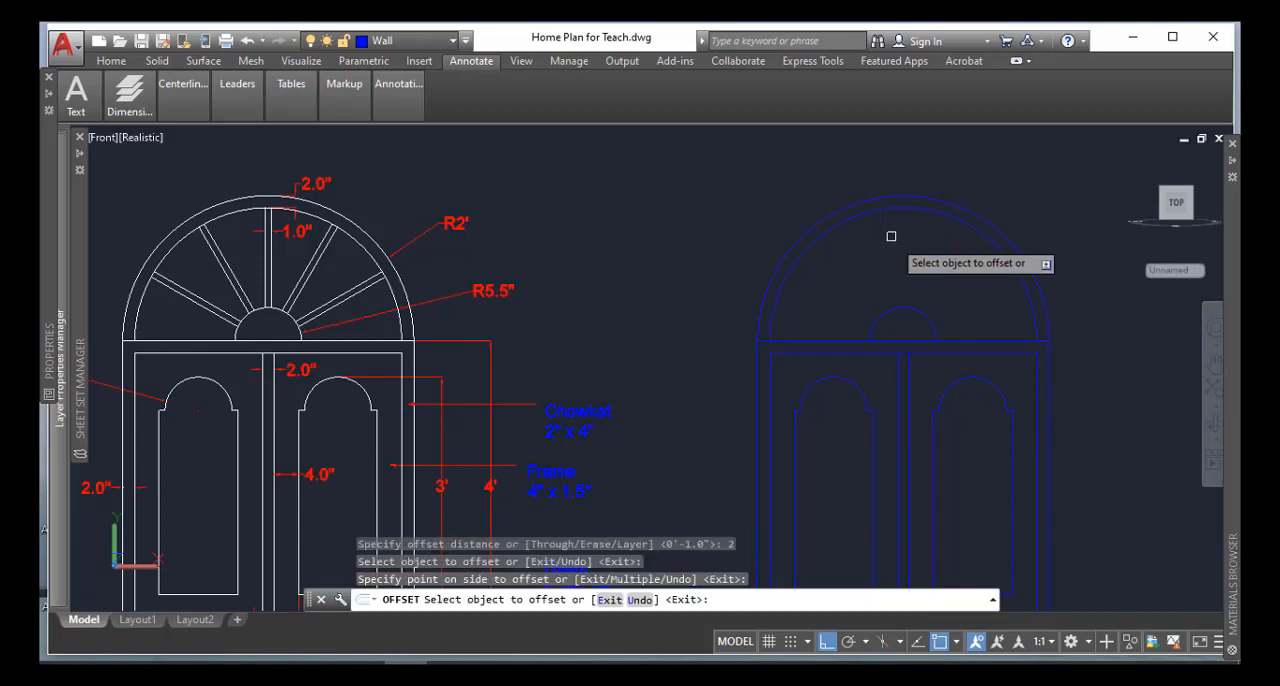
{"action": "key", "text": "Return"}
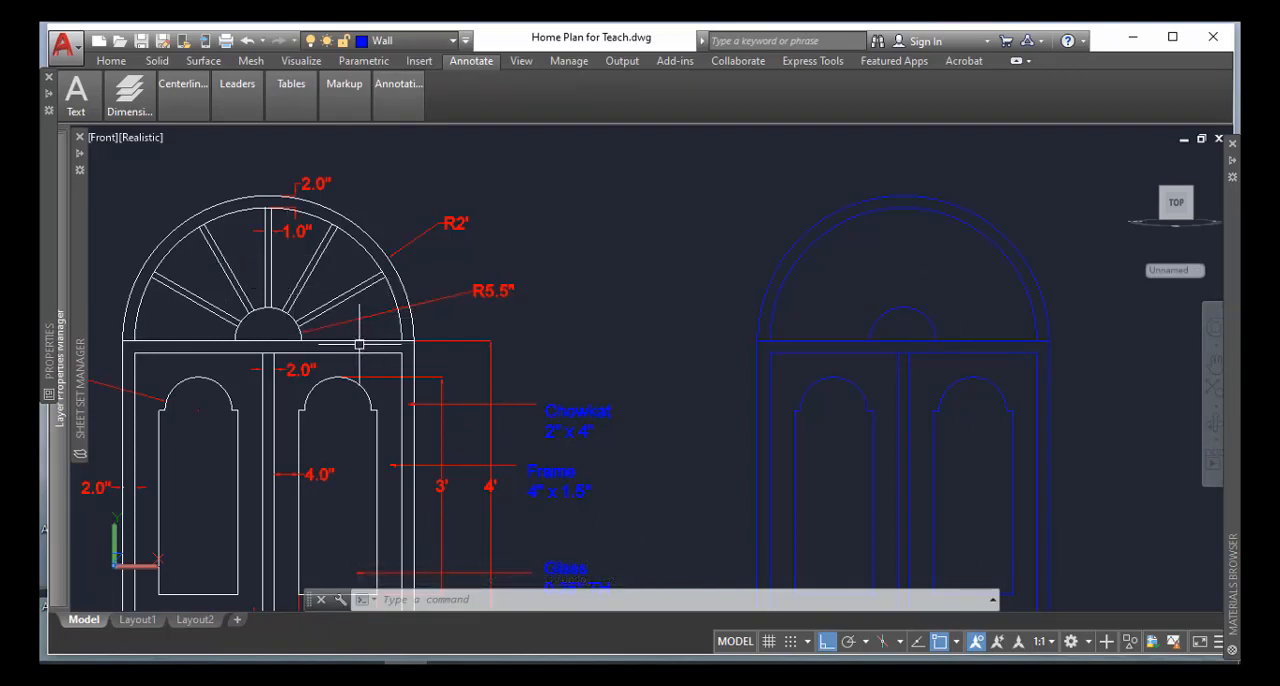
Draw a vertical line from the top of the small hub arc to the top of the inner fanlight arc
{"action": "scroll", "coordinate": [263, 256], "scroll_direction": "up", "scroll_amount": 2}
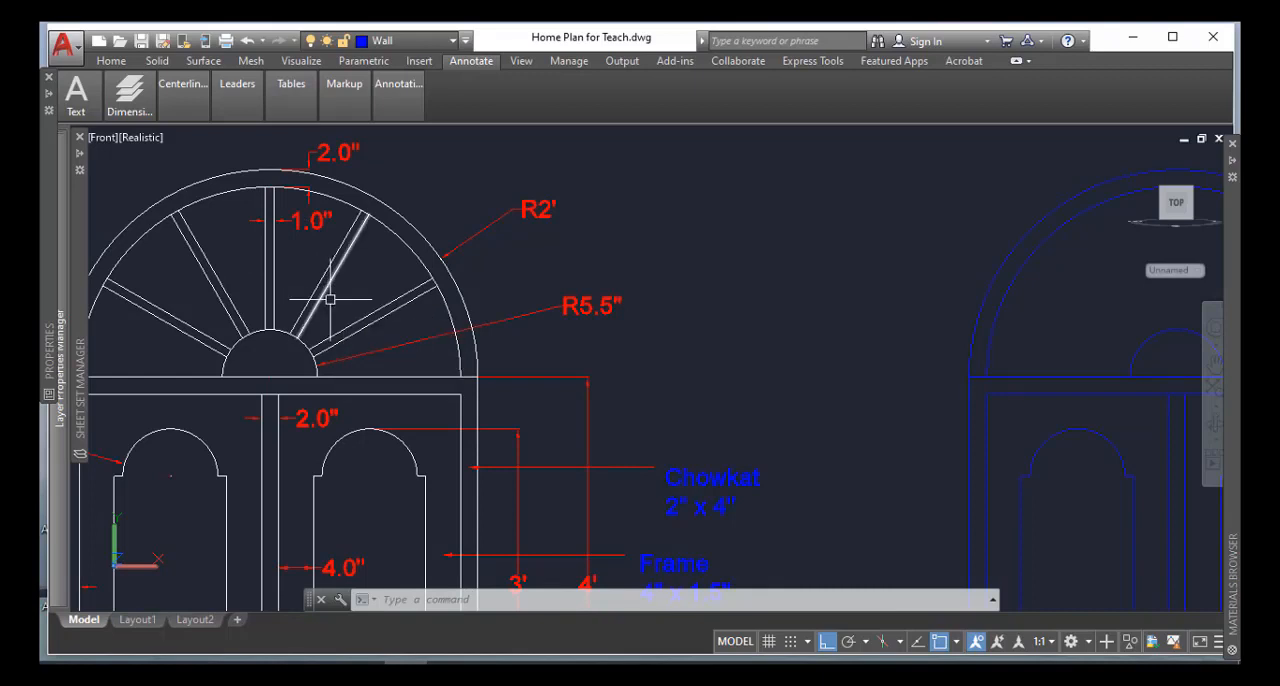
{"action": "scroll", "coordinate": [343, 375], "scroll_direction": "down", "scroll_amount": 2}
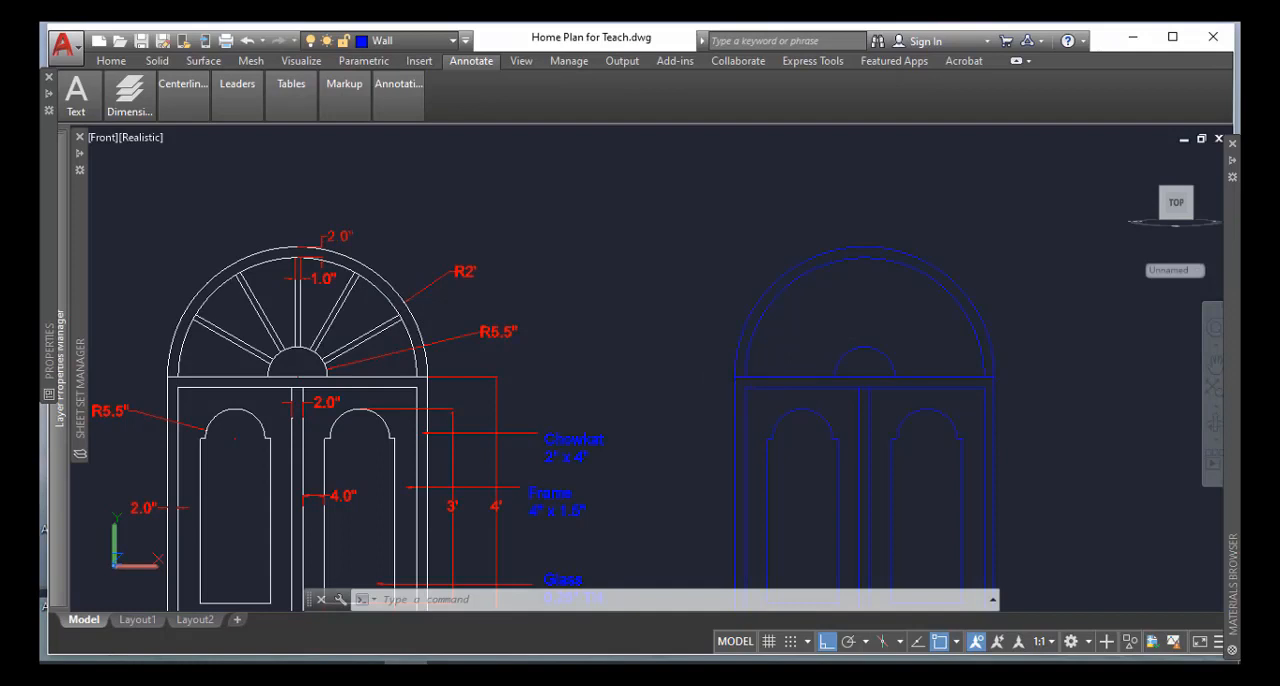
{"action": "type", "text": "l"}
{"action": "key", "text": "Return"}
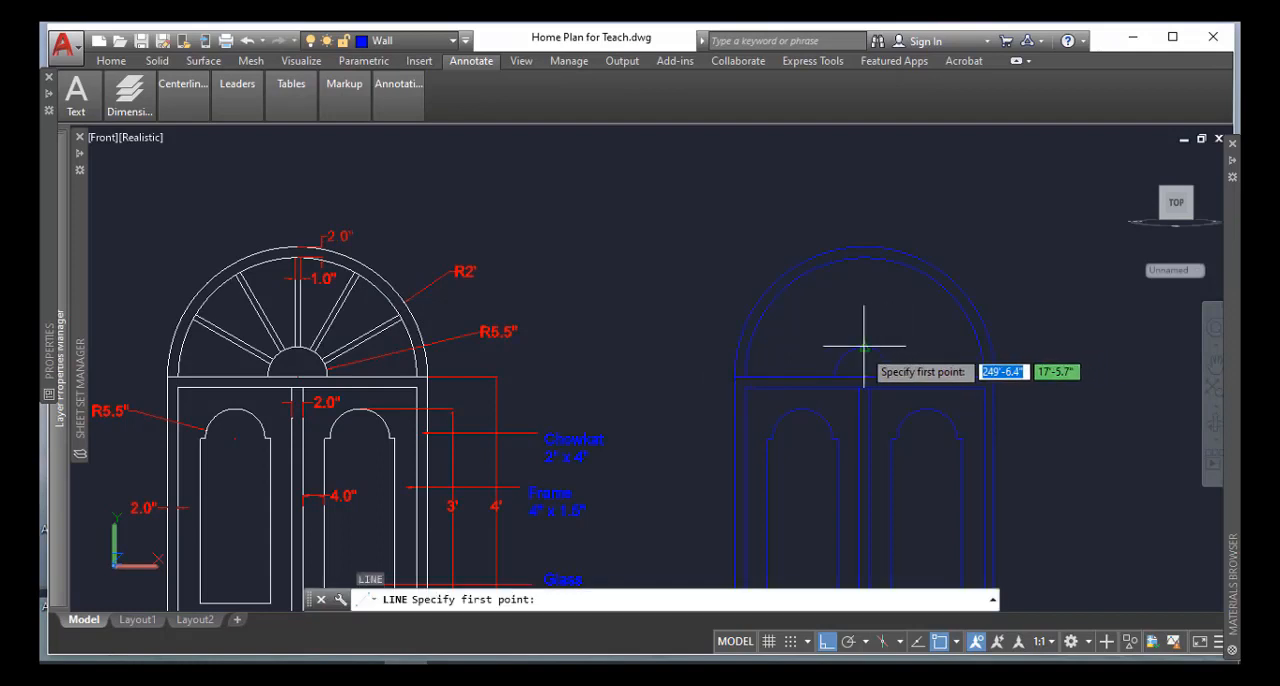
{"action": "left_click", "coordinate": [864, 376]}
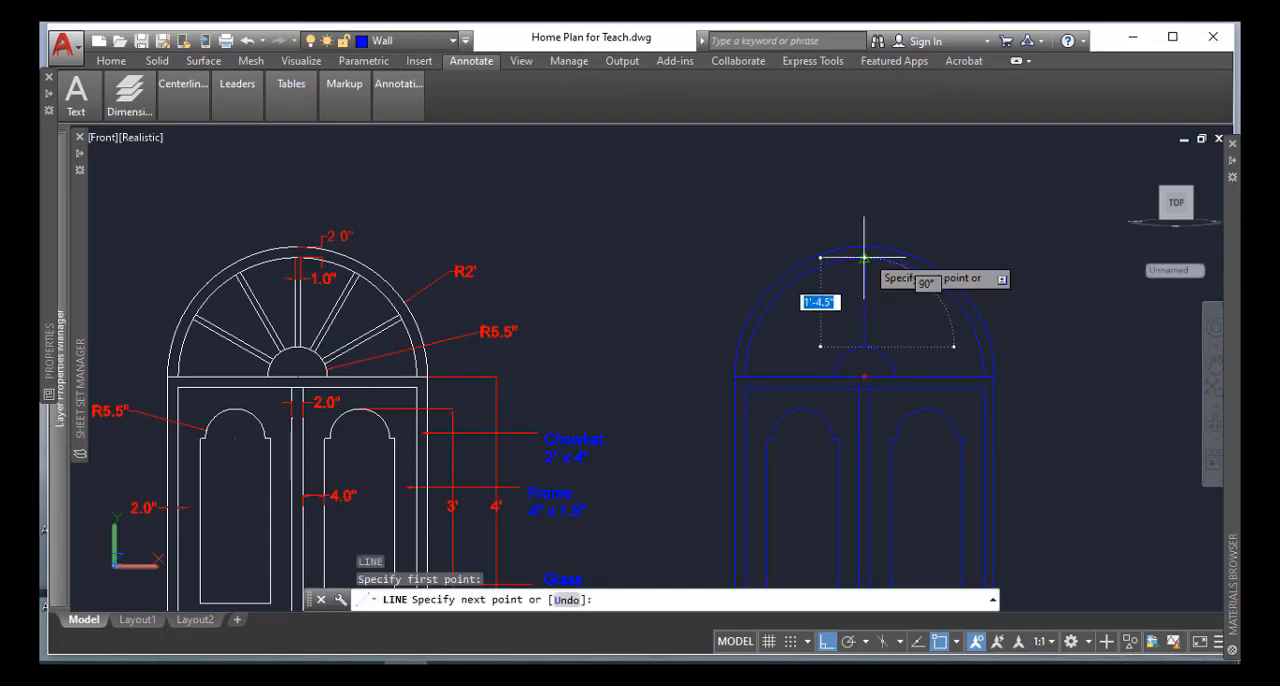
{"action": "scroll", "coordinate": [864, 260], "scroll_direction": "up", "scroll_amount": 3}
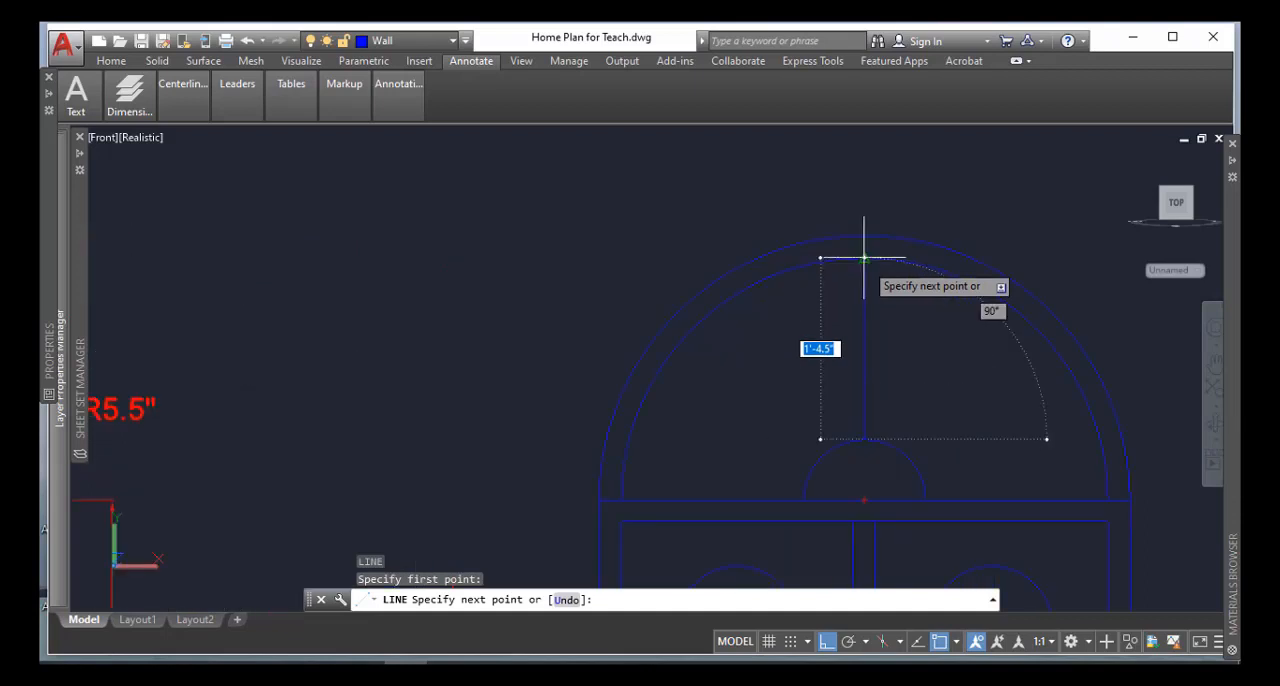
{"action": "left_click", "coordinate": [864, 258]}
{"action": "key", "text": "Return"}
{"action": "scroll", "coordinate": [904, 369], "scroll_direction": "down", "scroll_amount": 2}
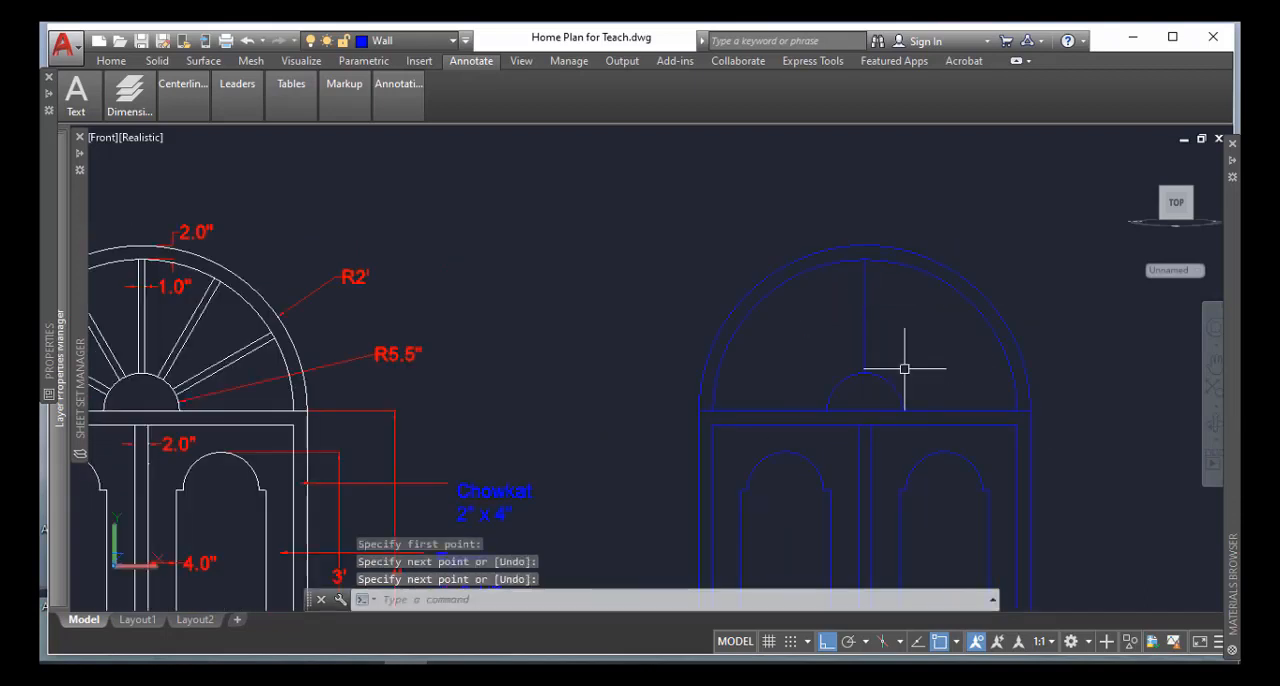
Offset the fanlight's vertical centre line 0.5 inches to both sides to form the middle bar
{"action": "type", "text": "o"}
{"action": "key", "text": "Return"}
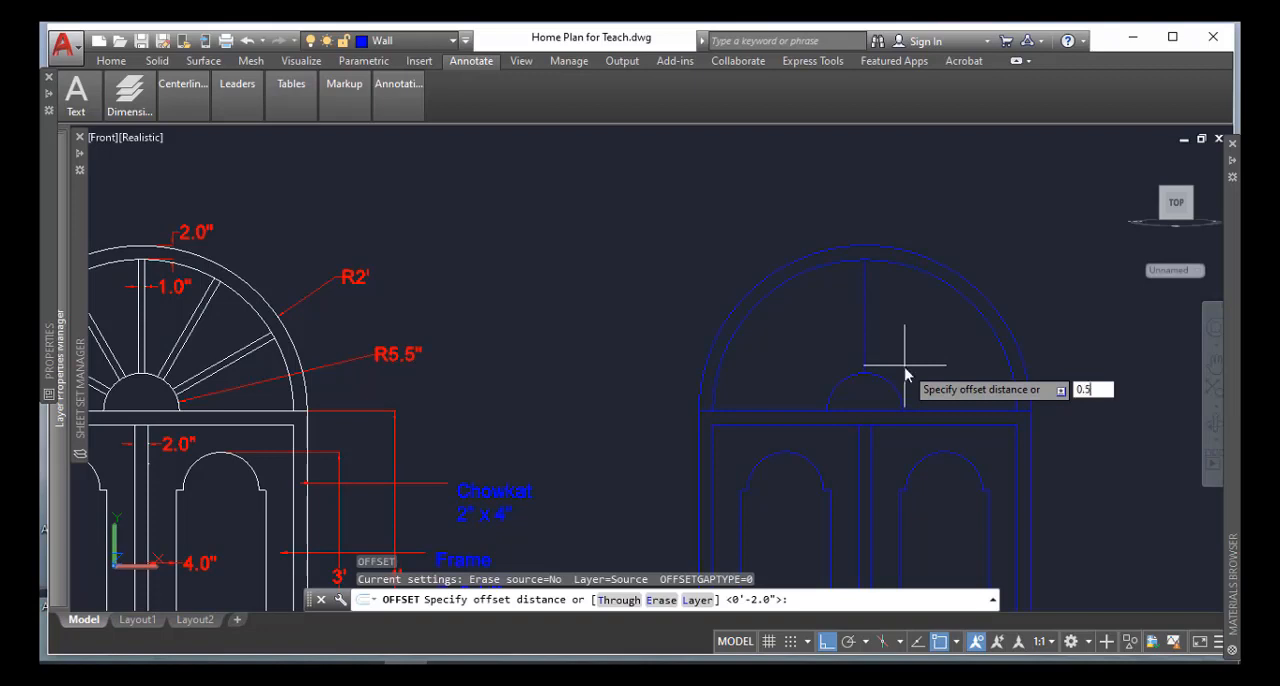
{"action": "key", "text": "Return"}
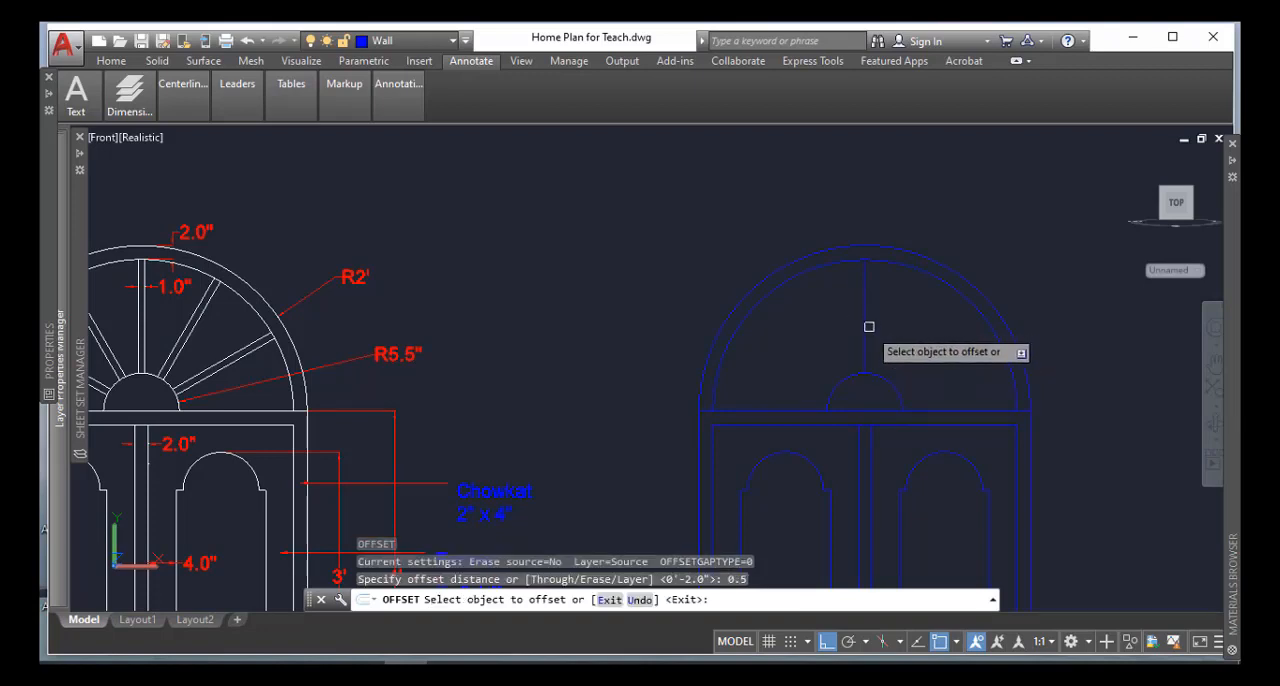
{"action": "left_click", "coordinate": [865, 322]}
{"action": "left_click", "coordinate": [886, 329]}
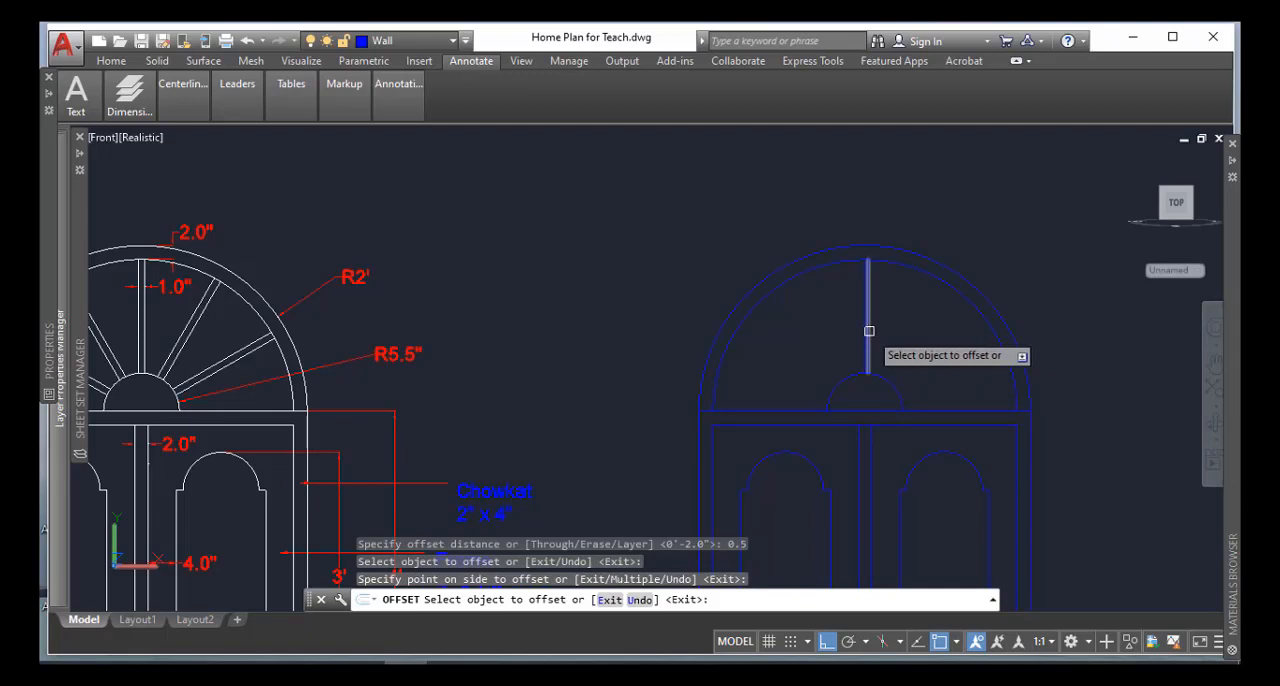
{"action": "scroll", "coordinate": [867, 331], "scroll_direction": "up", "scroll_amount": 3}
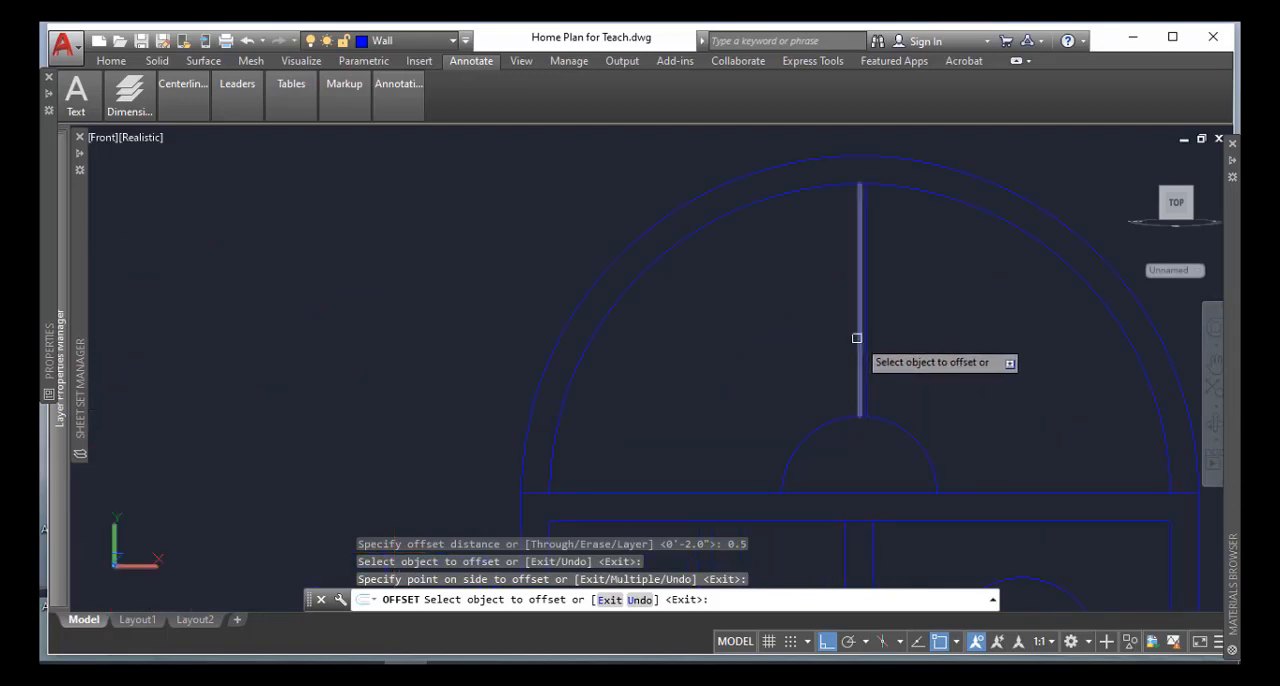
{"action": "left_click", "coordinate": [858, 338]}
{"action": "left_click", "coordinate": [836, 340]}
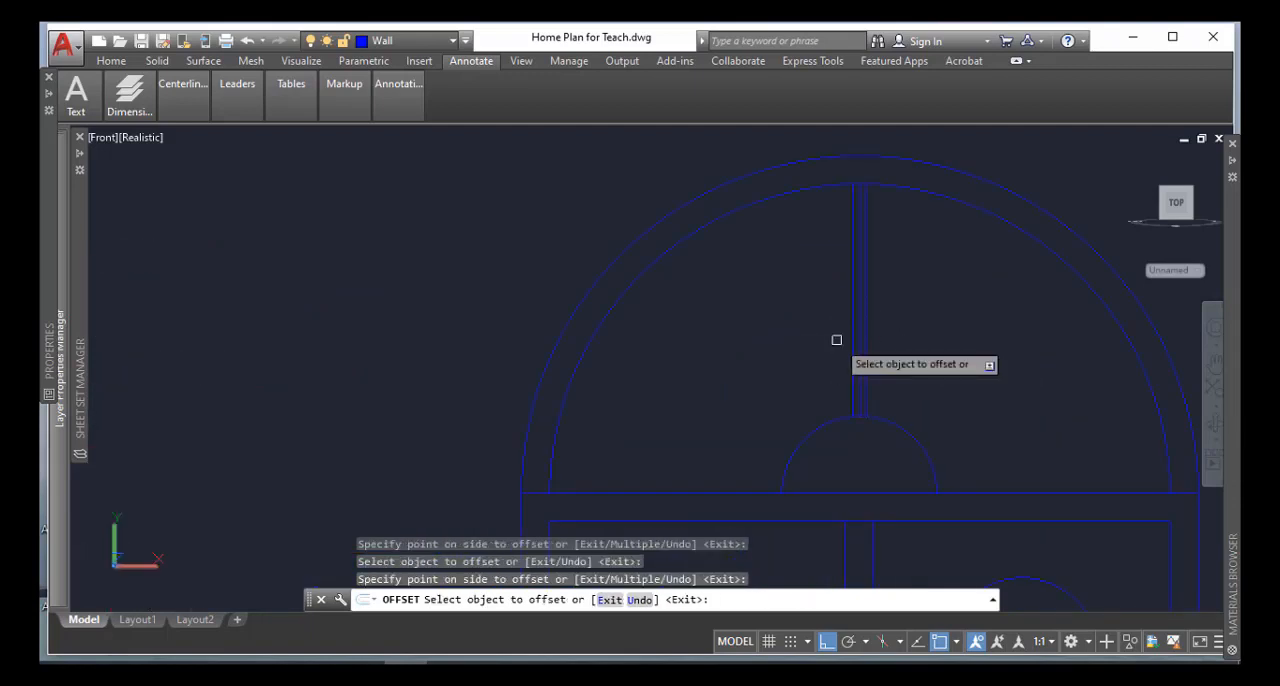
Delete the centre line between the two offset lines of the fanlight's middle bar
{"action": "key", "text": "Return"}
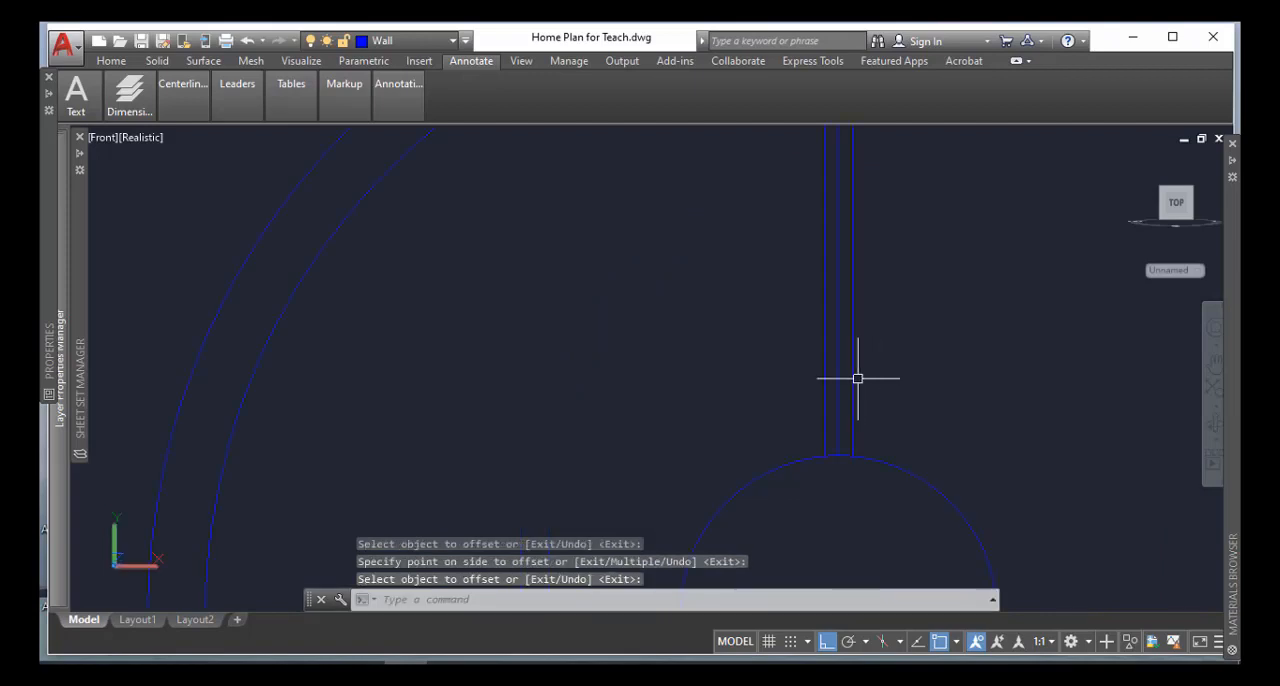
{"action": "left_click", "coordinate": [835, 387]}
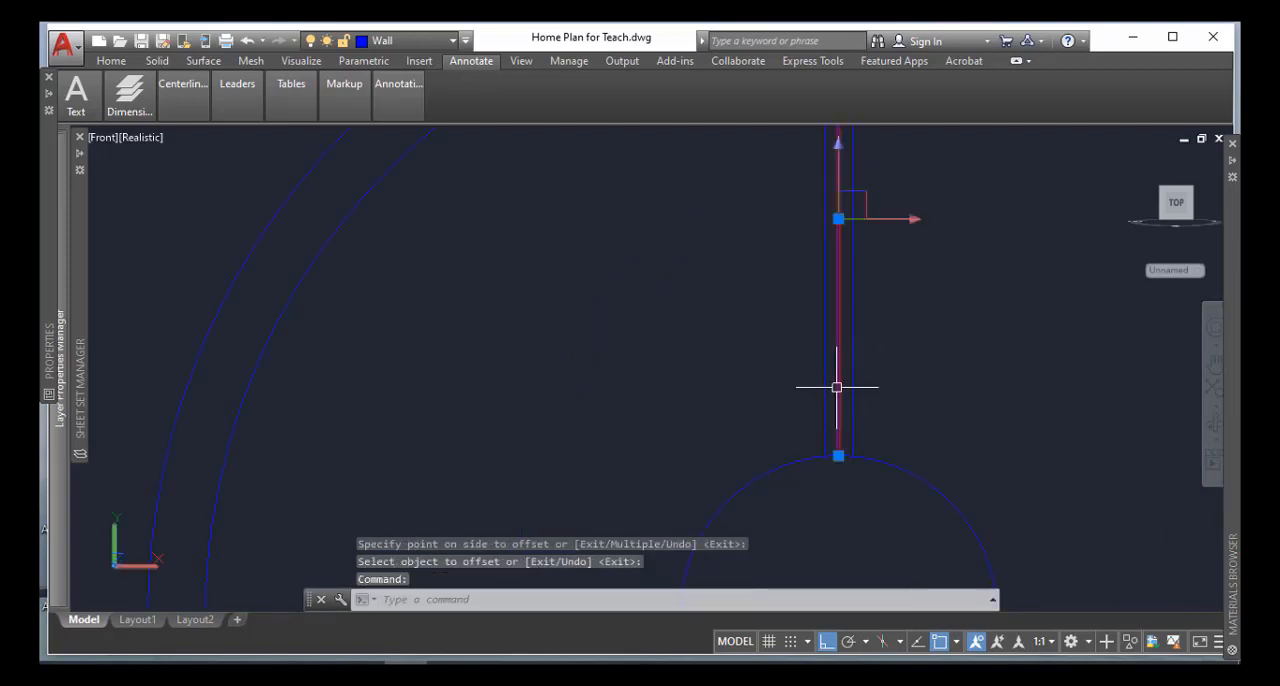
{"action": "key", "text": "Delete"}
{"action": "scroll", "coordinate": [847, 383], "scroll_direction": "down", "scroll_amount": 4}
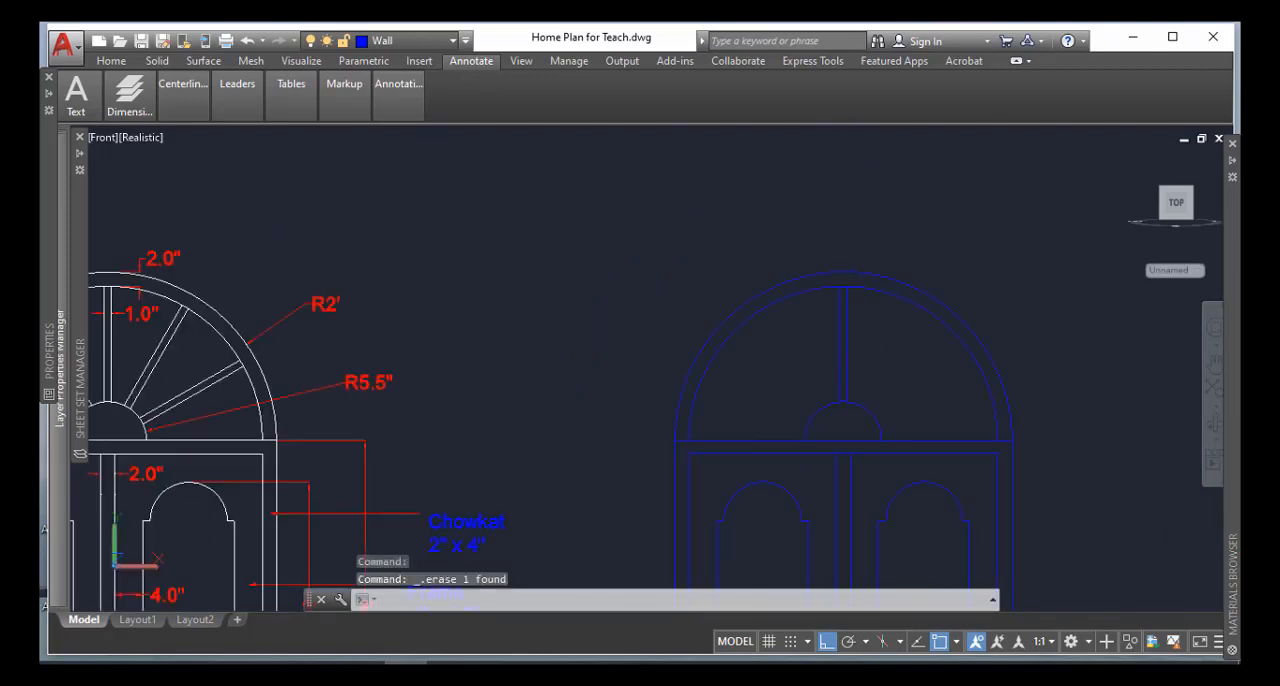
{"action": "middle_click_drag", "start_coordinate": [871, 380], "coordinate": [886, 240]}
{"action": "scroll", "coordinate": [886, 240], "scroll_direction": "down", "scroll_amount": 2}
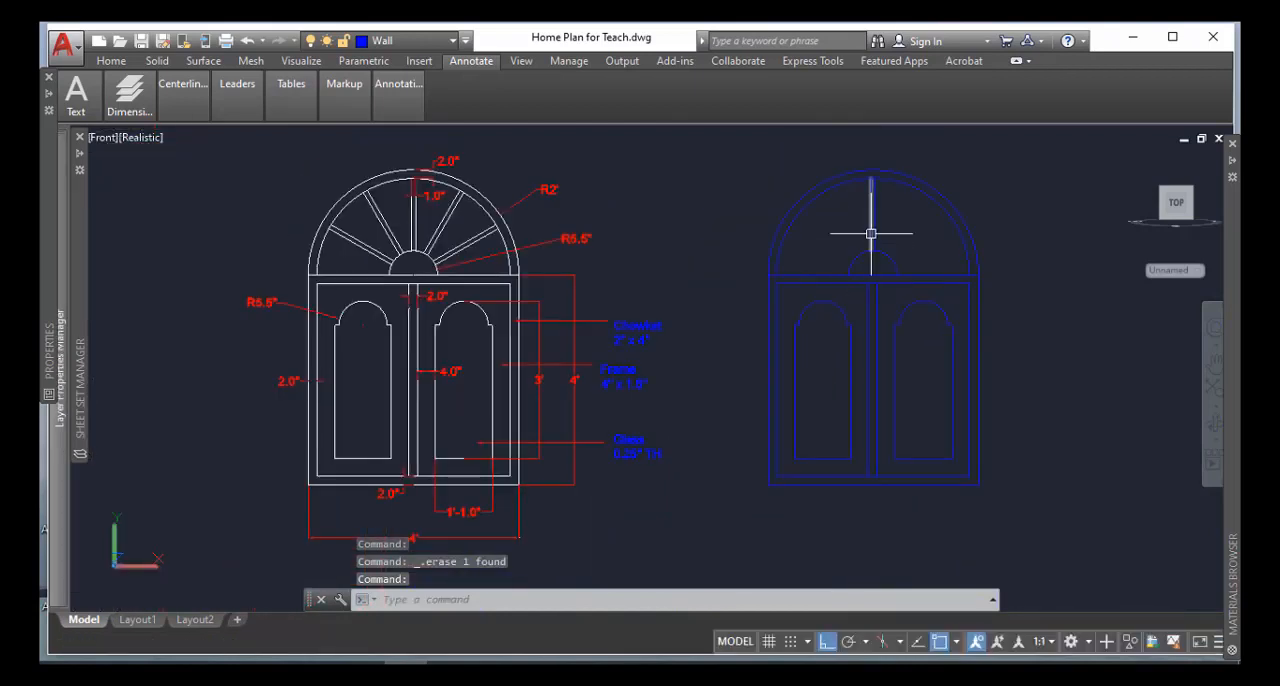
Try a polar array of the vertical bar's two lines about the midpoint of the square frame's top edge
{"action": "left_click", "coordinate": [871, 233]}
{"action": "type", "text": "ar"}
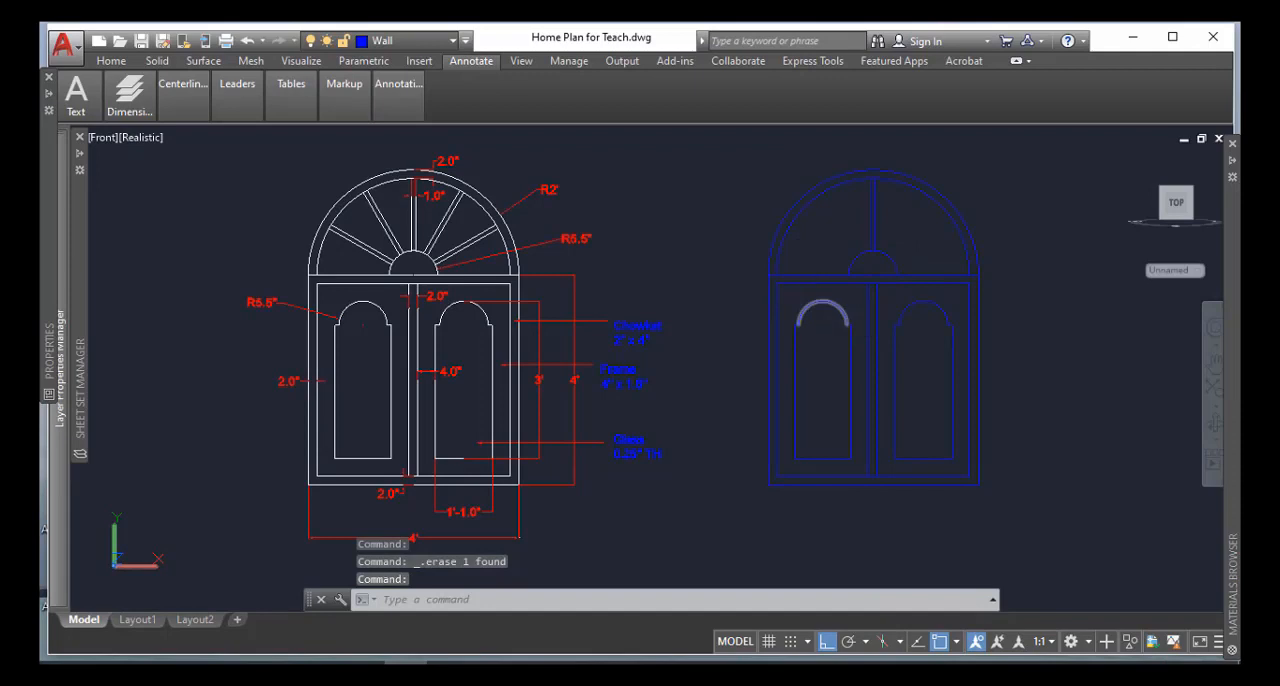
{"action": "key", "text": "Return"}
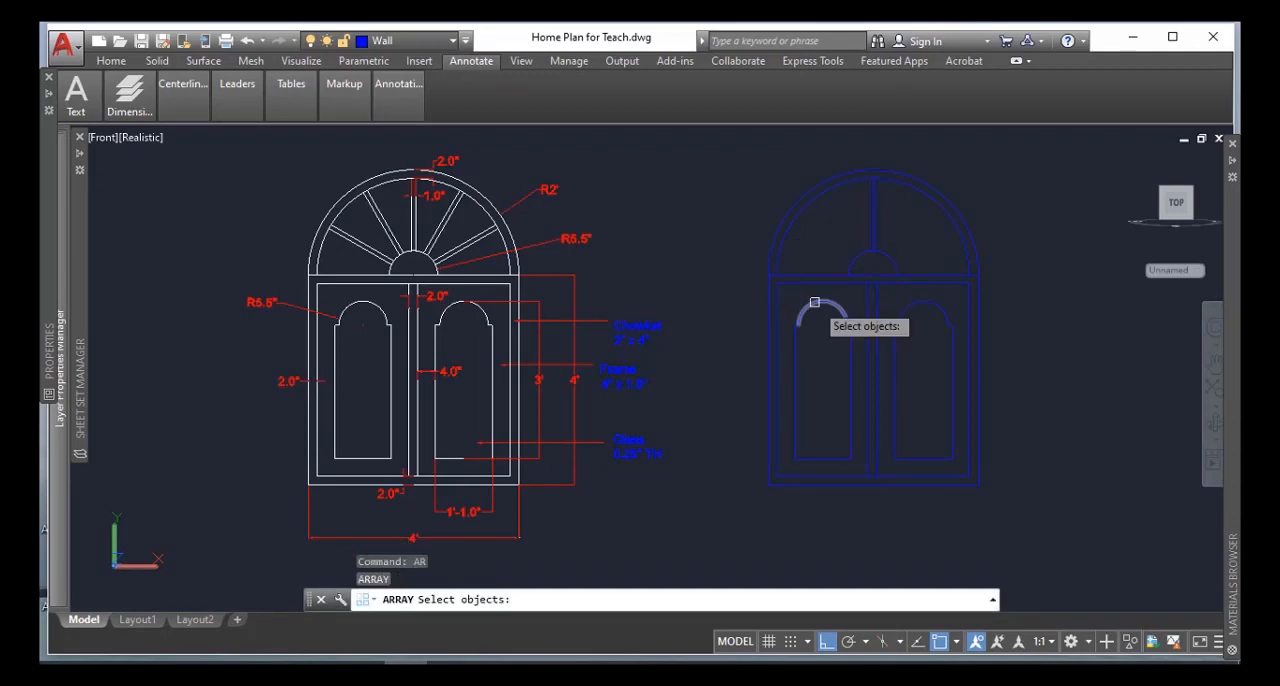
{"action": "left_click", "coordinate": [894, 211]}
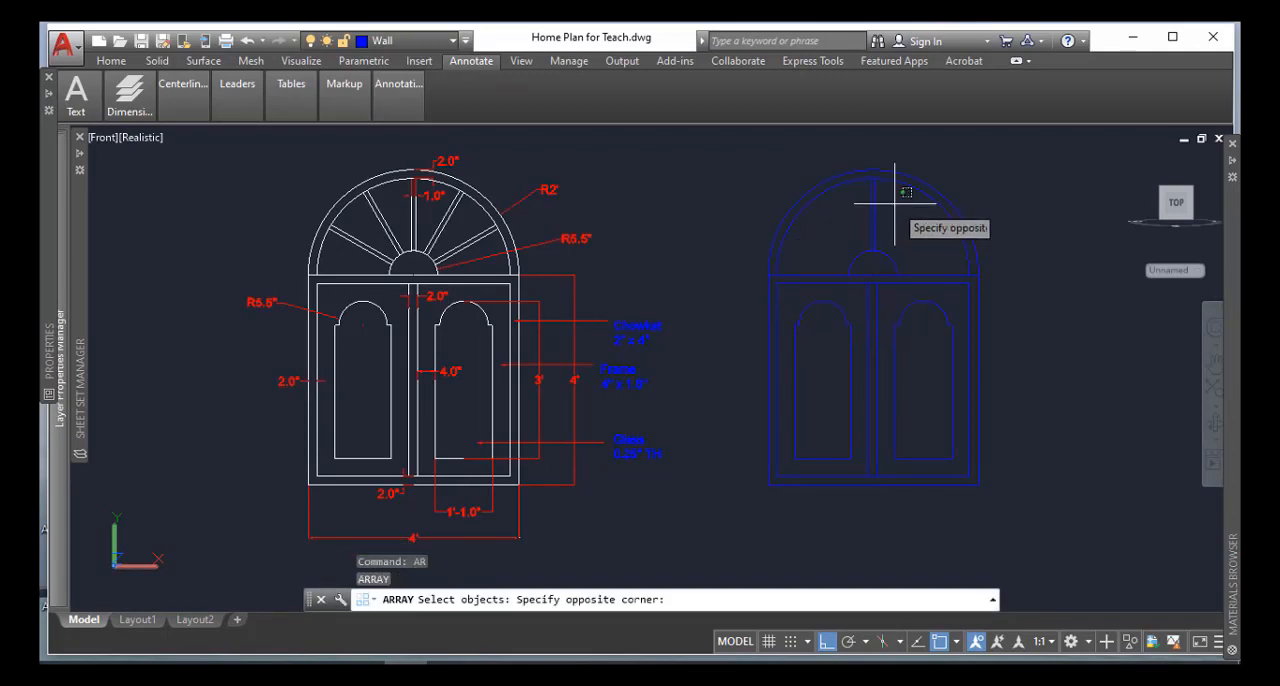
{"action": "left_click", "coordinate": [870, 212]}
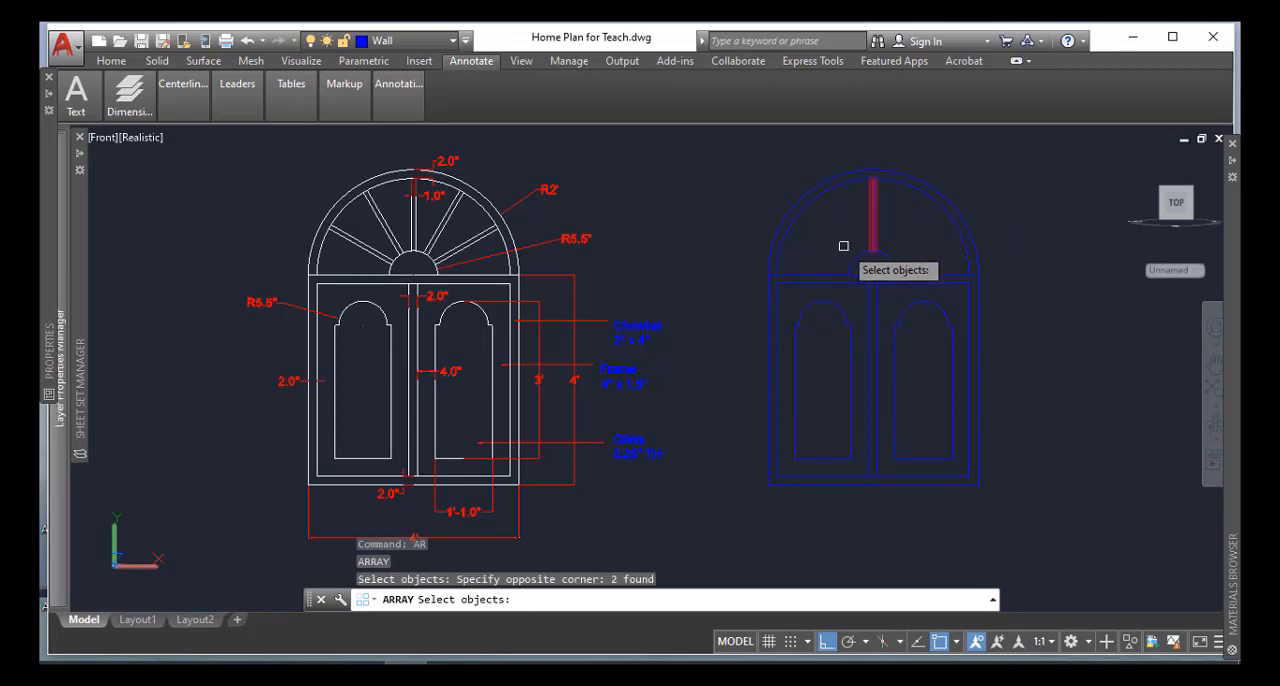
{"action": "key", "text": "Return"}
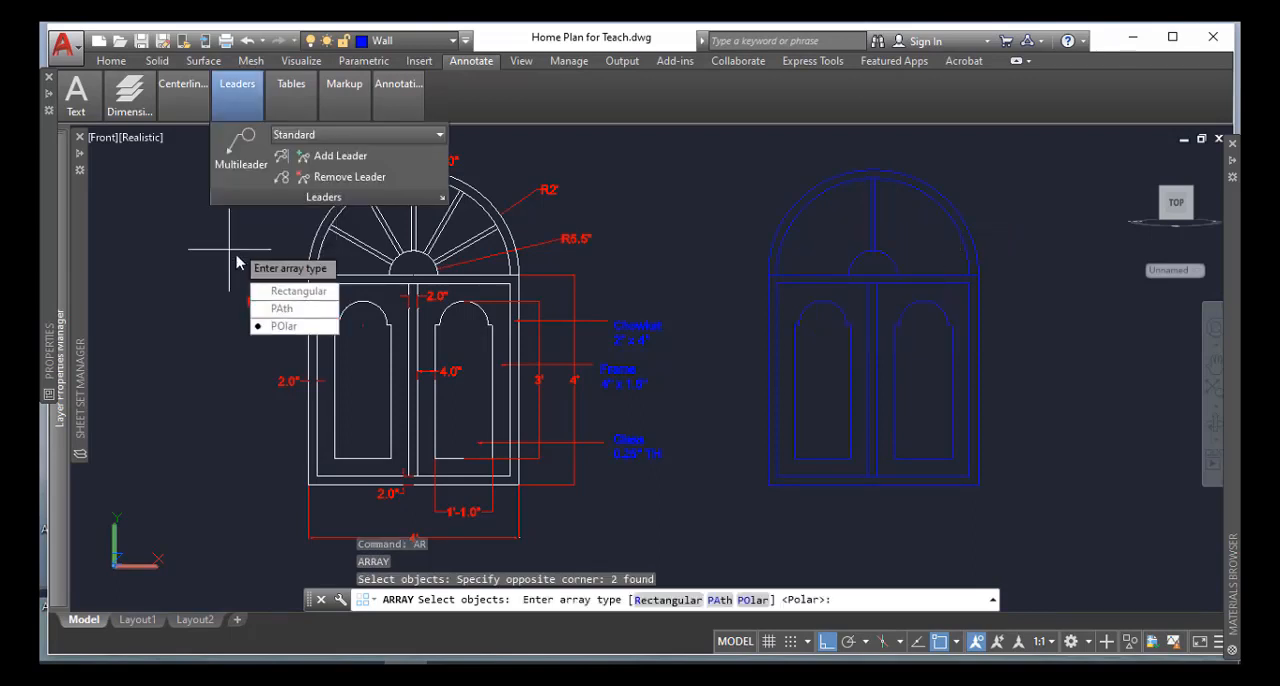
{"action": "left_click", "coordinate": [285, 327]}
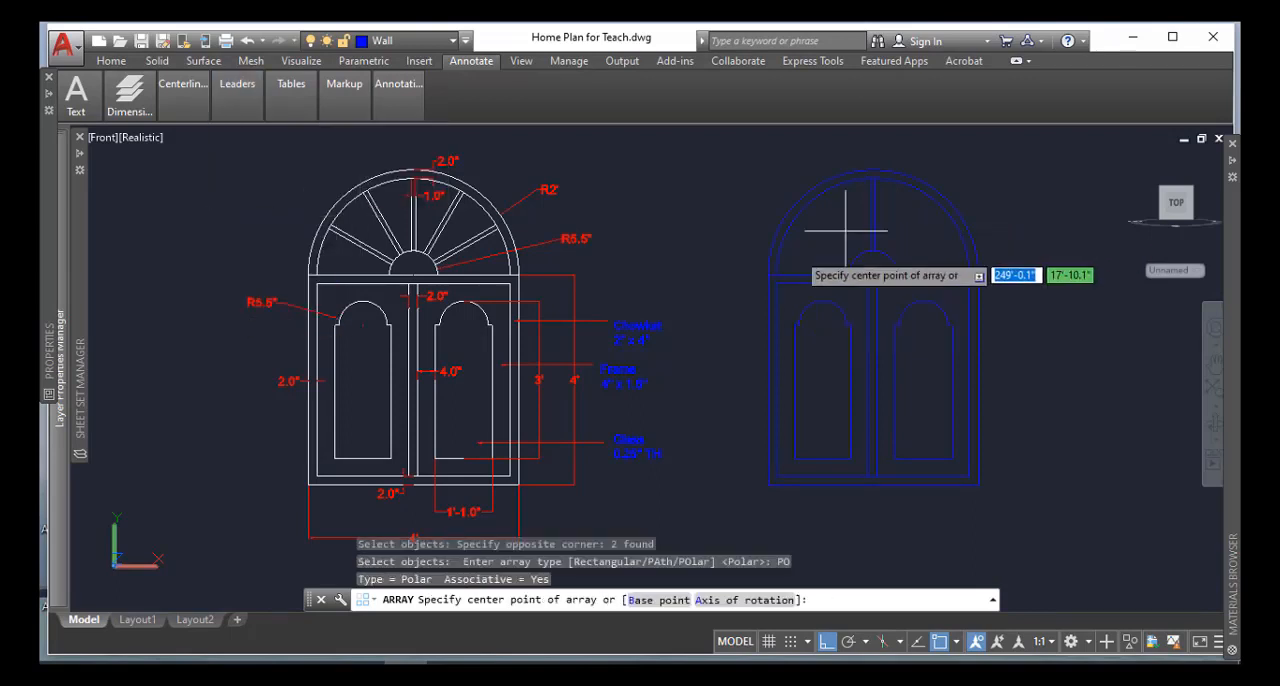
{"action": "scroll", "coordinate": [852, 265], "scroll_direction": "up", "scroll_amount": 3}
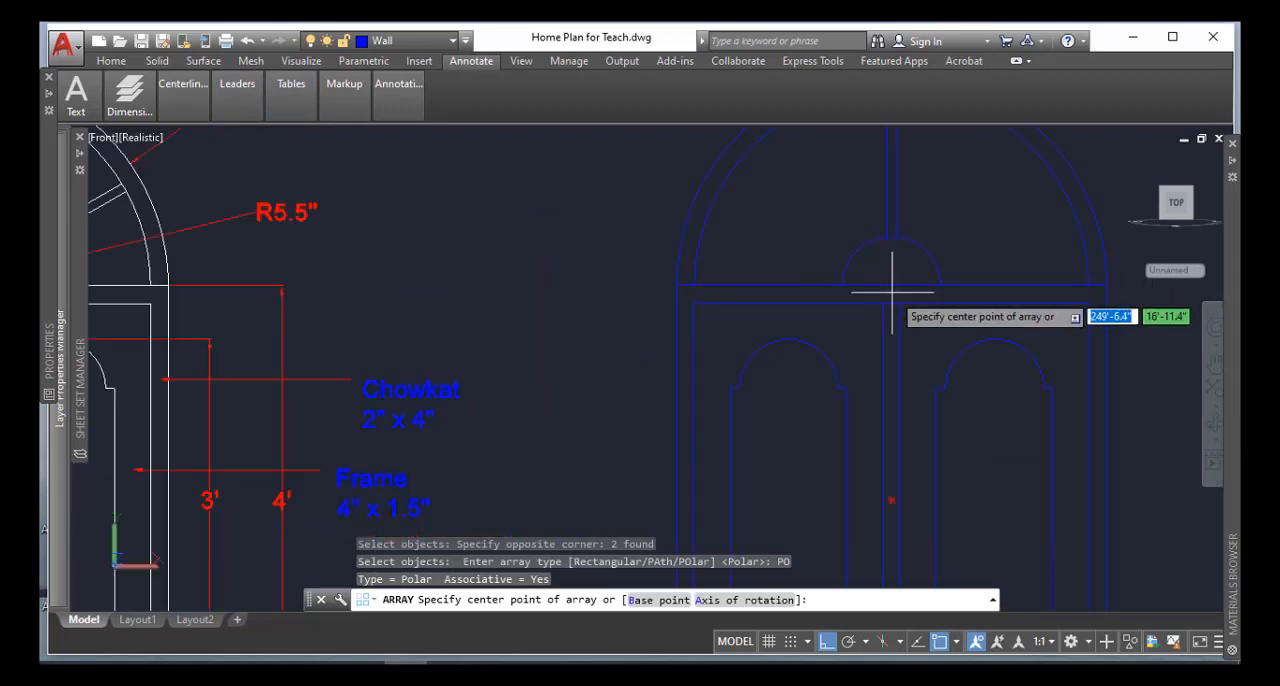
{"action": "left_click", "coordinate": [891, 287]}
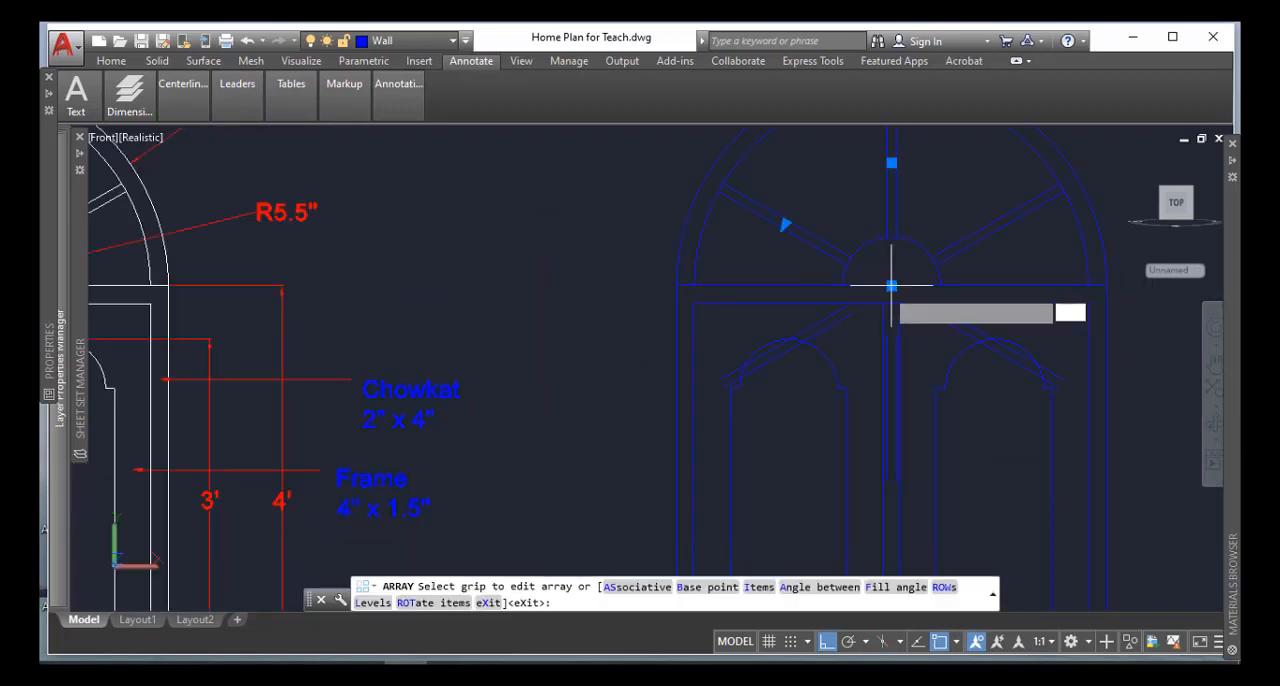
{"action": "scroll", "coordinate": [891, 287], "scroll_direction": "down", "scroll_amount": 2}
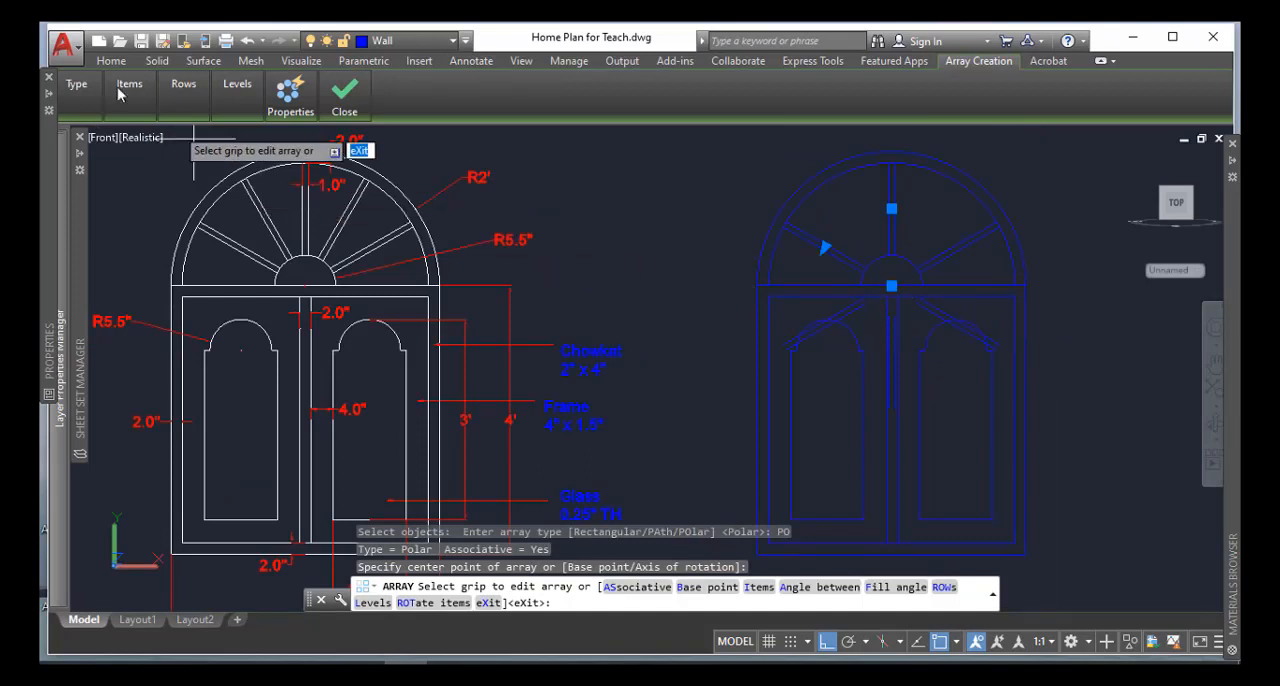
Set the polar array to 7 items with a fill angle of 180 degrees
{"action": "mouse_move", "coordinate": [128, 101]}
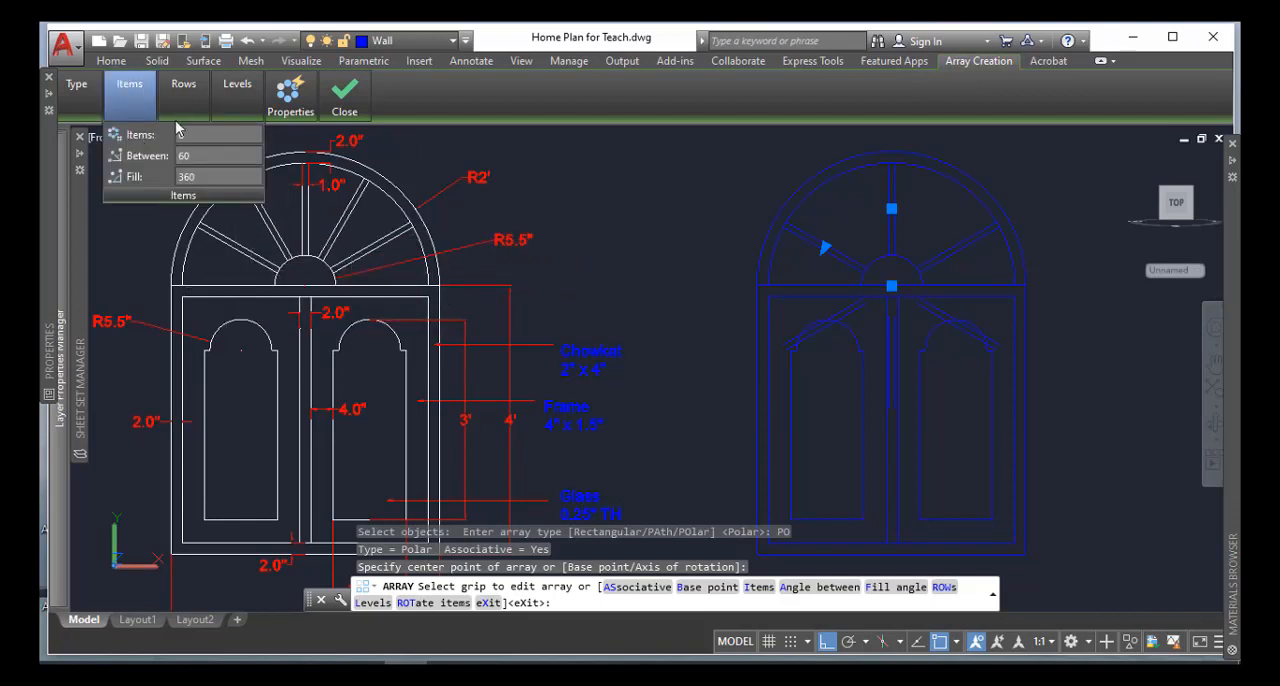
{"action": "mouse_move", "coordinate": [190, 135]}
{"action": "left_click", "coordinate": [197, 181]}
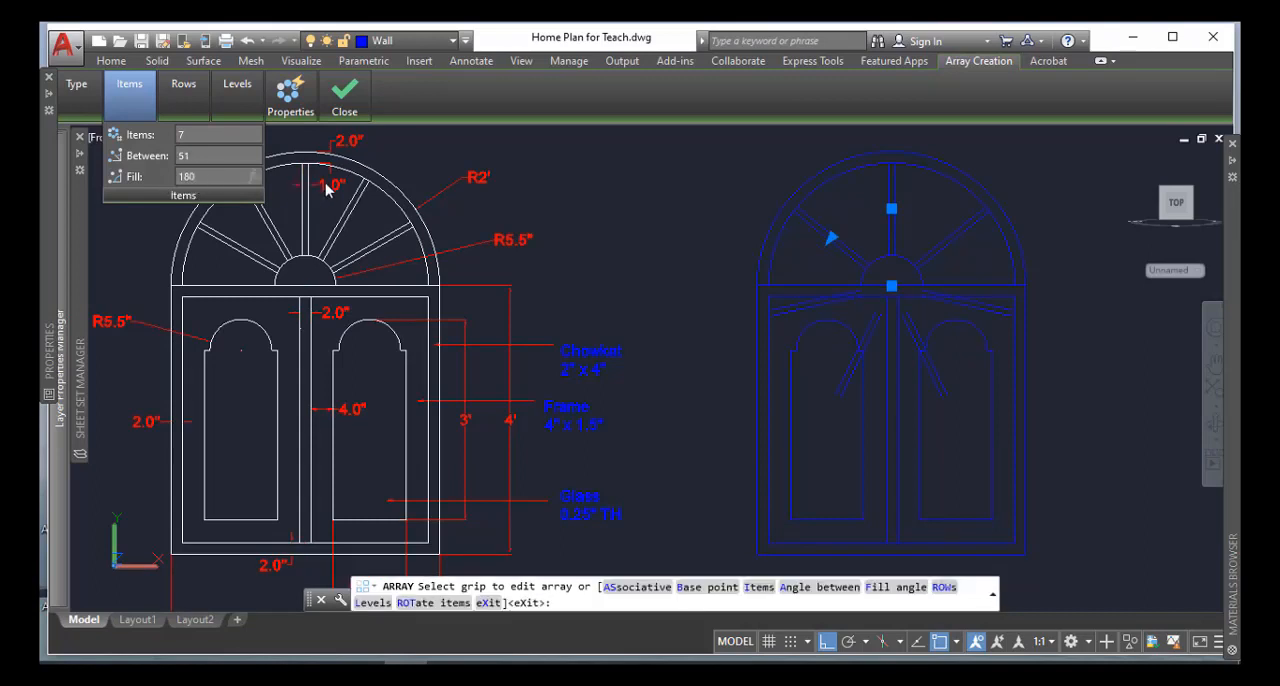
{"action": "type", "text": "180"}
{"action": "key", "text": "Return"}
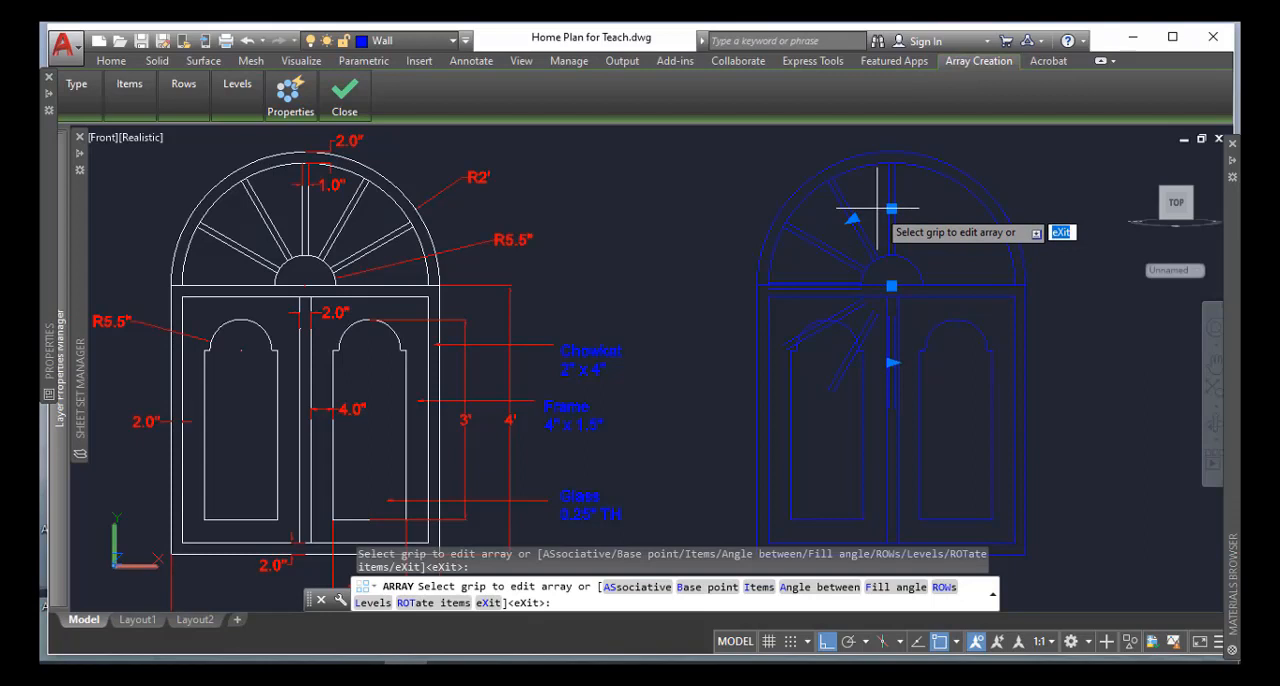
Leave the array command and undo the polar array of the fanlight bar
{"action": "key", "text": "Escape"}
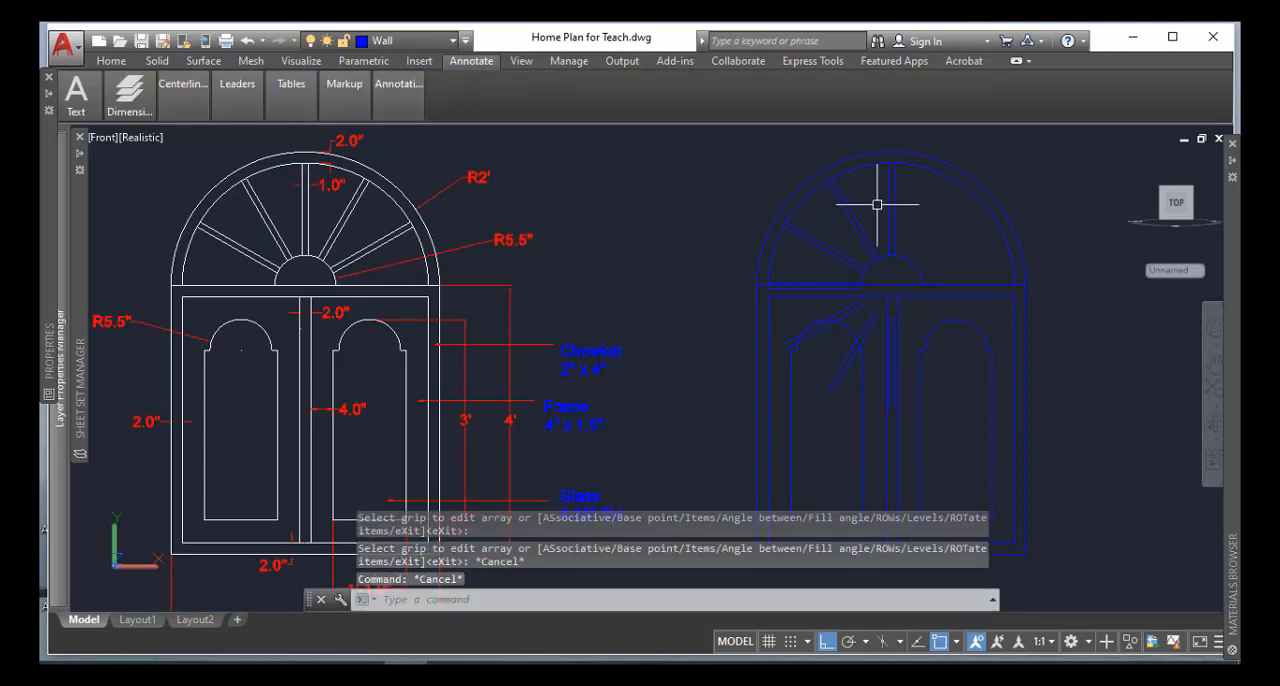
{"action": "type", "text": "u"}
{"action": "key", "text": "Return"}
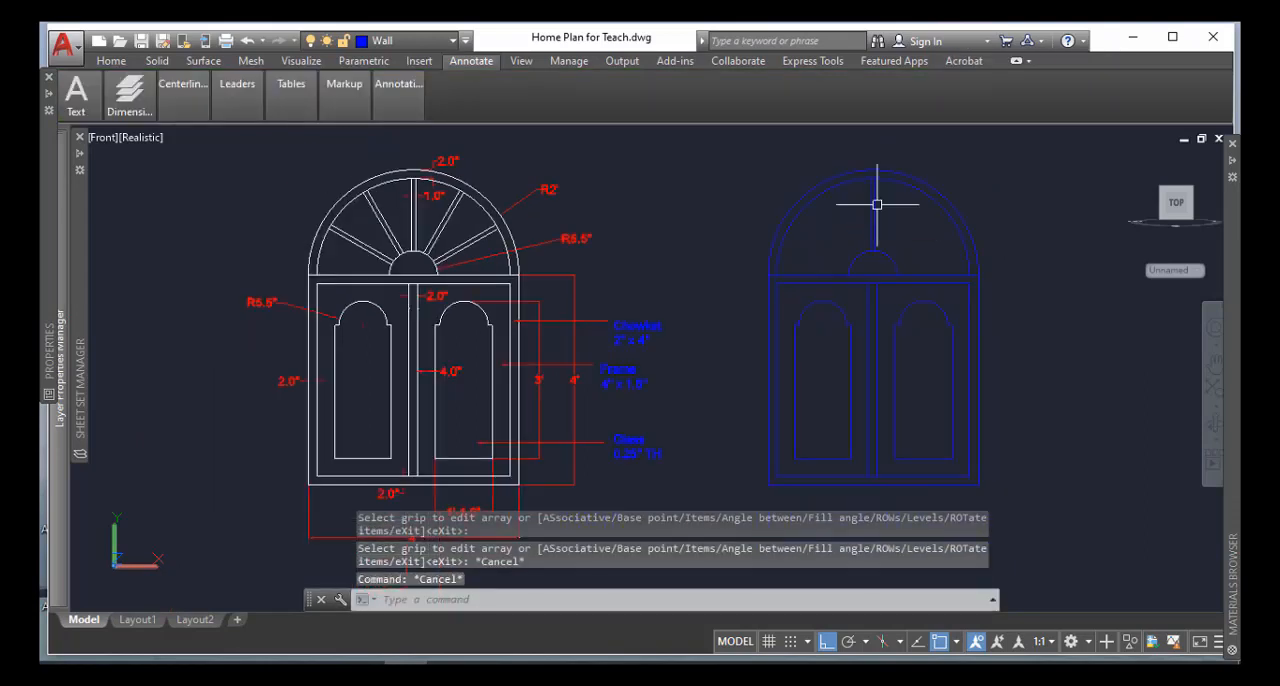
{"action": "type", "text": "u"}
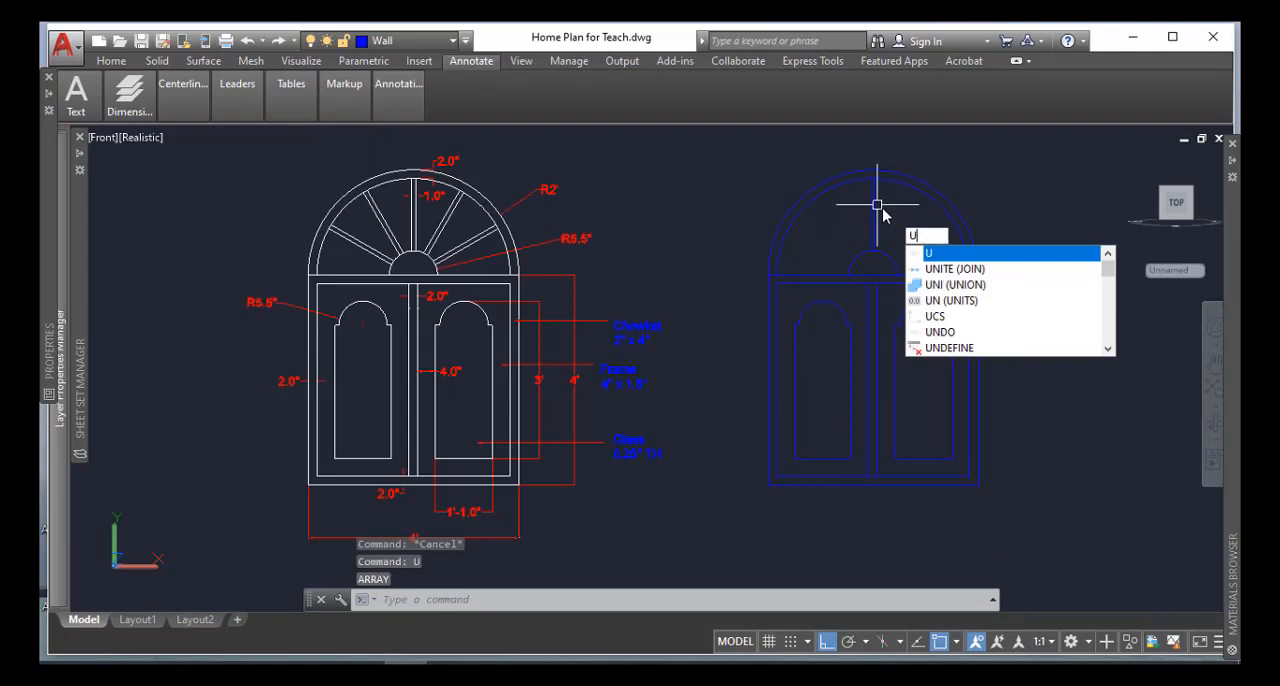
{"action": "key", "text": "BackSpace"}
{"action": "key", "text": "Escape"}
Rotate the bar's two lines by -90 degrees about the midpoint of the square frame's top edge
{"action": "scroll", "coordinate": [889, 220], "scroll_direction": "up", "scroll_amount": 3}
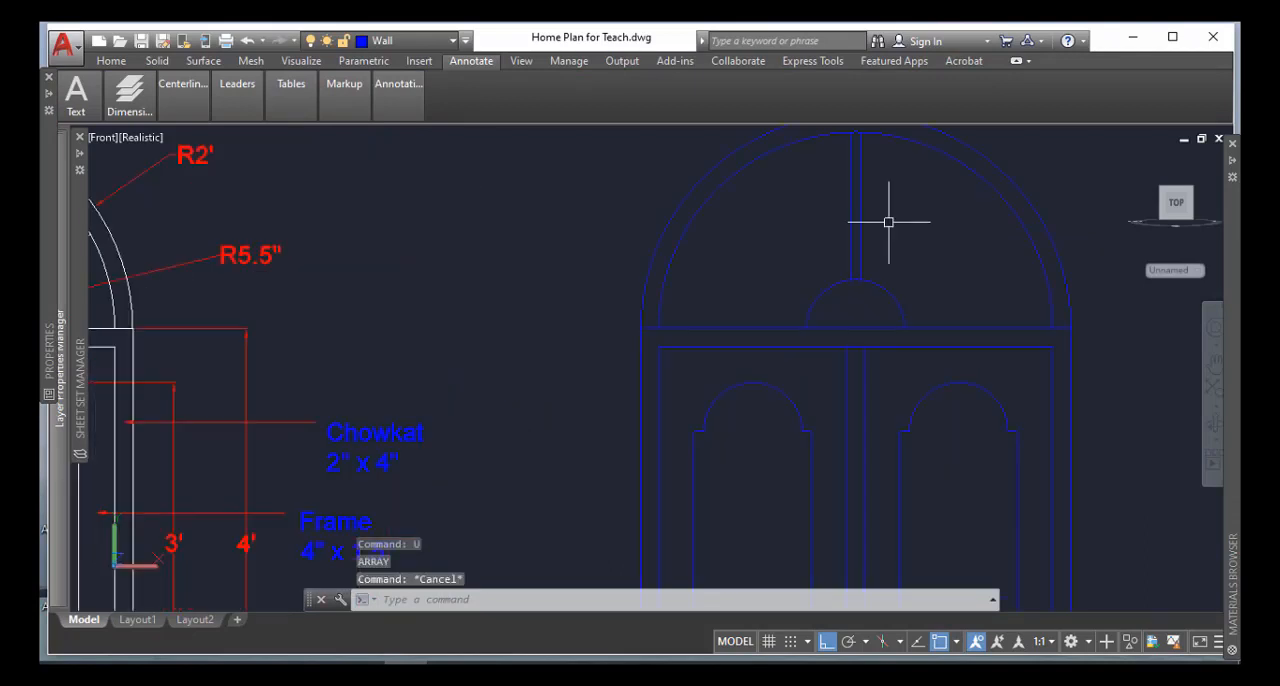
{"action": "middle_click_drag", "start_coordinate": [895, 228], "coordinate": [857, 245]}
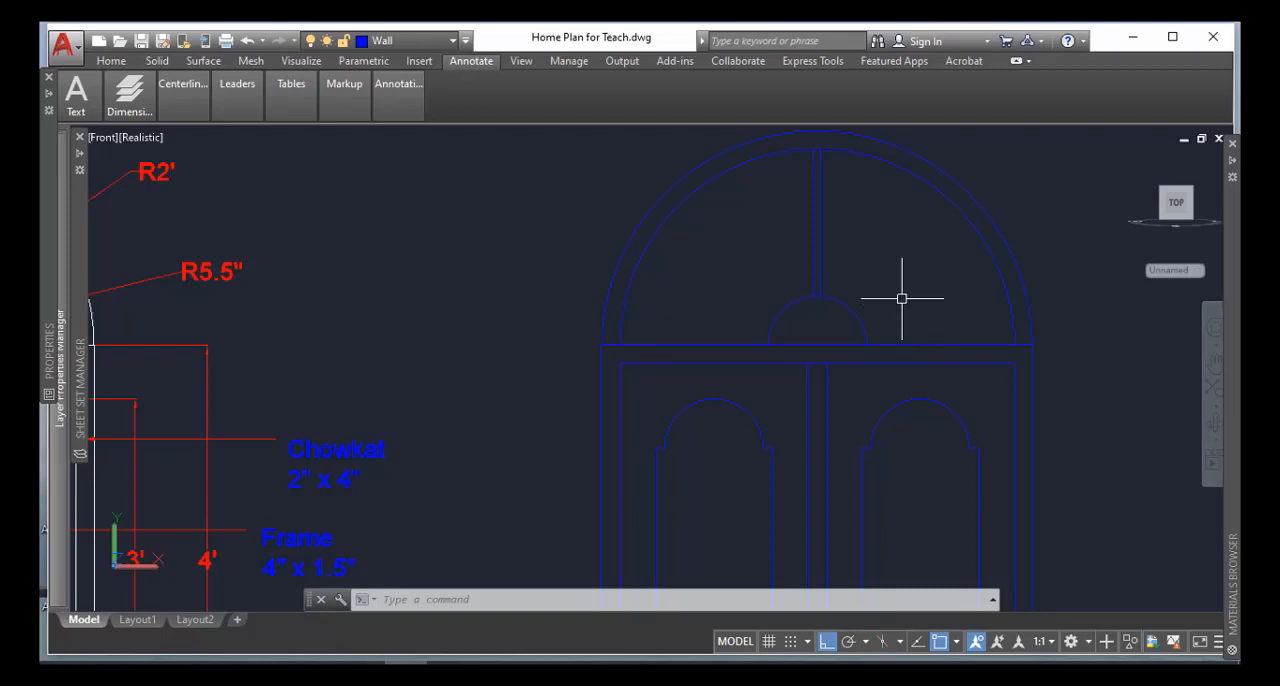
{"action": "type", "text": "RO"}
{"action": "key", "text": "Return"}
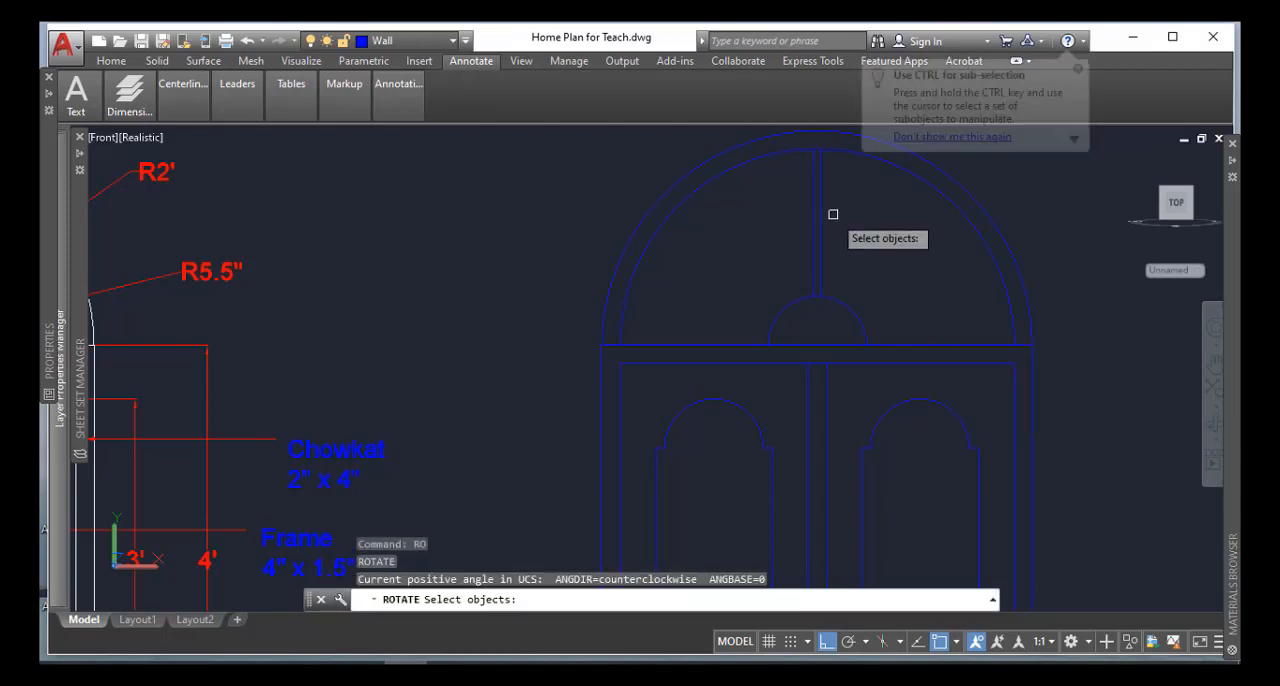
{"action": "left_click", "coordinate": [833, 214]}
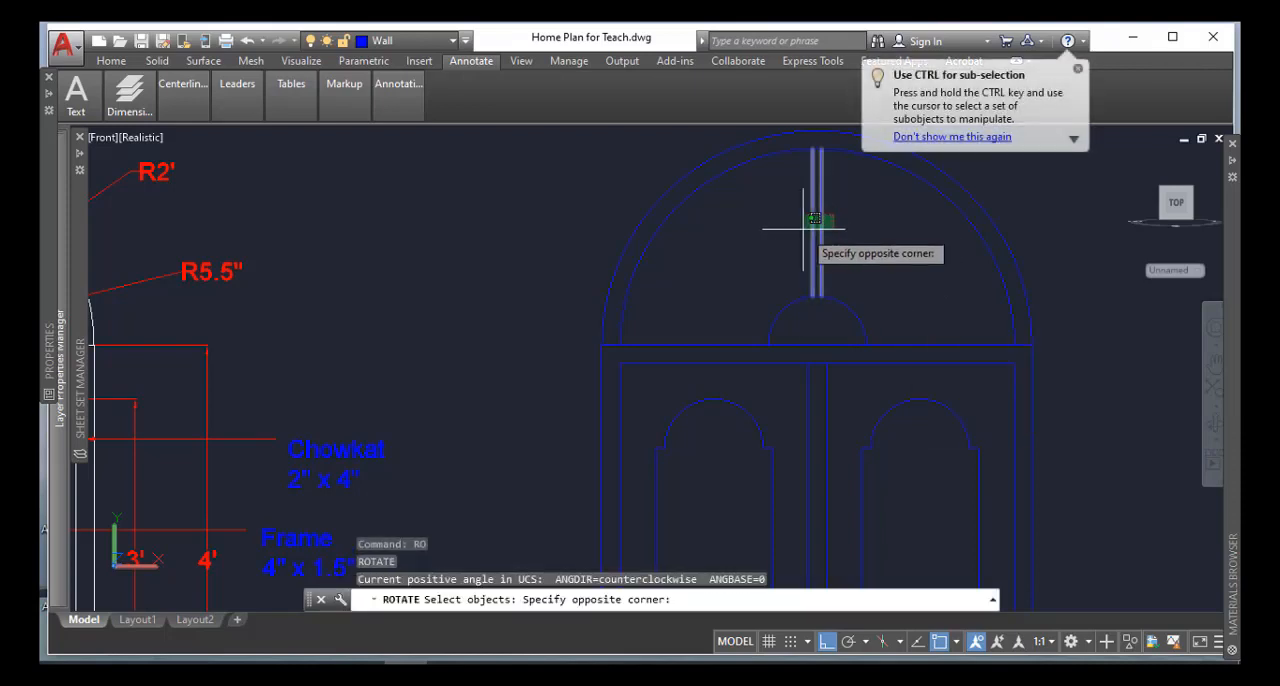
{"action": "left_click", "coordinate": [803, 230]}
{"action": "key", "text": "Return"}
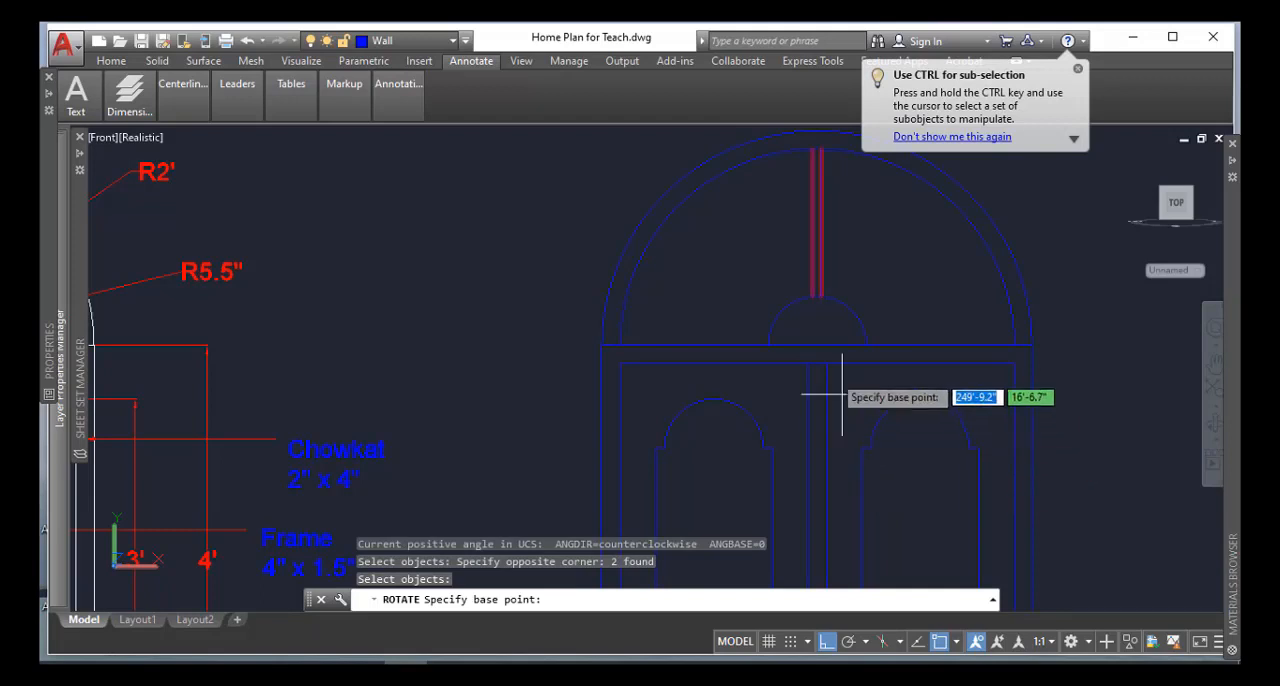
{"action": "left_click", "coordinate": [816, 346]}
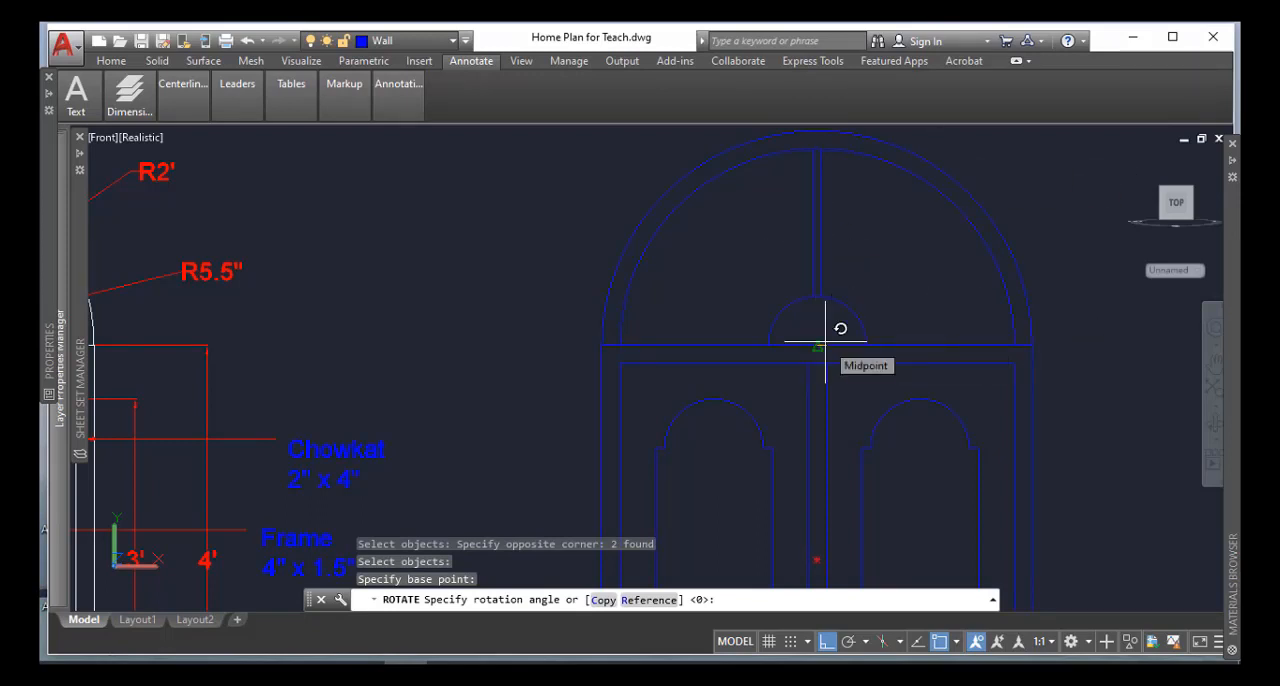
{"action": "type", "text": "-90"}
{"action": "key", "text": "Return"}
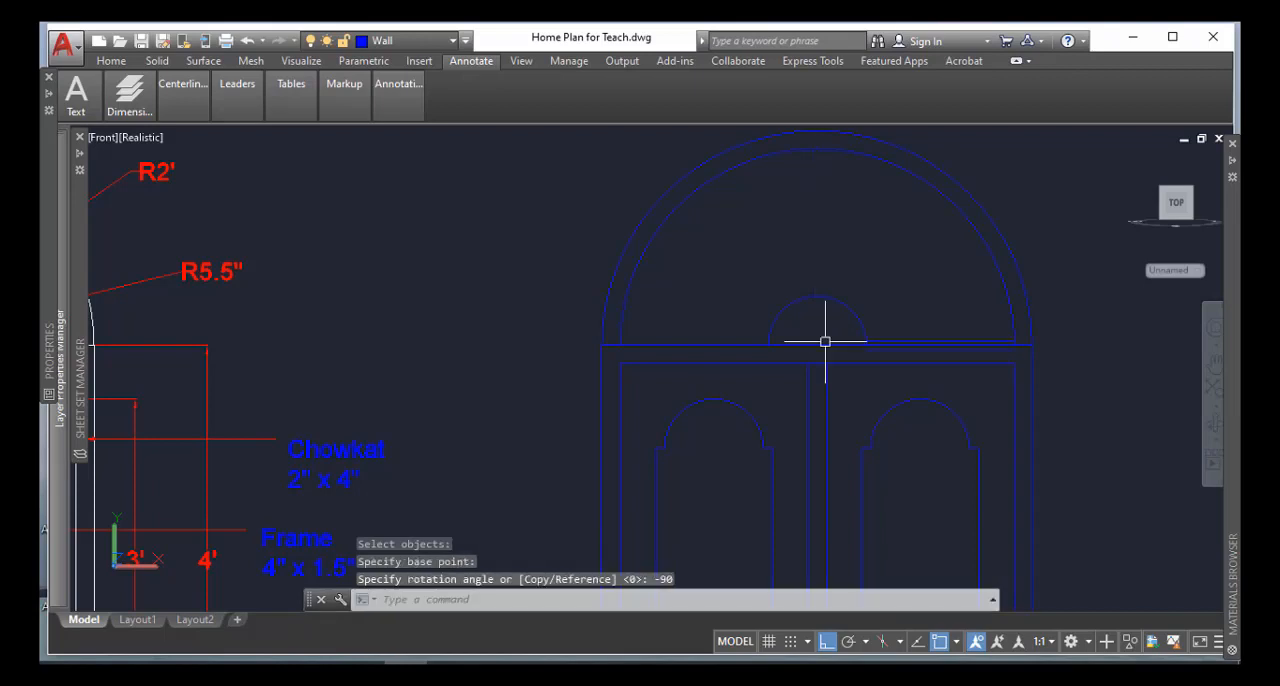
{"action": "scroll", "coordinate": [1031, 335], "scroll_direction": "up", "scroll_amount": 2}
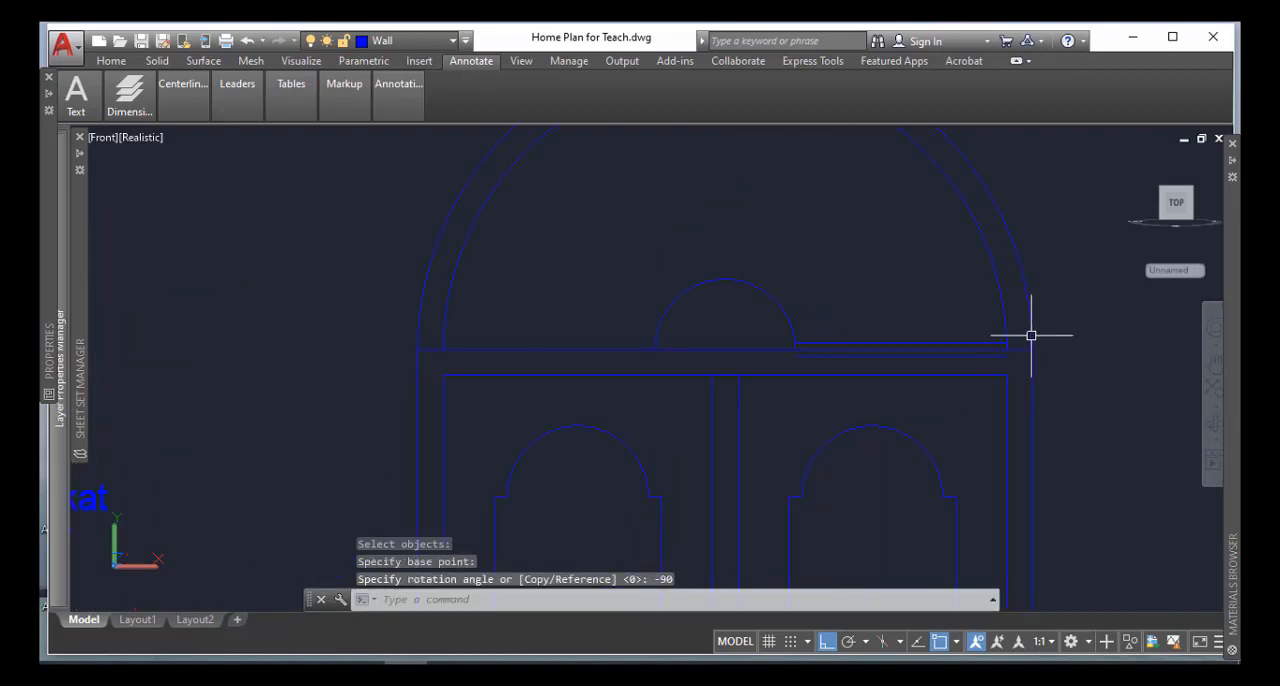
{"action": "scroll", "coordinate": [1026, 346], "scroll_direction": "down", "scroll_amount": 2}
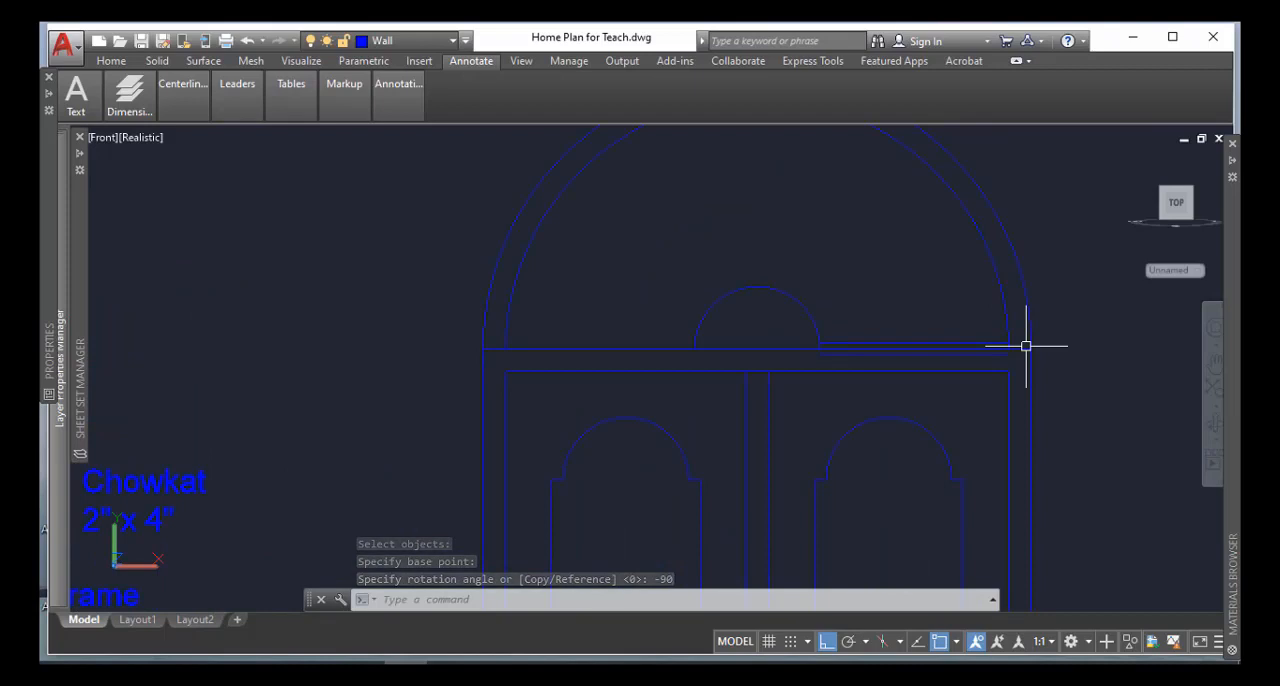
Create a polar array of the two horizontal bar lines, centred on the midpoint of the square frame's top edge
{"action": "scroll", "coordinate": [1027, 354], "scroll_direction": "down", "scroll_amount": 2}
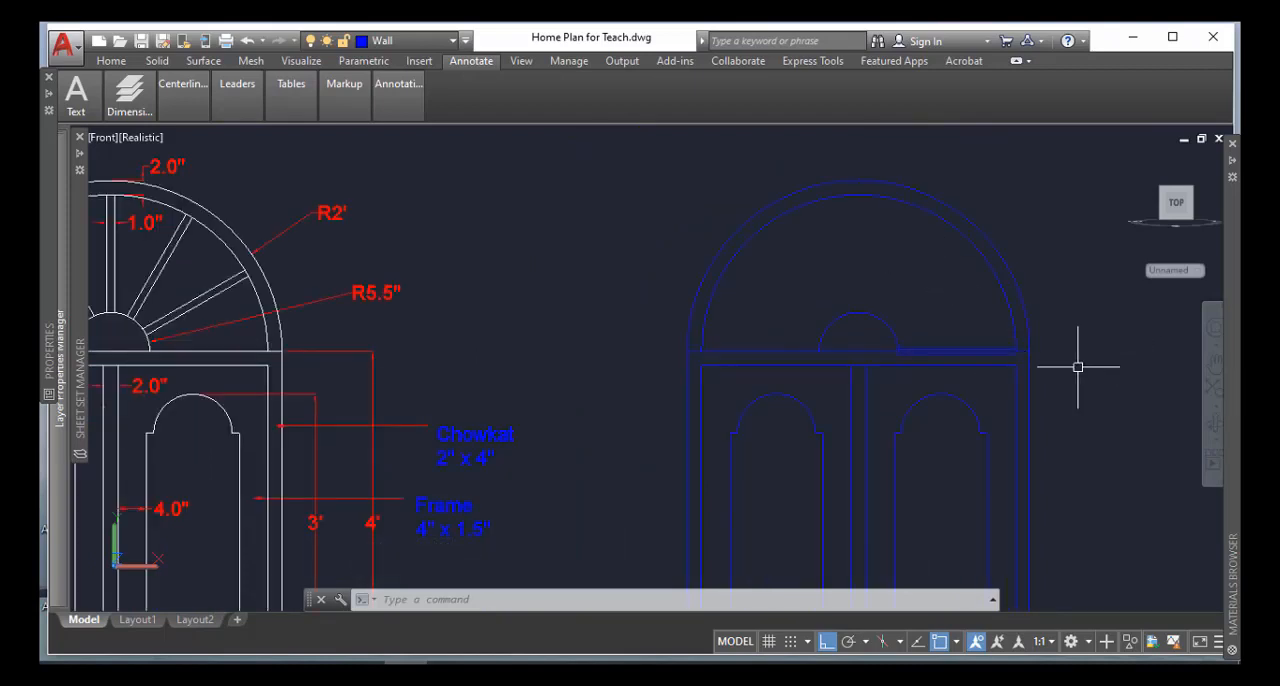
{"action": "key", "text": "Return"}
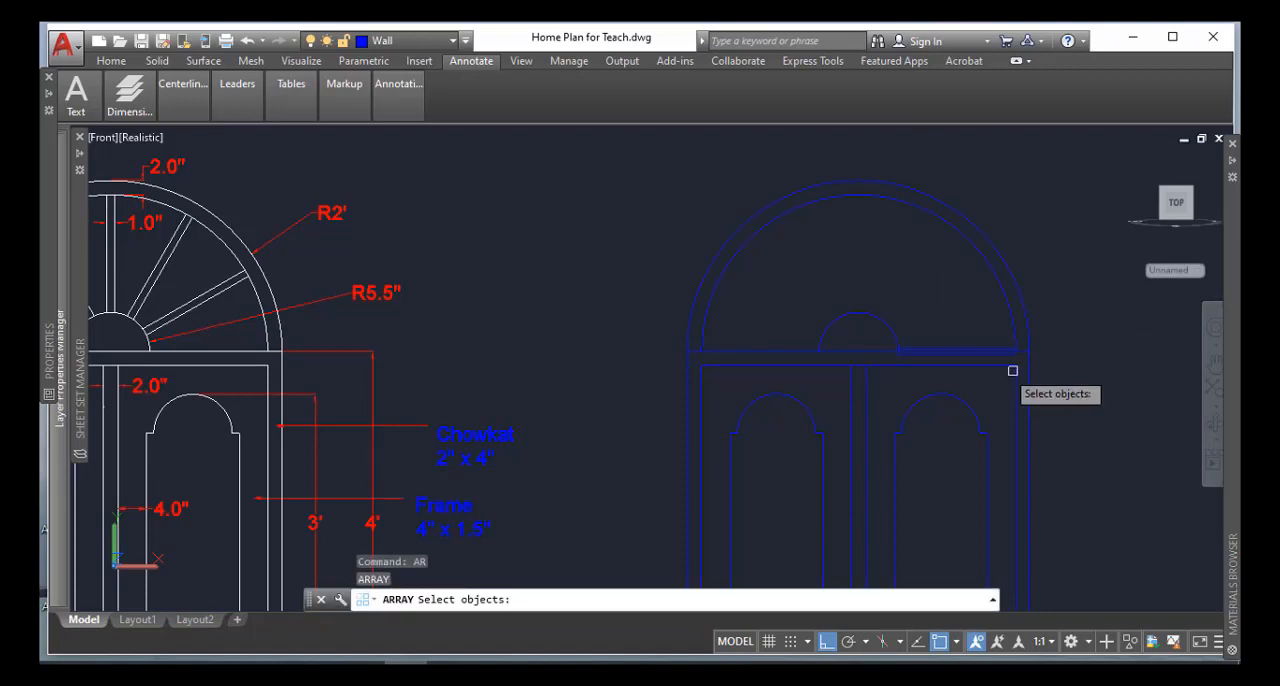
{"action": "scroll", "coordinate": [991, 359], "scroll_direction": "up", "scroll_amount": 3}
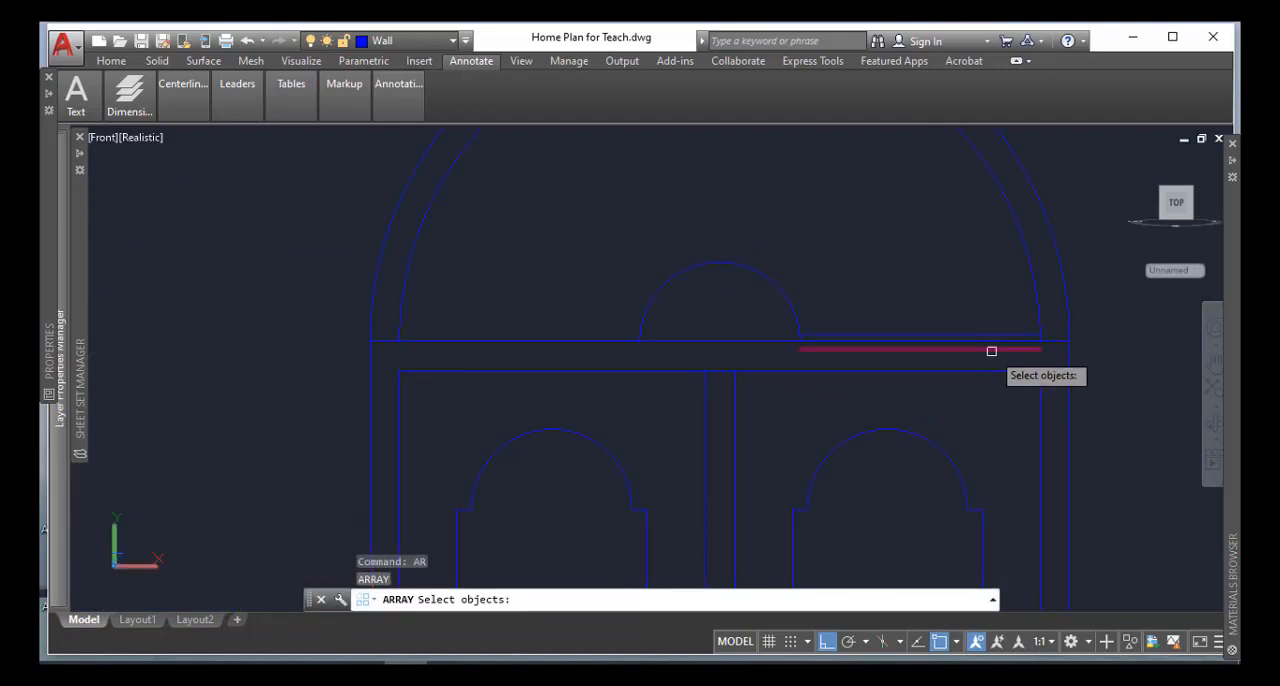
{"action": "left_click", "coordinate": [991, 349]}
{"action": "left_click", "coordinate": [997, 332]}
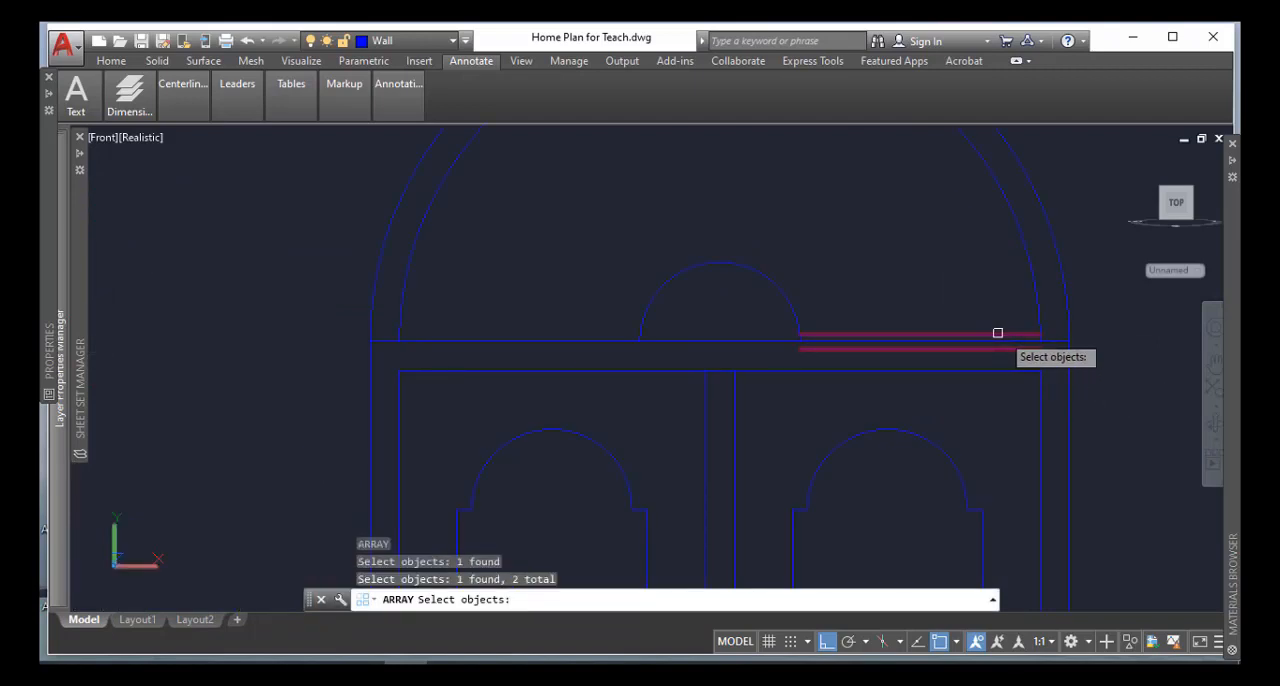
{"action": "key", "text": "Return"}
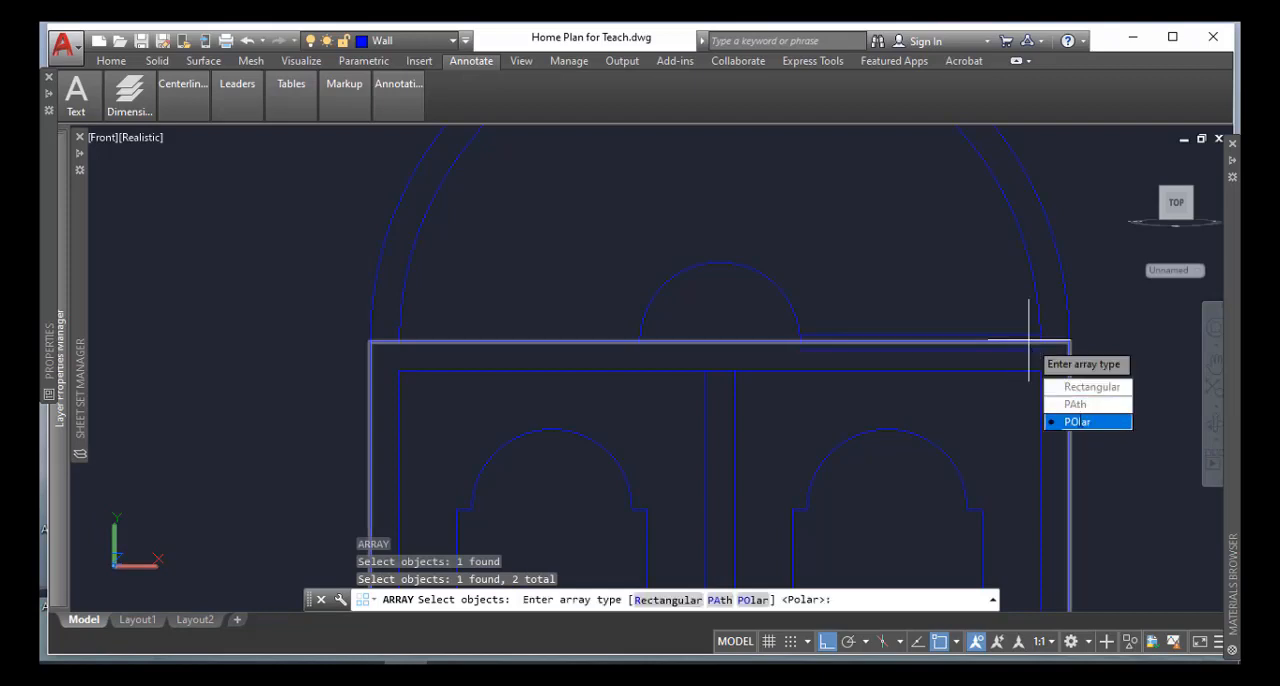
{"action": "key", "text": "Return"}
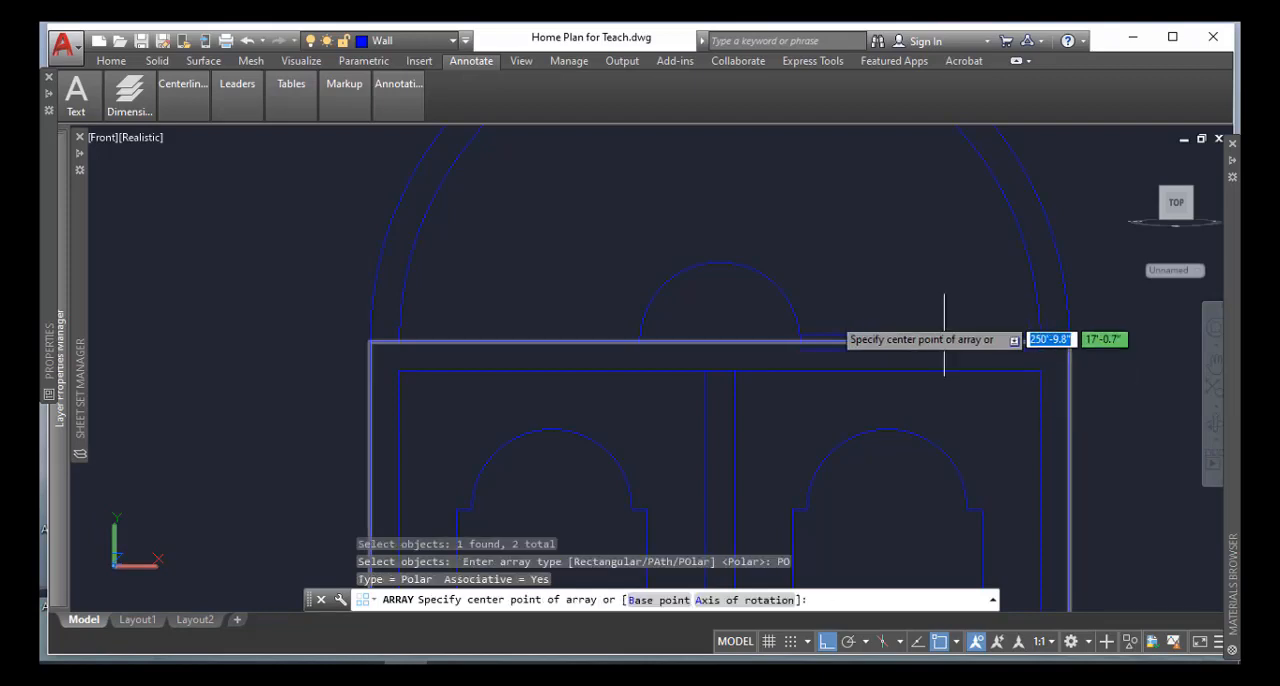
{"action": "left_click", "coordinate": [720, 342]}
{"action": "scroll", "coordinate": [720, 342], "scroll_direction": "down", "scroll_amount": 2}
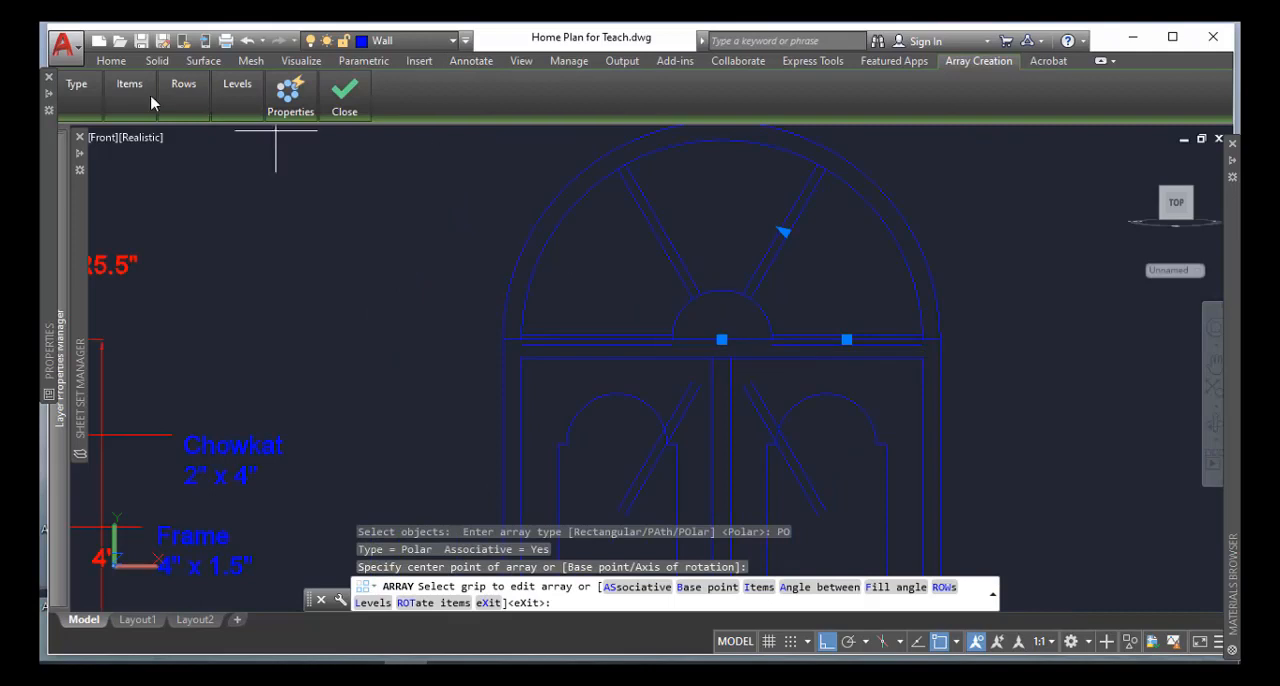
Set the polar array of the bar lines to 7 items over a 180-degree fill angle and finish the array
{"action": "mouse_move", "coordinate": [137, 98]}
{"action": "mouse_move", "coordinate": [183, 100]}
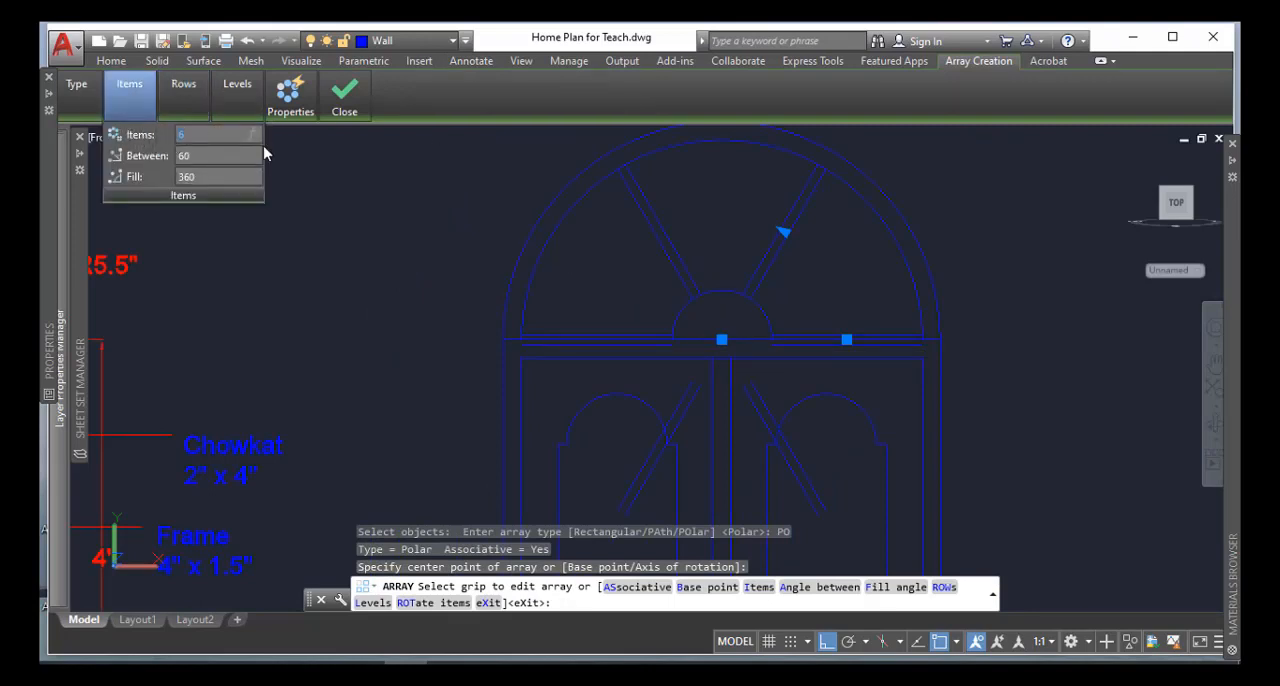
{"action": "type", "text": "7"}
{"action": "left_click", "coordinate": [184, 178]}
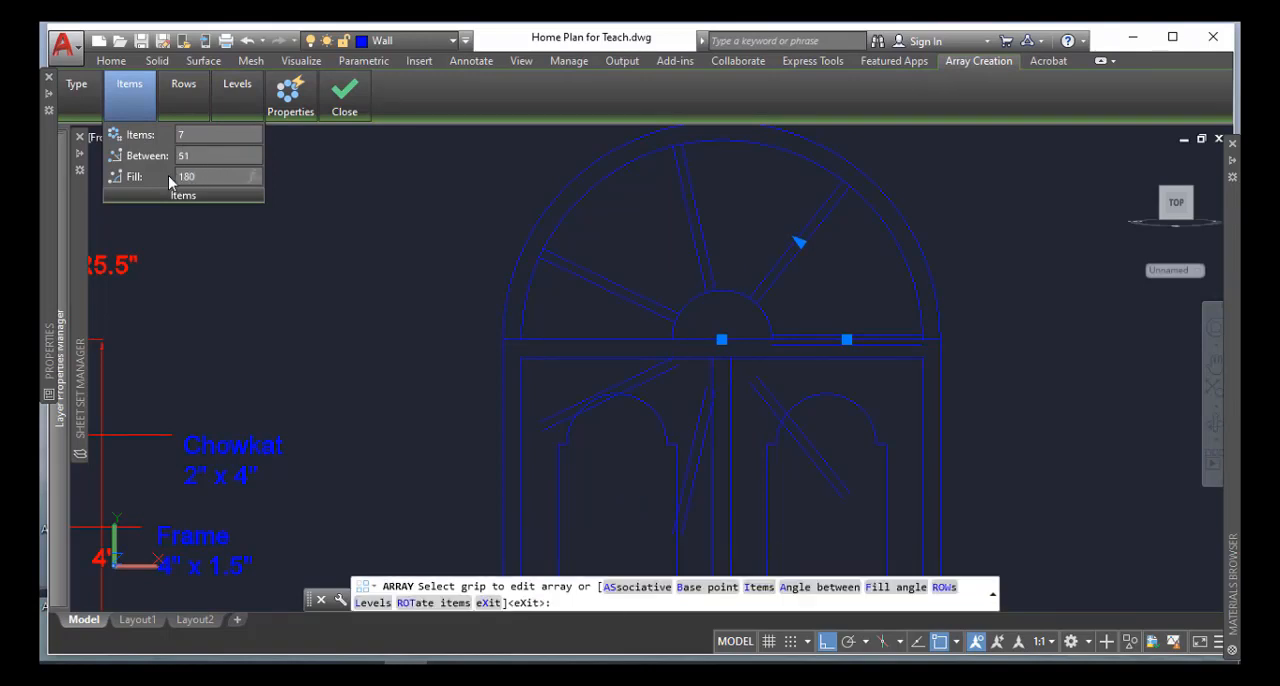
{"action": "type", "text": "180"}
{"action": "key", "text": "Return"}
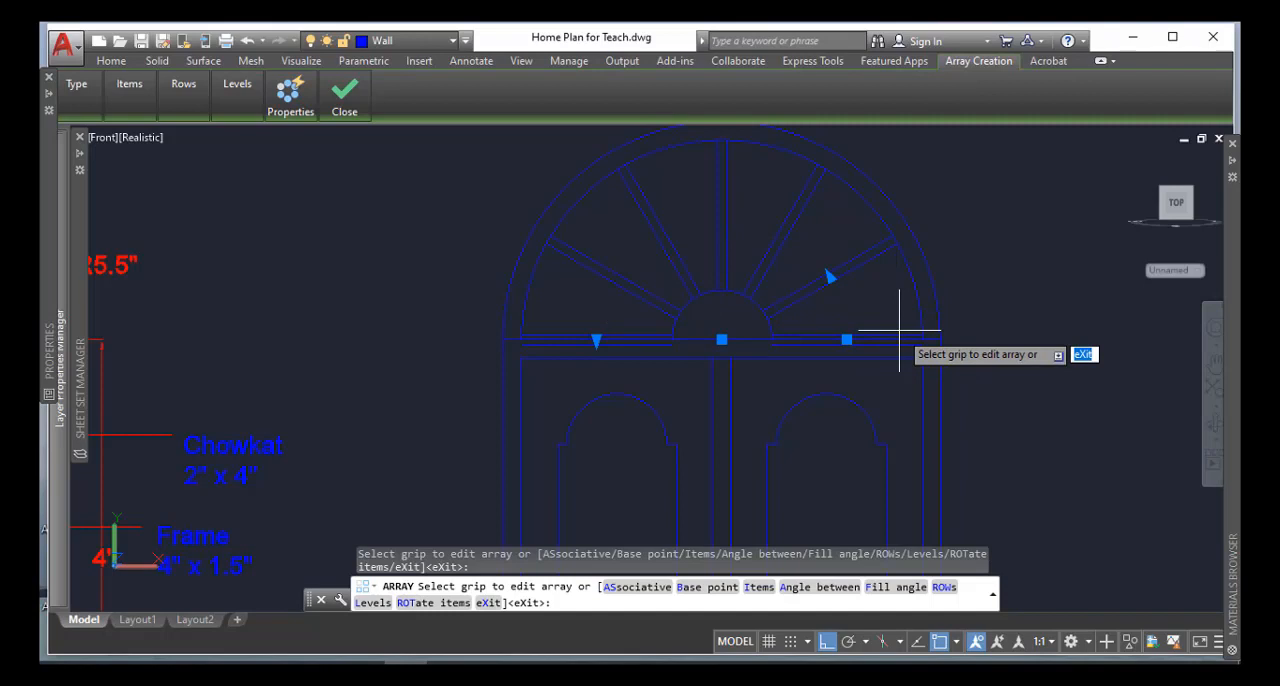
{"action": "key", "text": "Return"}
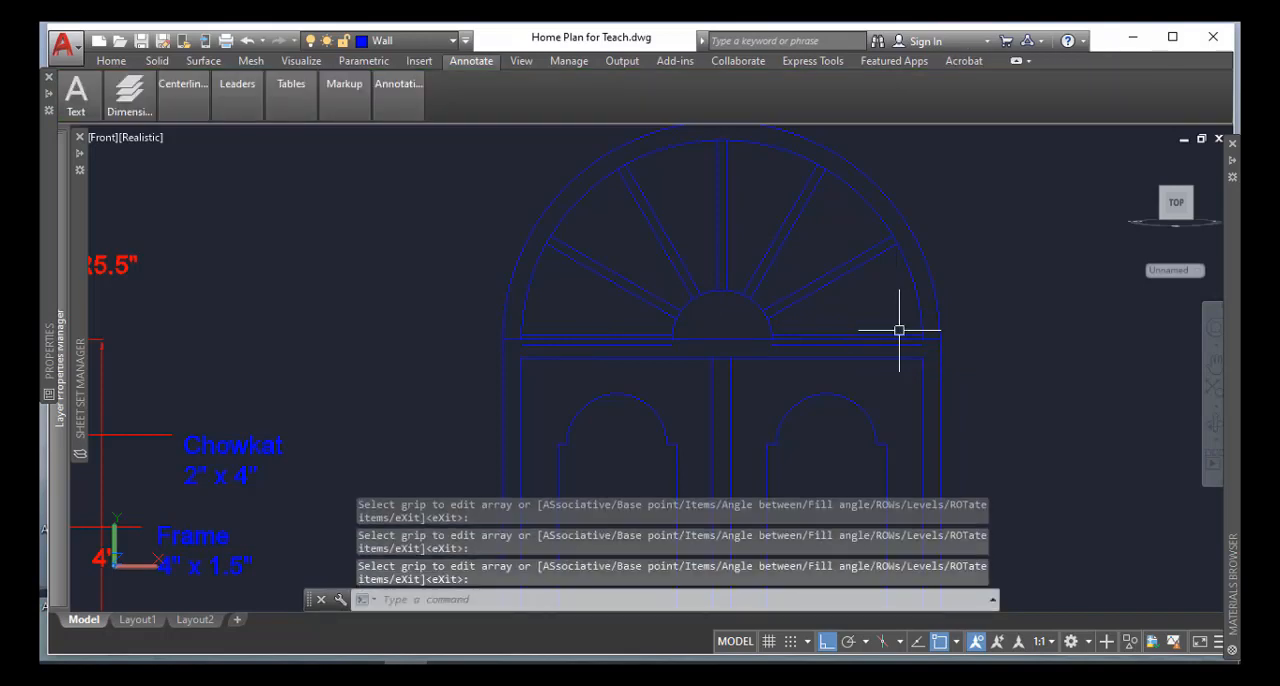
{"action": "scroll", "coordinate": [888, 352], "scroll_direction": "up", "scroll_amount": 3}
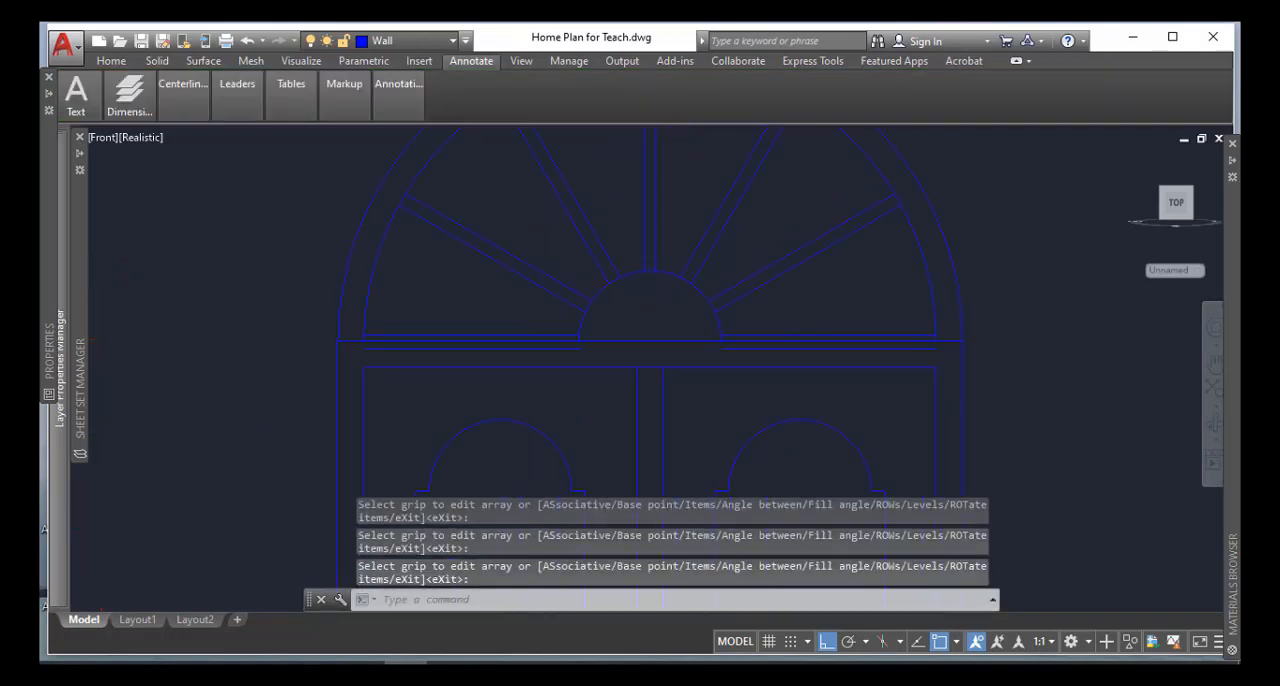
{"action": "left_click", "coordinate": [888, 352]}
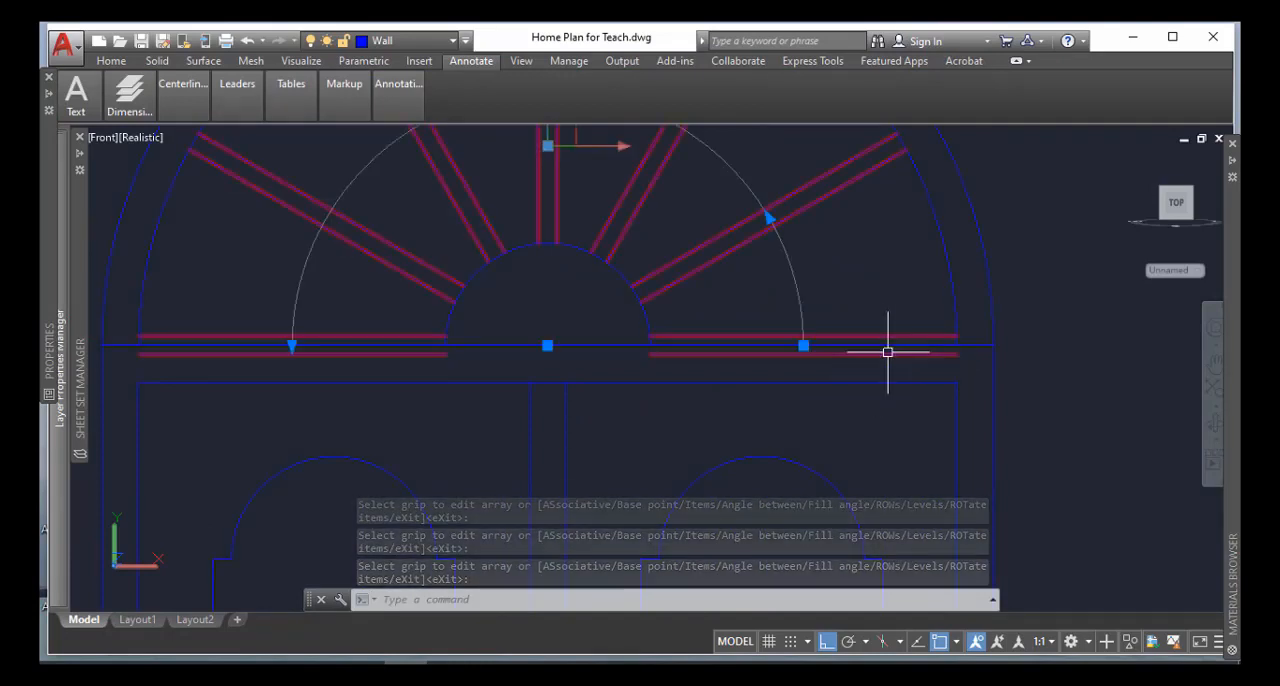
{"action": "key", "text": "Return"}
{"action": "scroll", "coordinate": [892, 352], "scroll_direction": "down", "scroll_amount": 2}
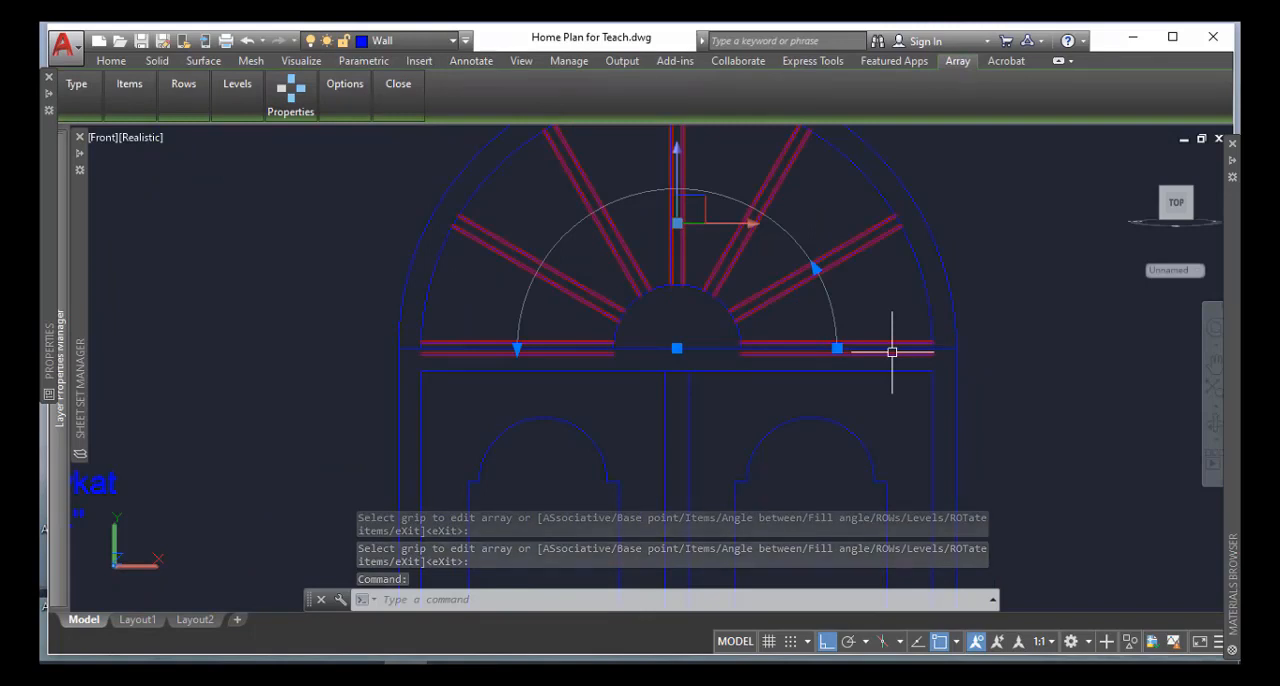
{"action": "scroll", "coordinate": [892, 352], "scroll_direction": "down", "scroll_amount": 2}
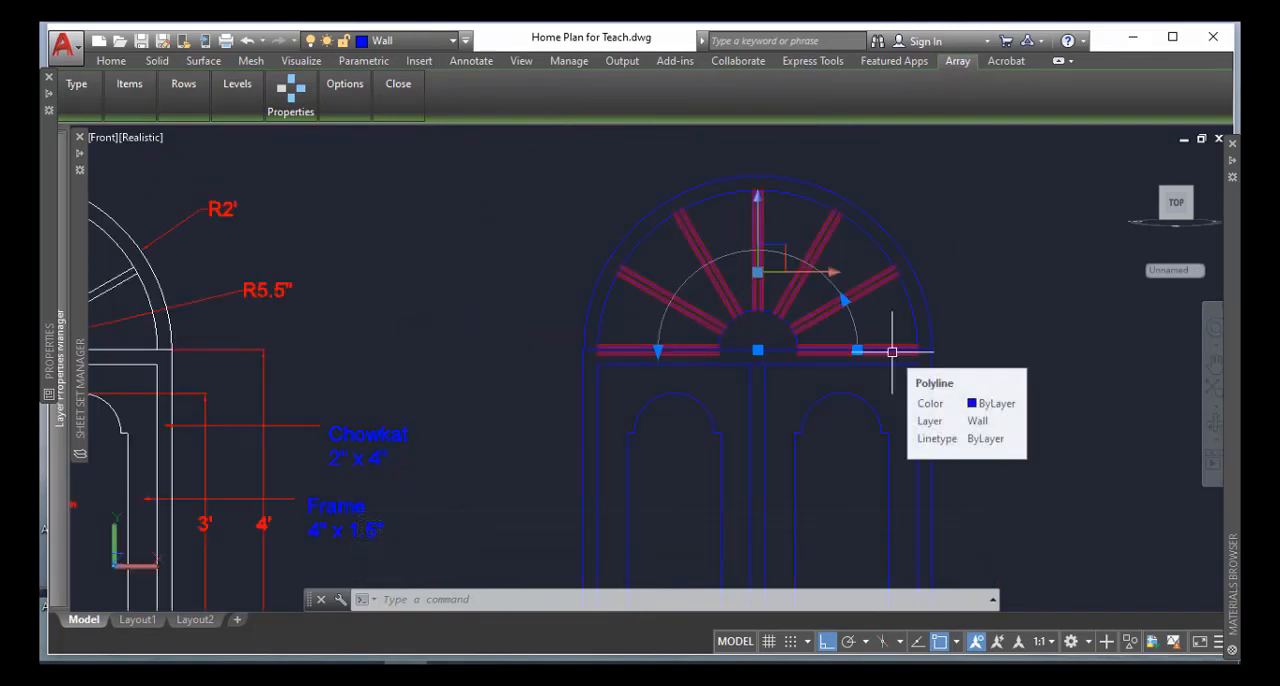
{"action": "key", "text": "Escape"}
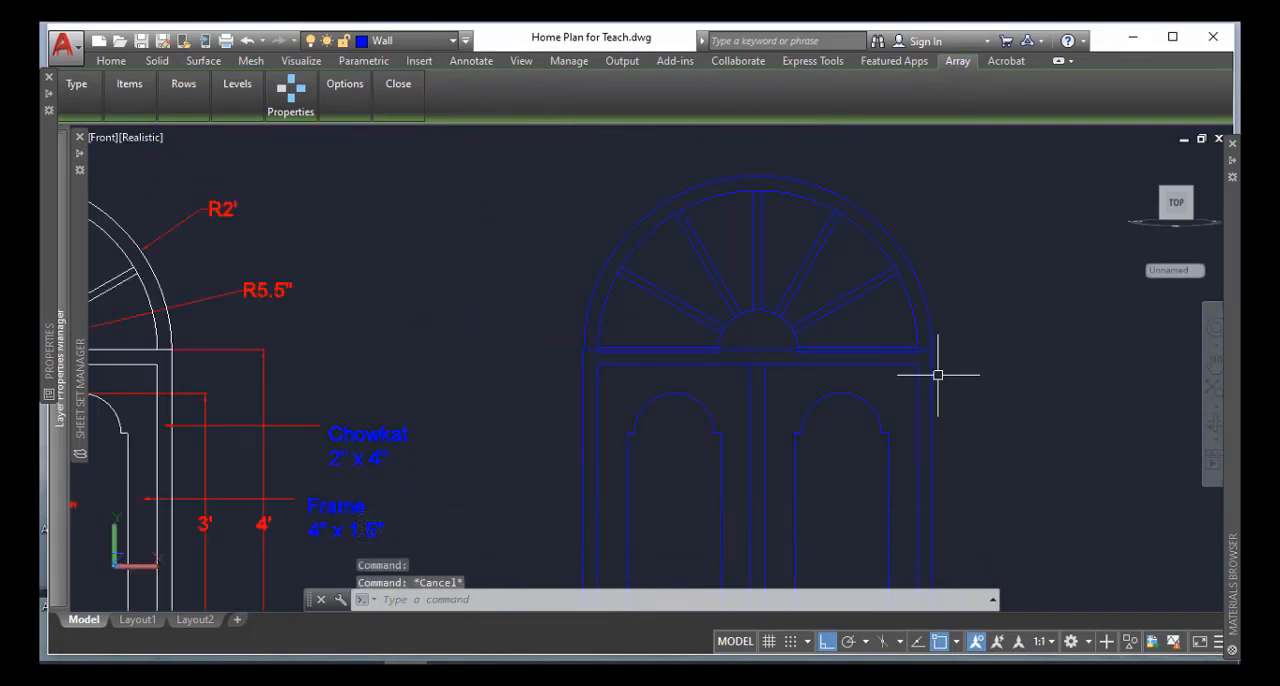
{"action": "scroll", "coordinate": [929, 332], "scroll_direction": "up", "scroll_amount": 3}
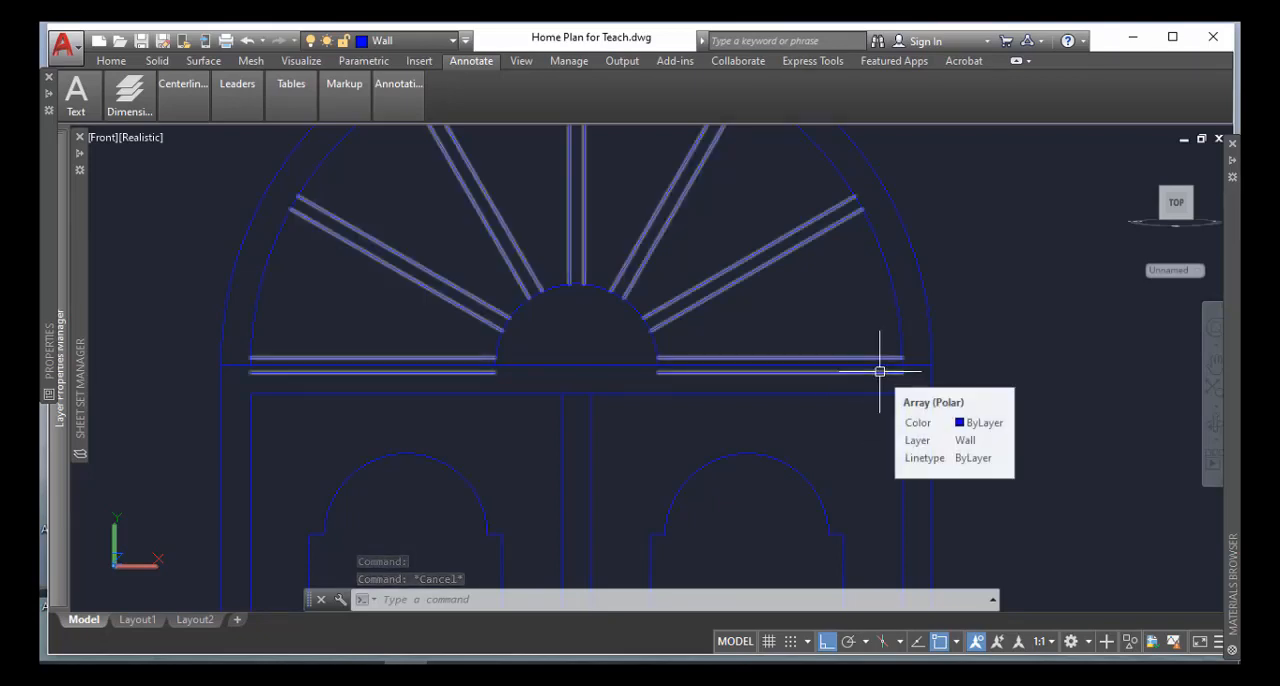
{"action": "left_click", "coordinate": [879, 371]}
{"action": "key", "text": "Escape"}
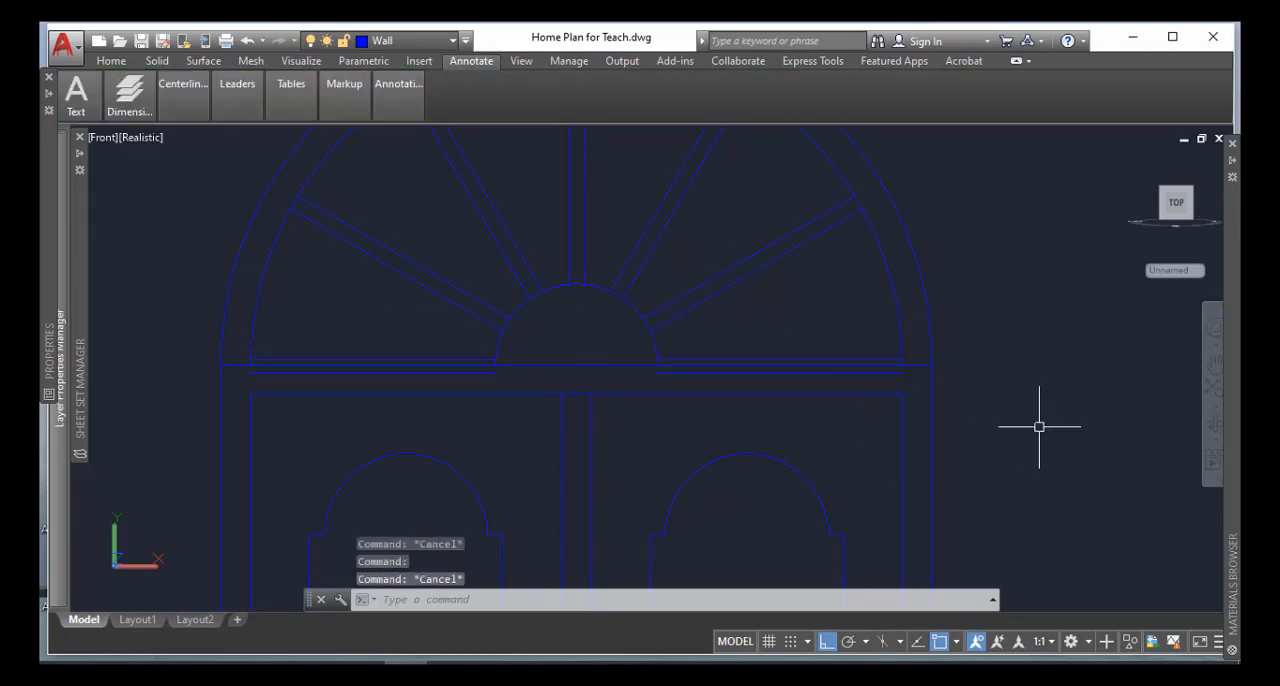
Explode the polar array of fanlight bars into separate lines
{"action": "scroll", "coordinate": [1120, 455], "scroll_direction": "down", "scroll_amount": 3}
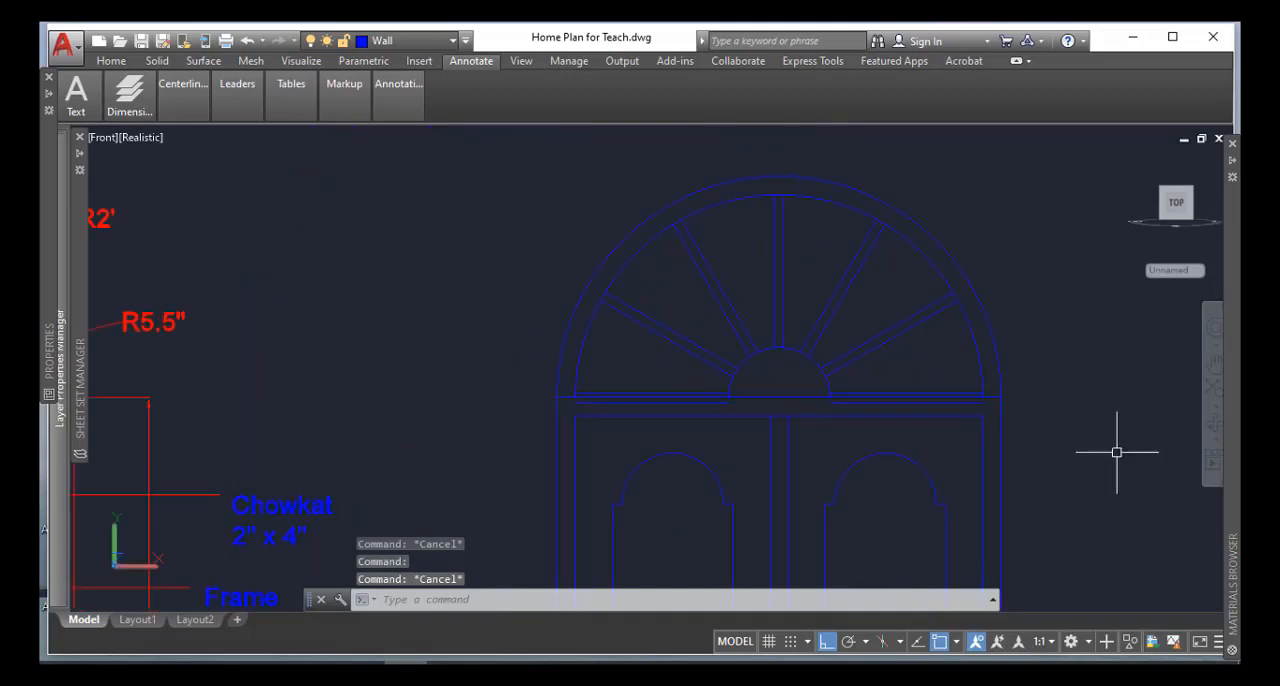
{"action": "type", "text": "x"}
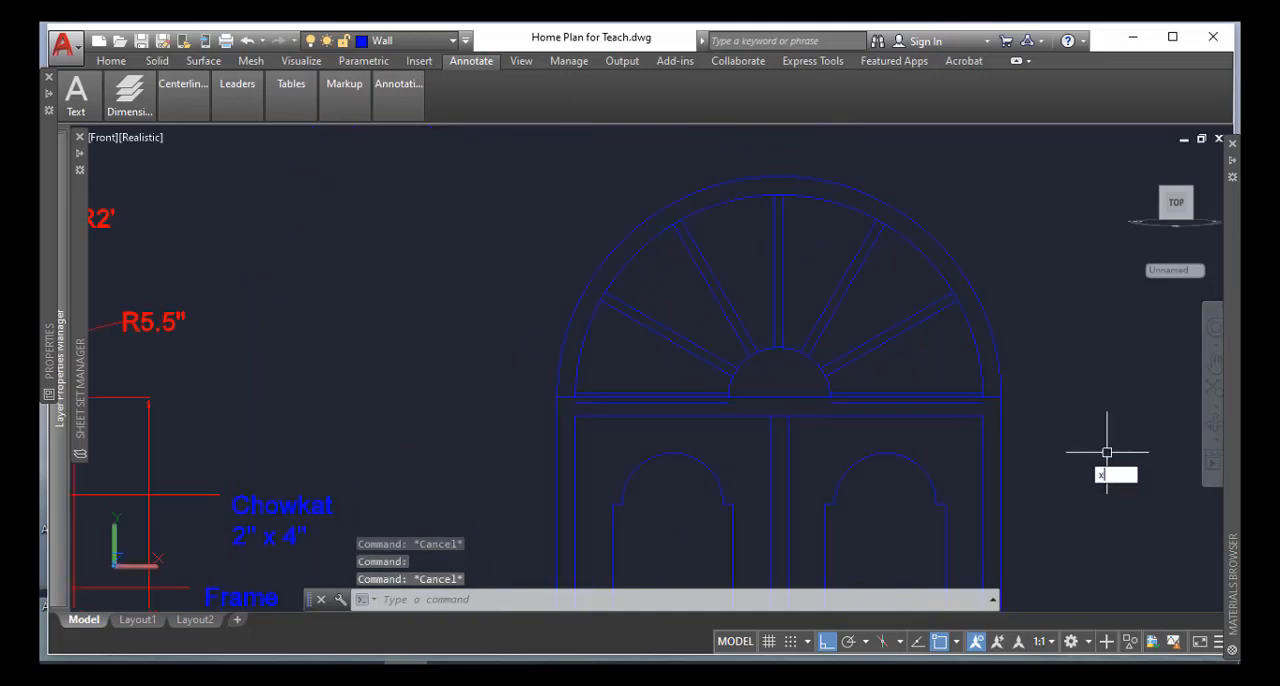
{"action": "key", "text": "Return"}
{"action": "left_click", "coordinate": [914, 326]}
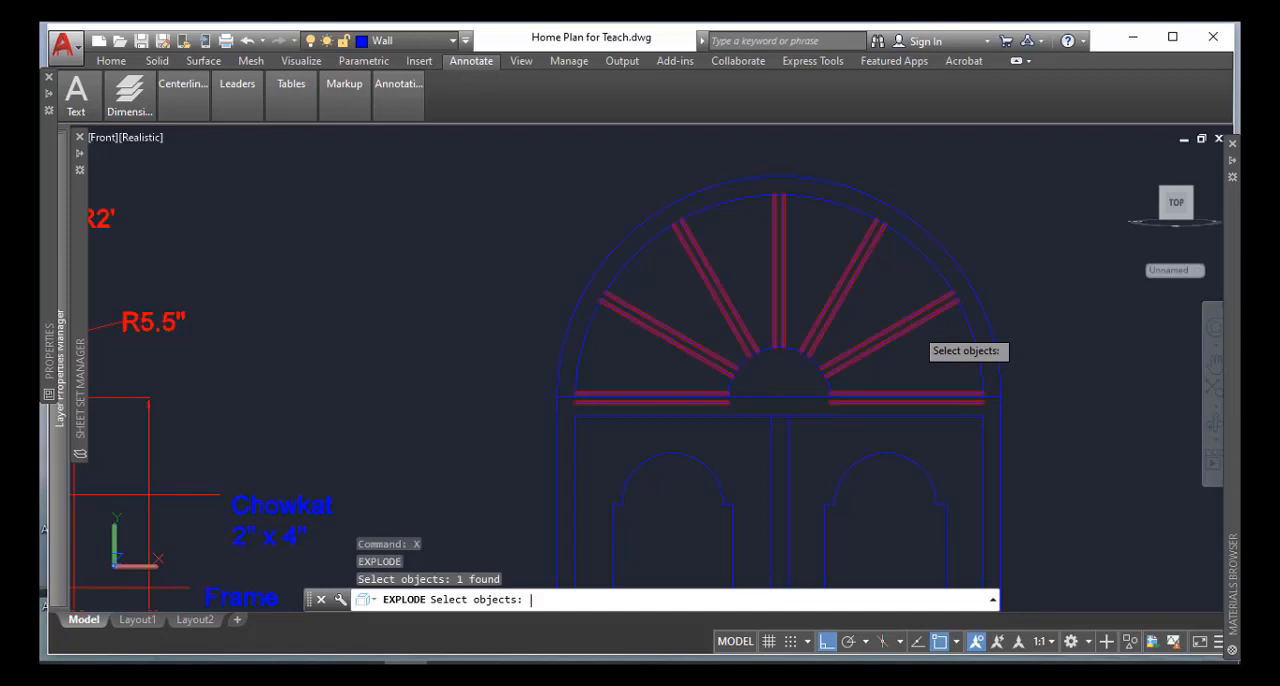
{"action": "key", "text": "Return"}
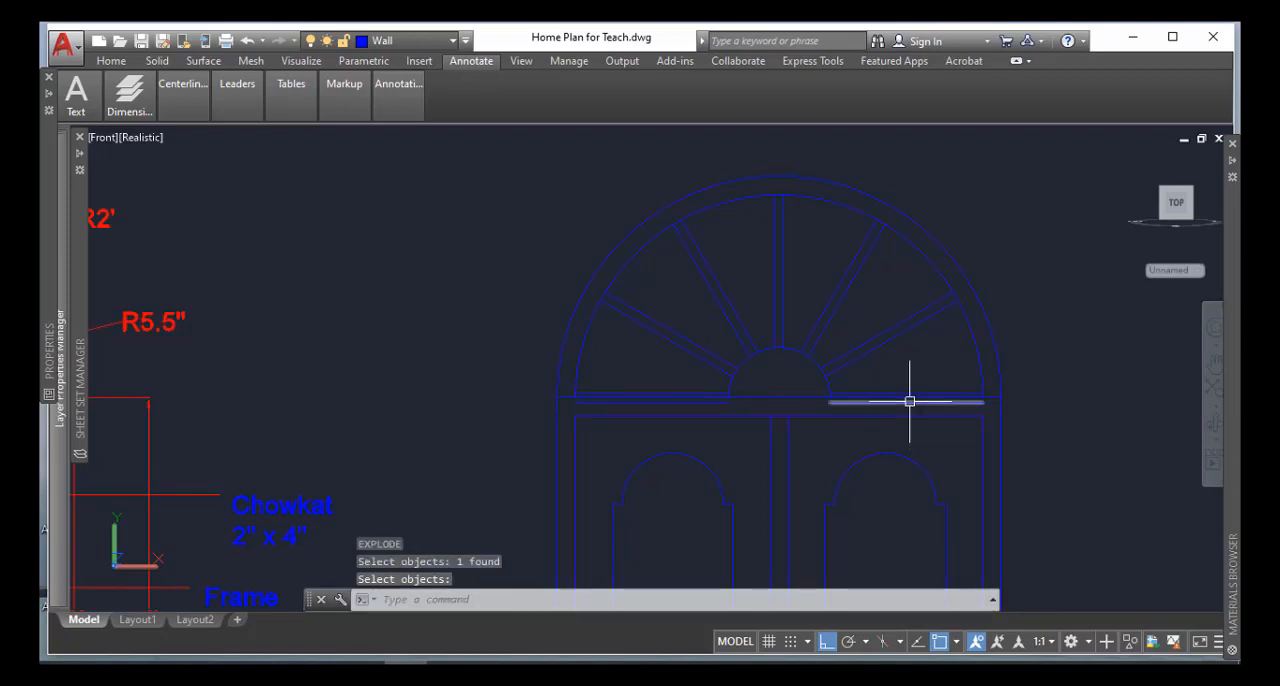
Delete the two horizontal bar lines to the right of the fanlight's hub, above and below the square frame's top edge
{"action": "left_click", "coordinate": [910, 401]}
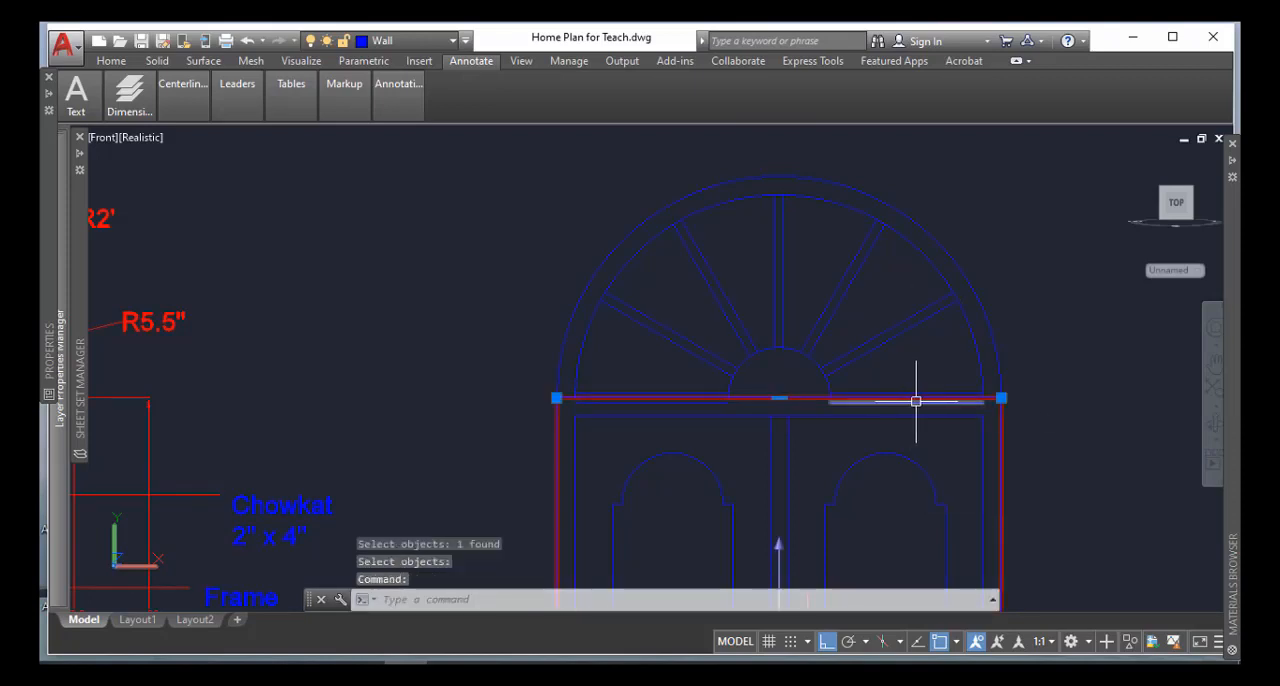
{"action": "scroll", "coordinate": [1080, 409], "scroll_direction": "up", "scroll_amount": 3}
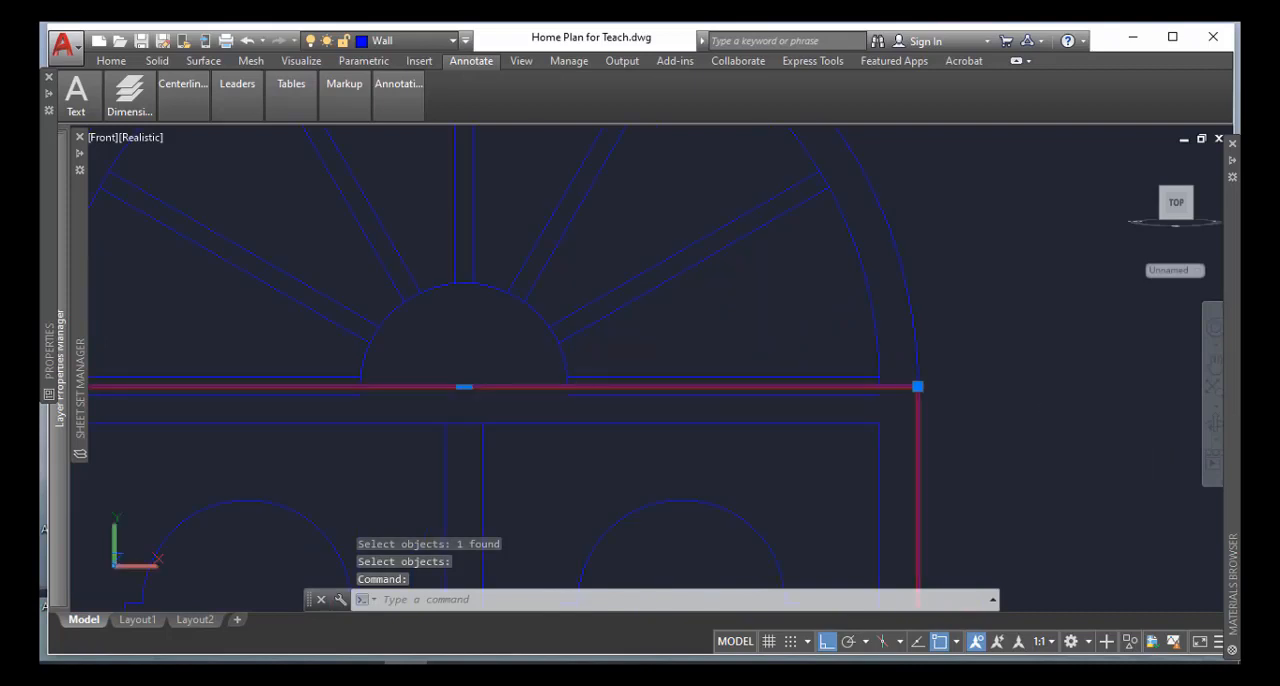
{"action": "key", "text": "Escape"}
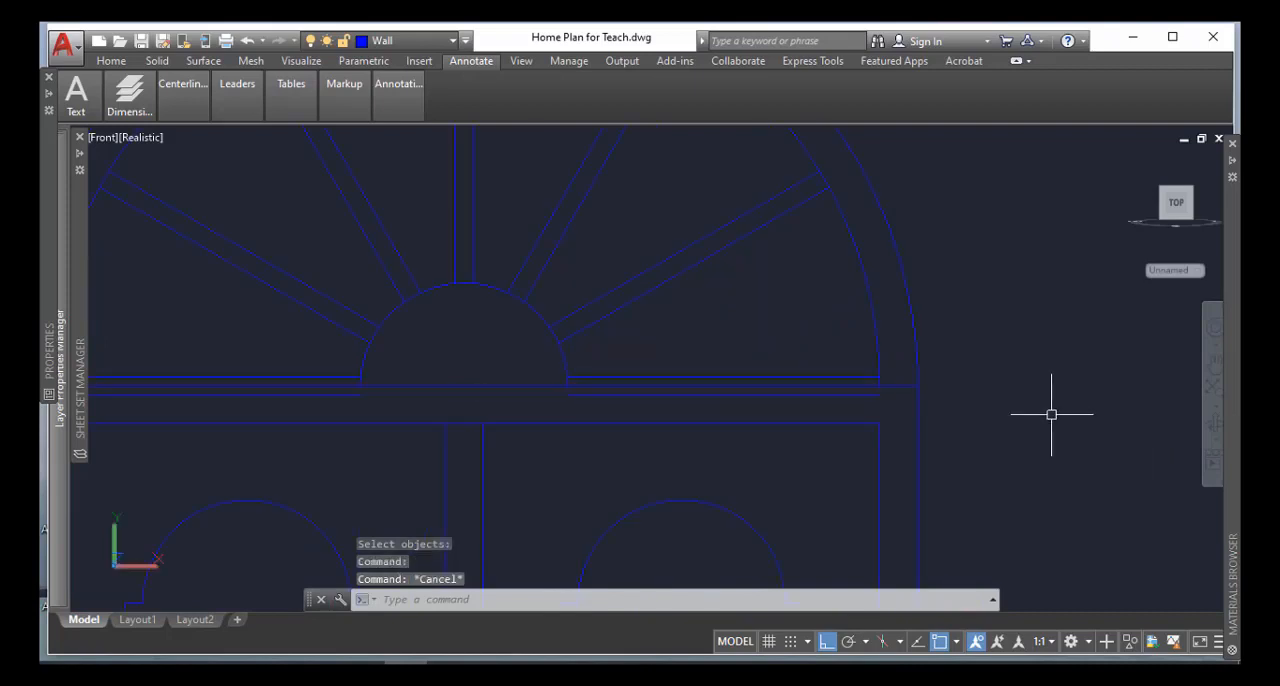
{"action": "left_click", "coordinate": [679, 396]}
{"action": "key", "text": "Delete"}
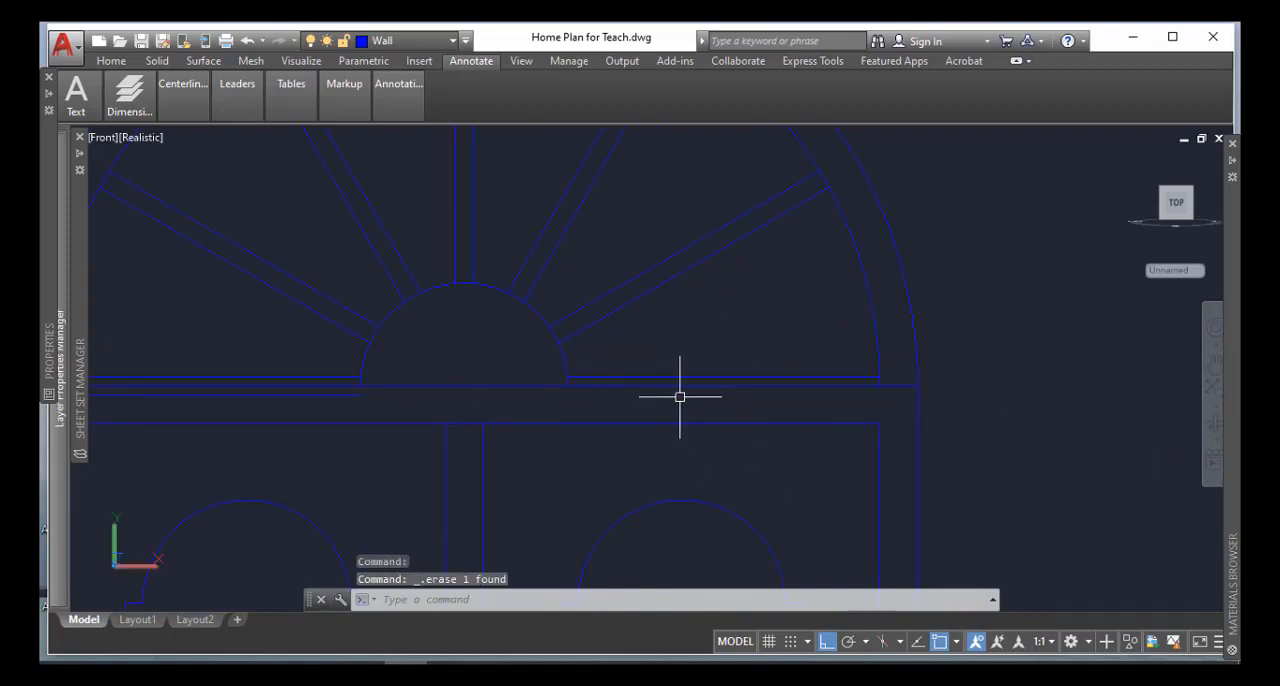
{"action": "left_click", "coordinate": [699, 376]}
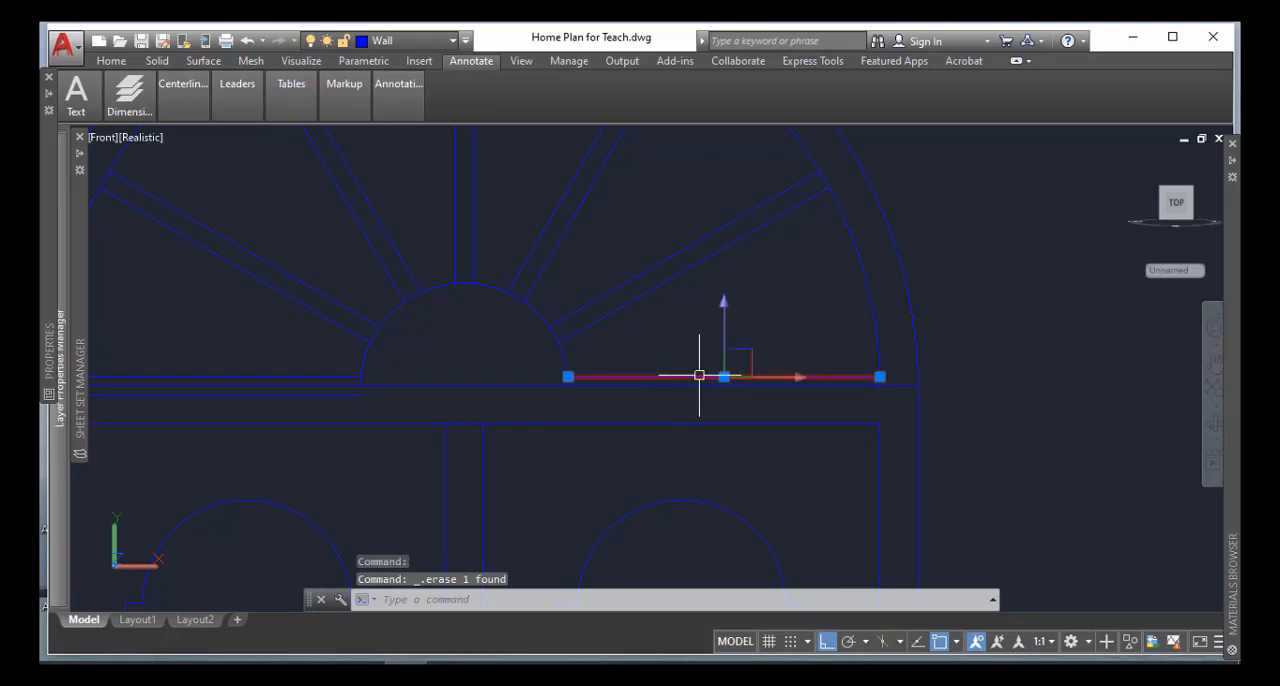
{"action": "key", "text": "Delete"}
Delete the two horizontal bar lines to the left of the fanlight's hub, above and below the square frame's top edge
{"action": "middle_click_drag", "start_coordinate": [269, 343], "coordinate": [270, 343]}
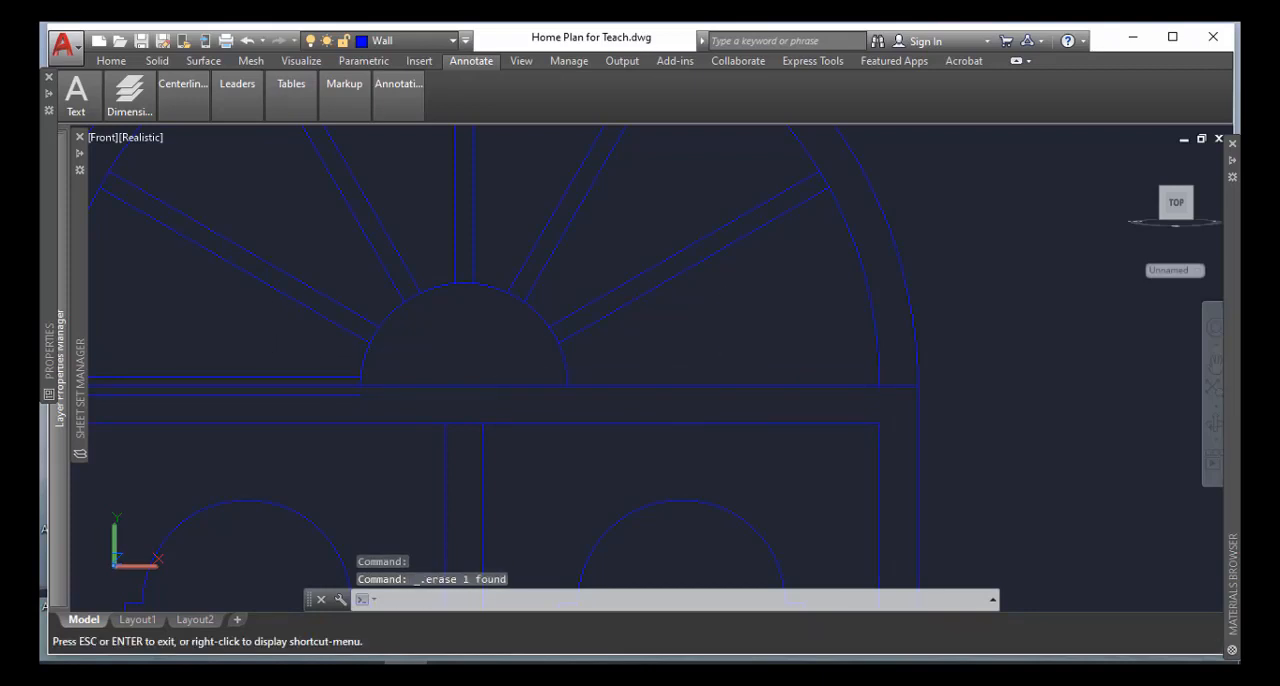
{"action": "middle_click_drag", "start_coordinate": [698, 349], "coordinate": [698, 349]}
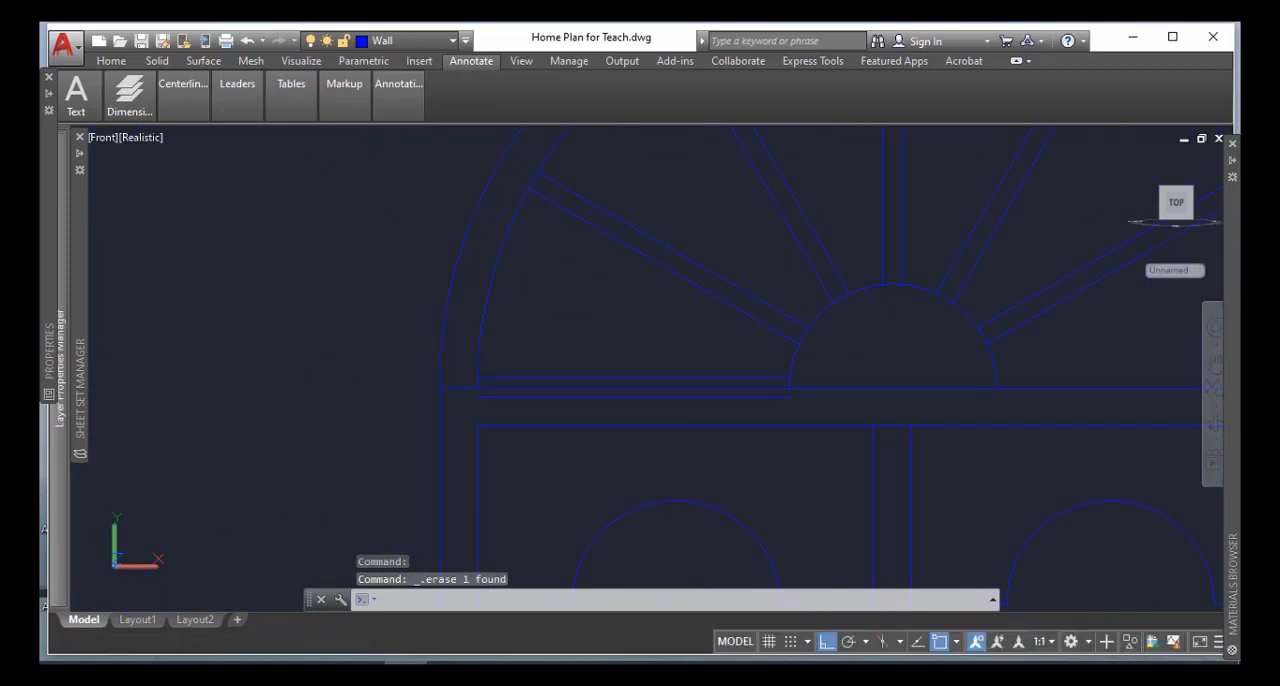
{"action": "left_click", "coordinate": [696, 397]}
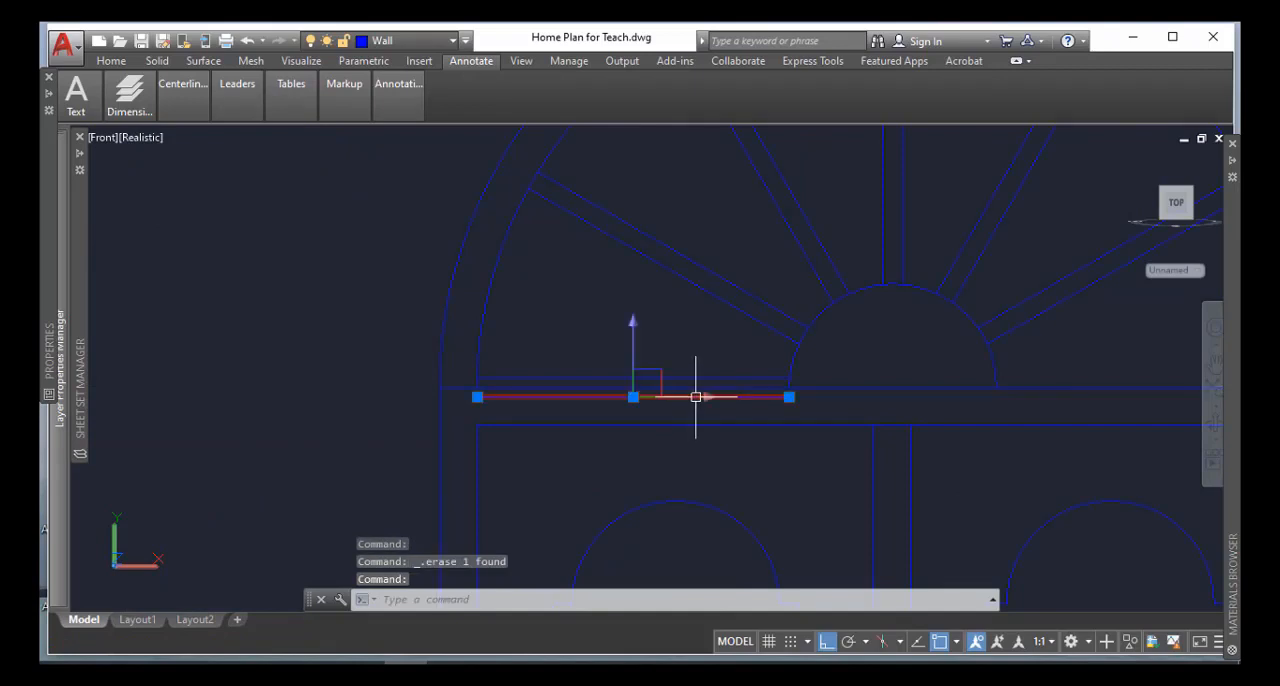
{"action": "key", "text": "Delete"}
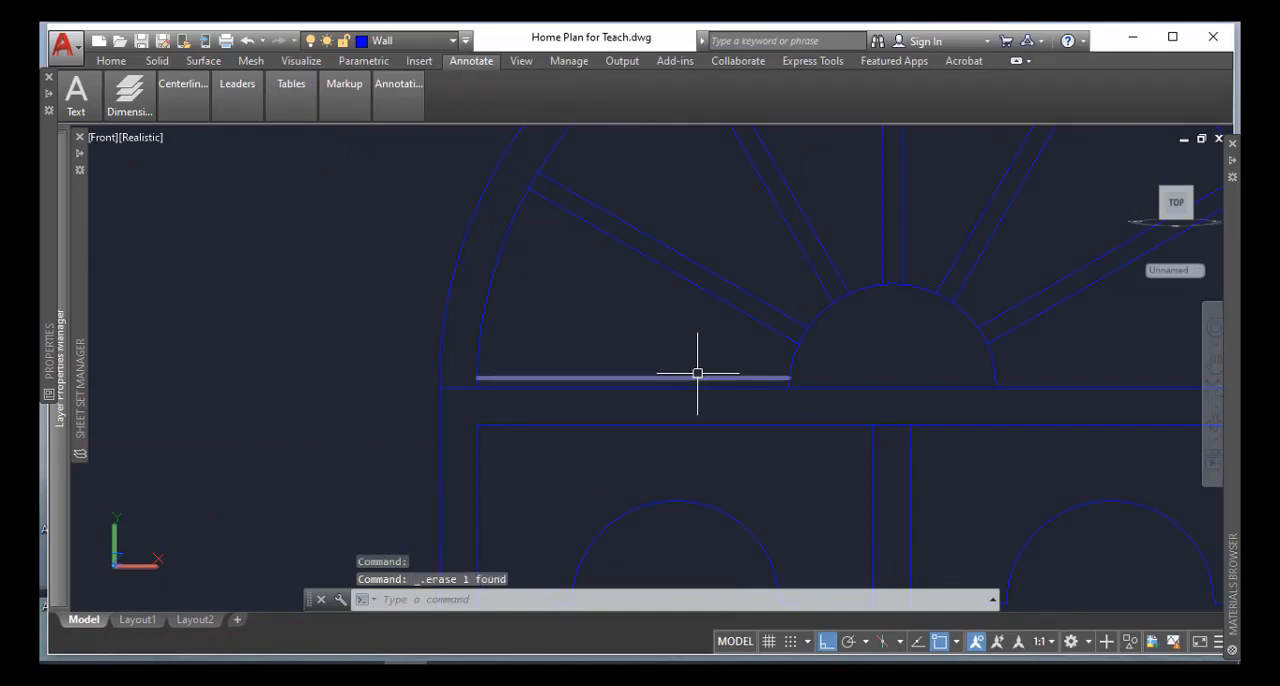
{"action": "left_click", "coordinate": [697, 377]}
{"action": "key", "text": "Delete"}
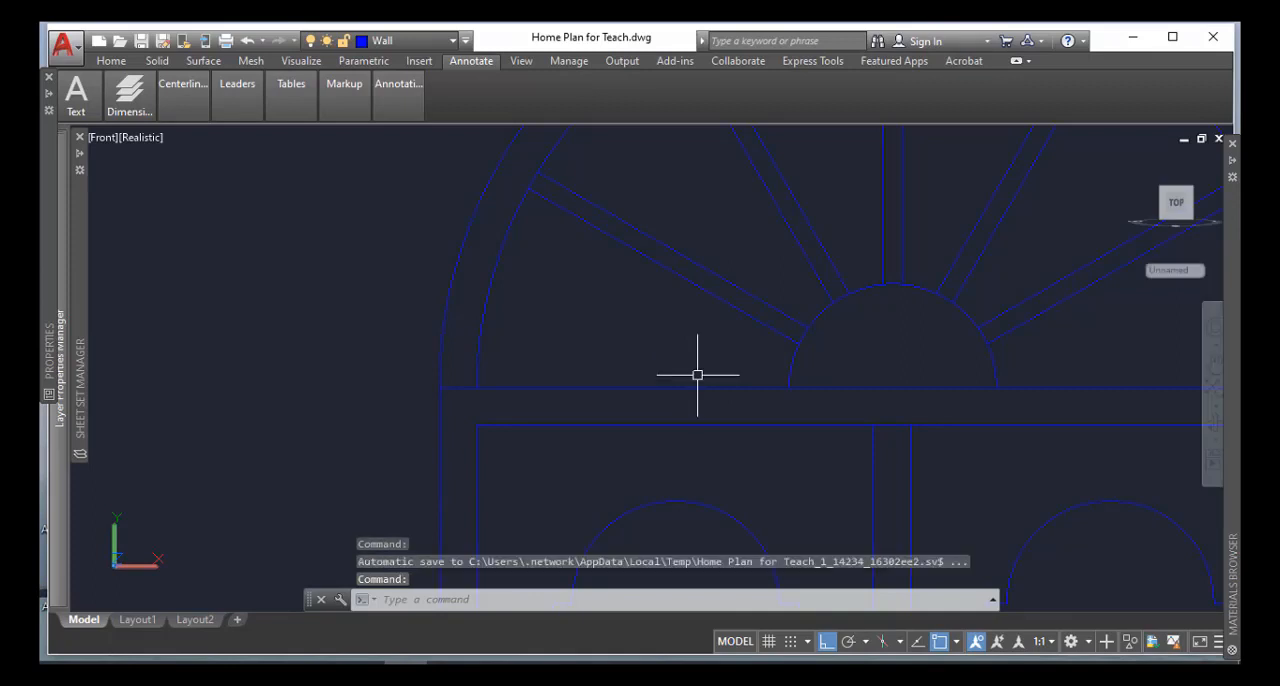
{"action": "scroll", "coordinate": [858, 450], "scroll_direction": "down", "scroll_amount": 2}
{"action": "scroll", "coordinate": [867, 453], "scroll_direction": "down", "scroll_amount": 3}
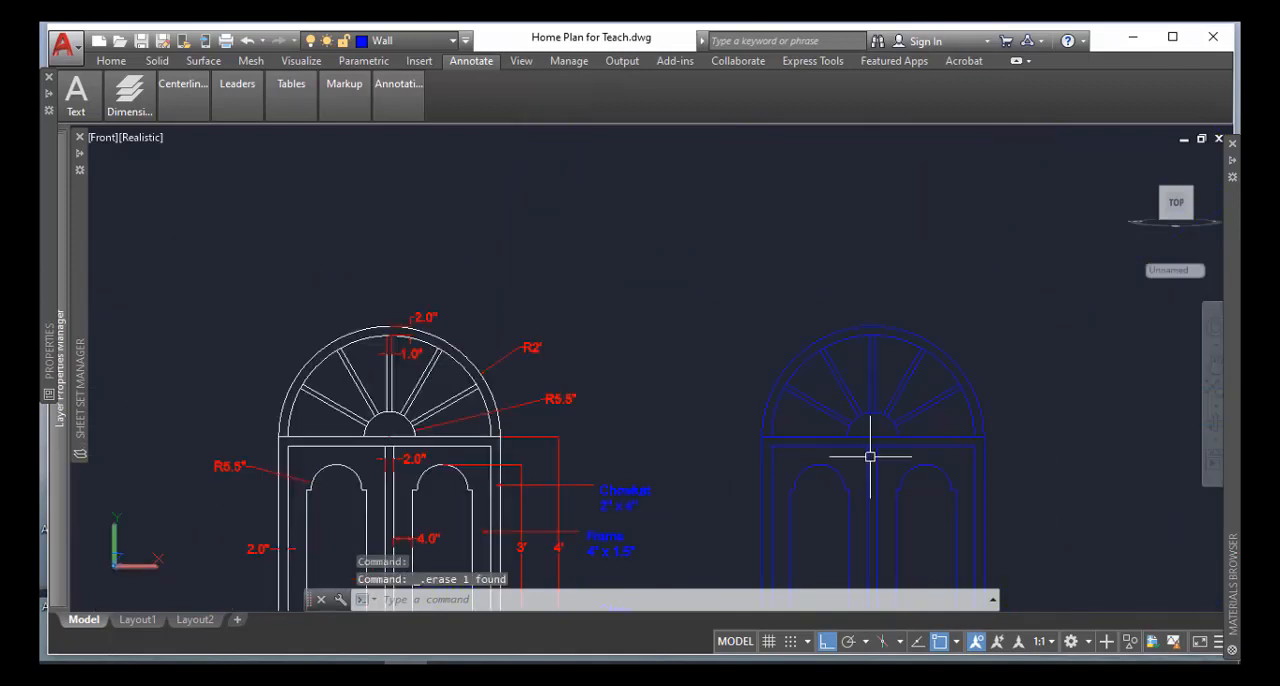
{"action": "middle_click_drag", "start_coordinate": [869, 455], "coordinate": [822, 299]}
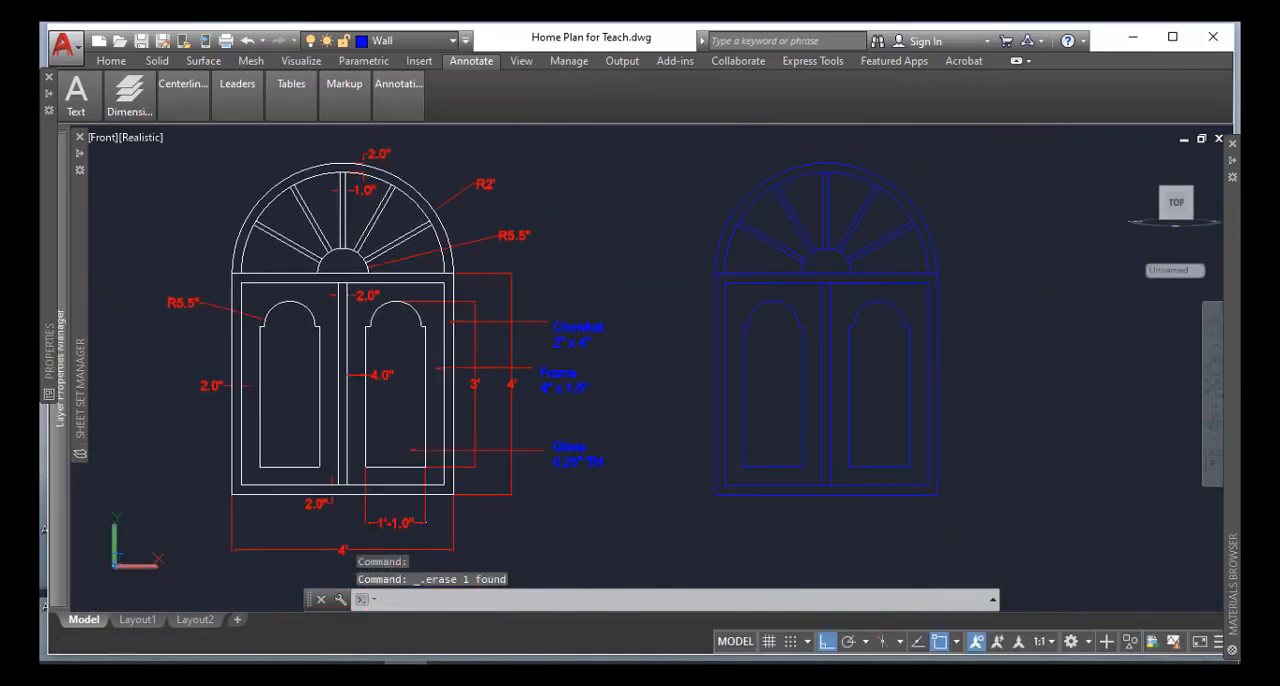